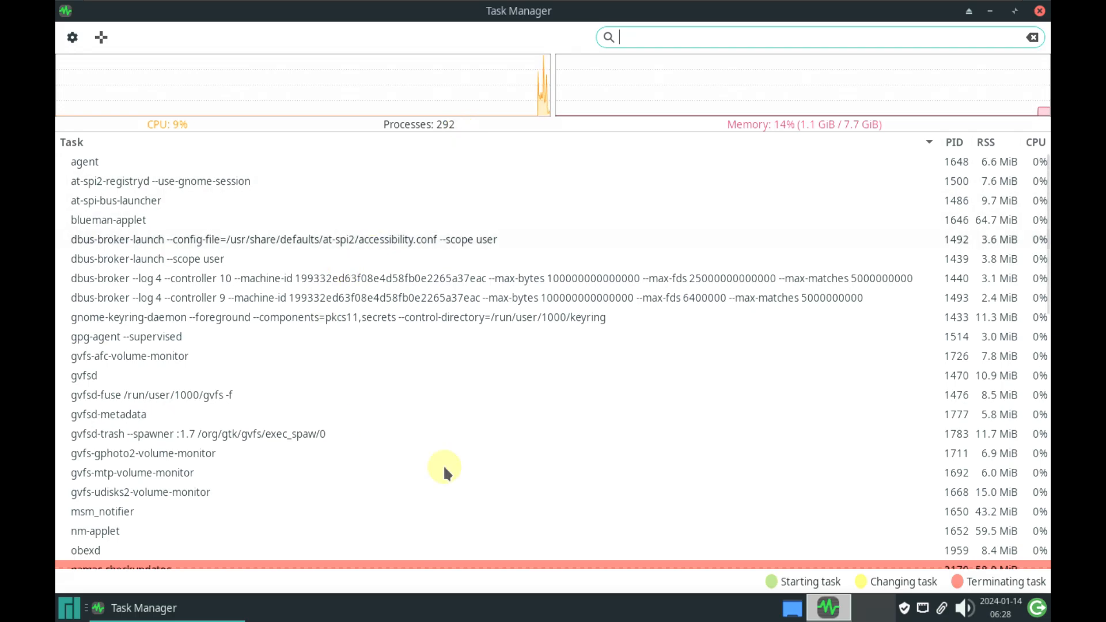
Move Task Manager aside and launch Xfce Display settings from the Settings menu
scroll(635, 322, down, 6)
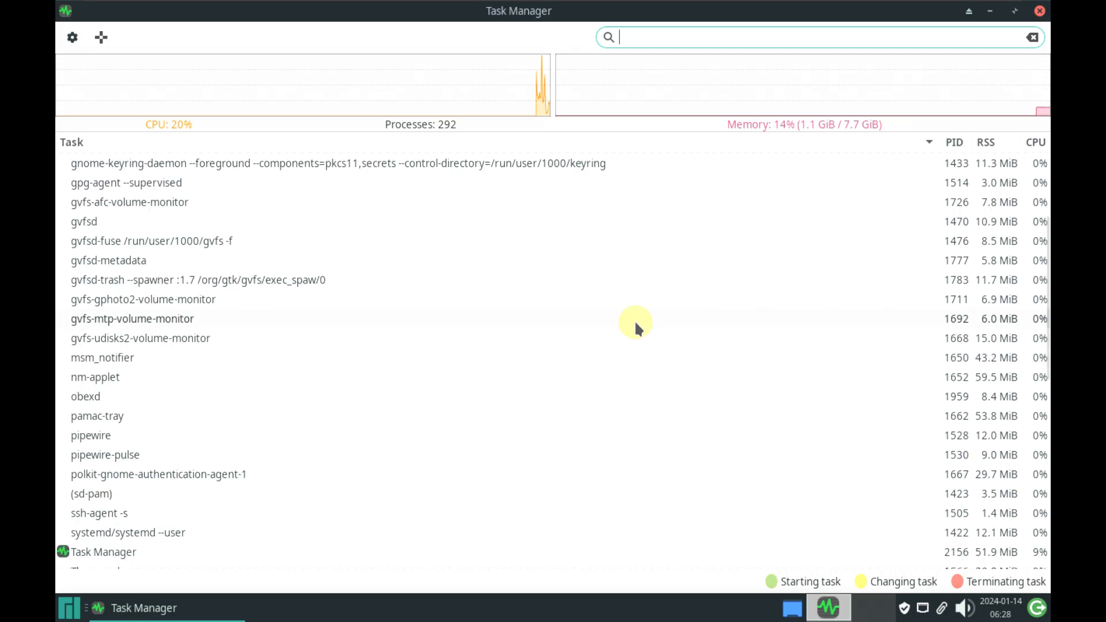
scroll(634, 320, down, 3)
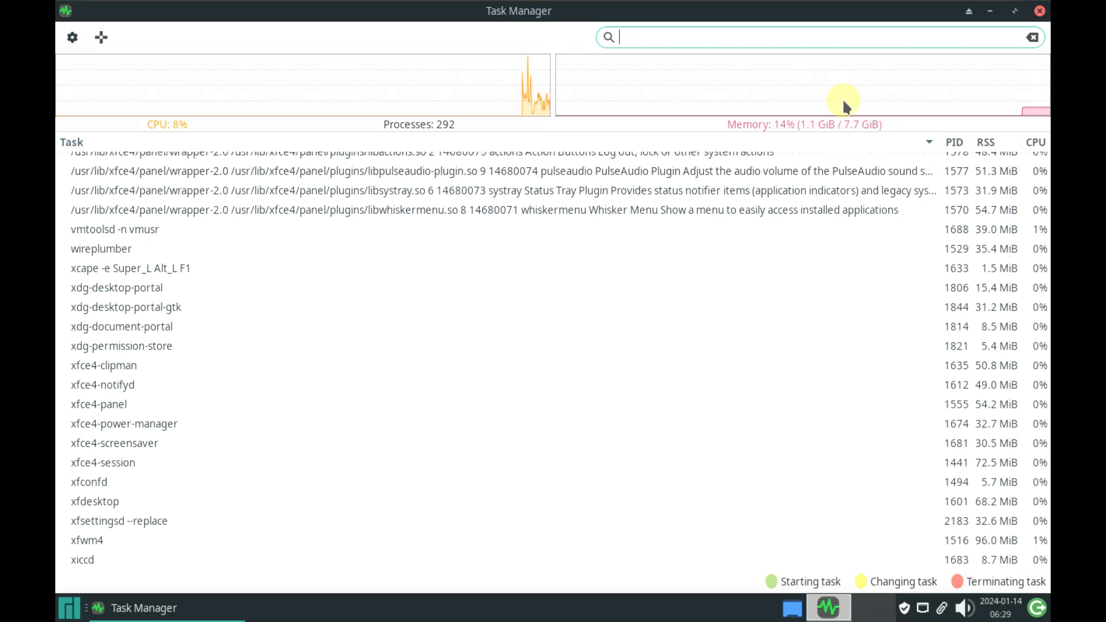
scroll(552, 281, up, 3)
scroll(552, 281, up, 10)
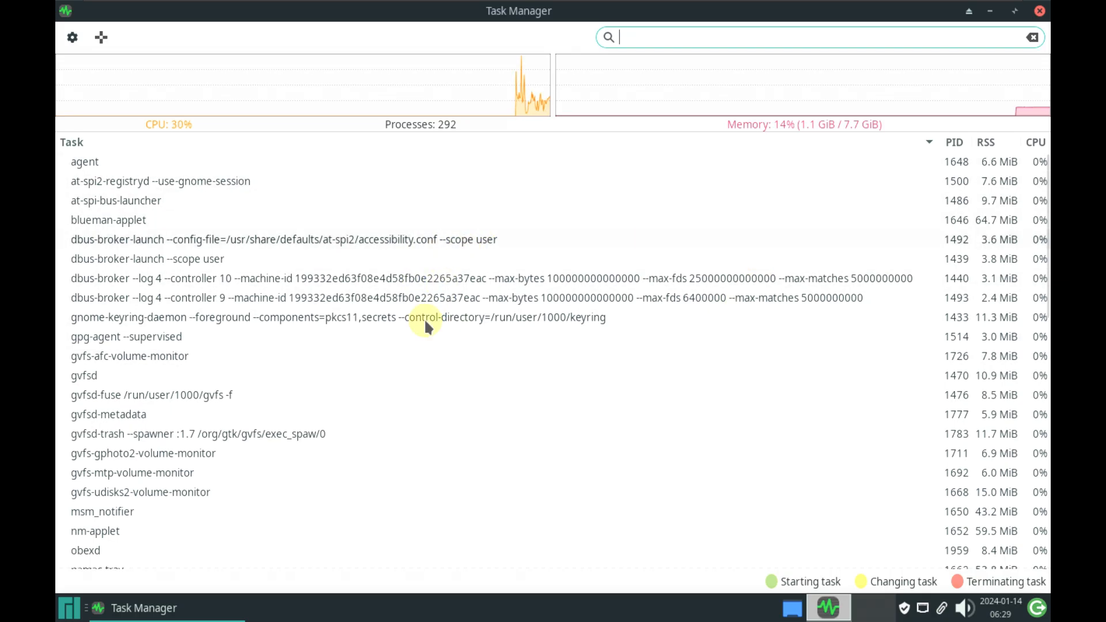
scroll(481, 412, down, 10)
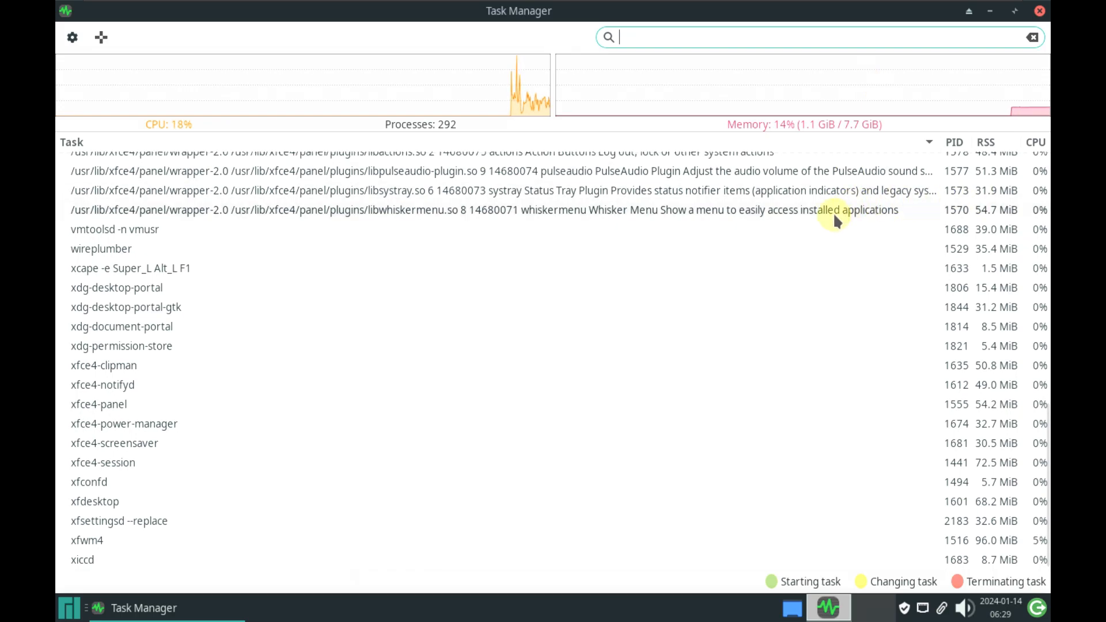
drag(585, 33, 899, 17)
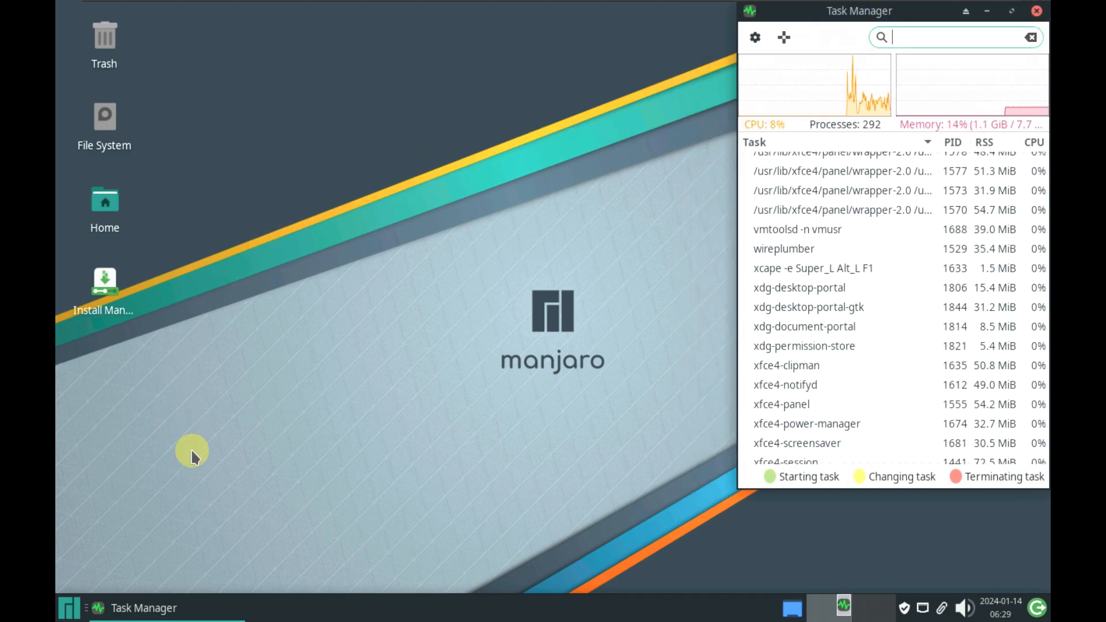
click(69, 607)
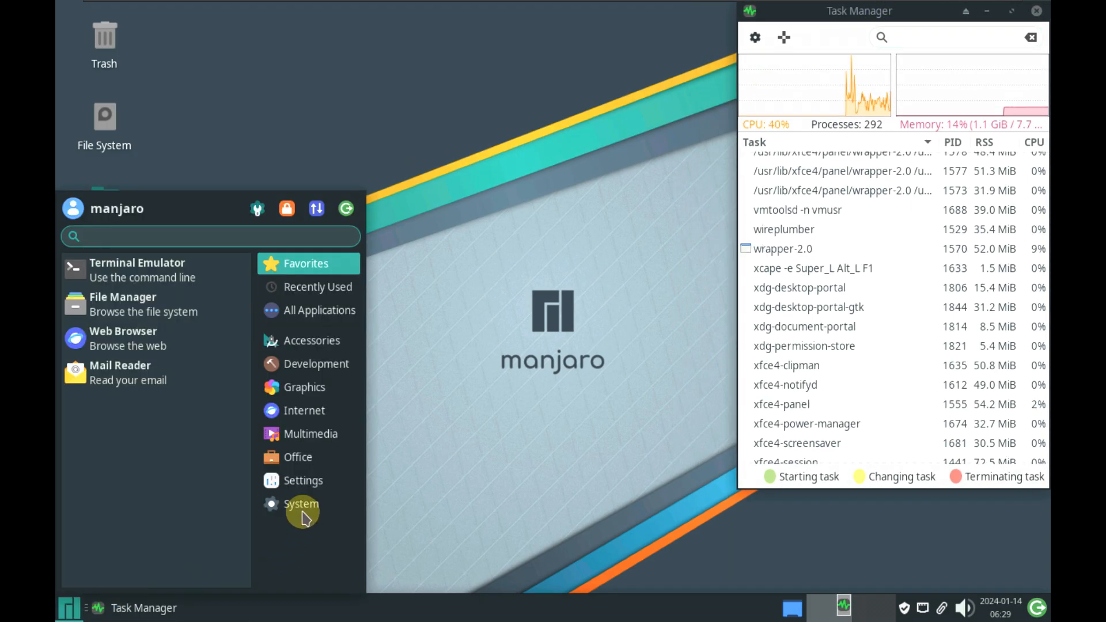
click(304, 480)
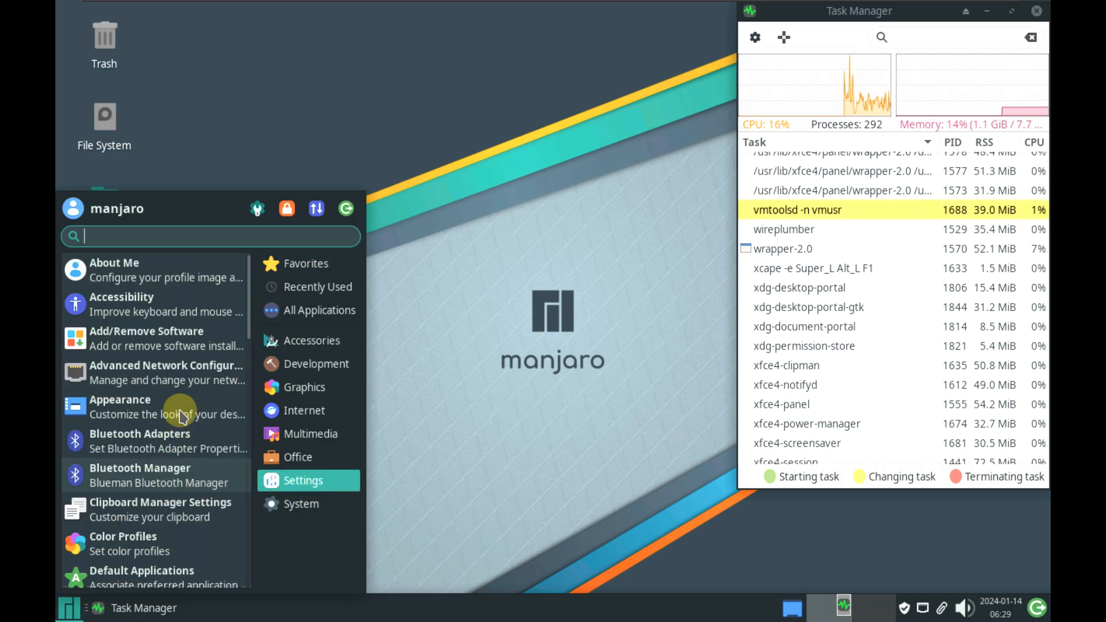
scroll(180, 413, down, 5)
click(158, 463)
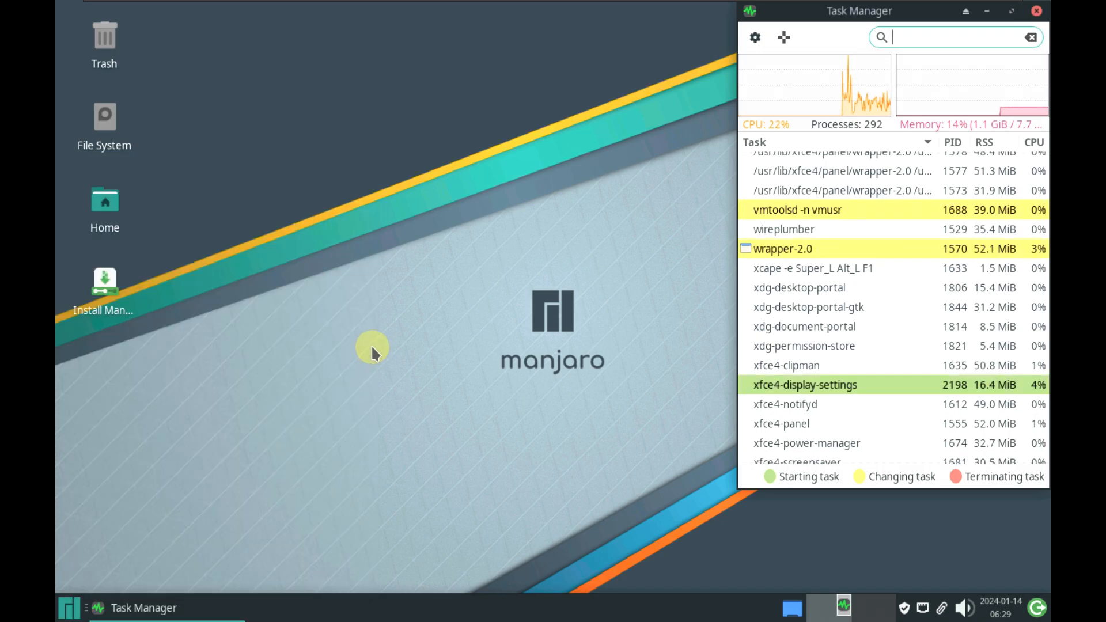
Set the screen resolution to 1920x1080, apply and keep it, then close Display settings
click(677, 237)
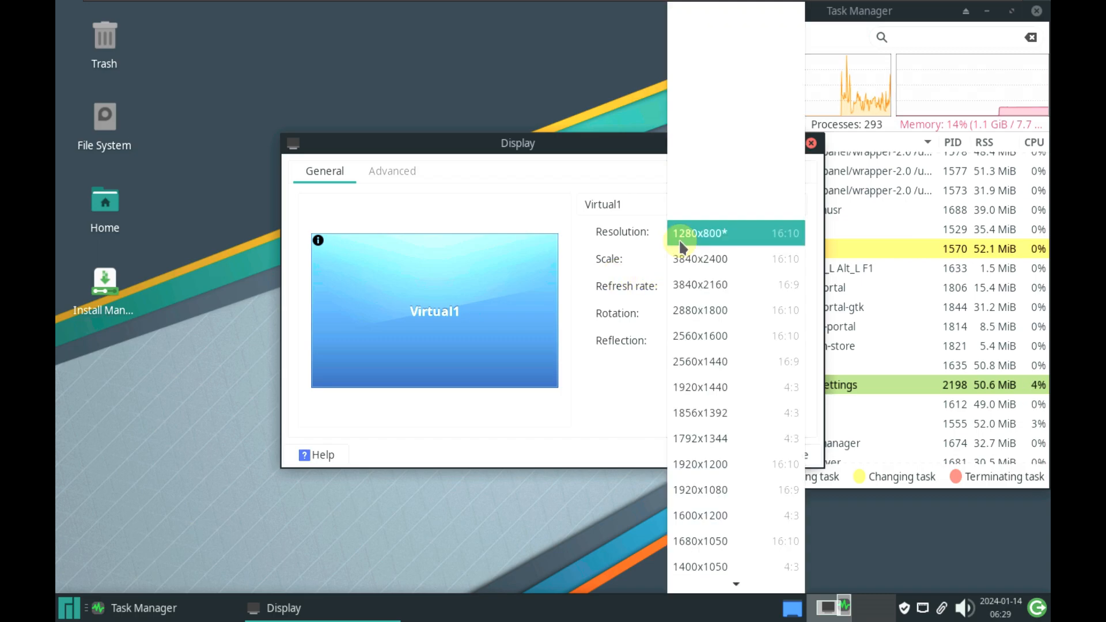
scroll(702, 353, down, 2)
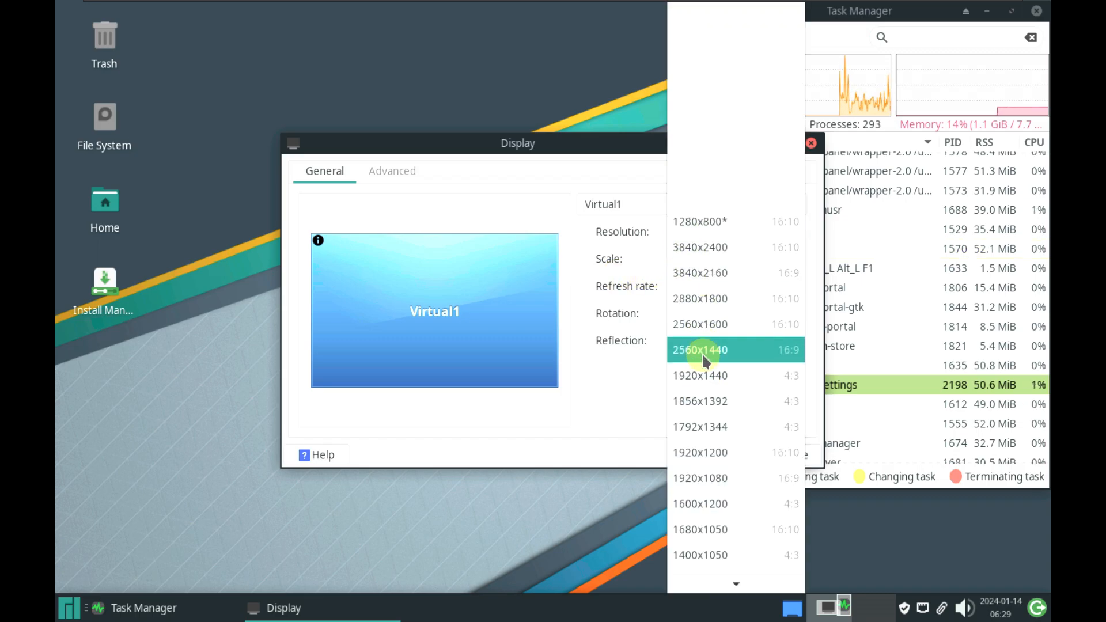
click(702, 466)
drag(567, 140, 413, 107)
click(615, 339)
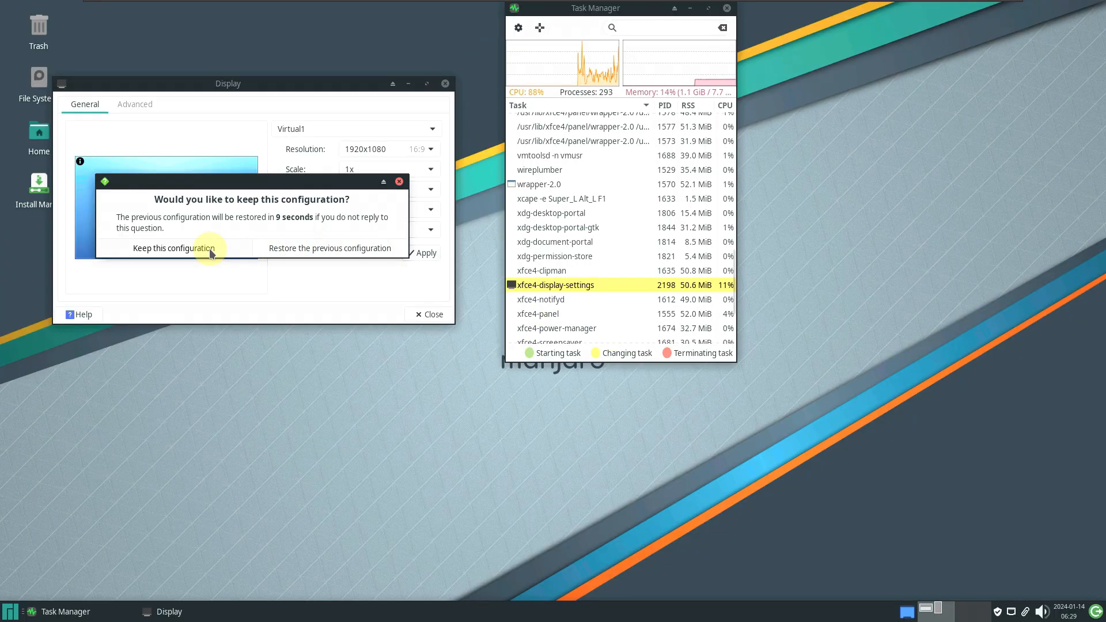
click(209, 247)
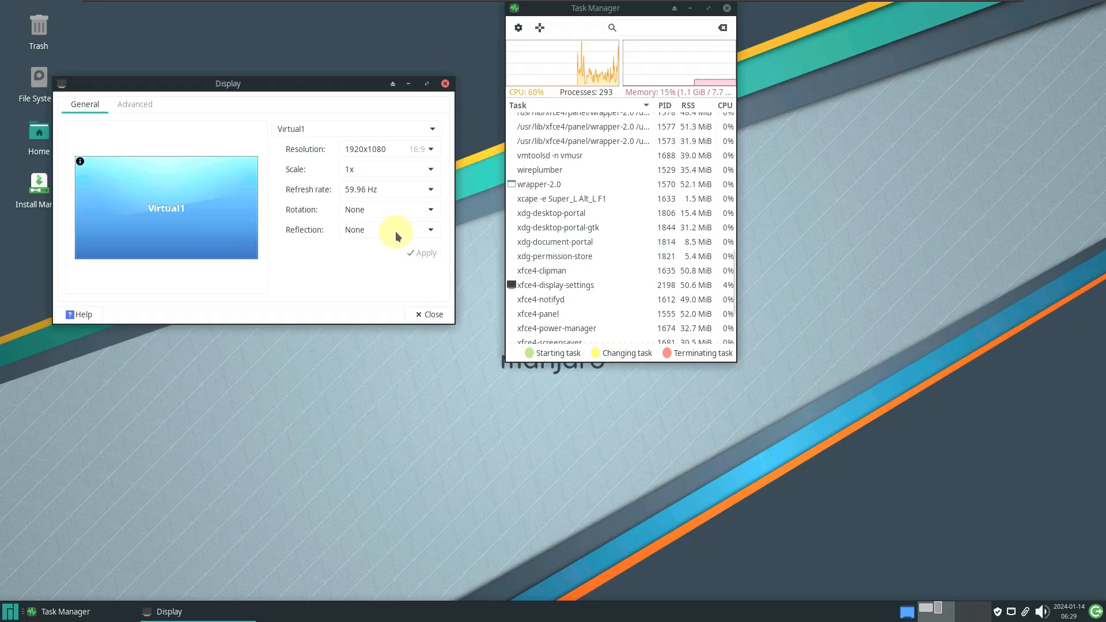
drag(564, 12, 933, 7)
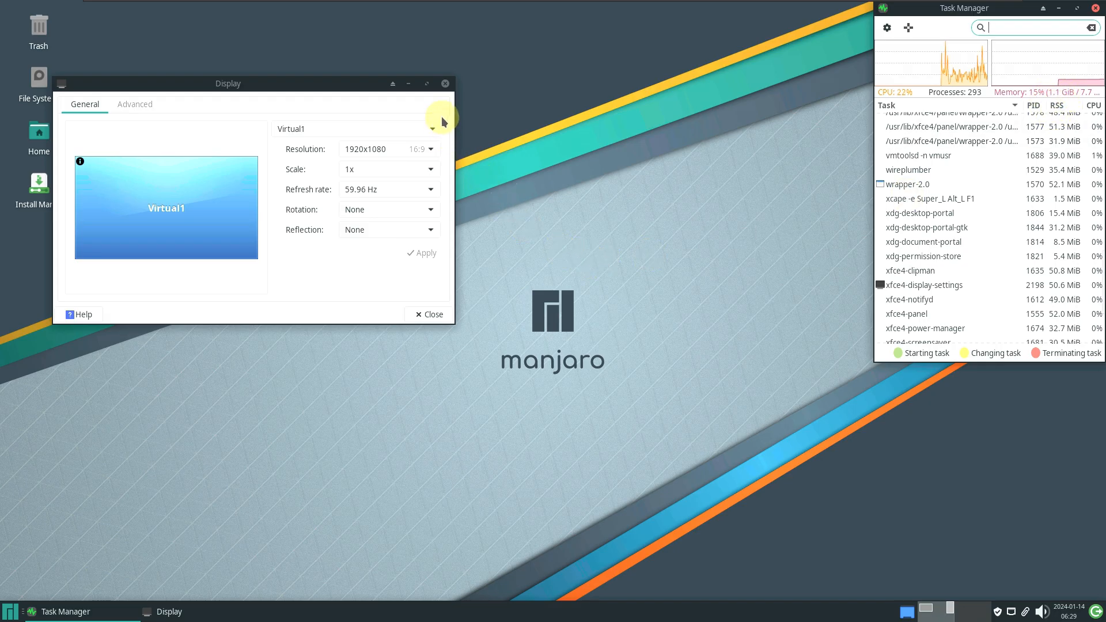
click(444, 84)
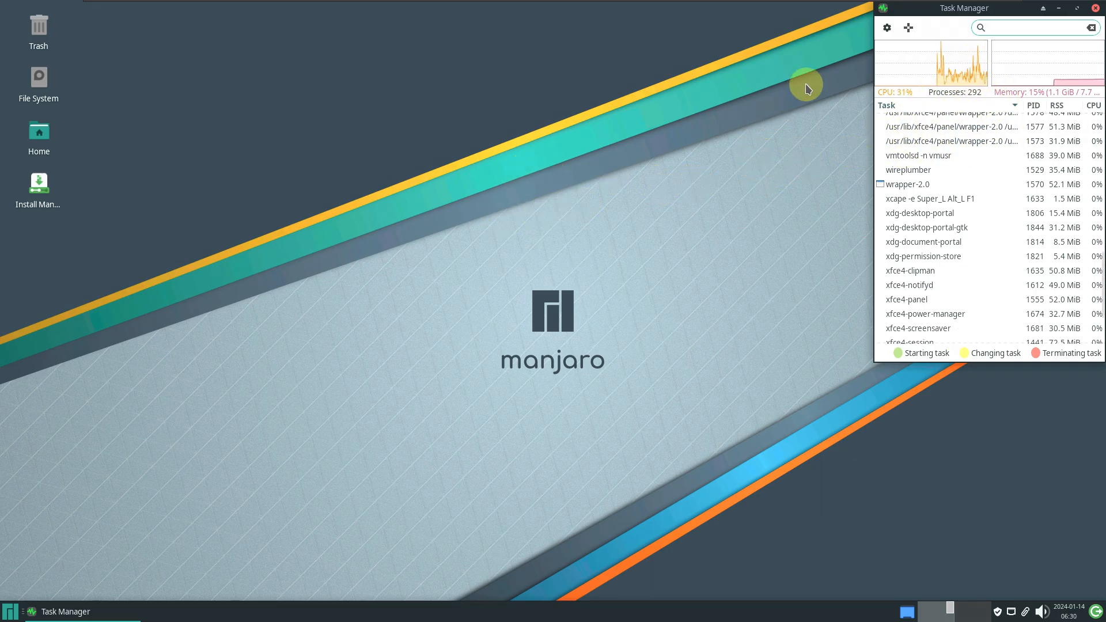
Launch Firefox from the Internet menu and enlarge its window at the top-left
mouse_move(852, 3)
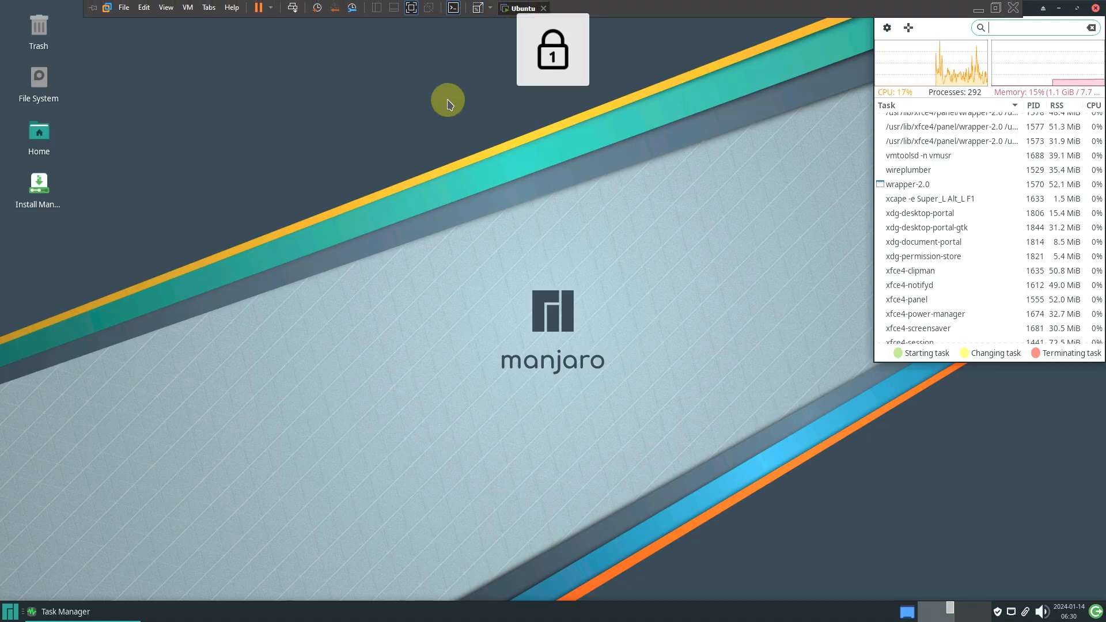
click(10, 611)
click(172, 465)
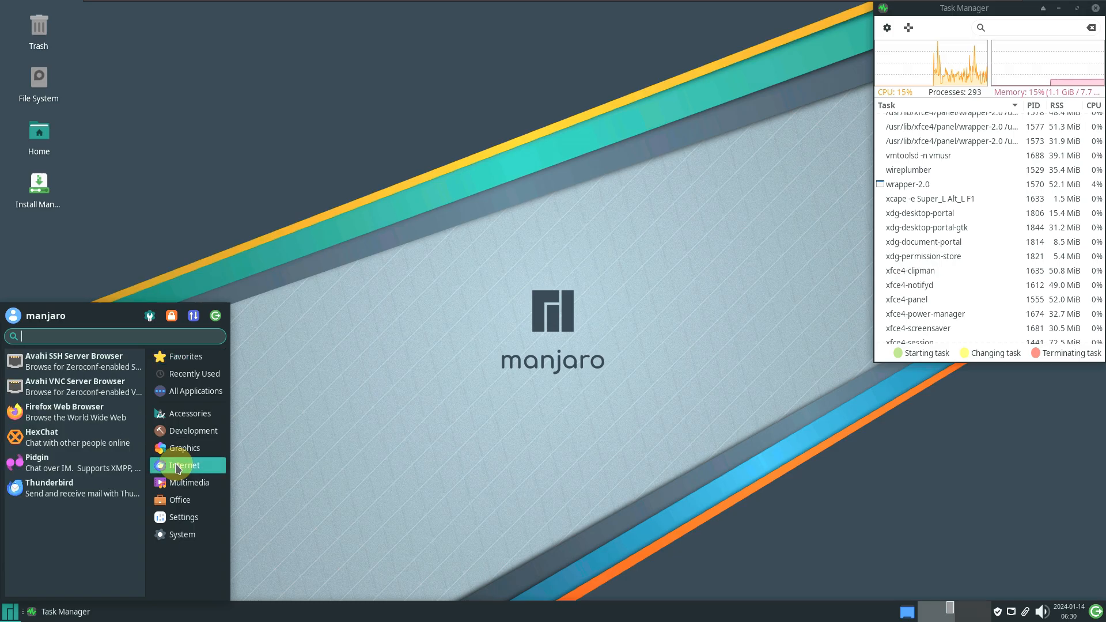
click(99, 413)
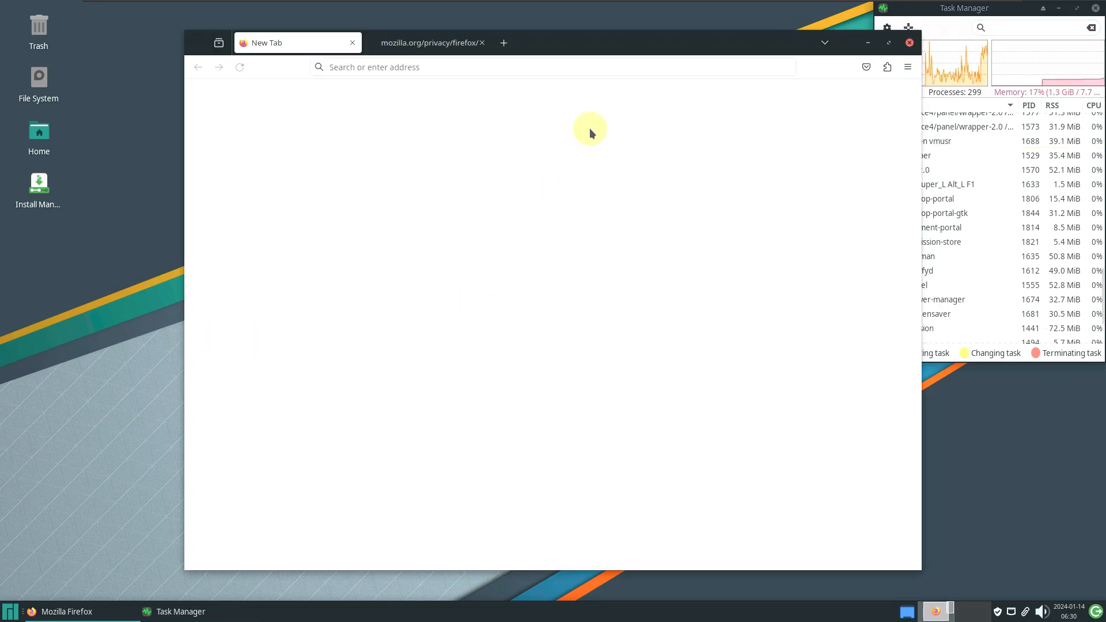
drag(600, 43, 413, 12)
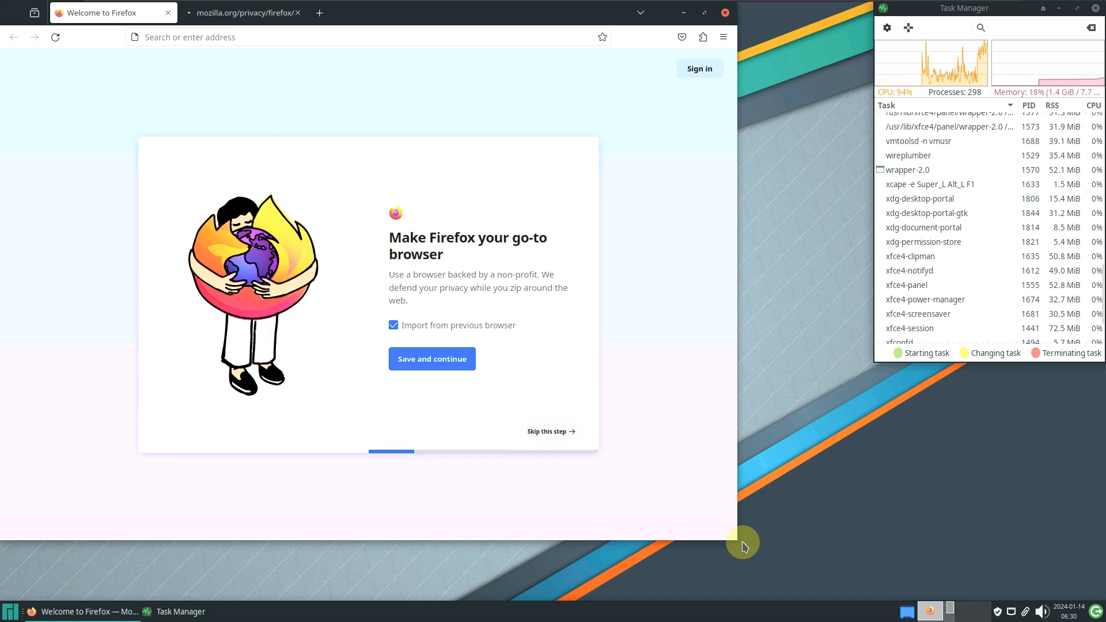
drag(738, 541, 858, 591)
Close the Privacy Notice tab and confirm the Firefox version is 121.0.1 in About Firefox
click(298, 13)
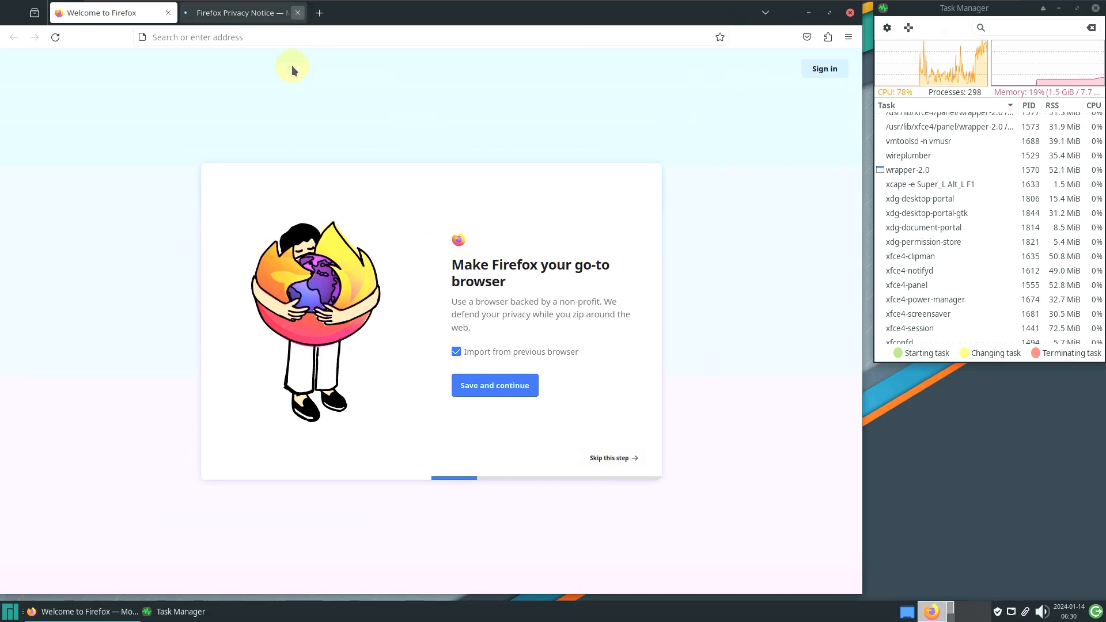
click(849, 37)
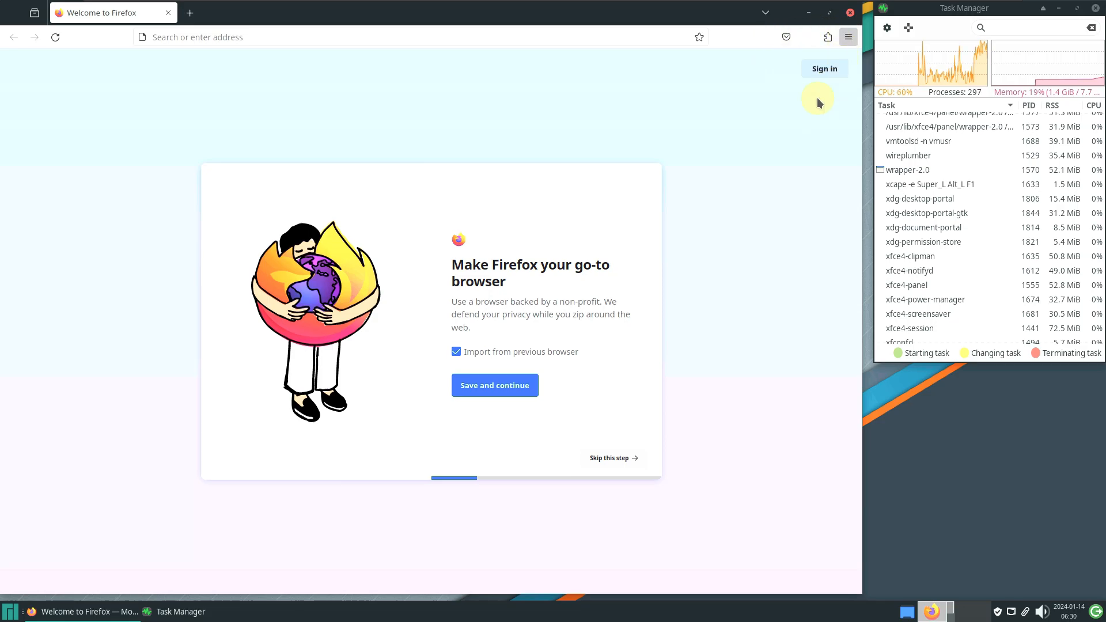
click(743, 391)
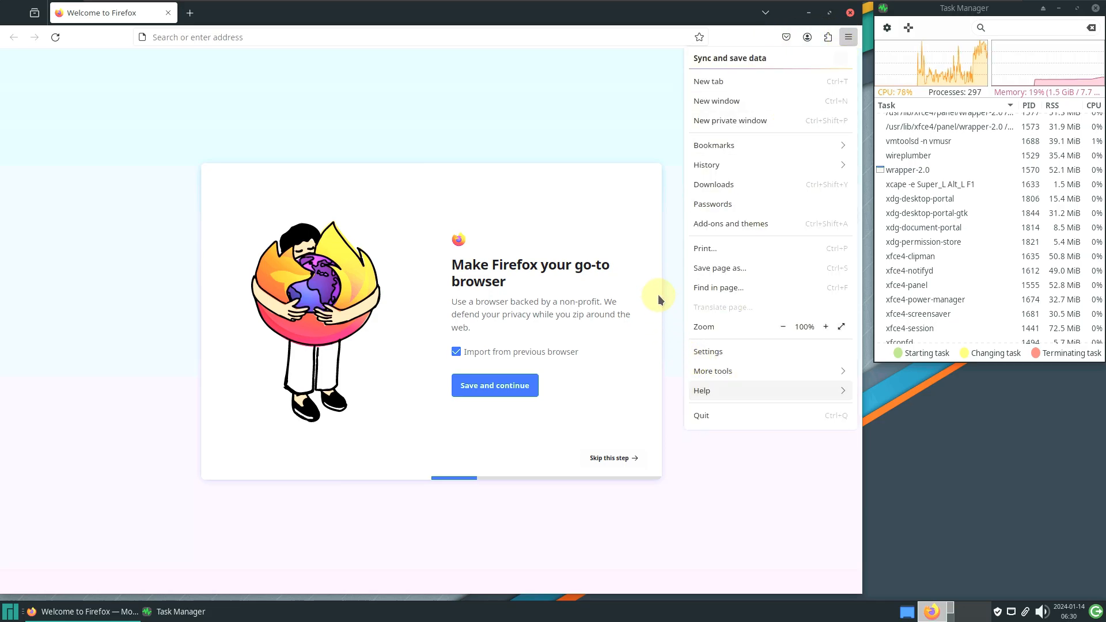
click(701, 206)
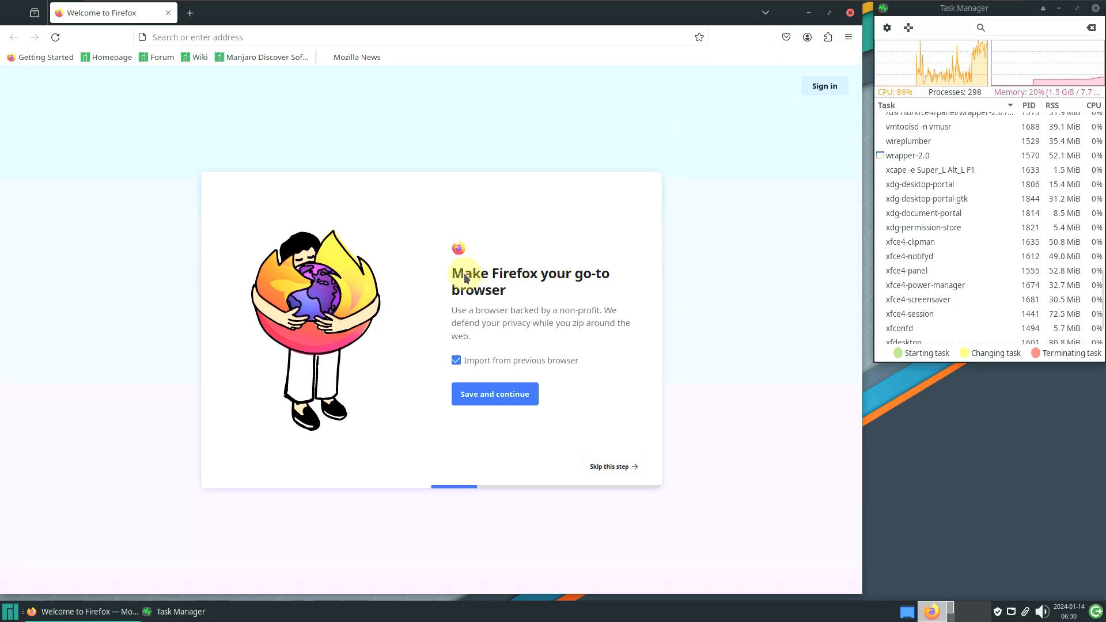
drag(365, 241, 476, 258)
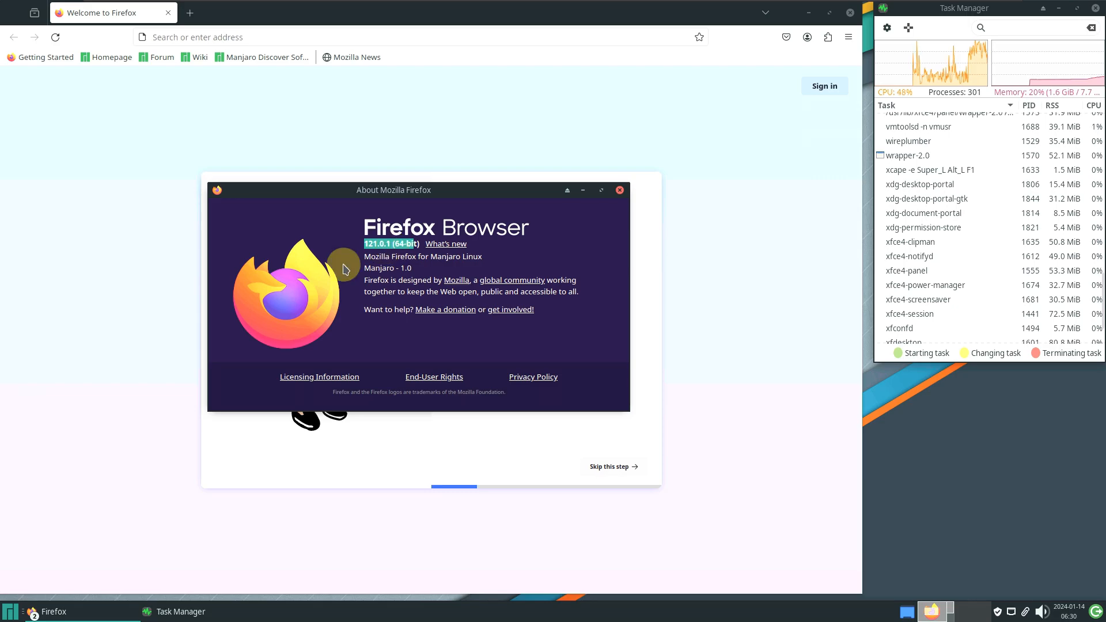
click(619, 191)
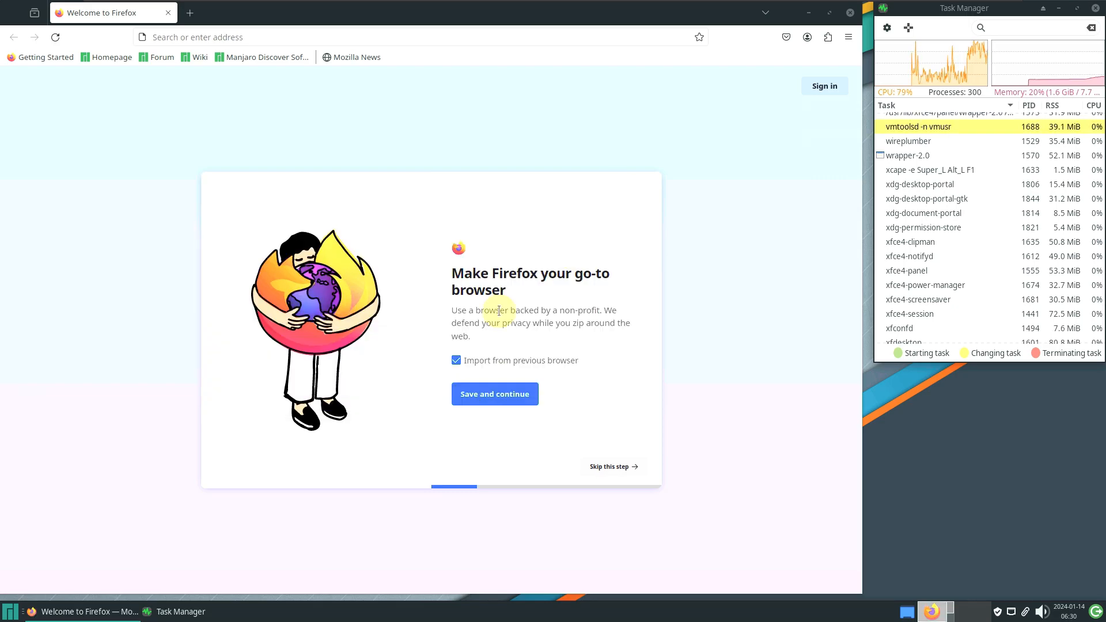
Go to about:support and start scrolling through the troubleshooting report
click(212, 38)
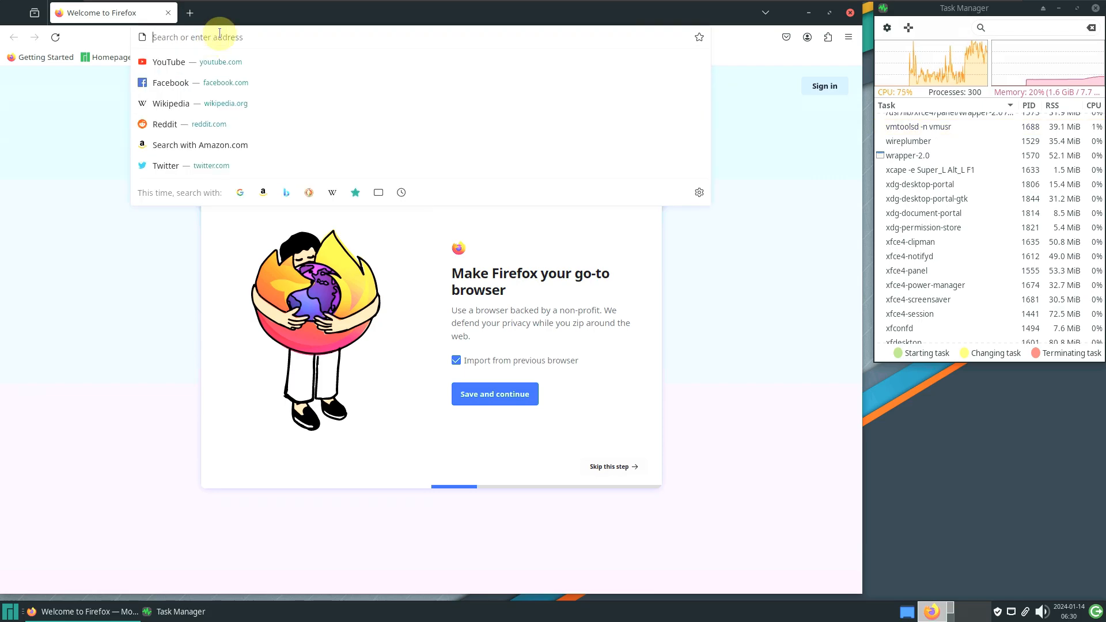
text(about:support)
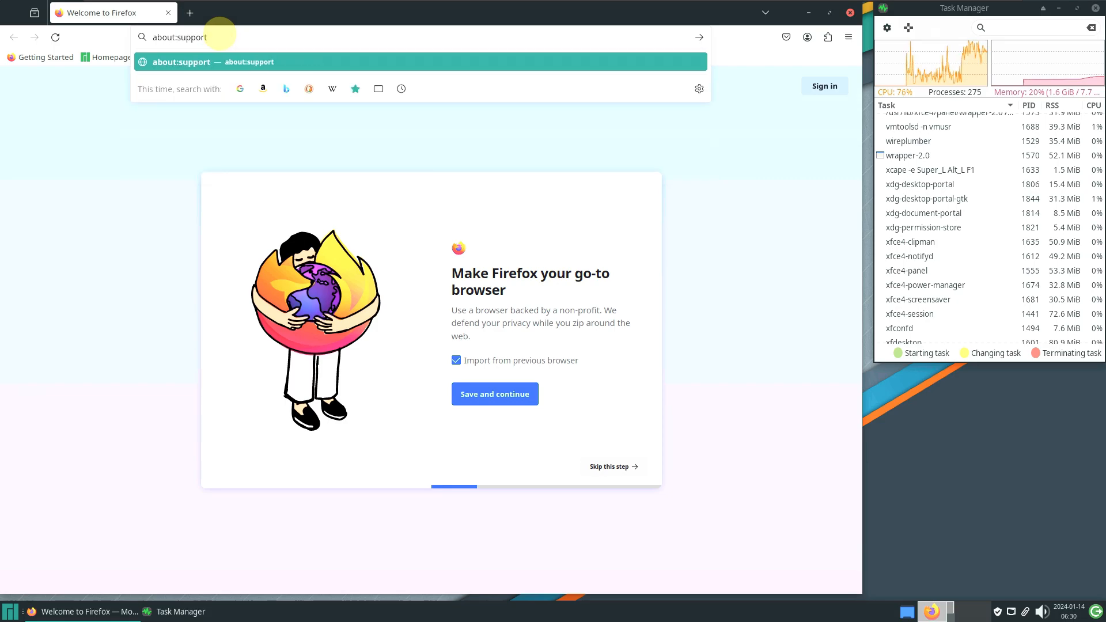
key(Return)
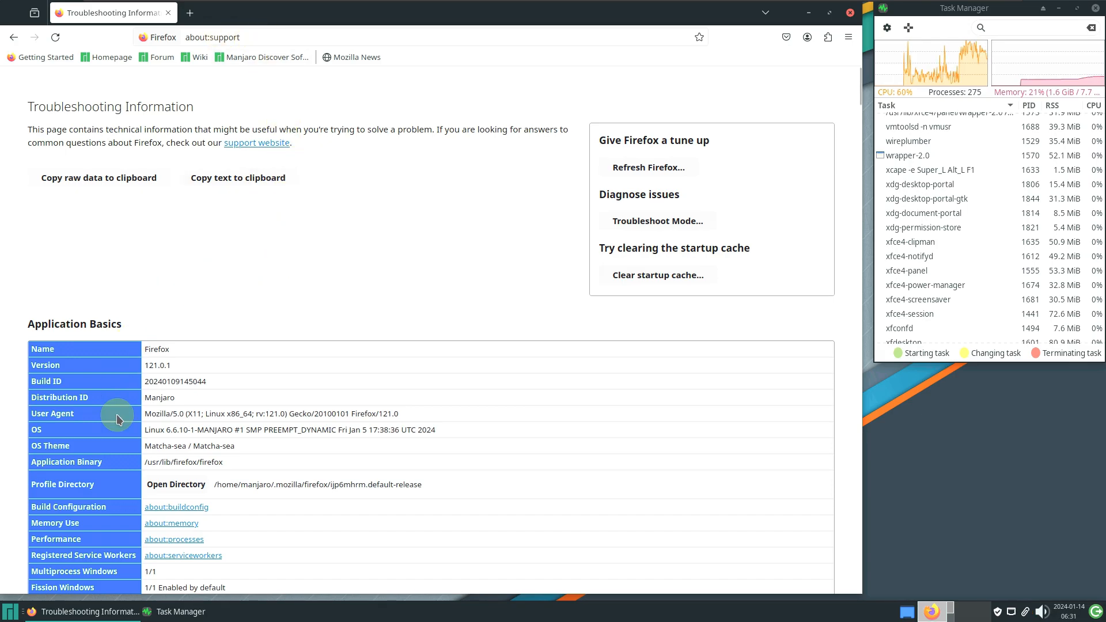
scroll(337, 312, down, 4)
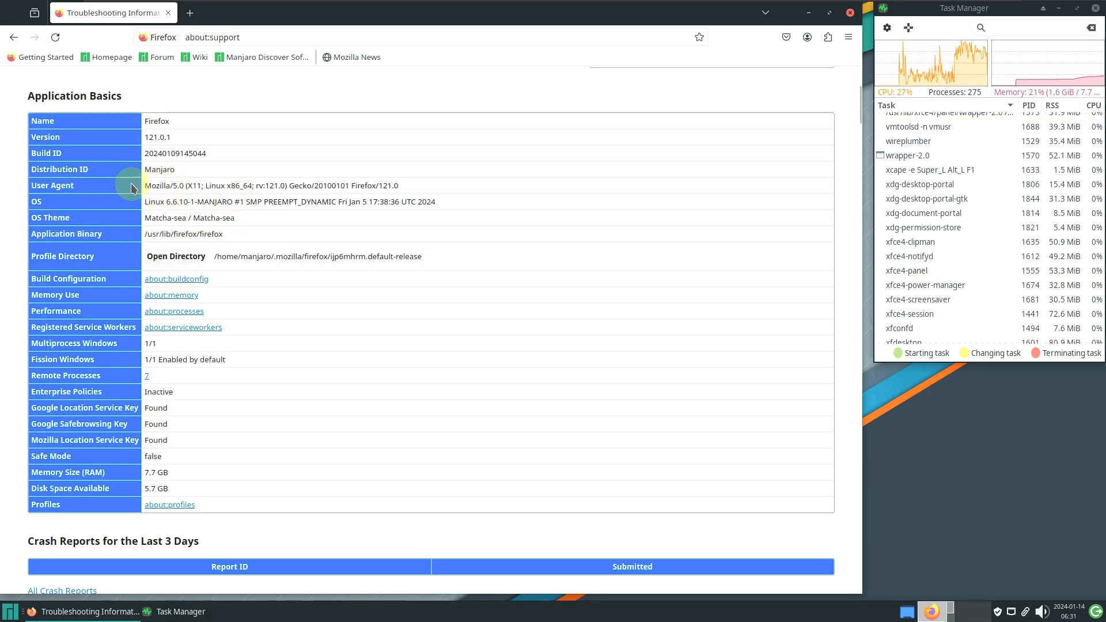
scroll(222, 192, down, 5)
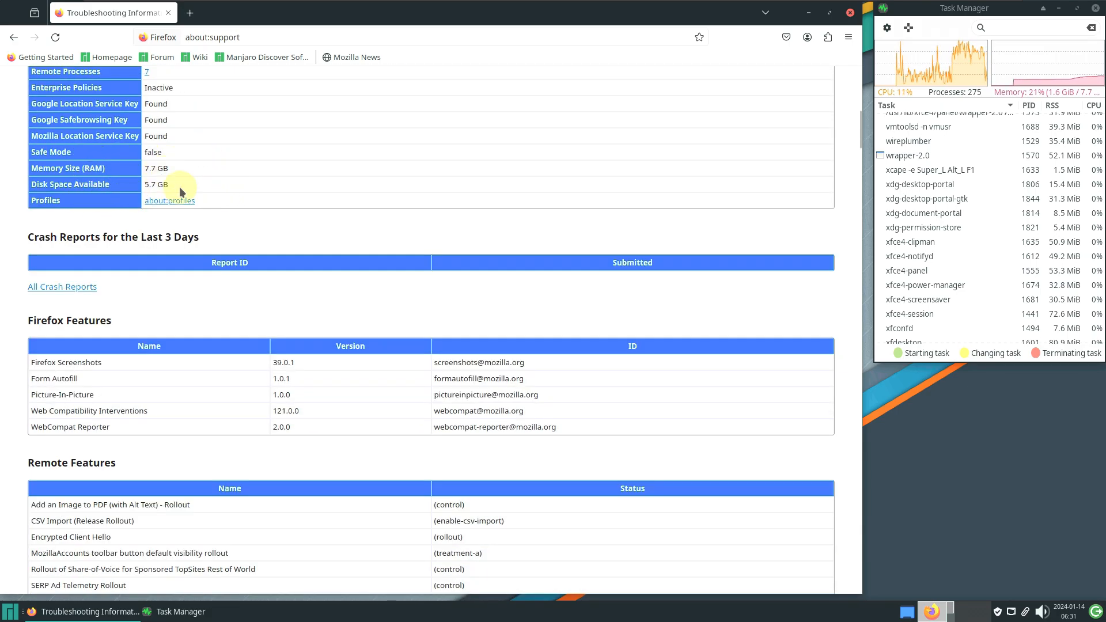
scroll(266, 200, down, 4)
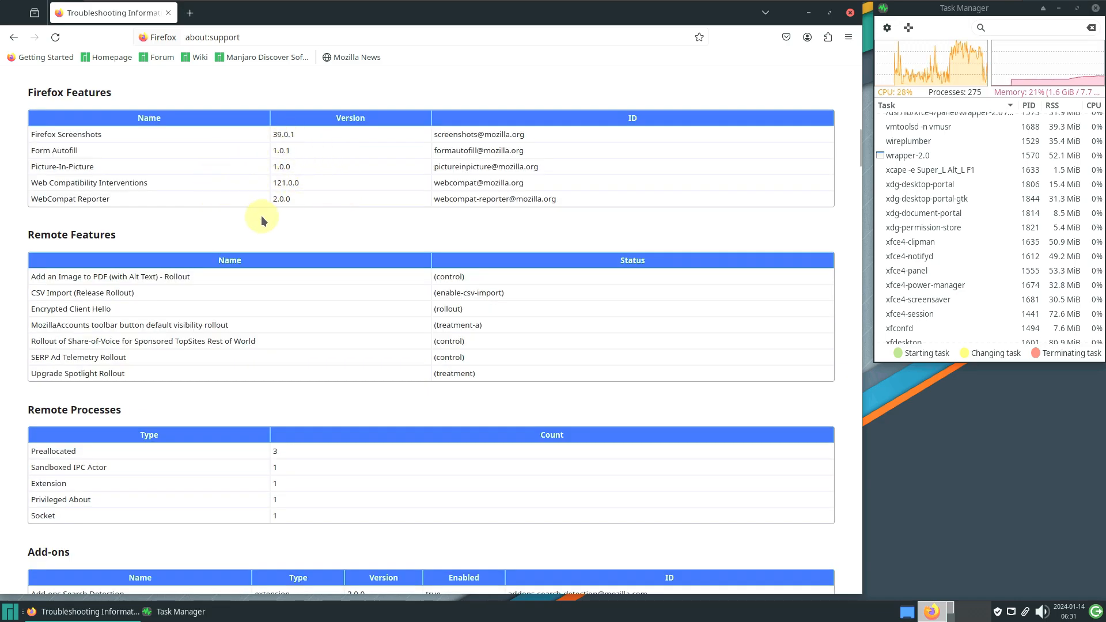
scroll(262, 221, down, 4)
scroll(262, 221, down, 3)
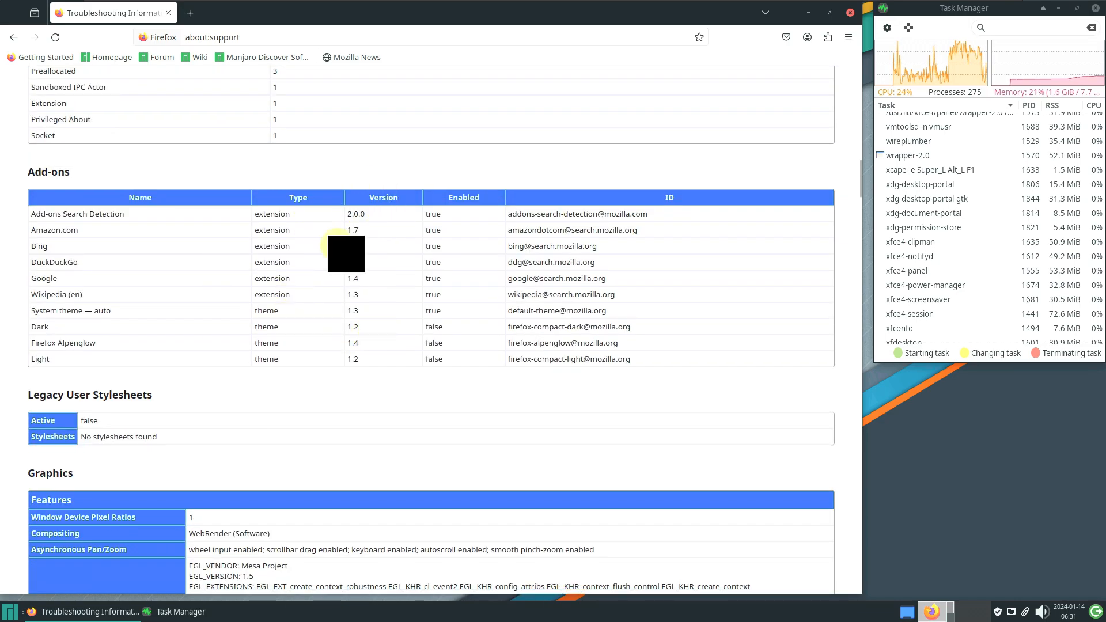
scroll(351, 324, down, 8)
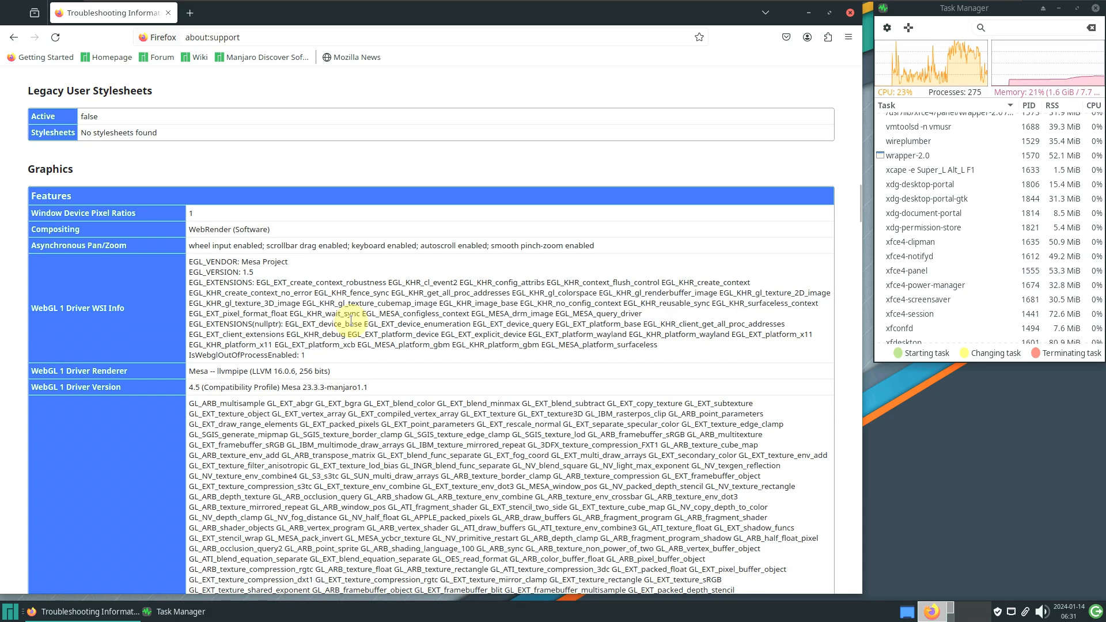
scroll(360, 422, down, 7)
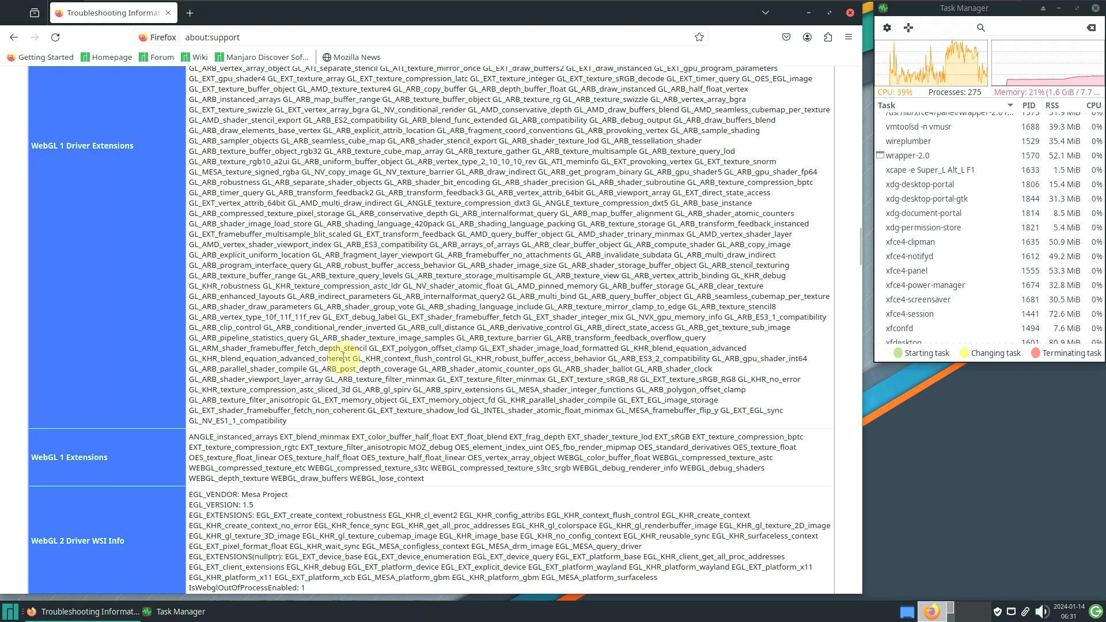
scroll(344, 357, down, 7)
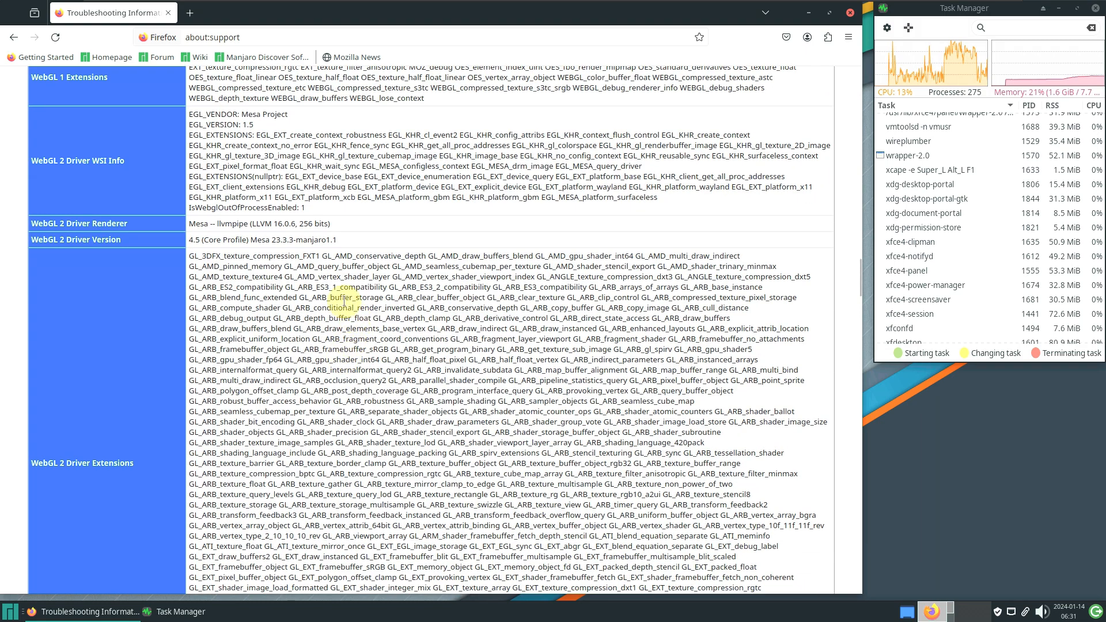
Read the report to its end and back, then load the Manjaro homepage bookmark
drag(188, 228, 337, 228)
scroll(368, 316, down, 3)
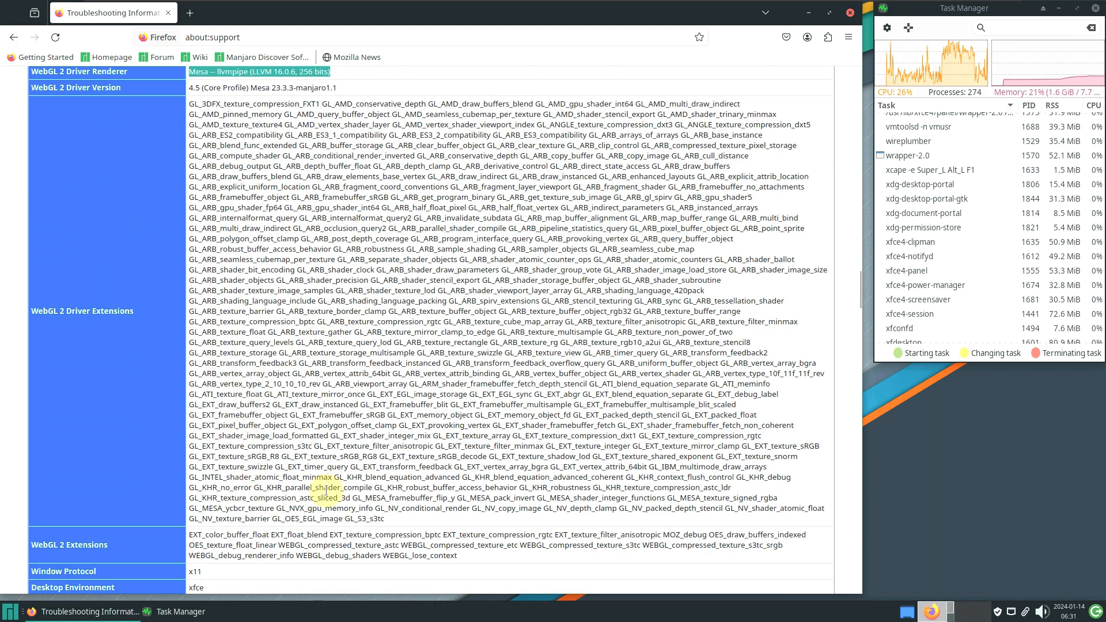
scroll(369, 325, down, 7)
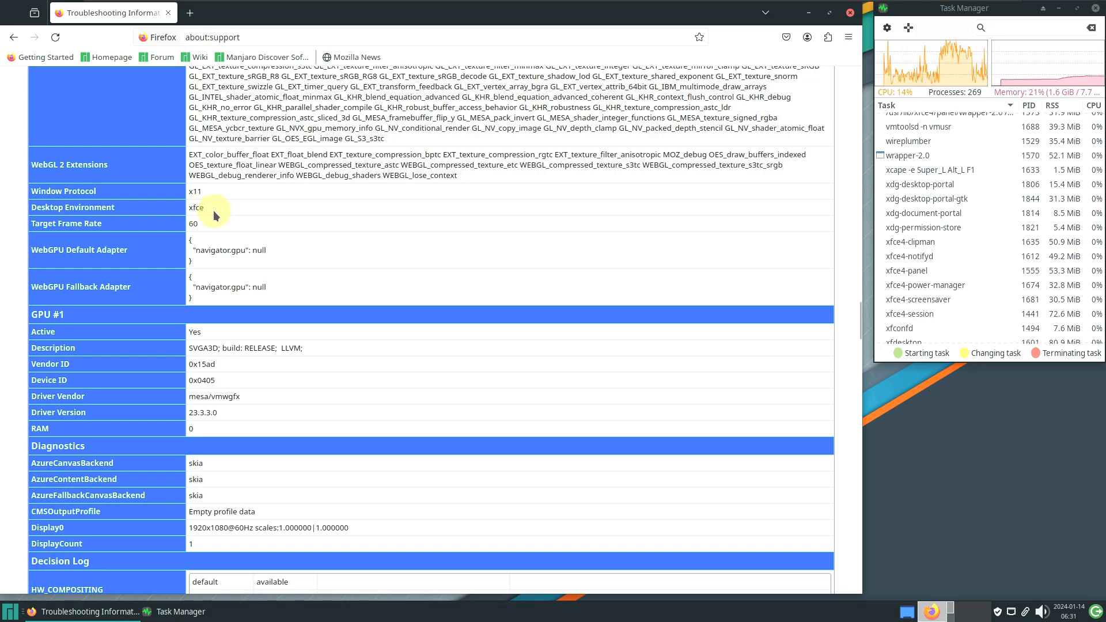
scroll(396, 257, down, 2)
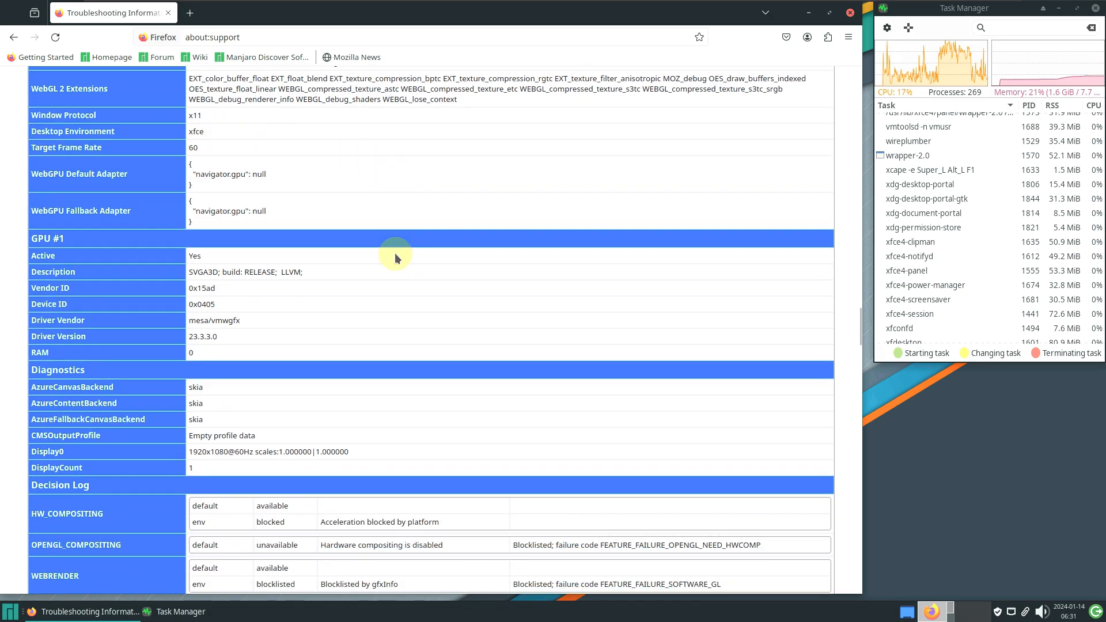
scroll(396, 258, down, 2)
scroll(395, 254, down, 4)
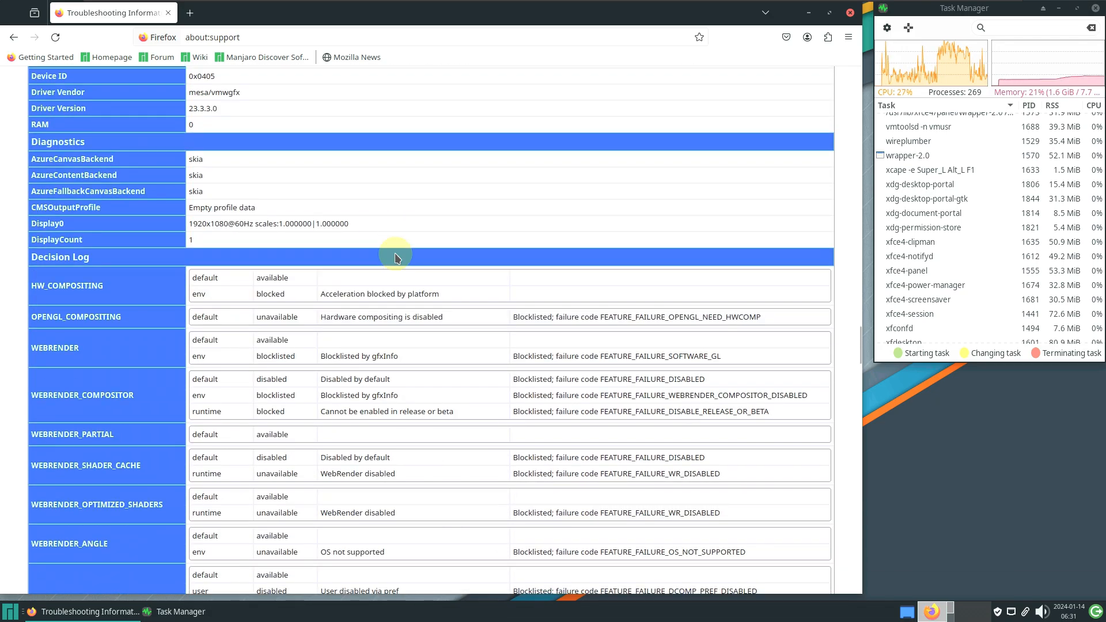
scroll(395, 254, down, 4)
scroll(395, 254, down, 6)
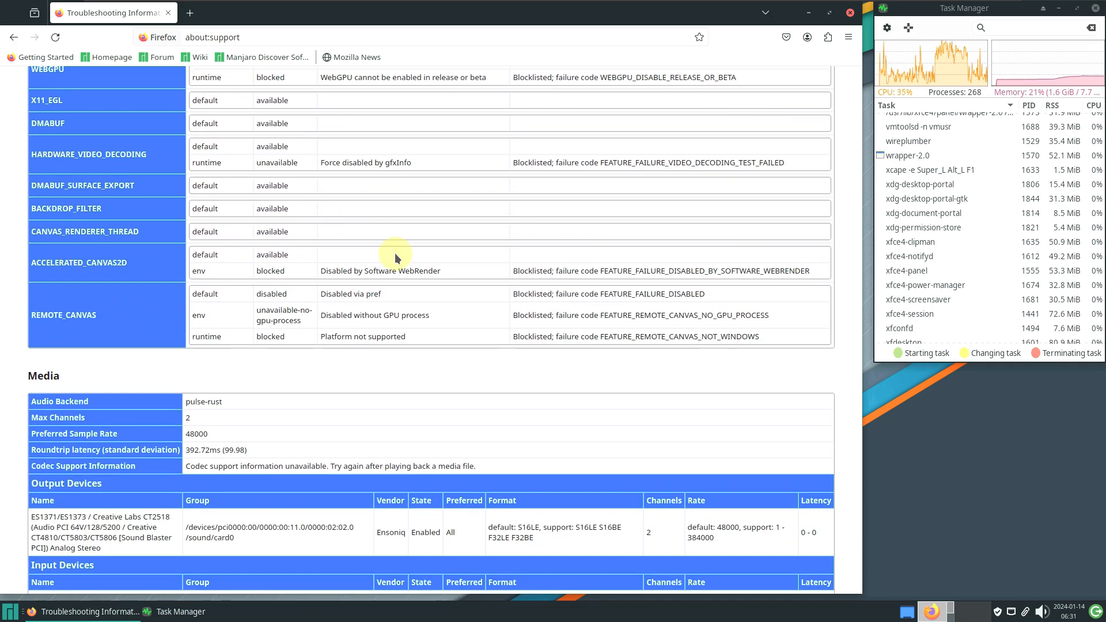
scroll(395, 254, down, 7)
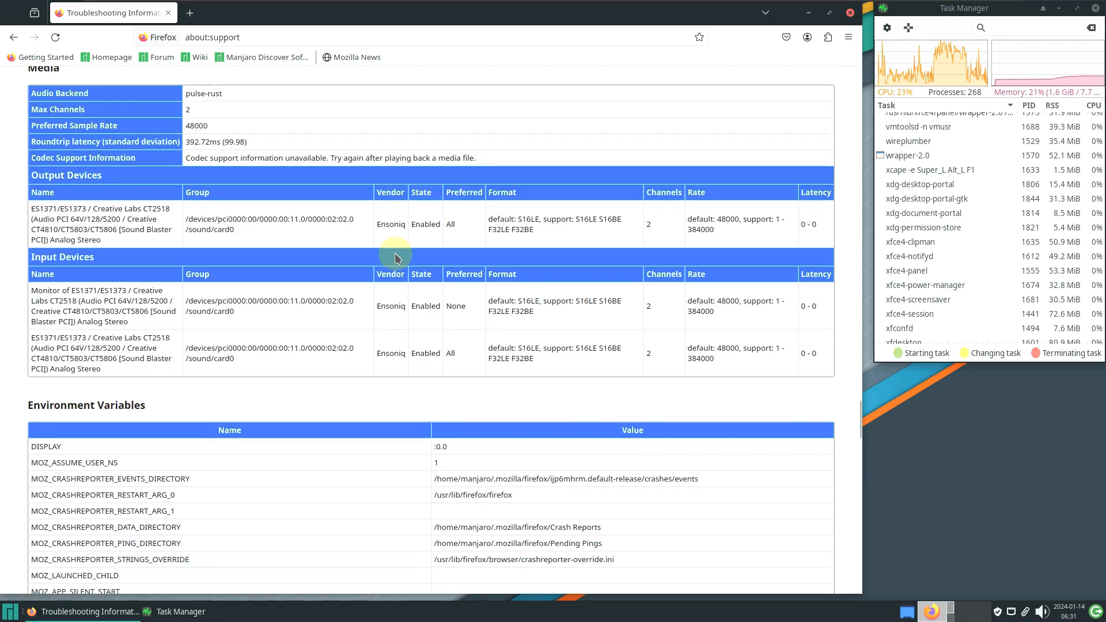
scroll(395, 254, down, 7)
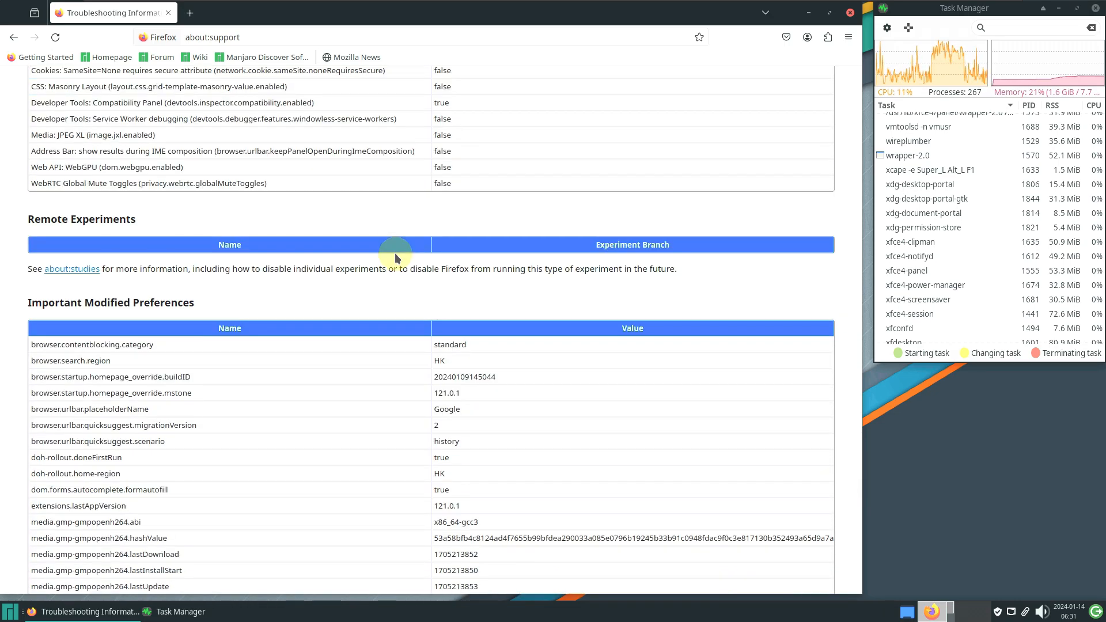
scroll(395, 253, down, 2)
scroll(395, 253, down, 3)
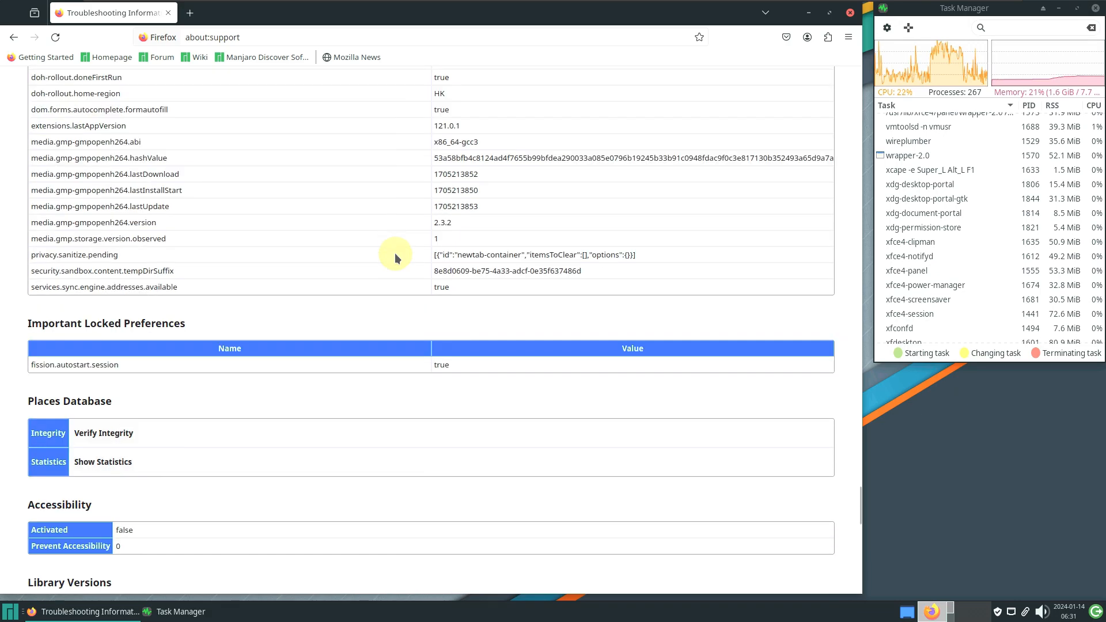
scroll(395, 253, down, 12)
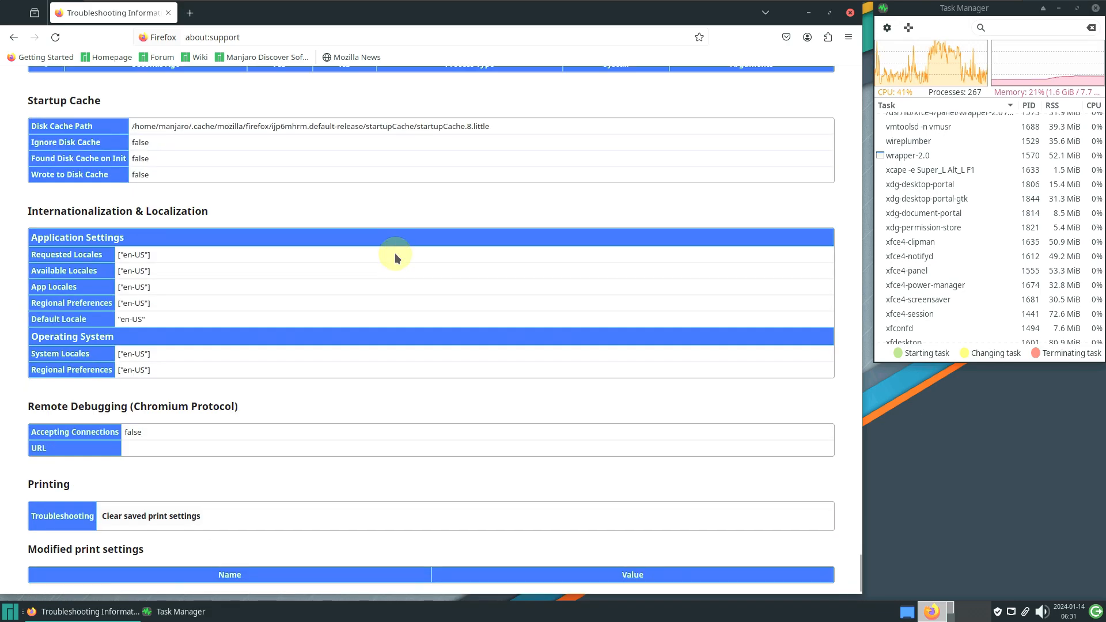
scroll(395, 254, down, 1)
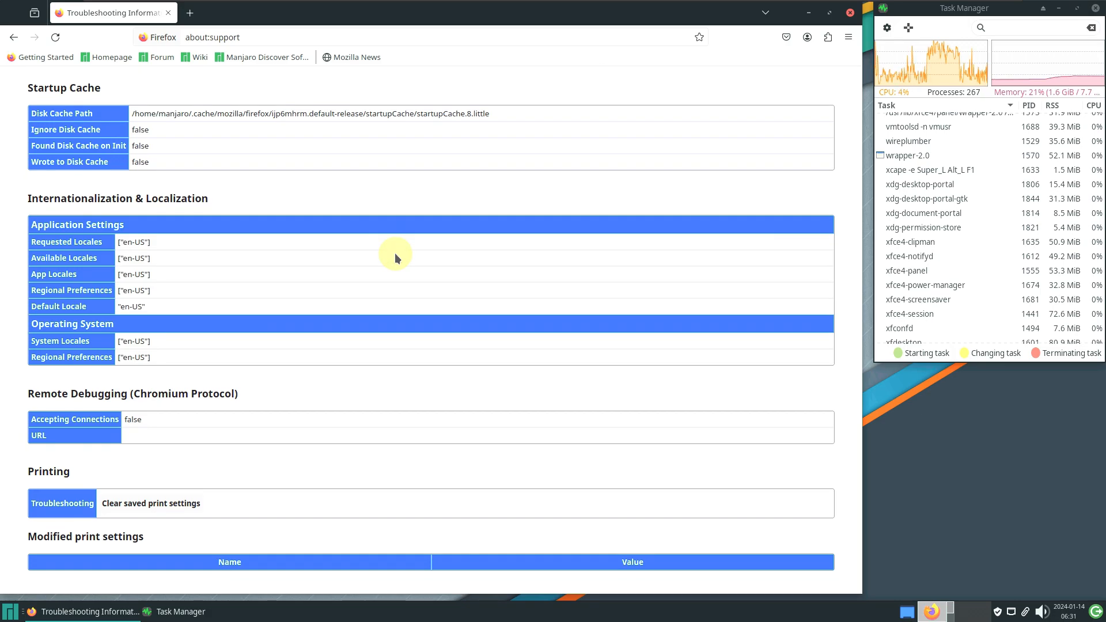
scroll(395, 254, up, 9)
scroll(395, 254, up, 11)
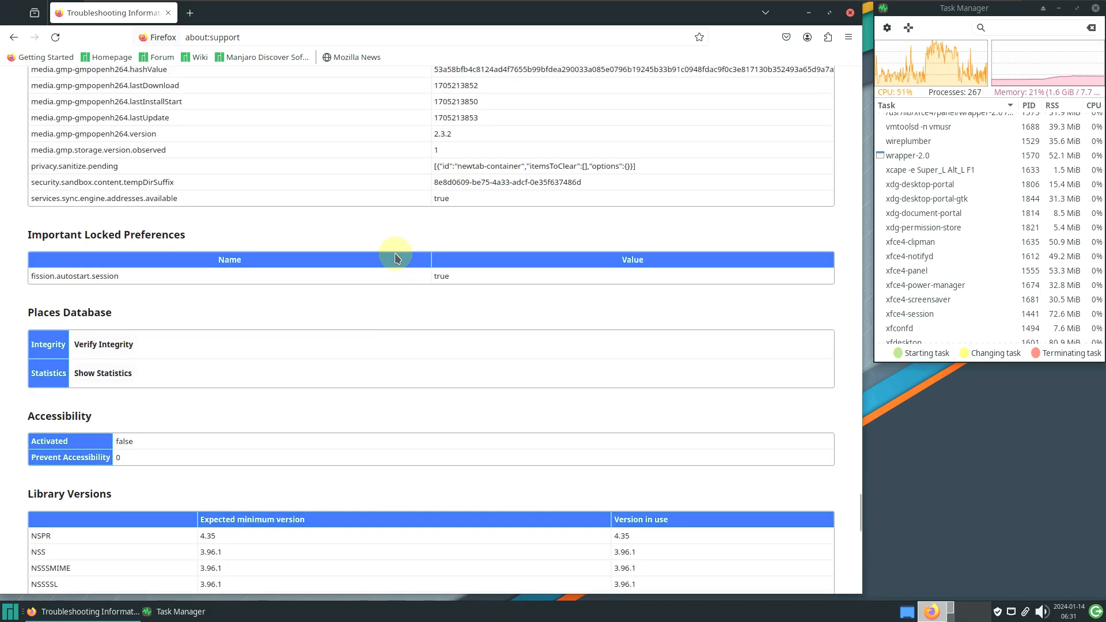
scroll(395, 253, up, 13)
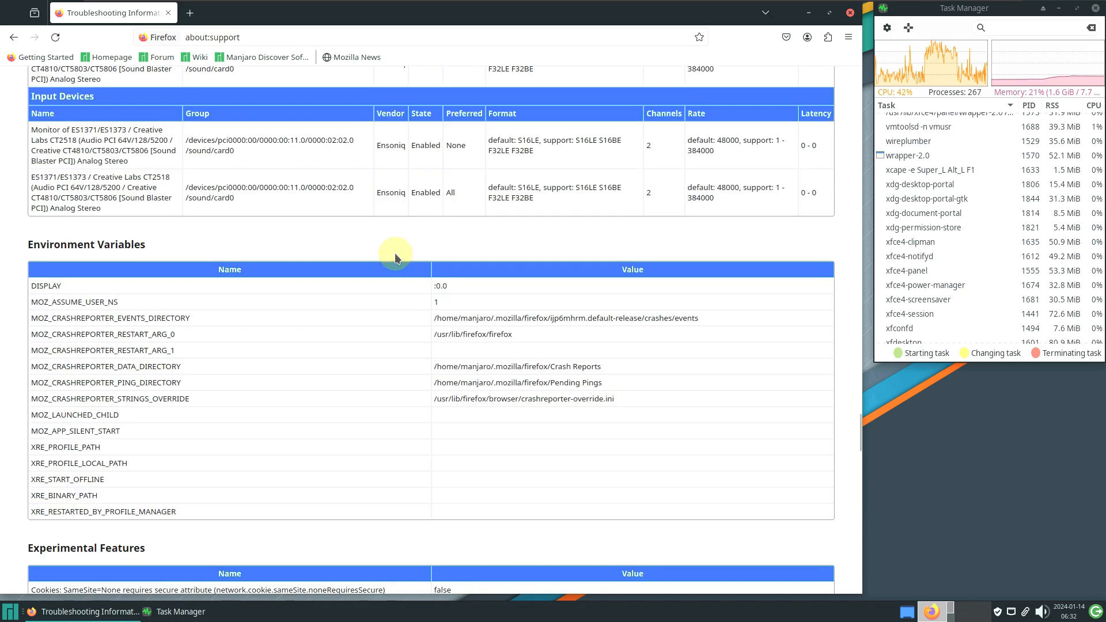
scroll(396, 257, up, 20)
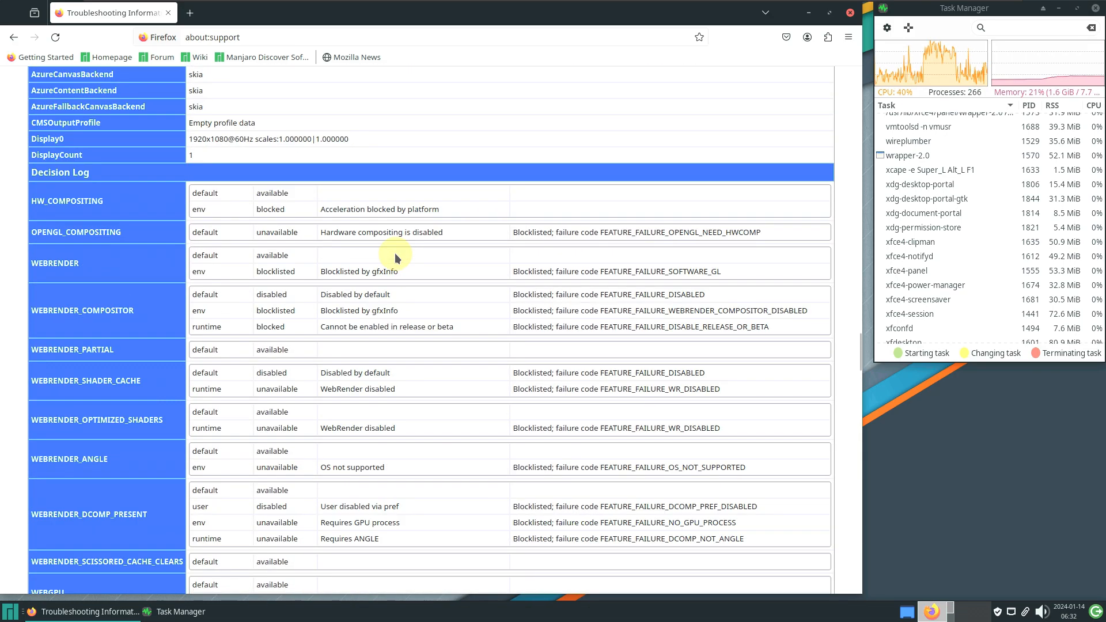
click(107, 57)
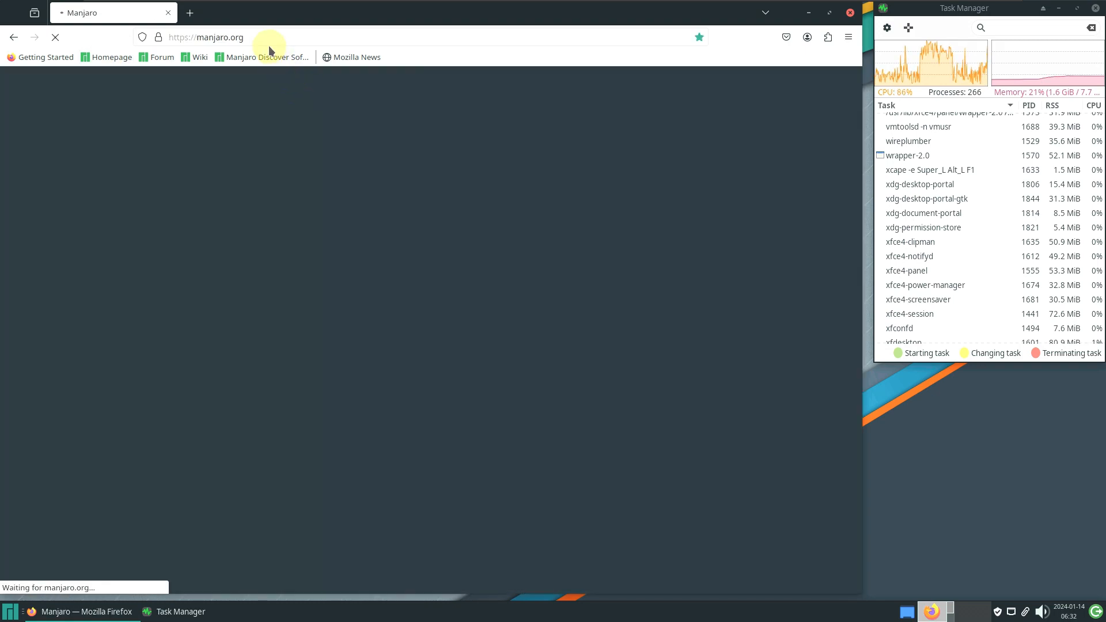
Browse manjaro.org through its software, merchandise and news sections to the footer and back
click(266, 38)
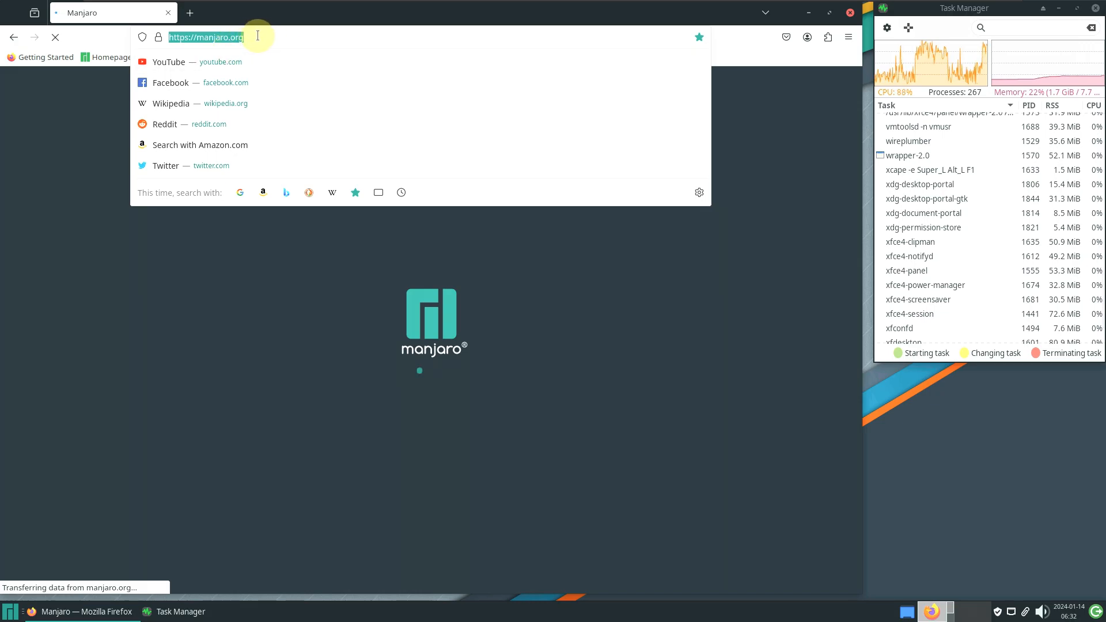
click(766, 116)
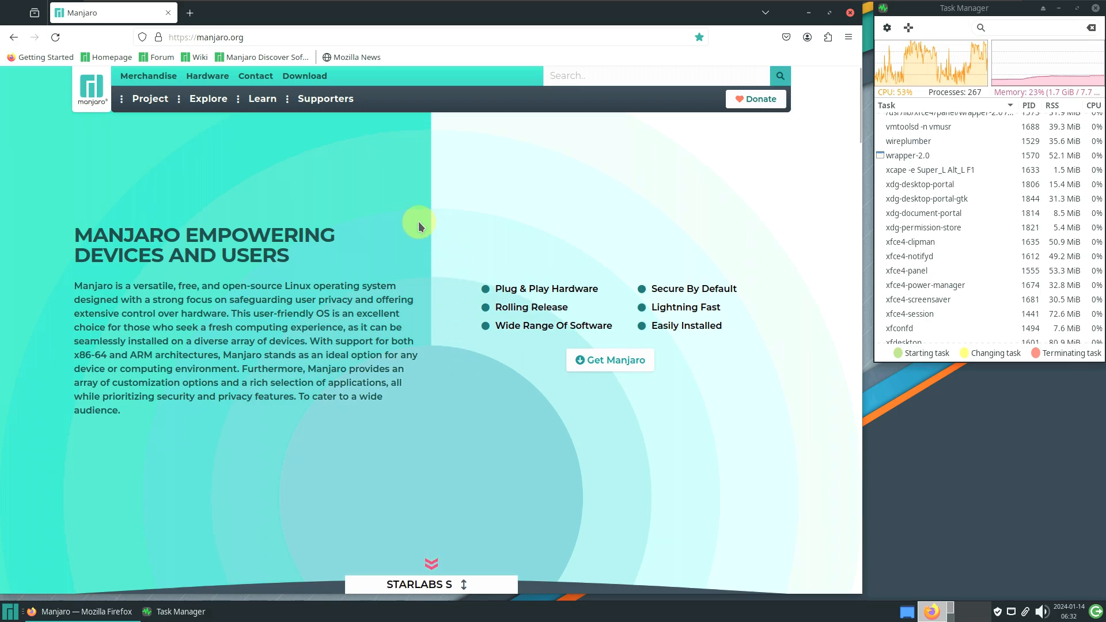
scroll(372, 224, down, 3)
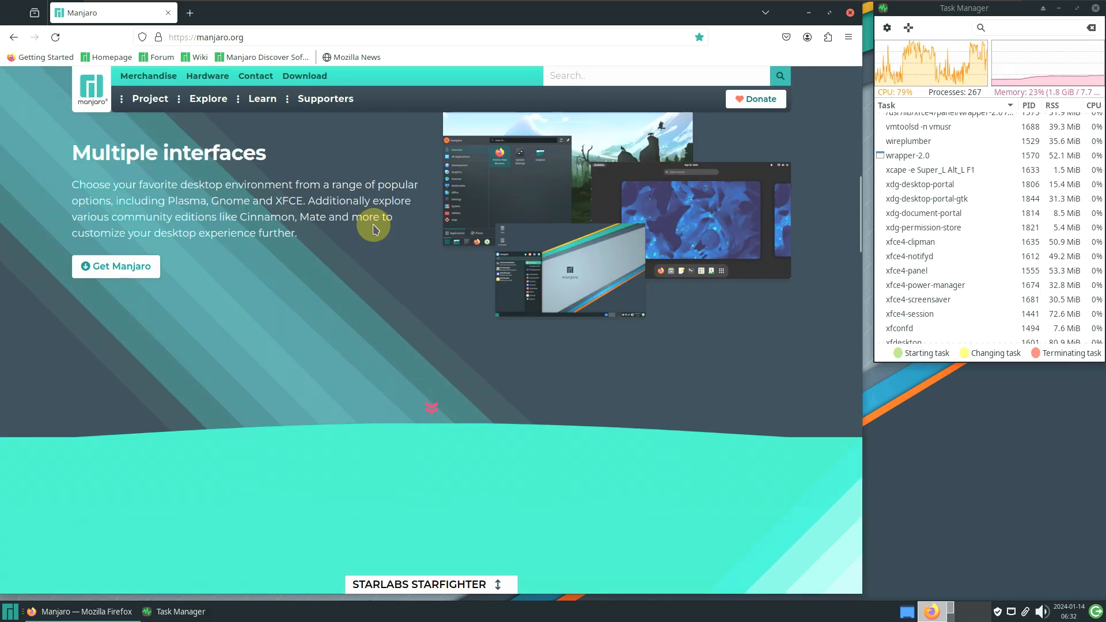
scroll(373, 228, down, 5)
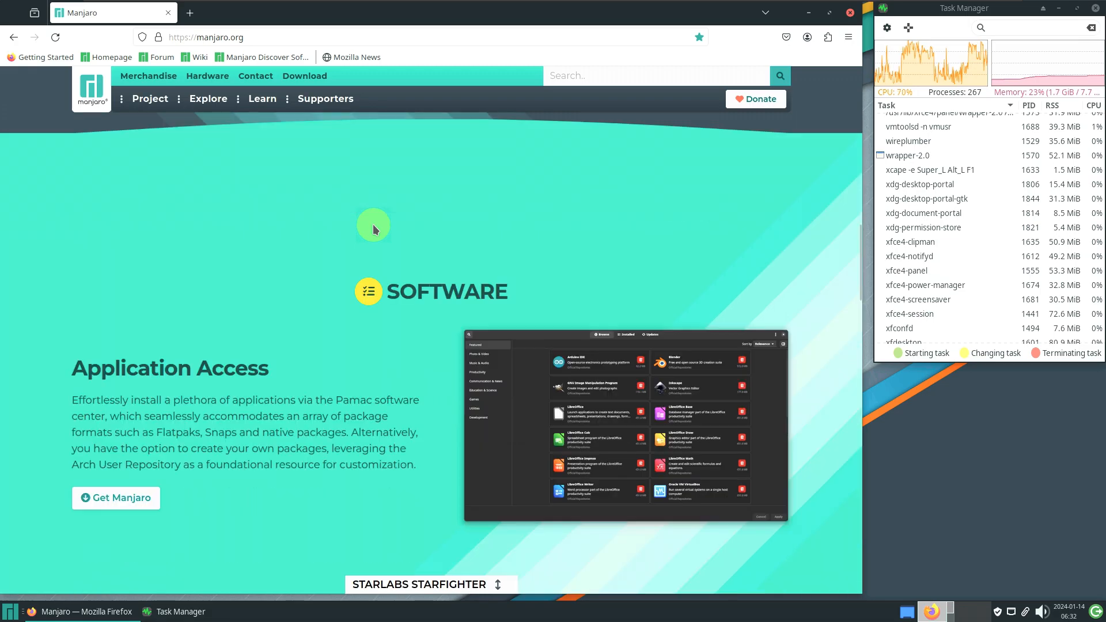
scroll(374, 228, down, 10)
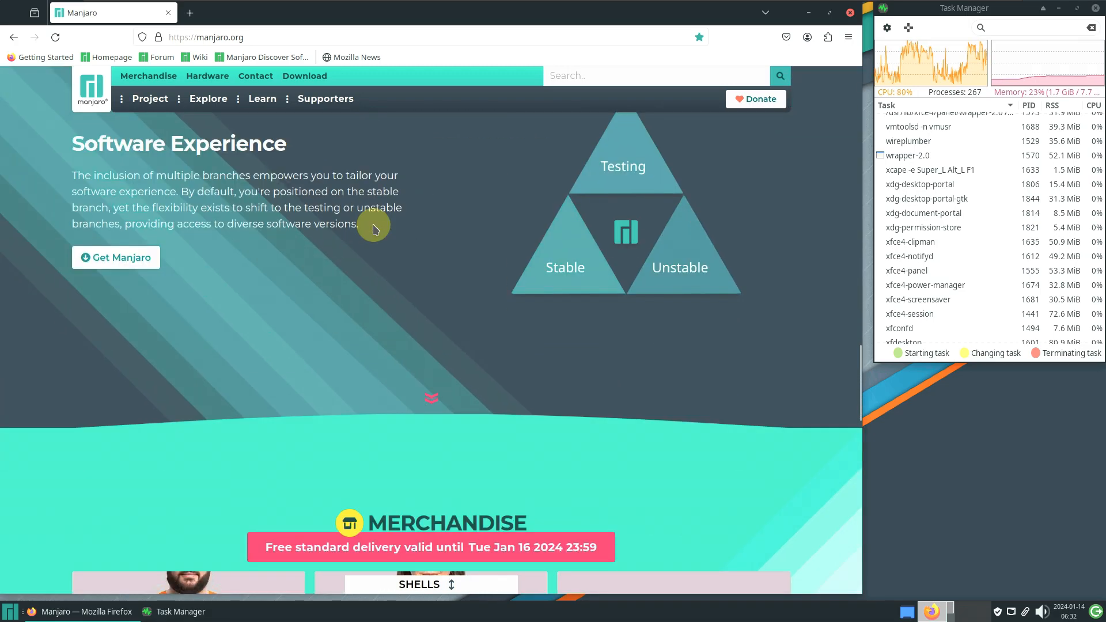
scroll(373, 228, down, 8)
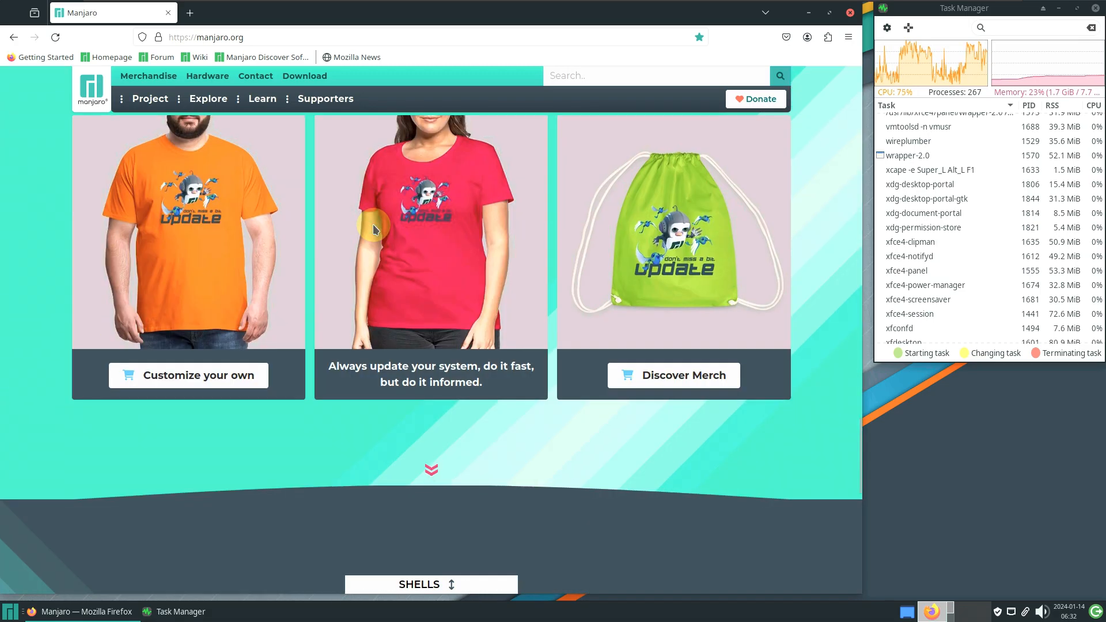
scroll(373, 228, down, 5)
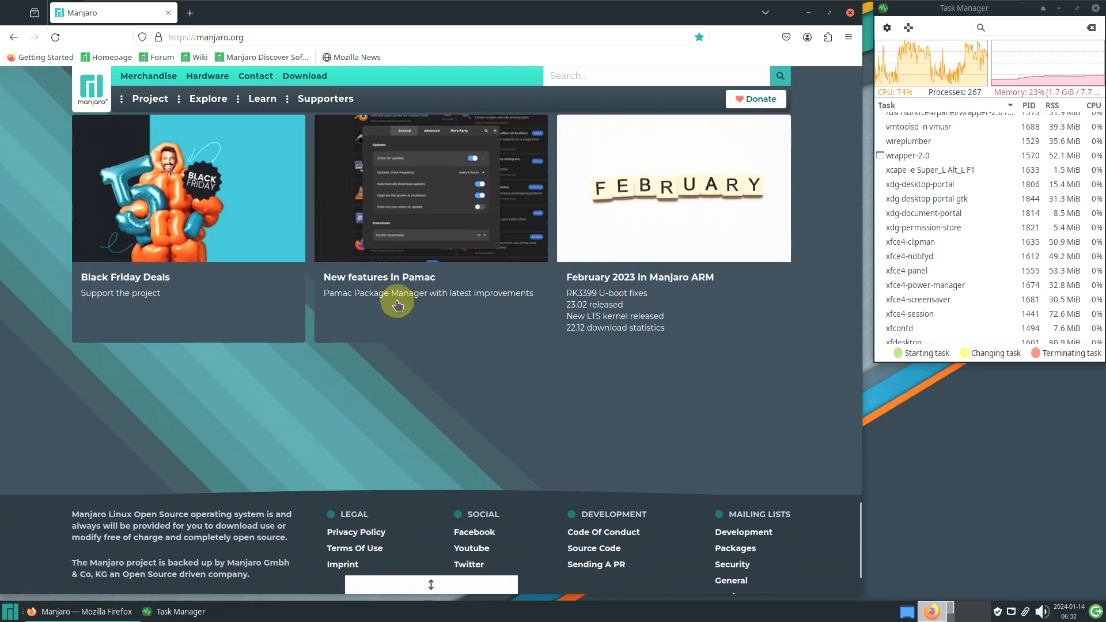
scroll(414, 385, down, 3)
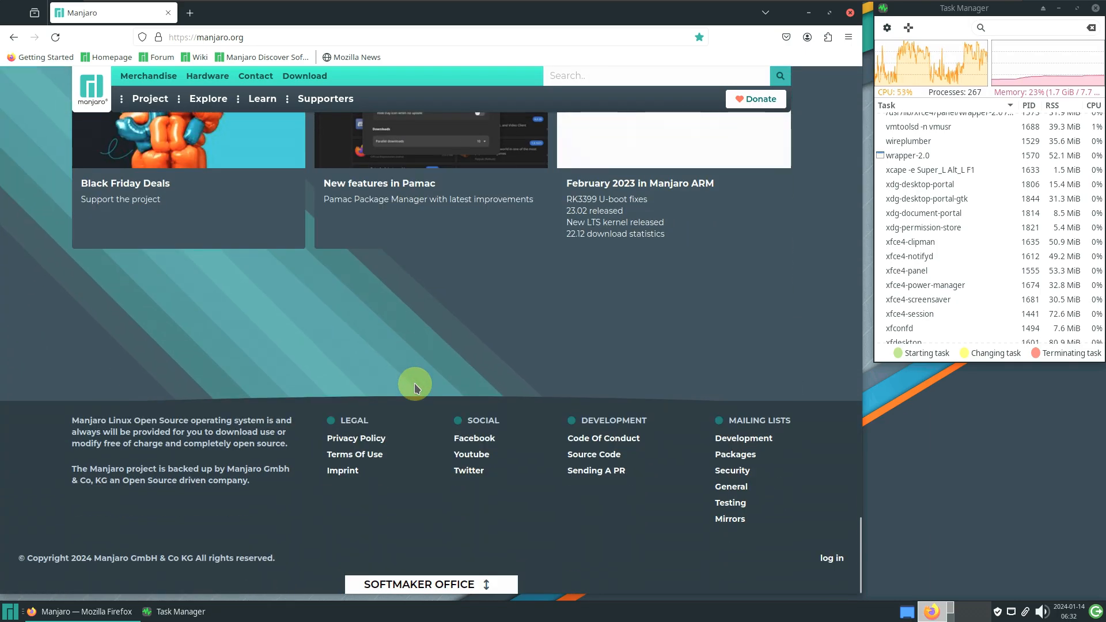
scroll(413, 382, up, 10)
scroll(408, 371, up, 15)
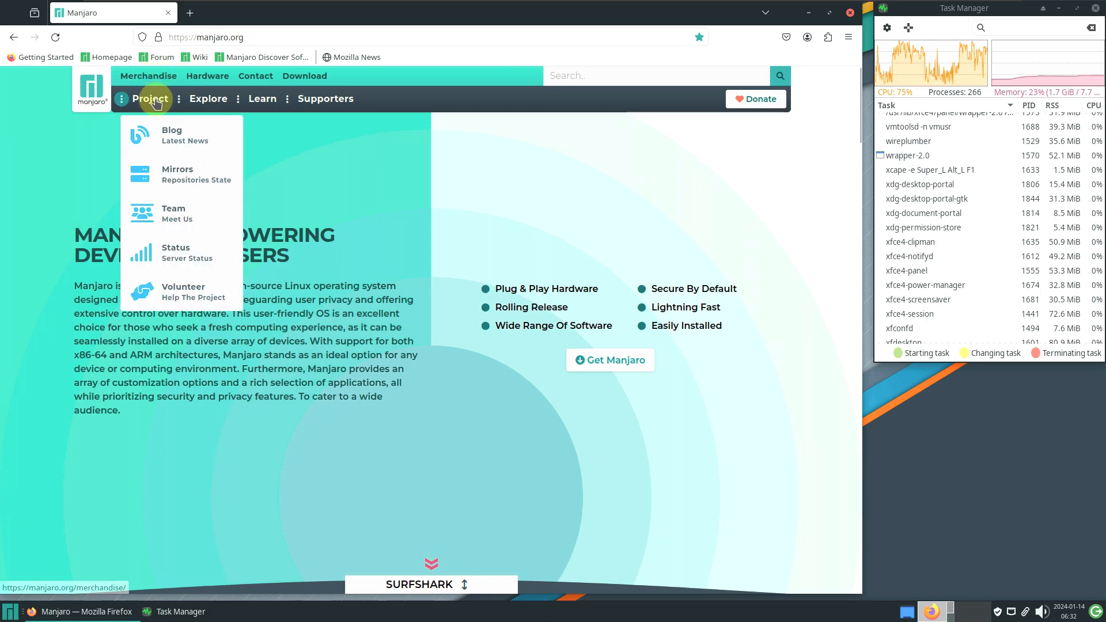
Open the Manjaro blog, then the Downloads page with its Choose Architecture prompt
click(173, 149)
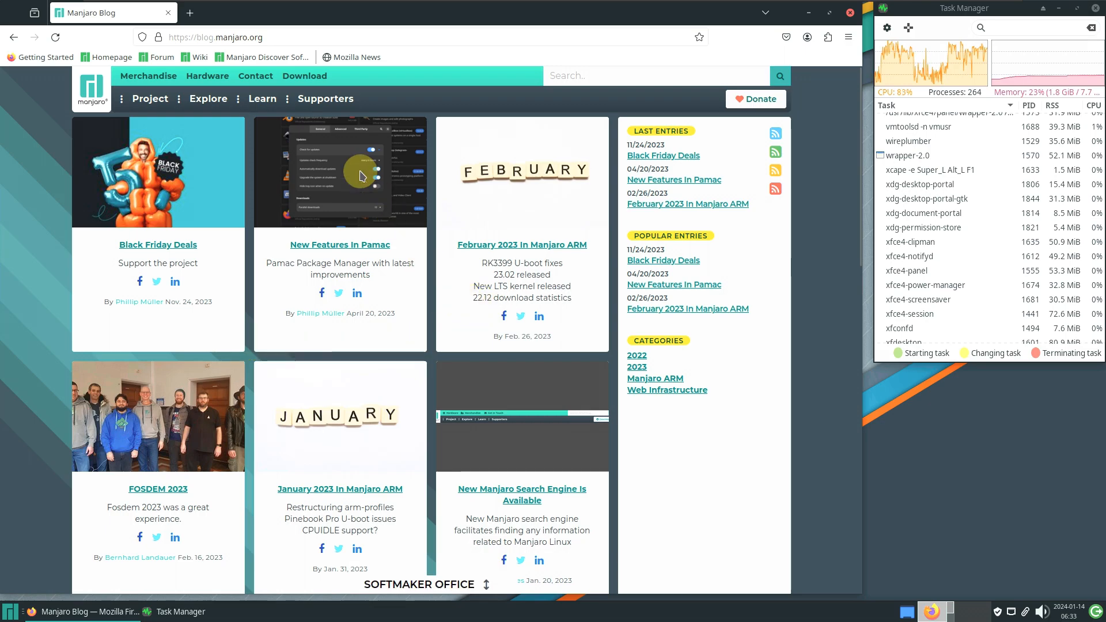
click(316, 79)
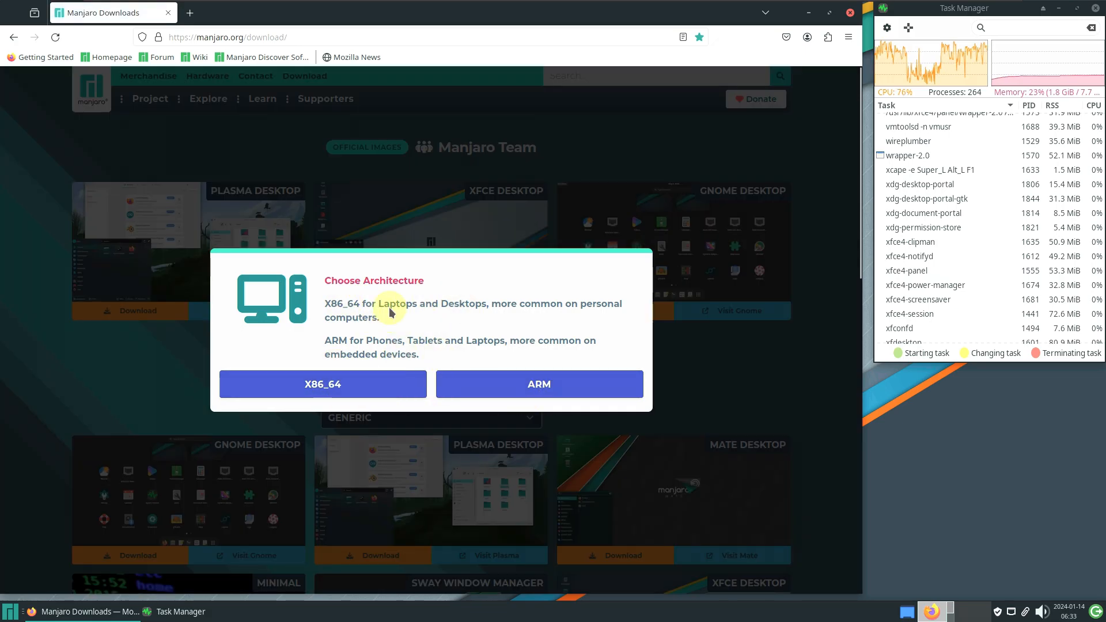
Choose X86_64 and show the XFCE Desktop download options for the Full 23.1.2 image
click(370, 383)
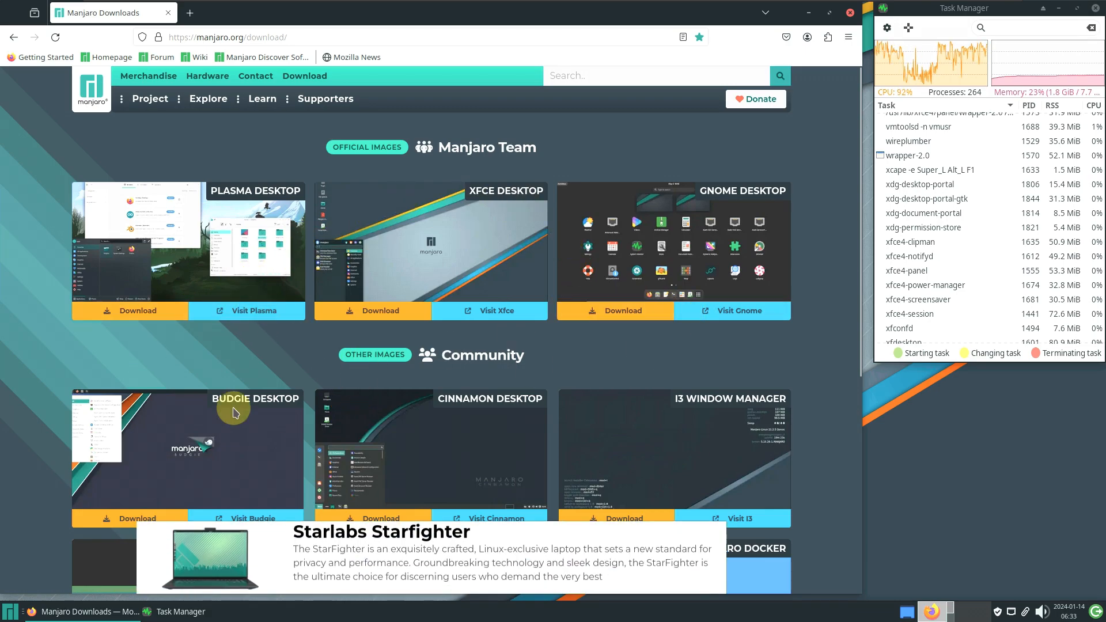
scroll(248, 386, down, 3)
scroll(451, 313, up, 3)
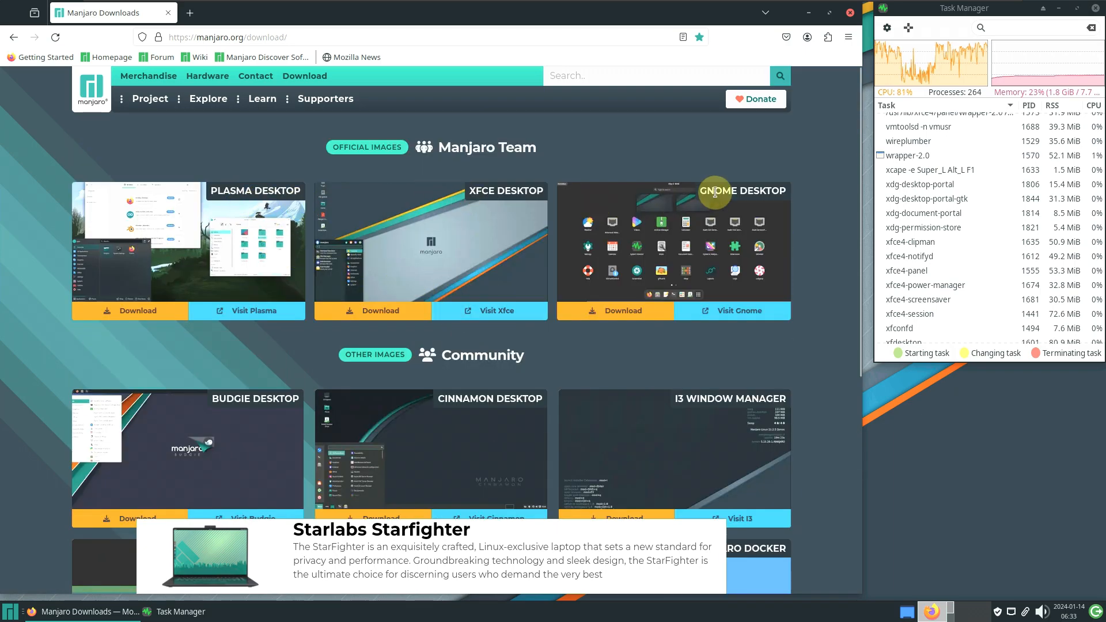
scroll(714, 192, down, 3)
scroll(387, 172, up, 1)
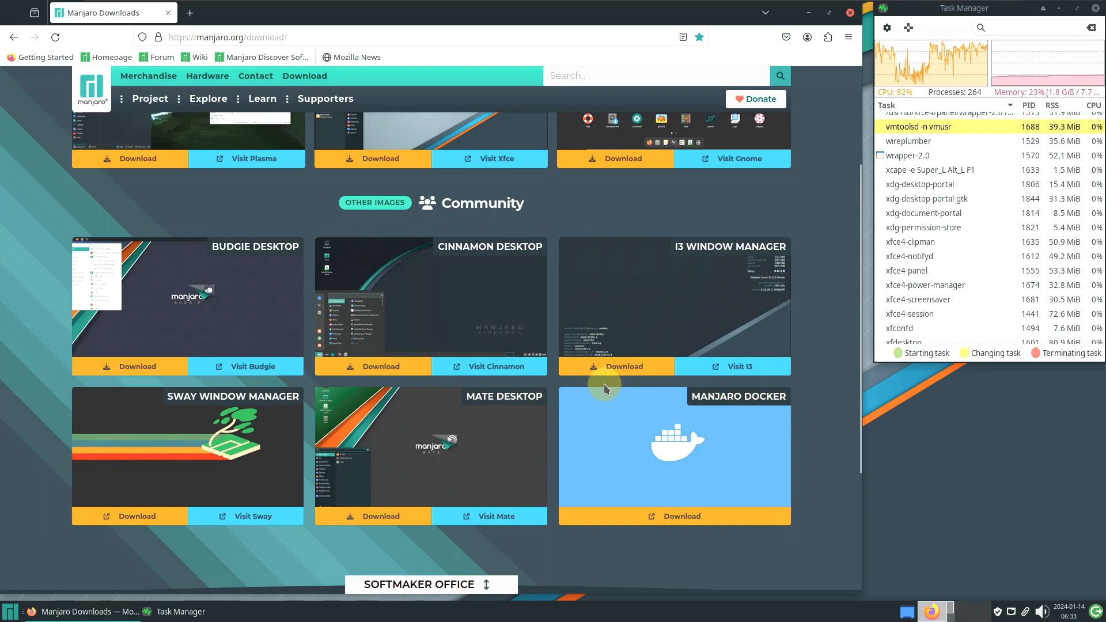
scroll(602, 385, up, 3)
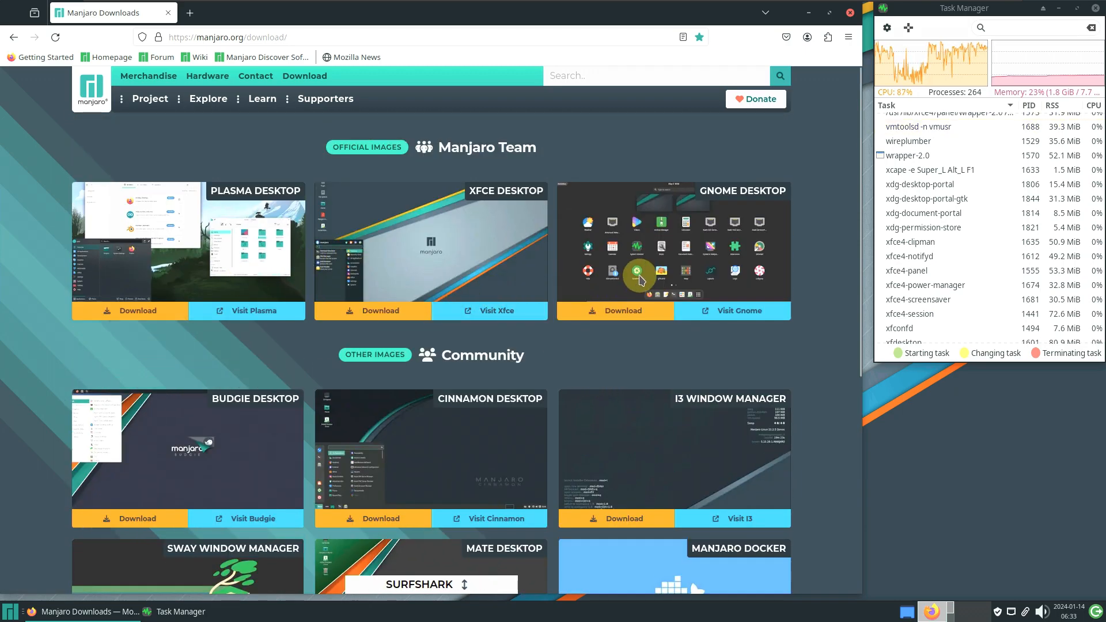
click(395, 311)
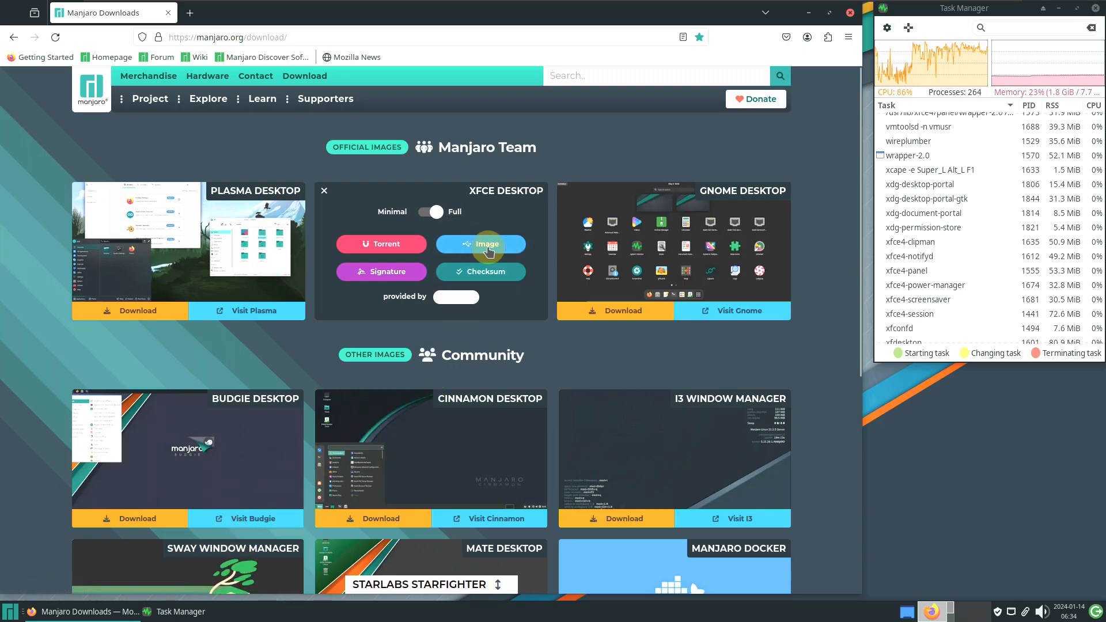
click(329, 41)
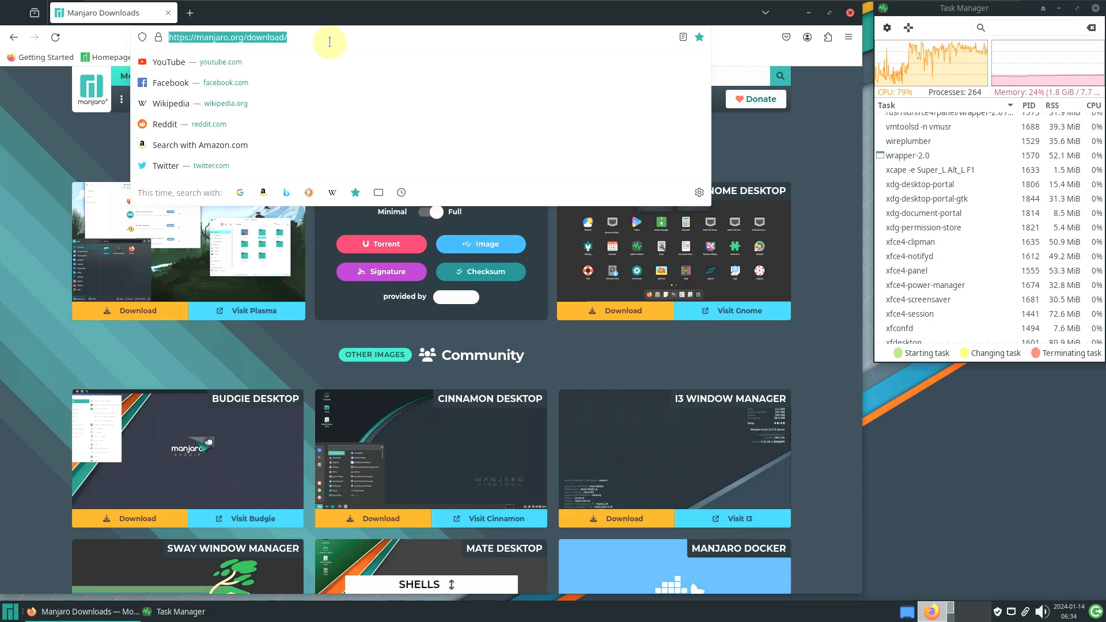
Search the web for 'sourceforge' and open the SourceForge homepage from the results
text(s)
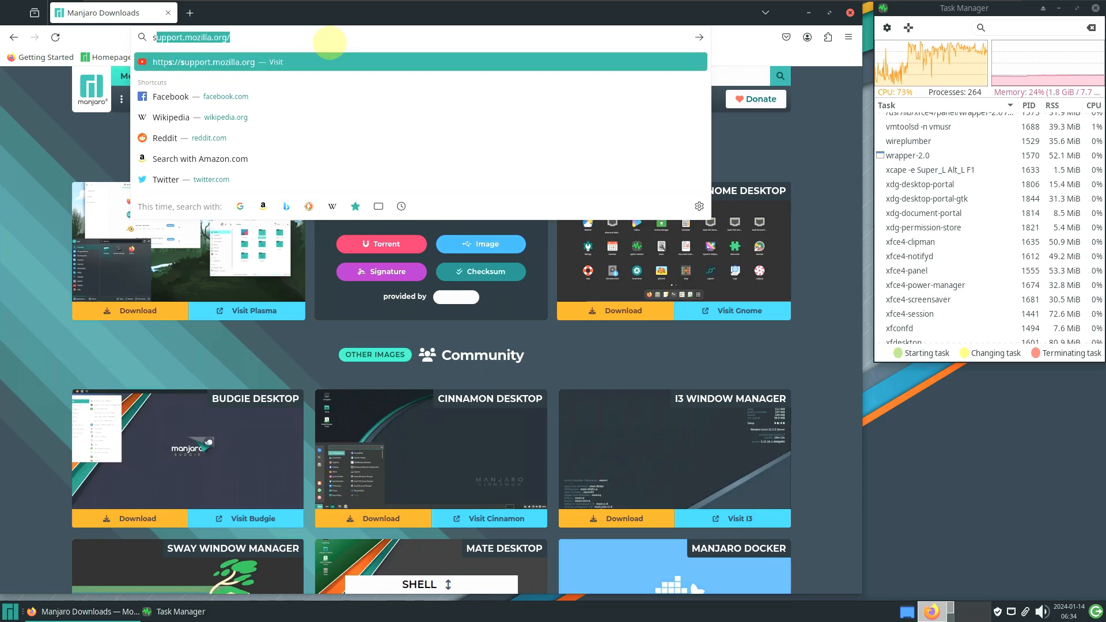
text(ource)
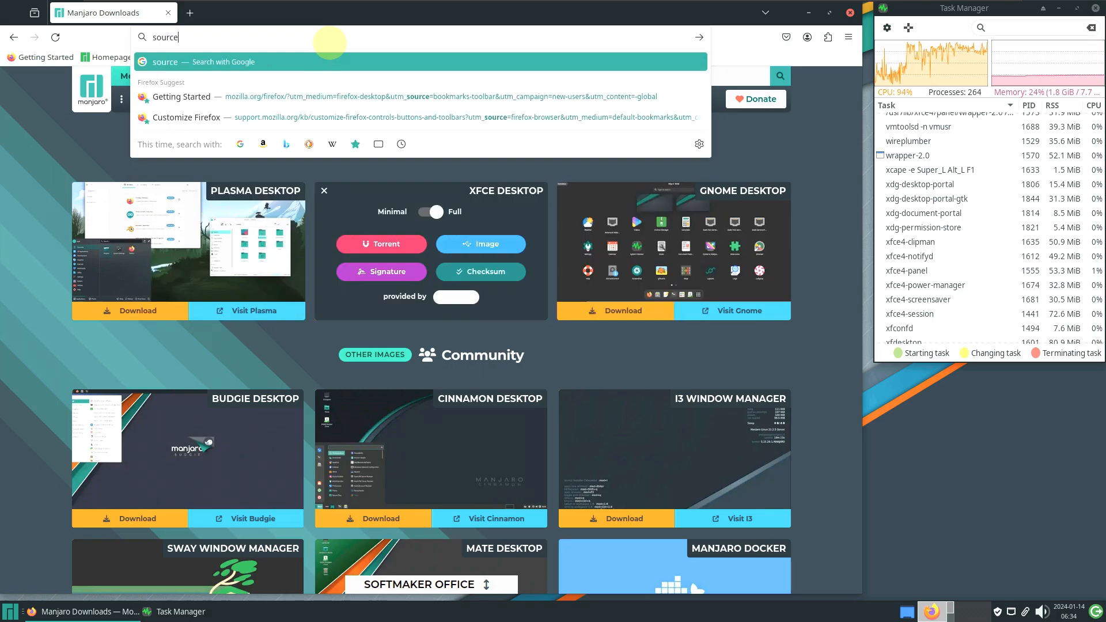
text(forge)
key(Return)
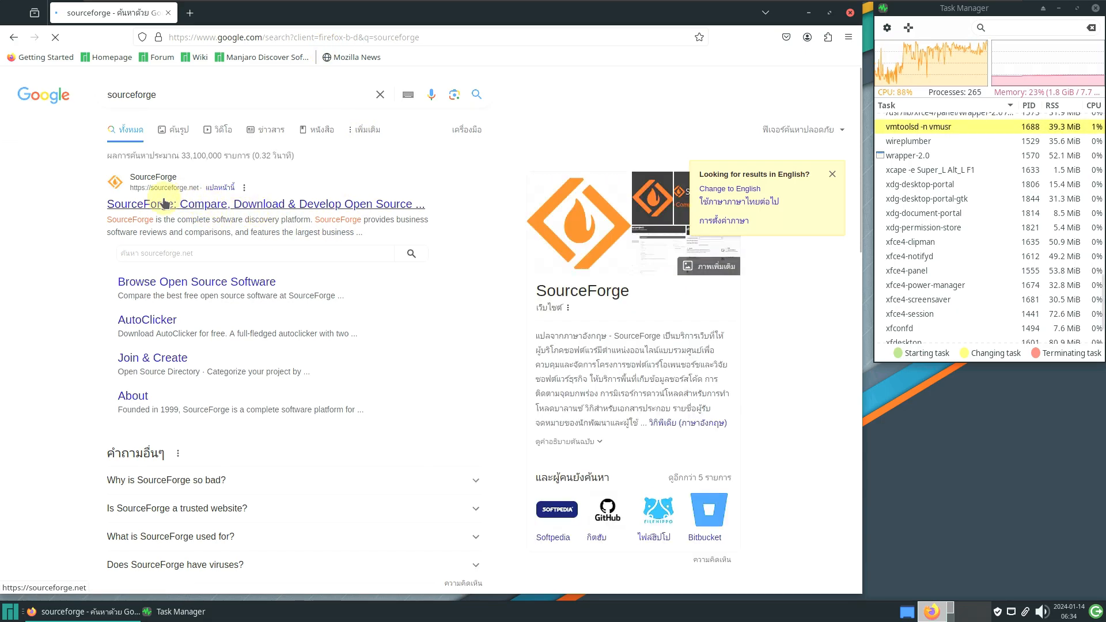
click(184, 205)
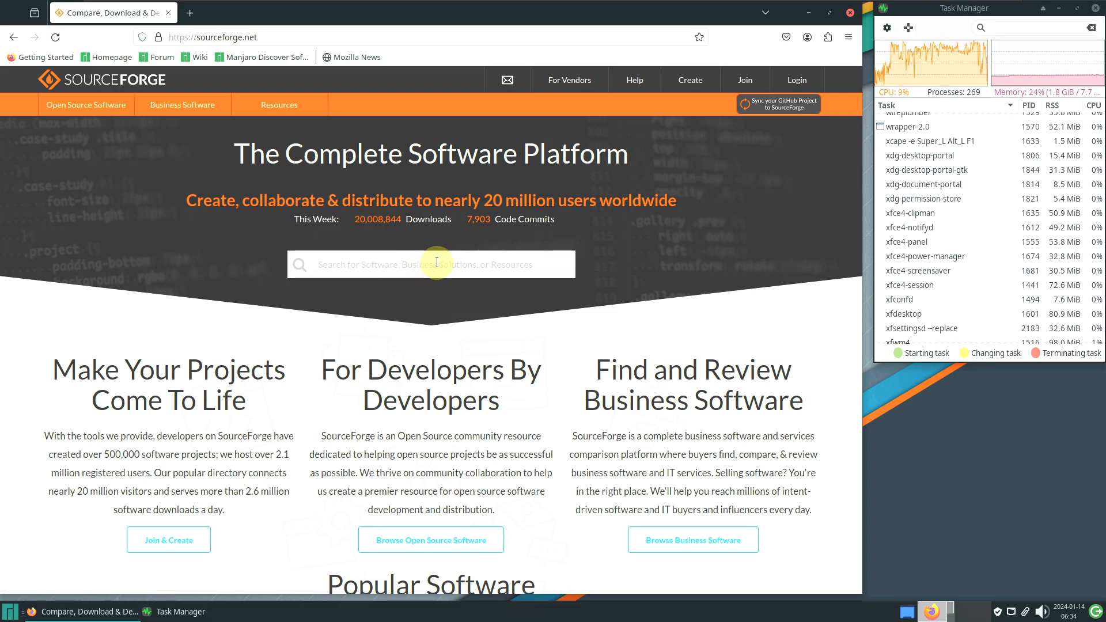
text(manj)
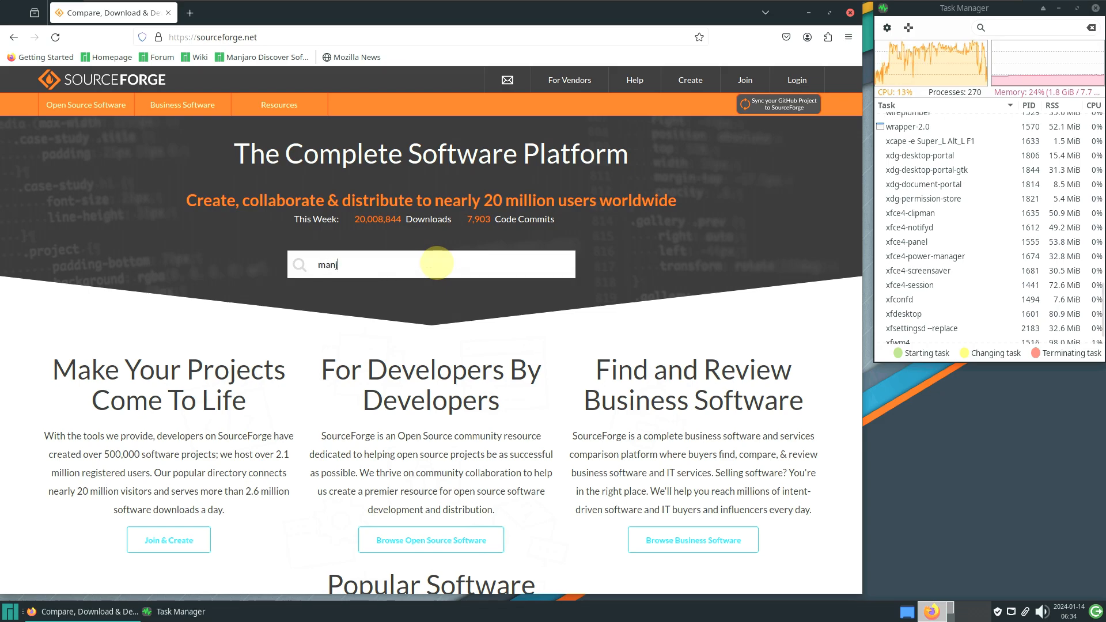
text(aro)
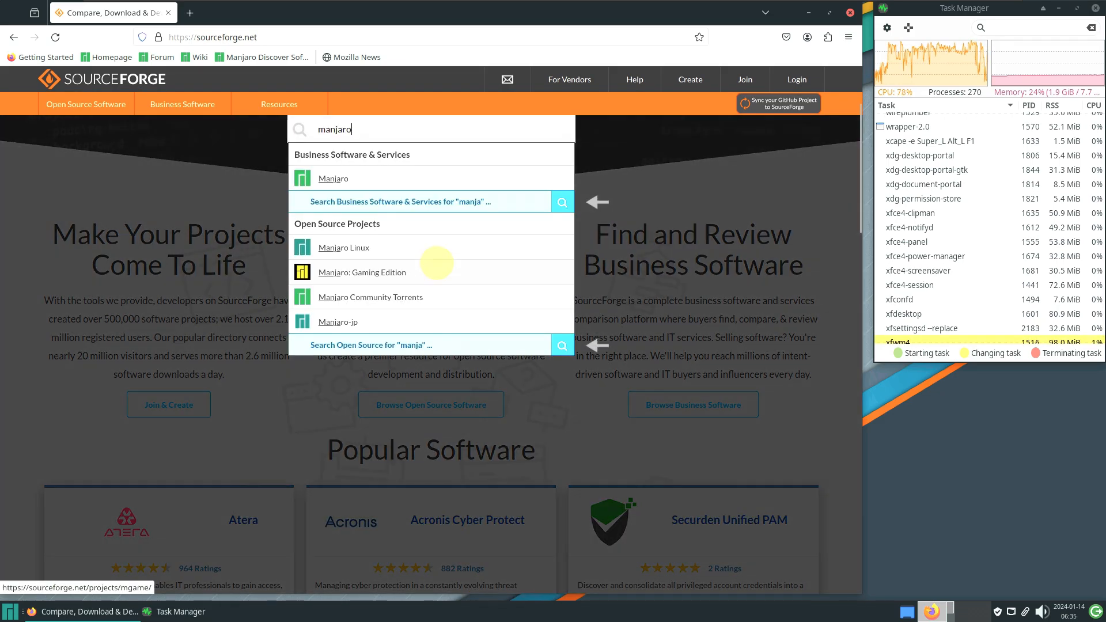
click(341, 183)
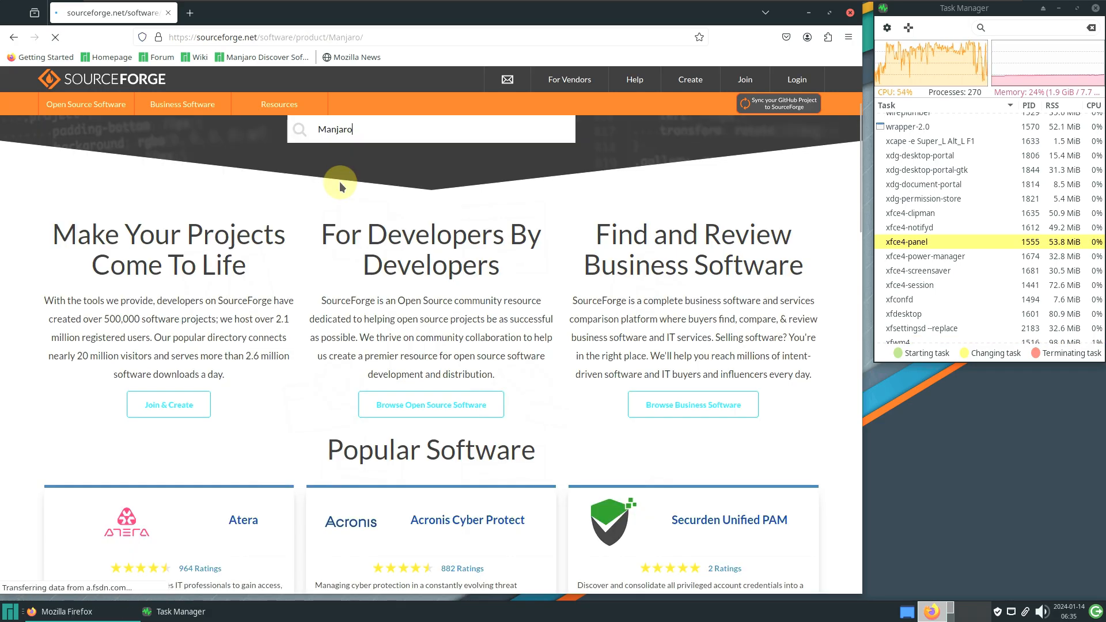
scroll(292, 233, down, 5)
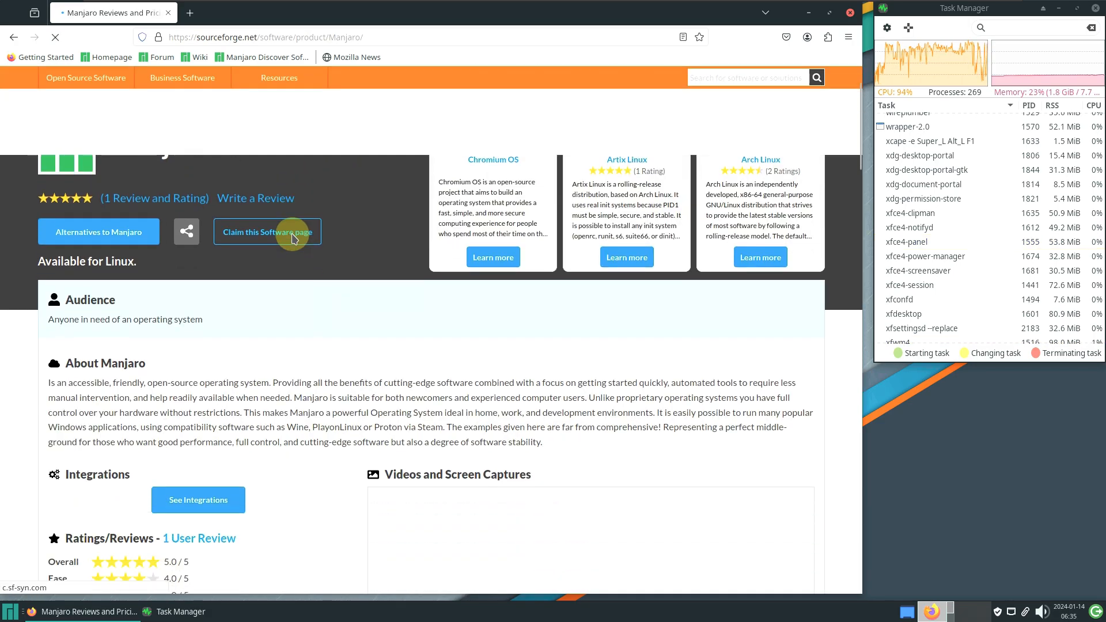
scroll(370, 328, down, 10)
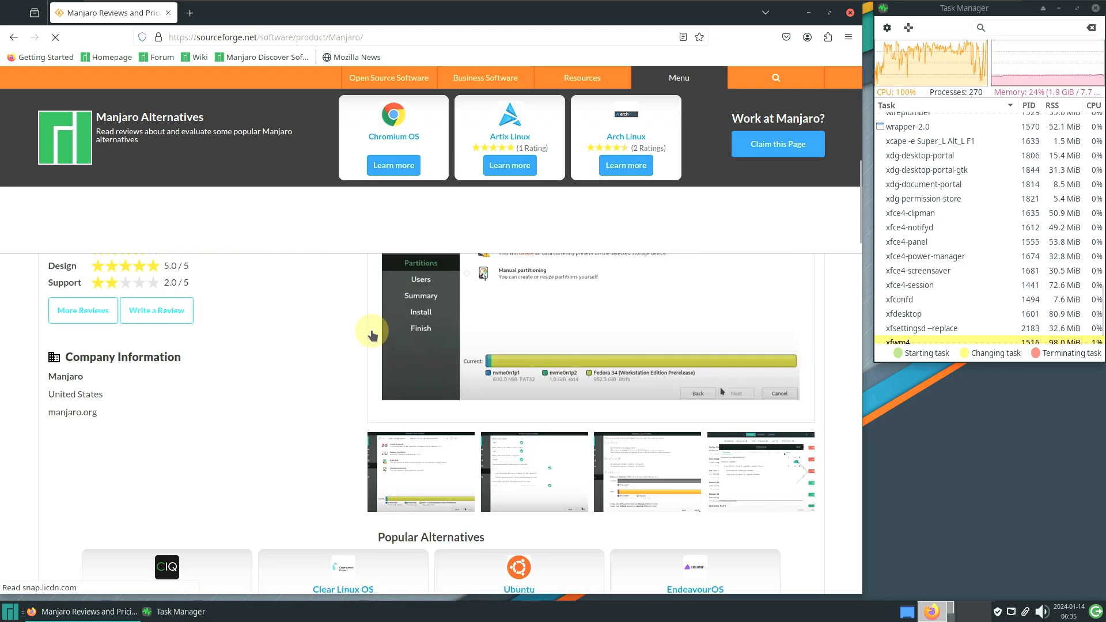
scroll(371, 335, up, 8)
scroll(371, 336, up, 10)
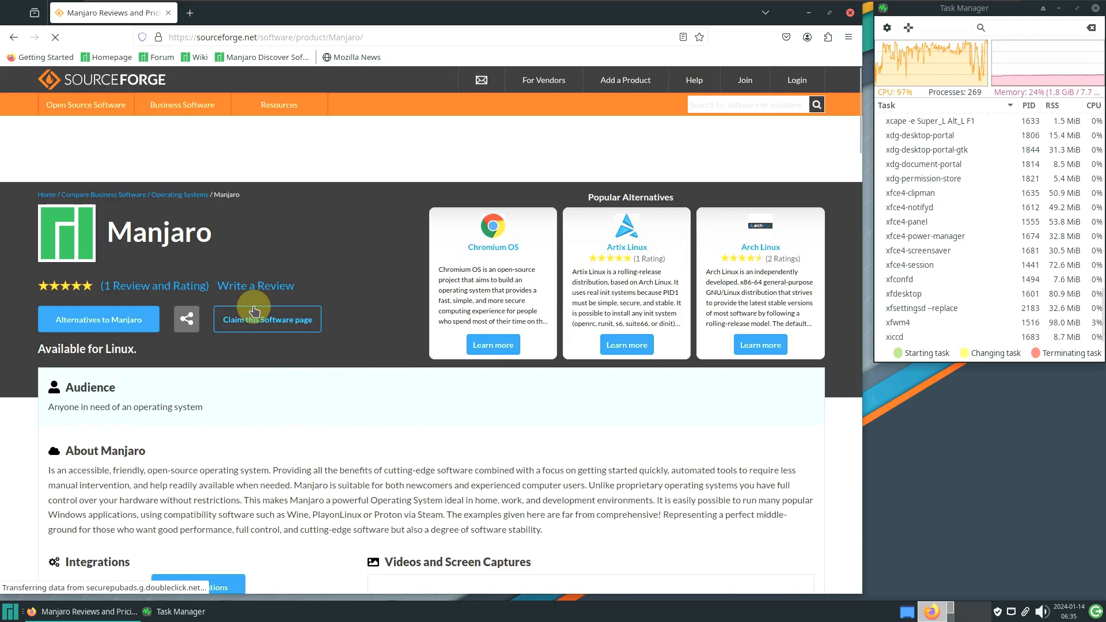
click(33, 47)
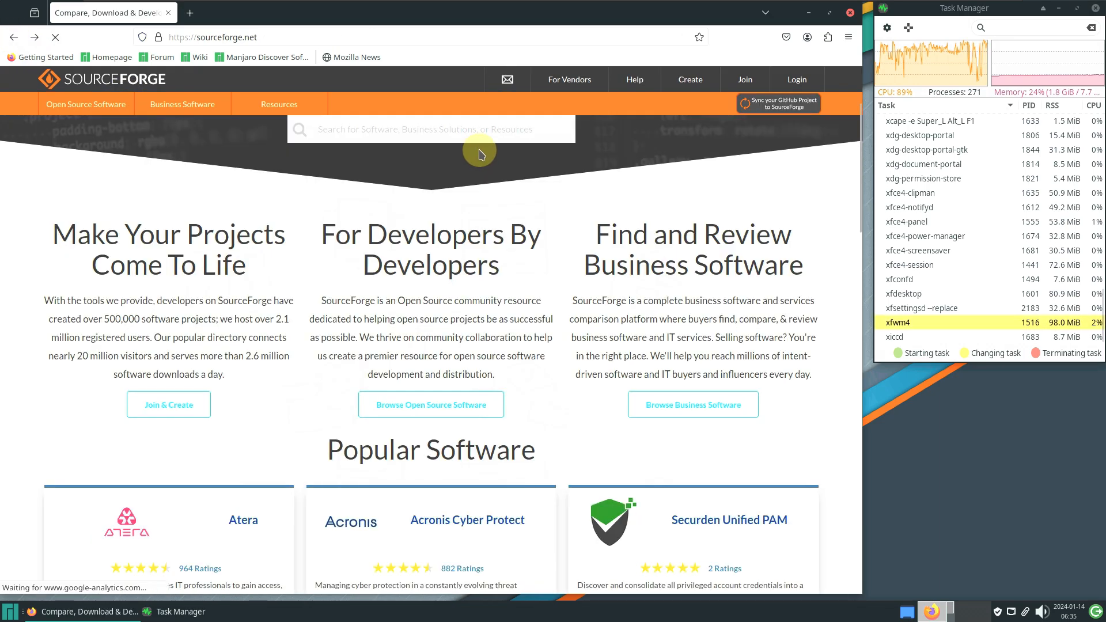
Search SourceForge for 'manjaro lin' and open the Manjaro Linux project page
text(manjaro linux)
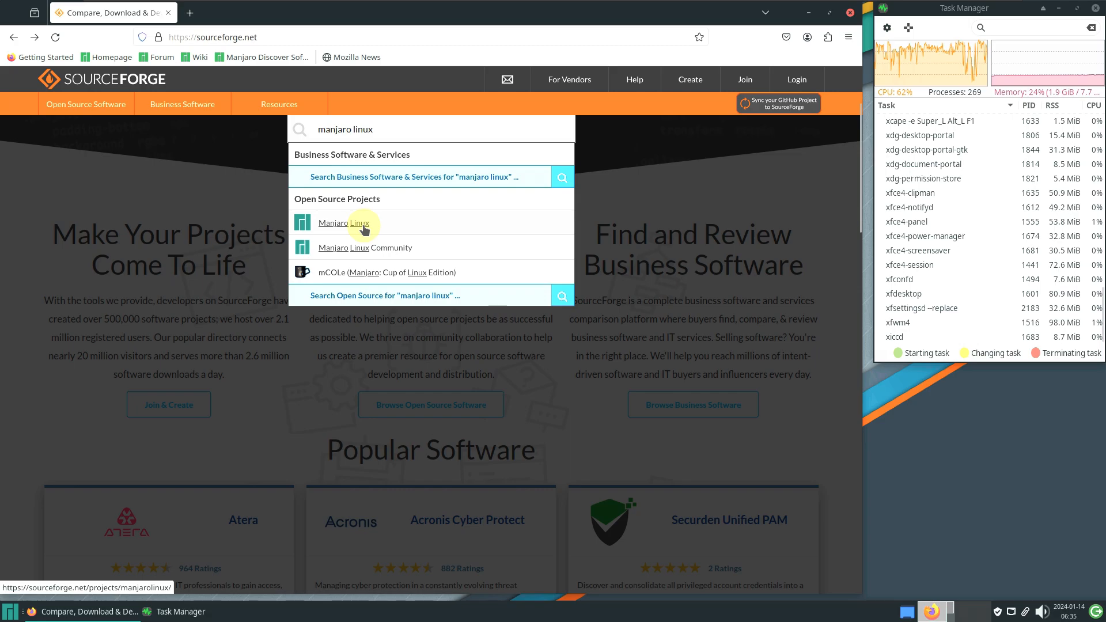
click(364, 228)
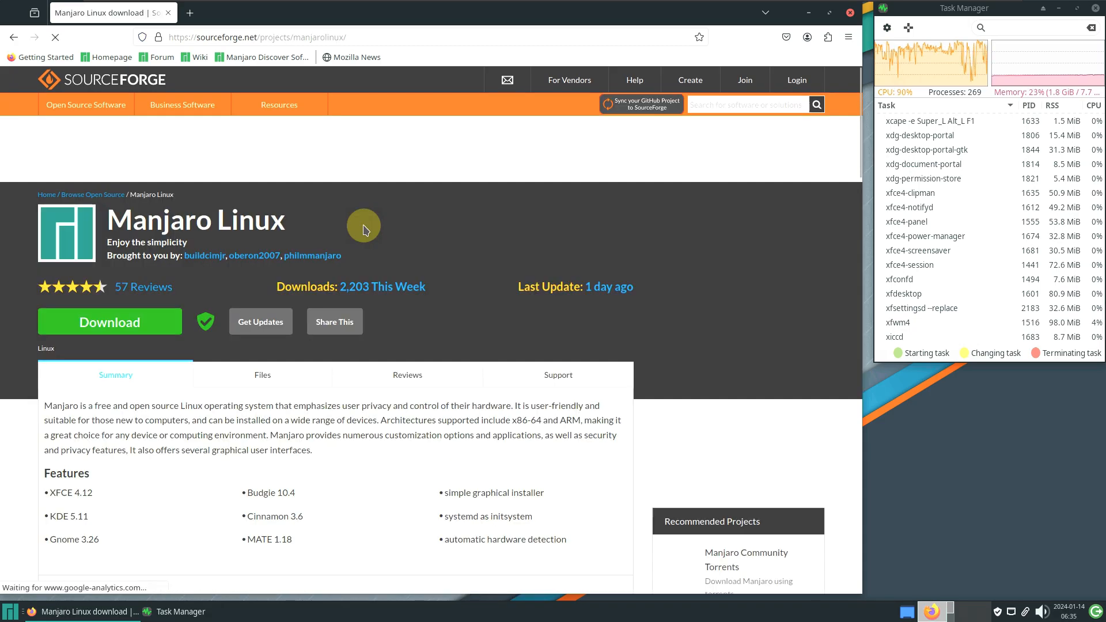
scroll(364, 231, down, 3)
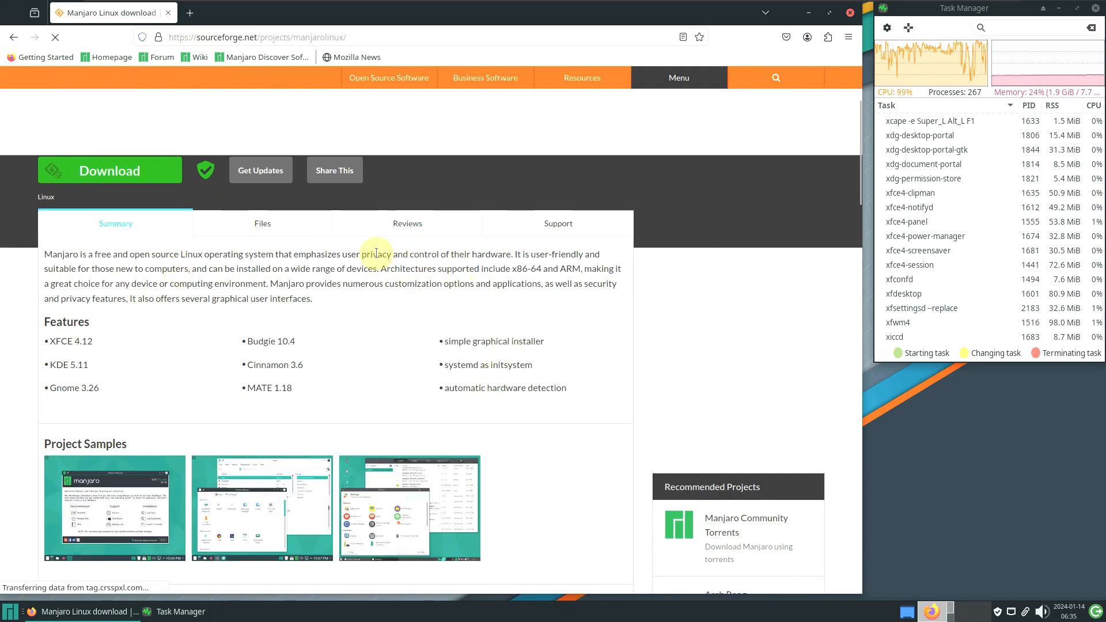
scroll(291, 392, down, 6)
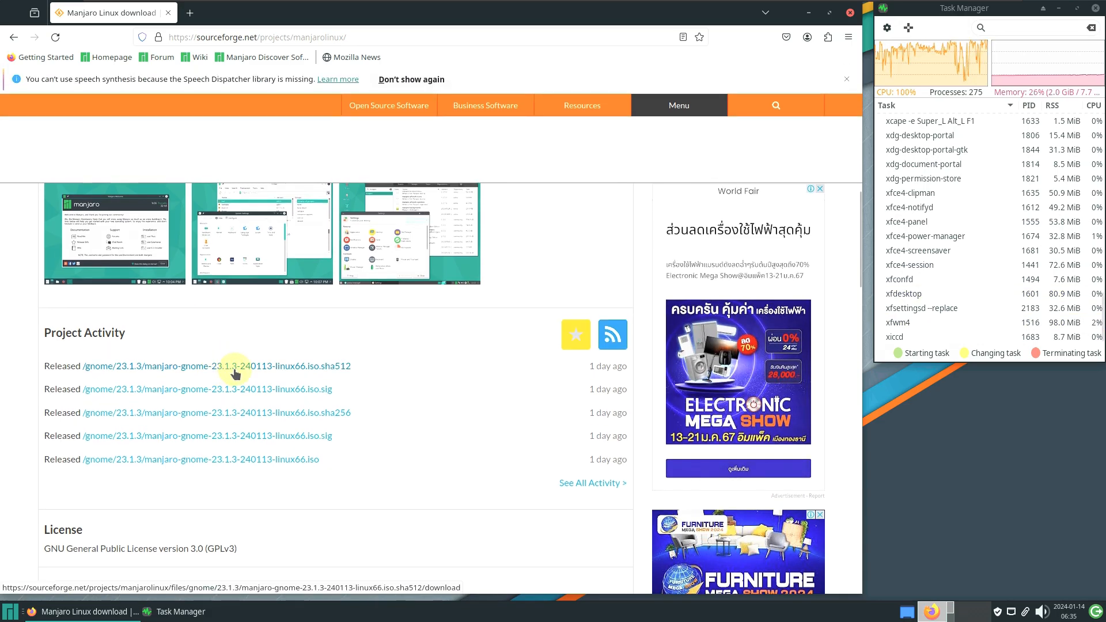
scroll(269, 368, down, 4)
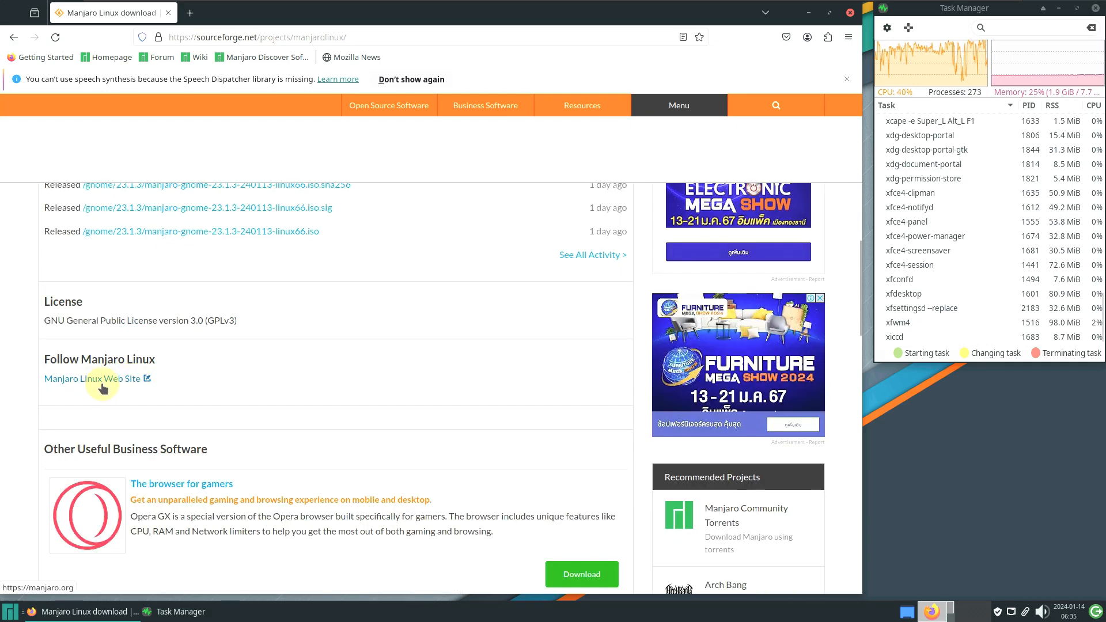
scroll(245, 385, up, 11)
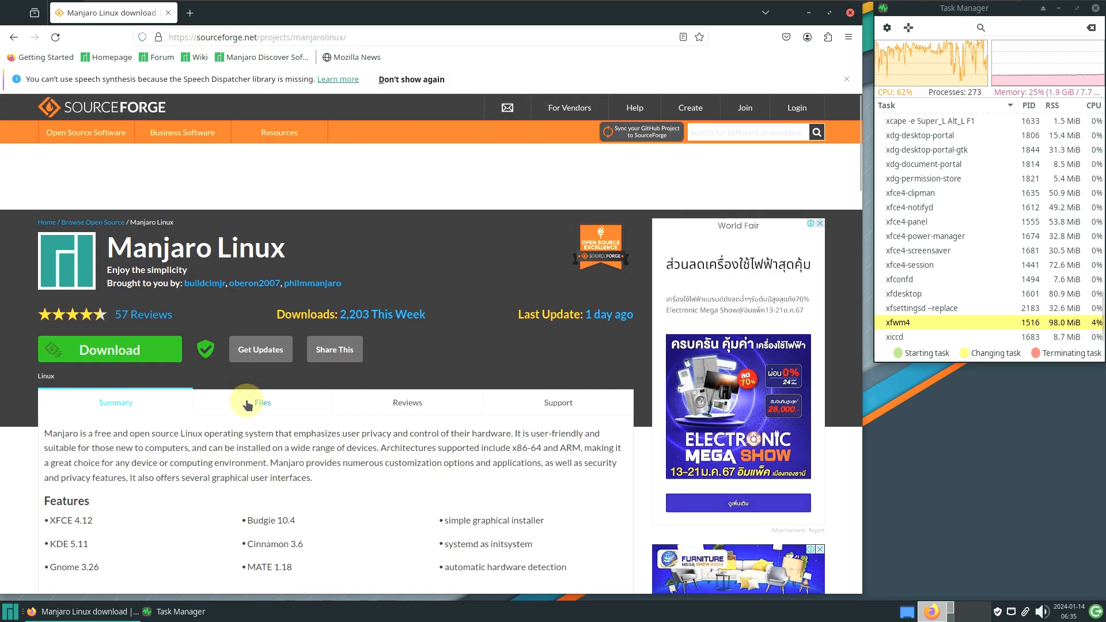
Open the project's Files listing with the gnome, kde and xfce folders and README
click(247, 405)
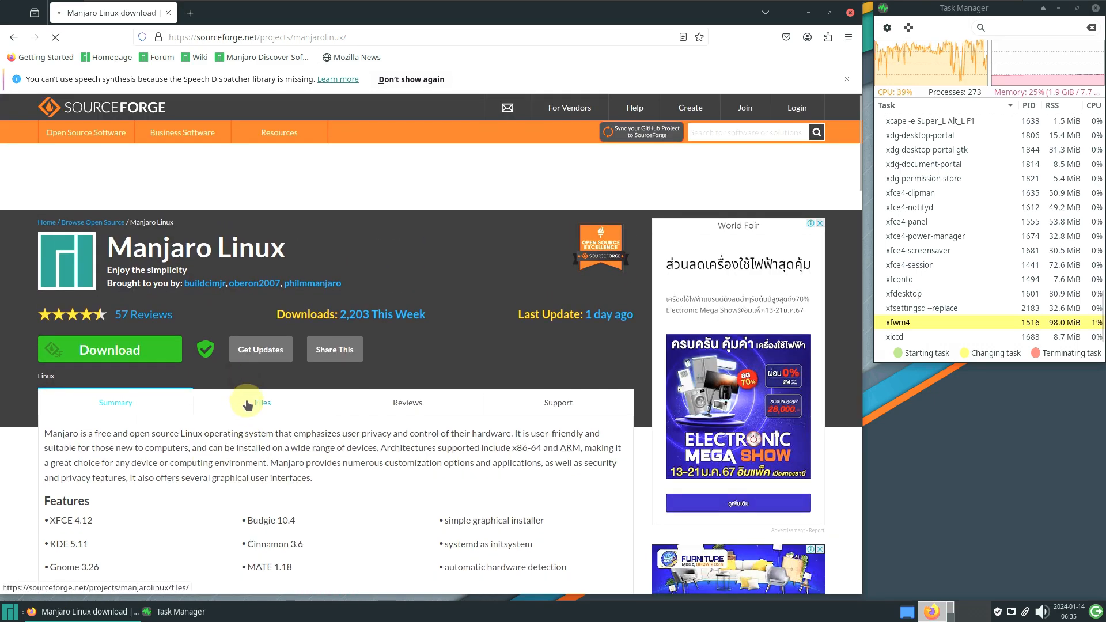
scroll(245, 345, down, 2)
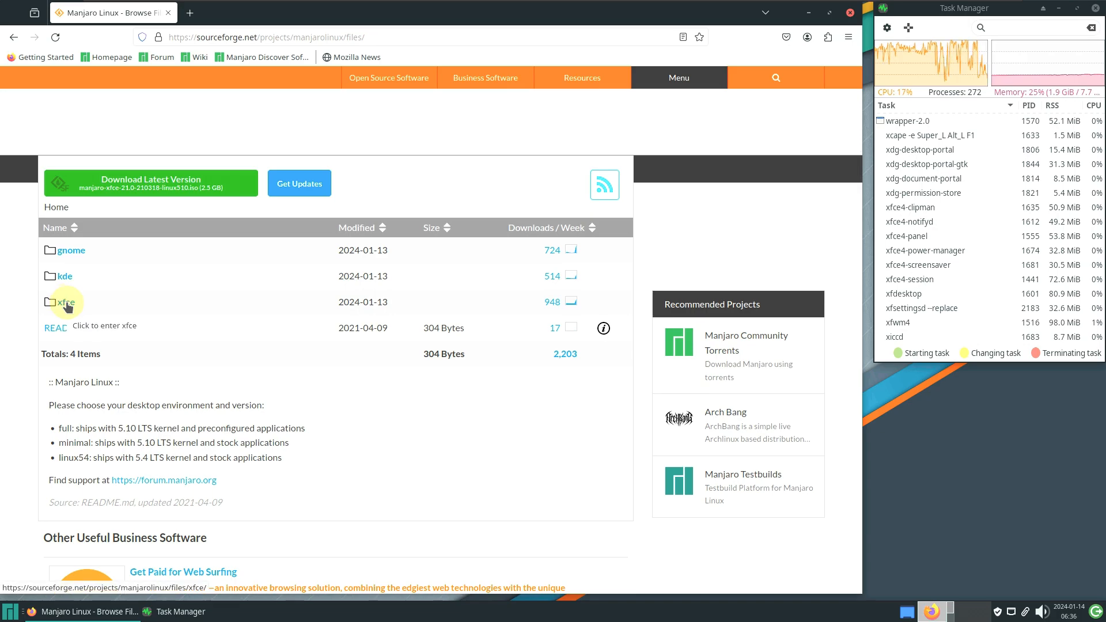
scroll(85, 409, down, 3)
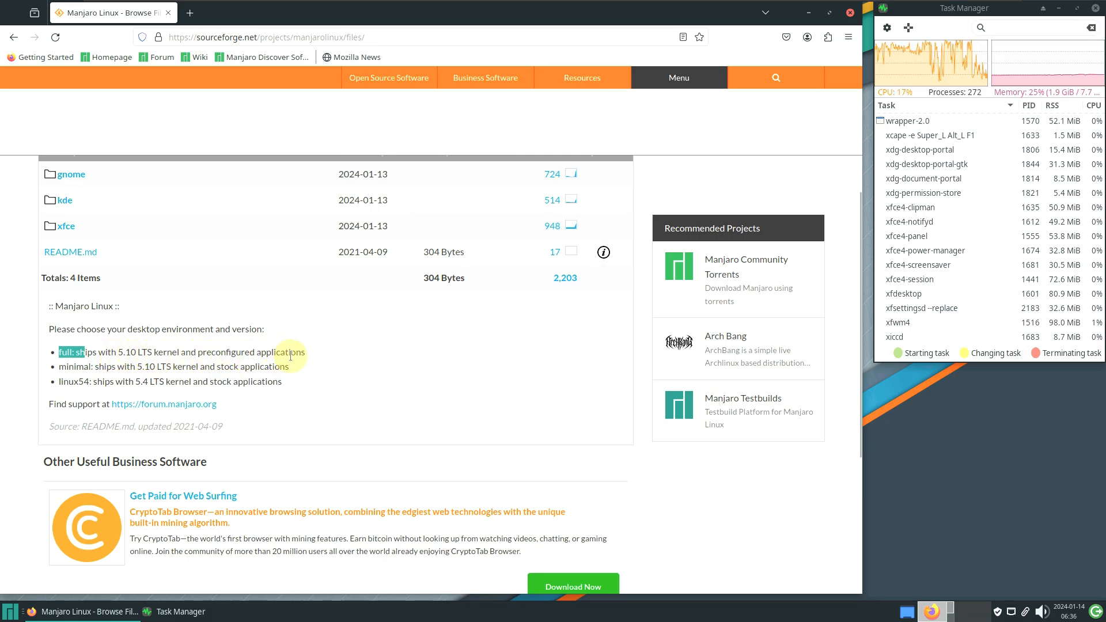
click(68, 362)
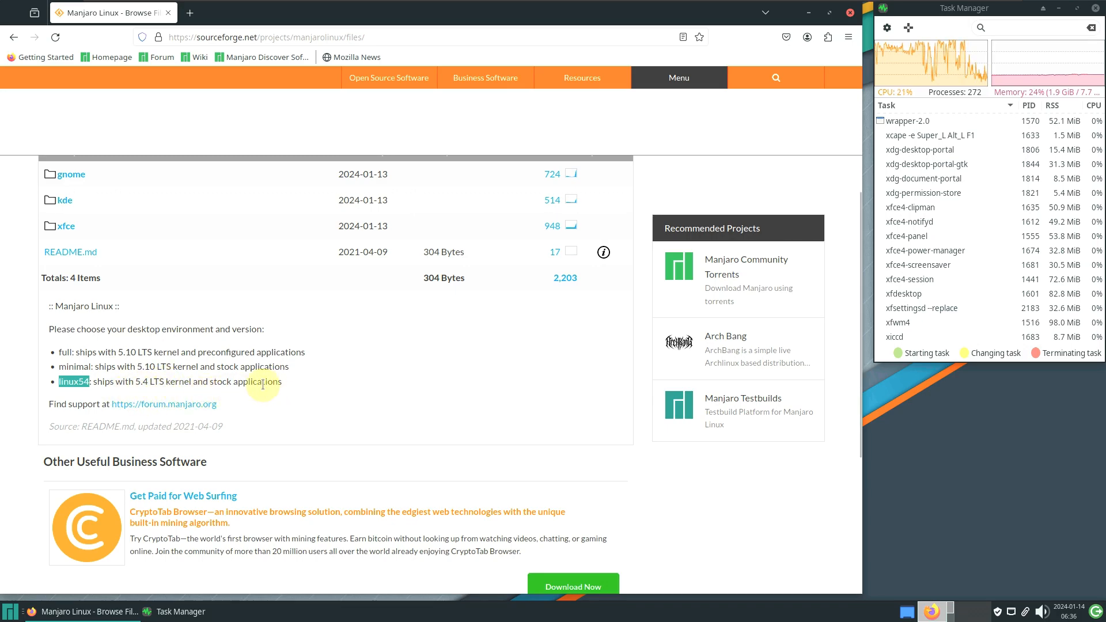
scroll(194, 388, up, 3)
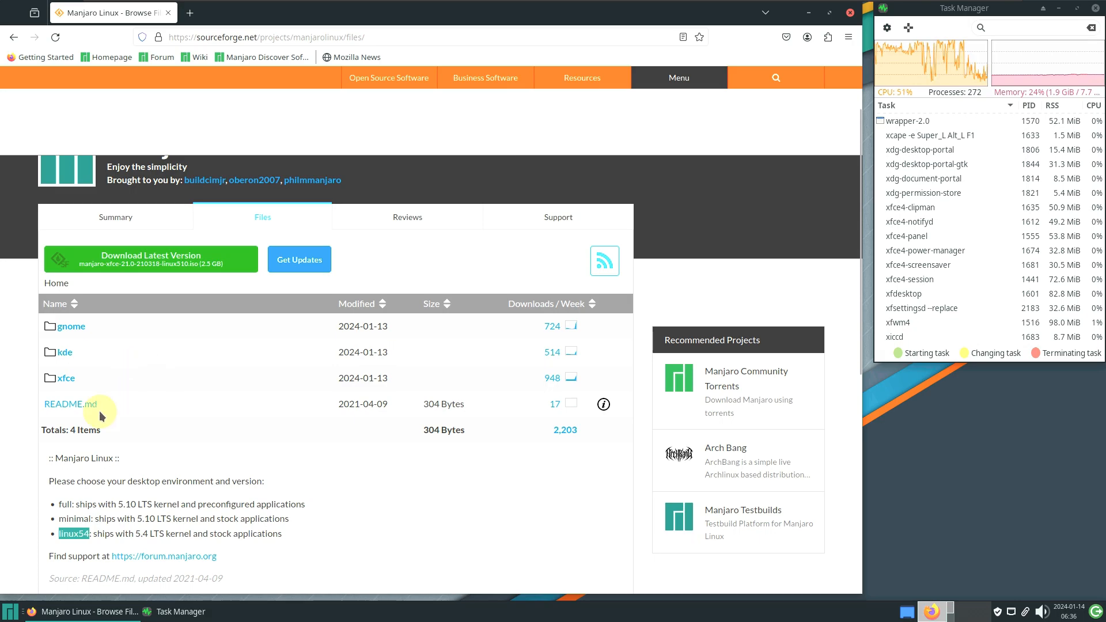
Open the xfce folder and then its 23.1.3 release folder
click(65, 381)
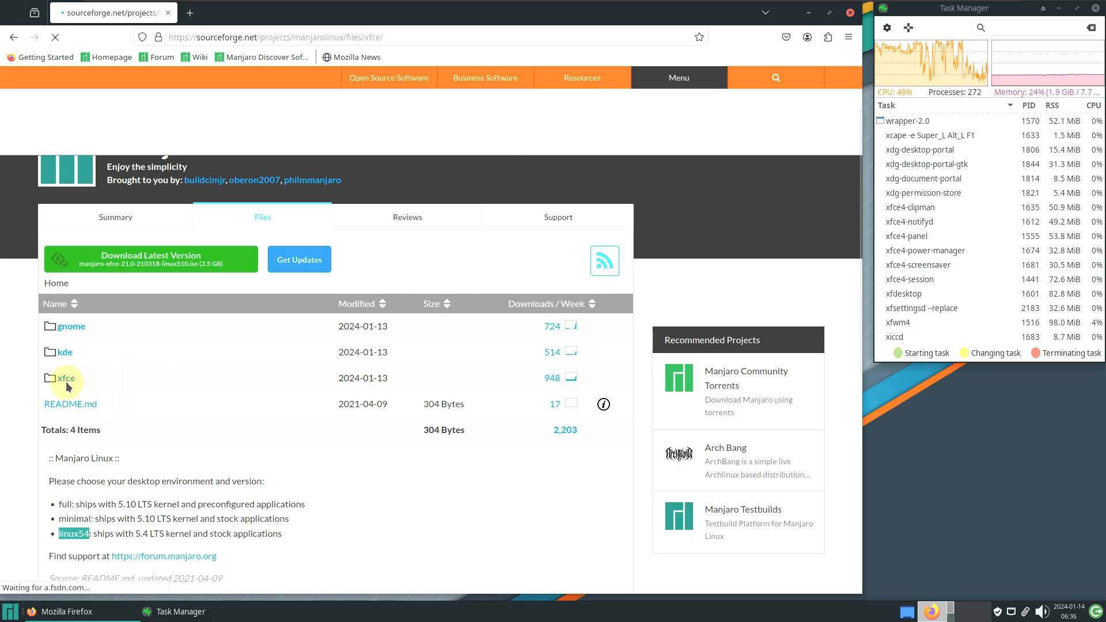
scroll(133, 351, down, 3)
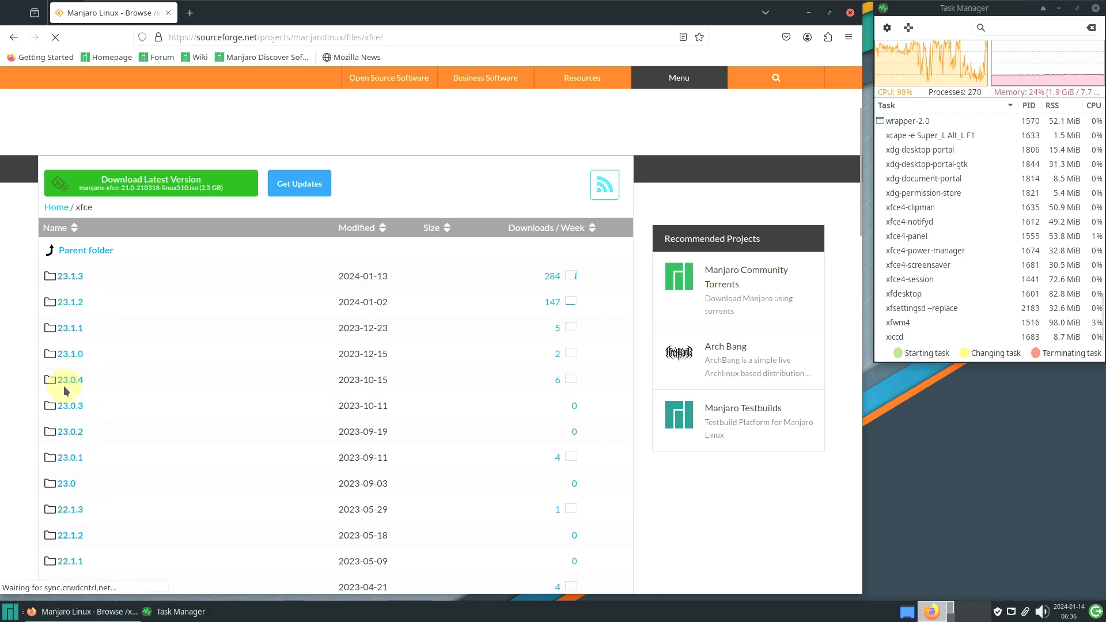
click(87, 277)
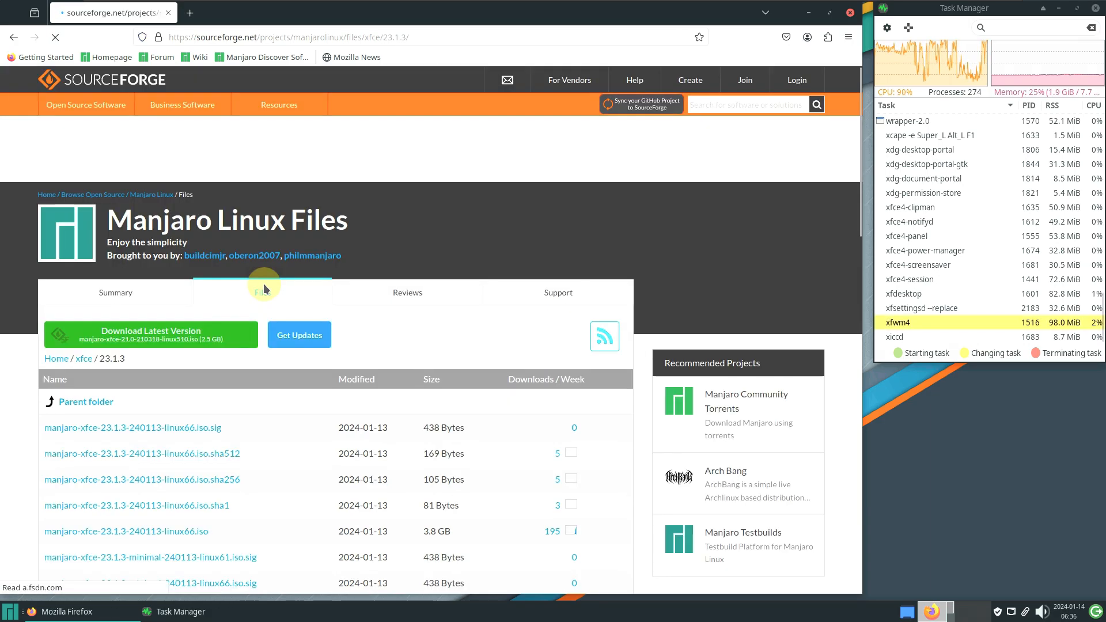
scroll(264, 285, down, 4)
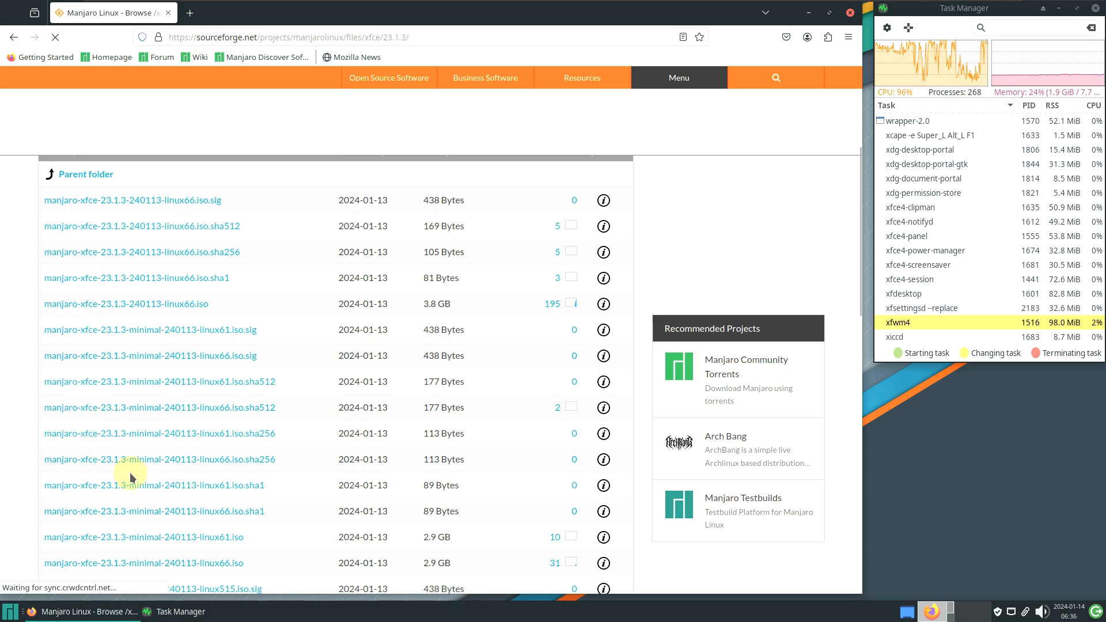
scroll(422, 314, up, 1)
scroll(422, 314, up, 1)
Sort the 23.1.3 files by size, largest first, putting the 3.8 GB full ISO on top
click(440, 229)
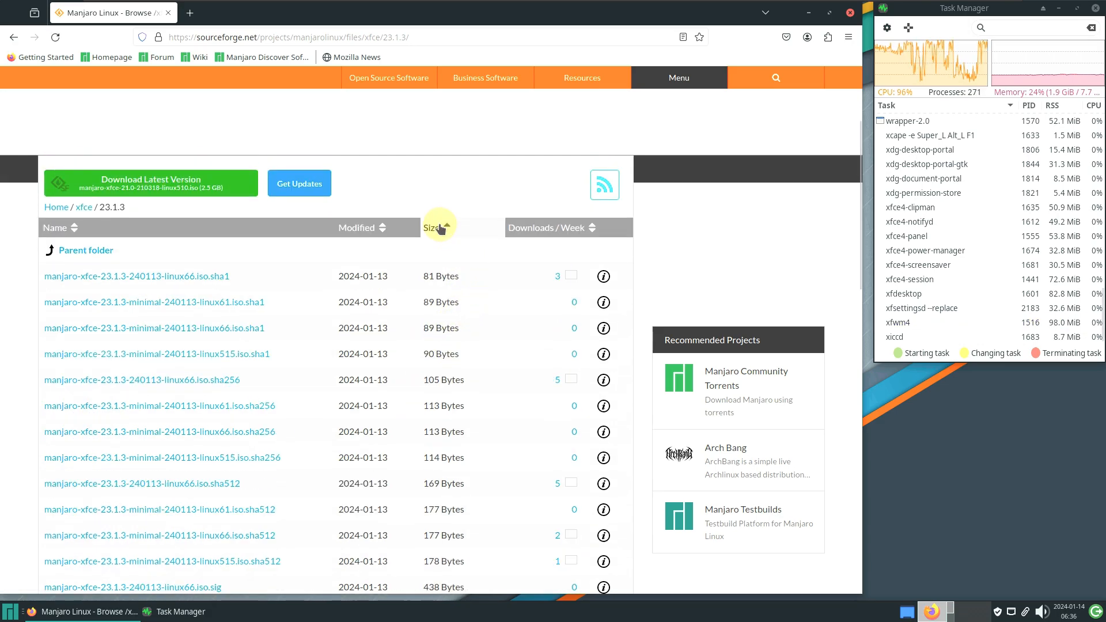
click(439, 228)
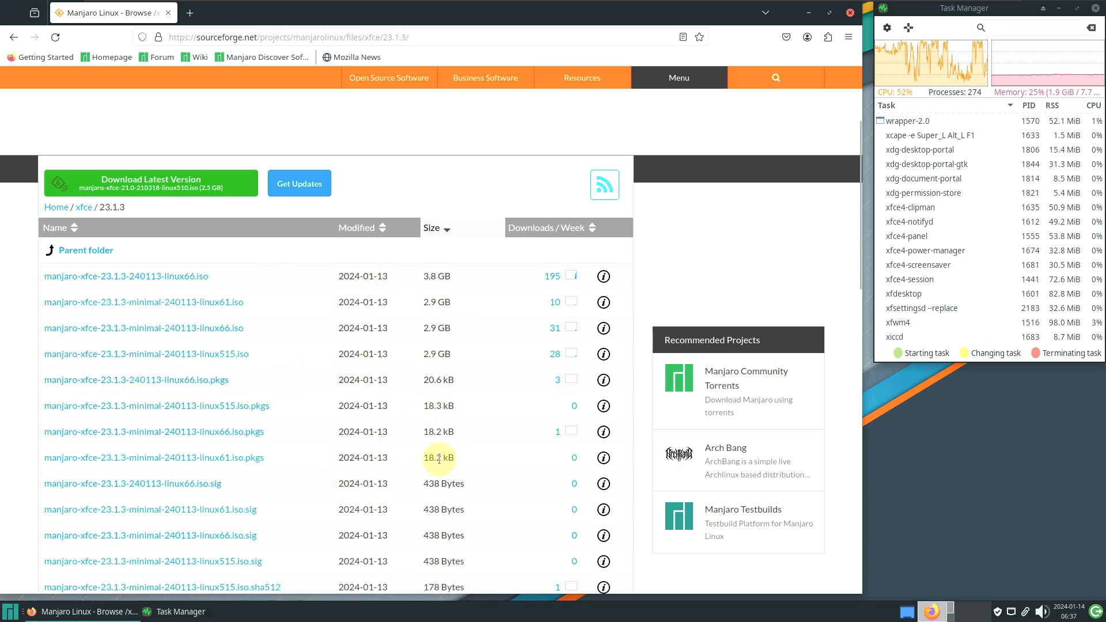
scroll(345, 450, down, 5)
scroll(322, 478, down, 3)
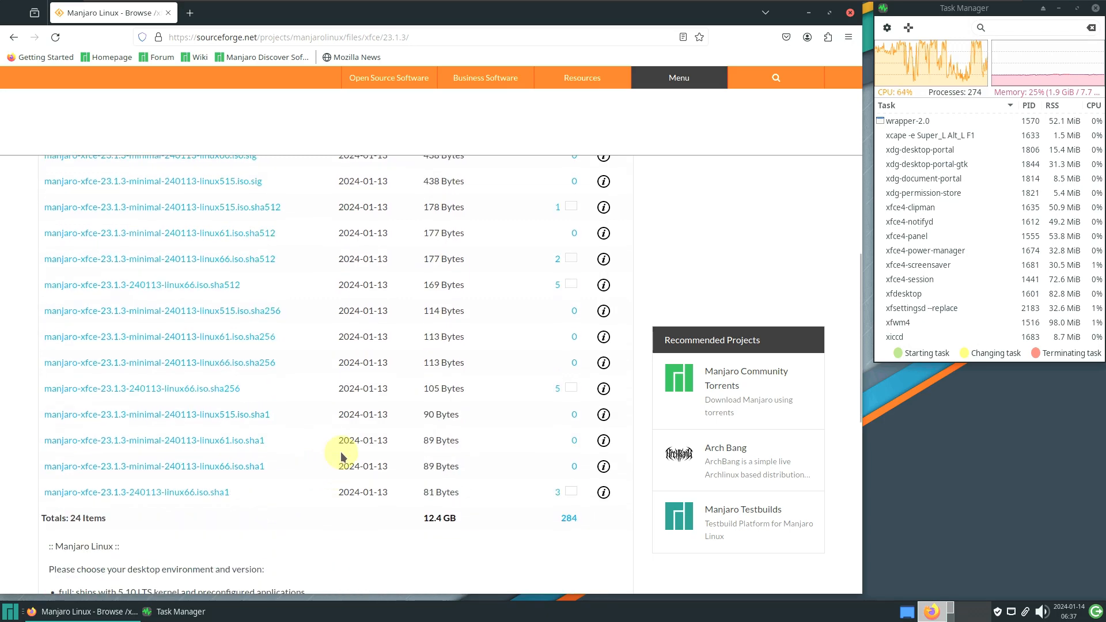
scroll(436, 427, up, 7)
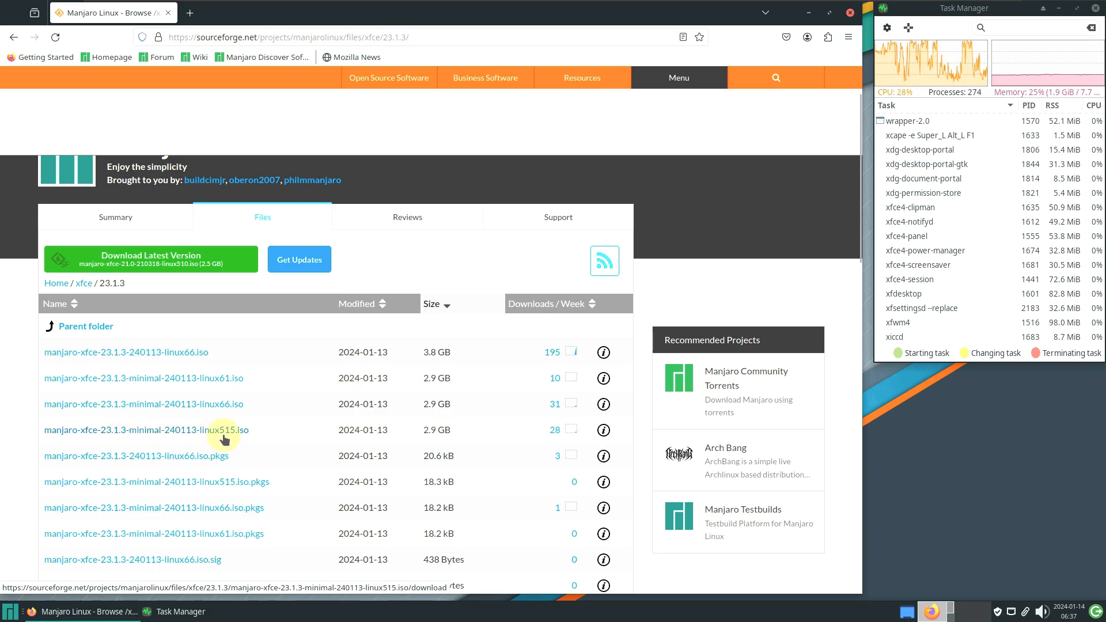
Download the linux66 ISO from the Centro de Computacao Cientifica e Software Livre mirror, then cancel it
click(168, 353)
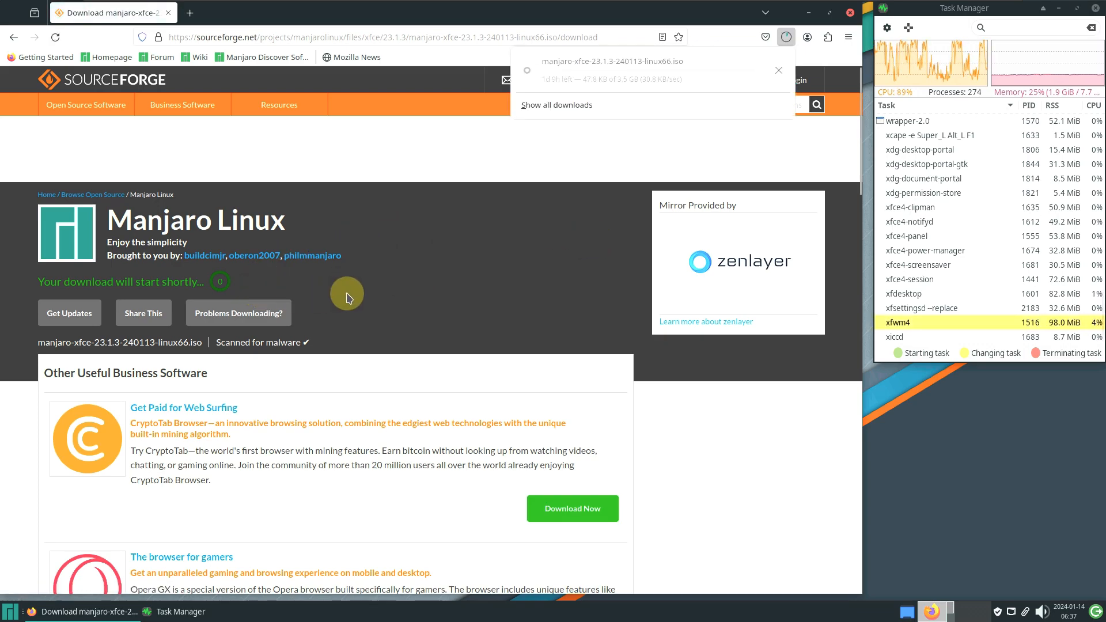
click(270, 312)
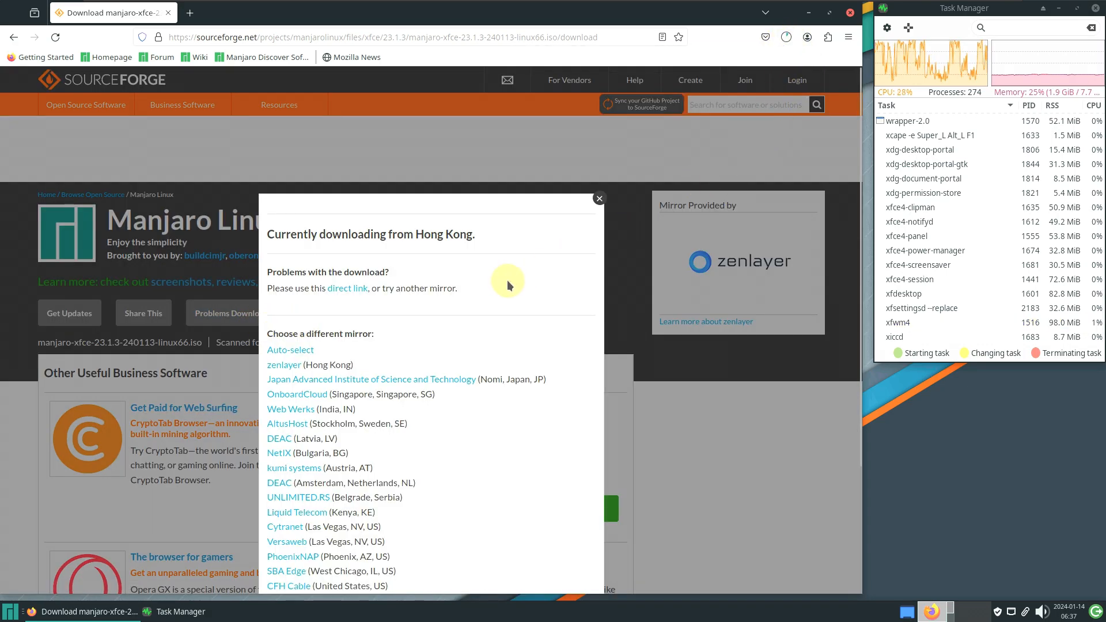
scroll(506, 280, down, 5)
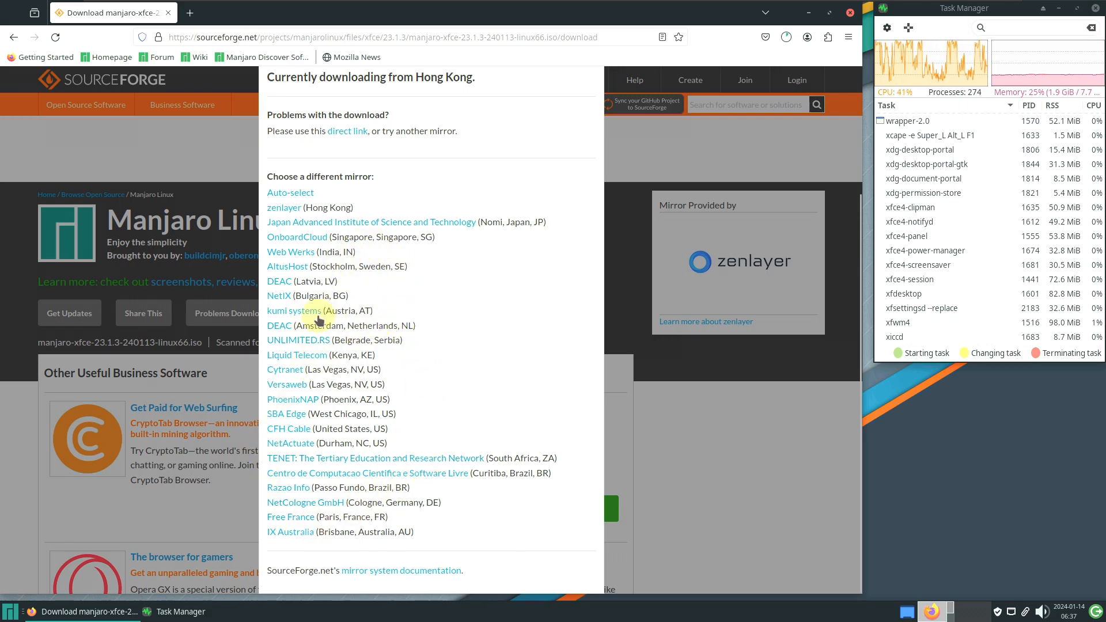
click(352, 474)
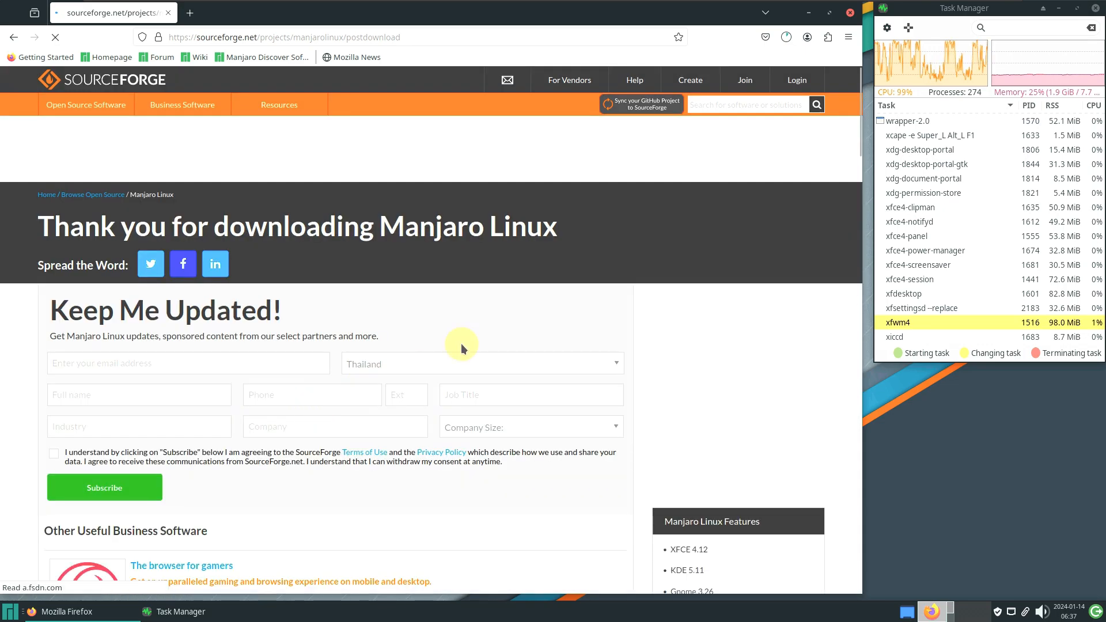
click(786, 37)
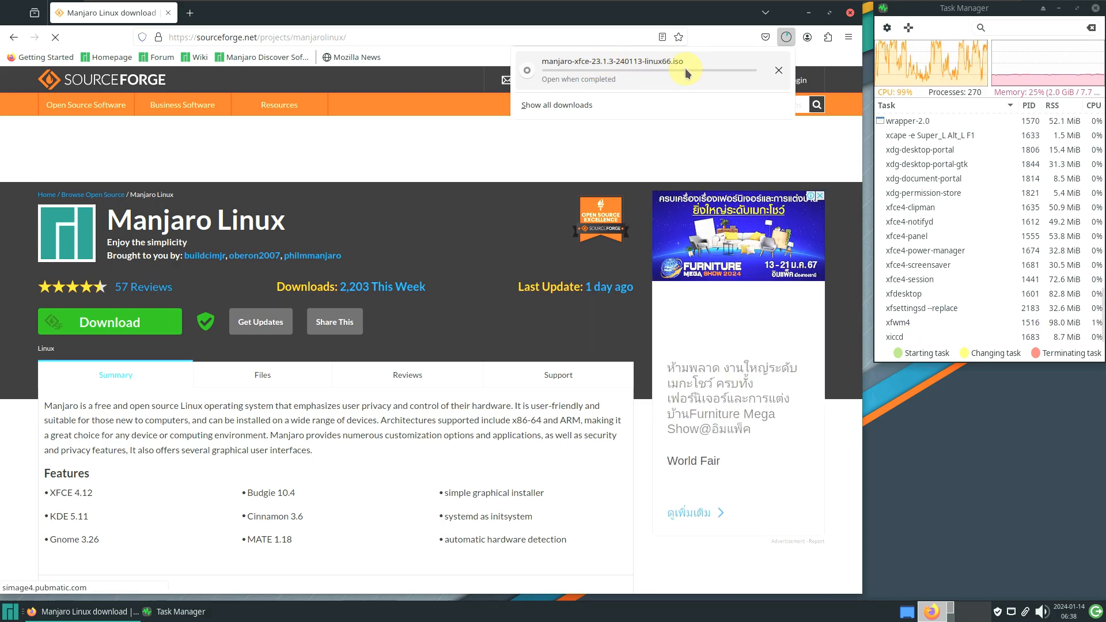
click(779, 70)
Close Firefox and list the System applications in the Whisker menu
click(849, 12)
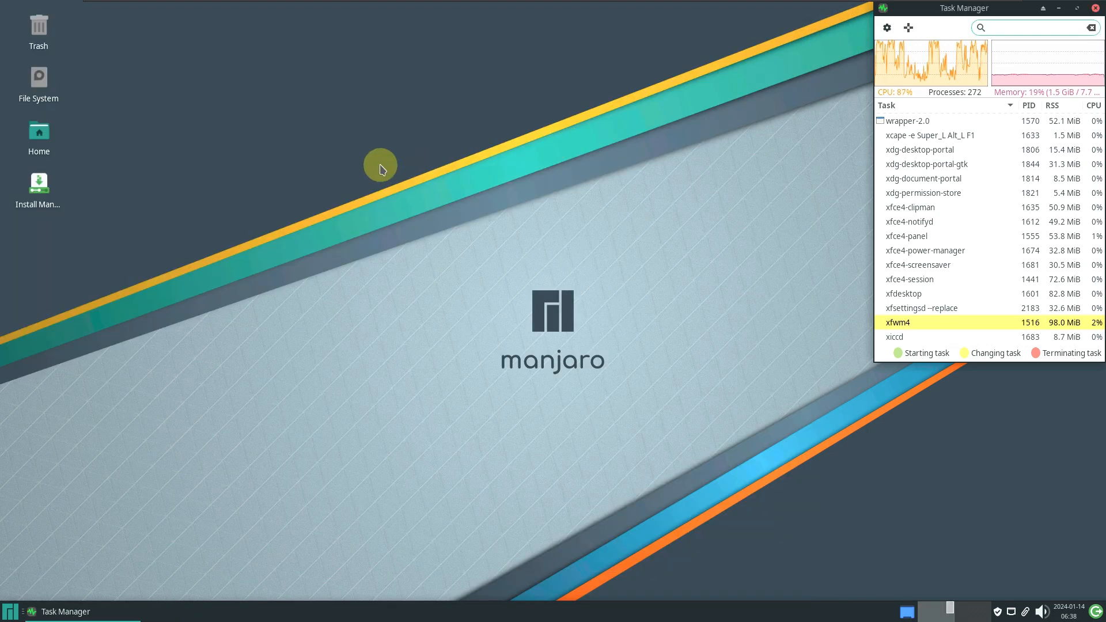
click(190, 266)
click(9, 611)
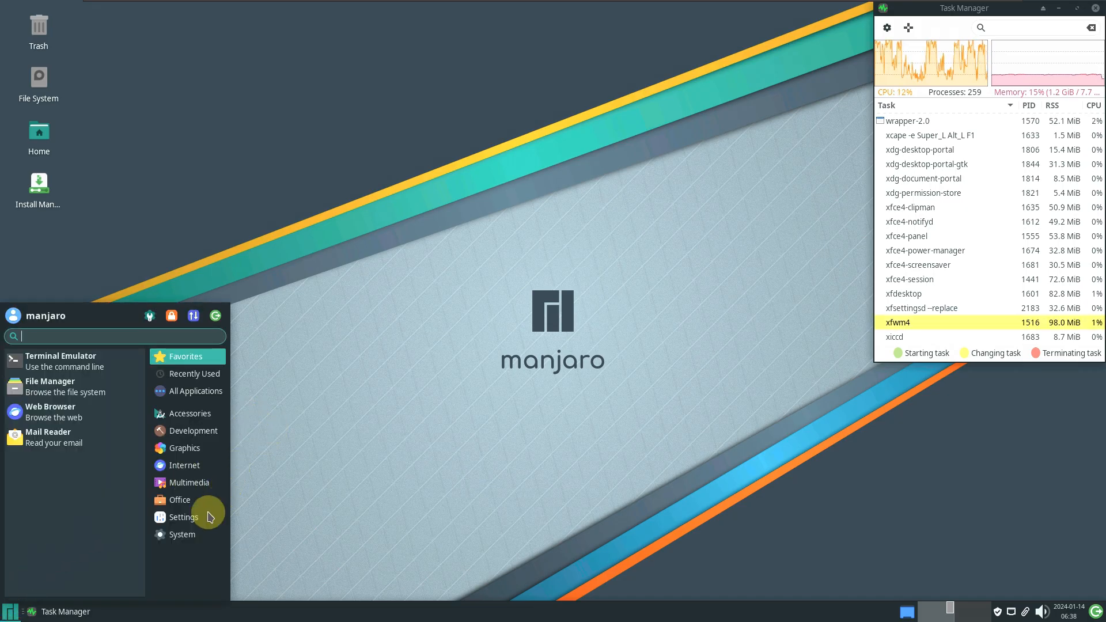
click(193, 534)
Open Xfce Terminal, move it to the top-left and enlarge it to fill most of the screen
scroll(110, 492, down, 5)
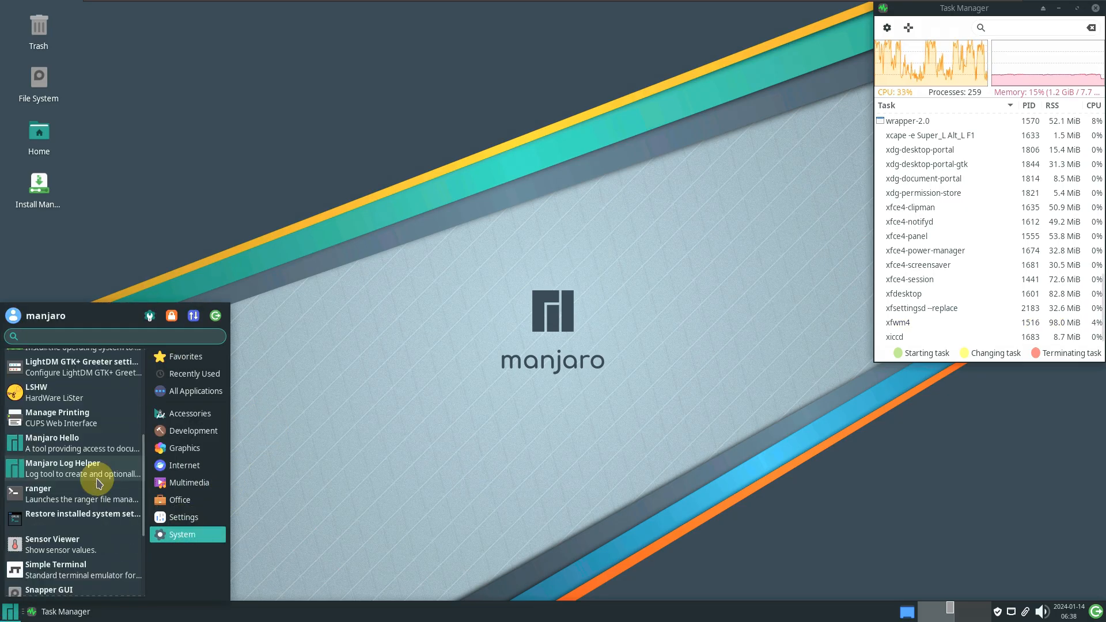
scroll(93, 494, down, 5)
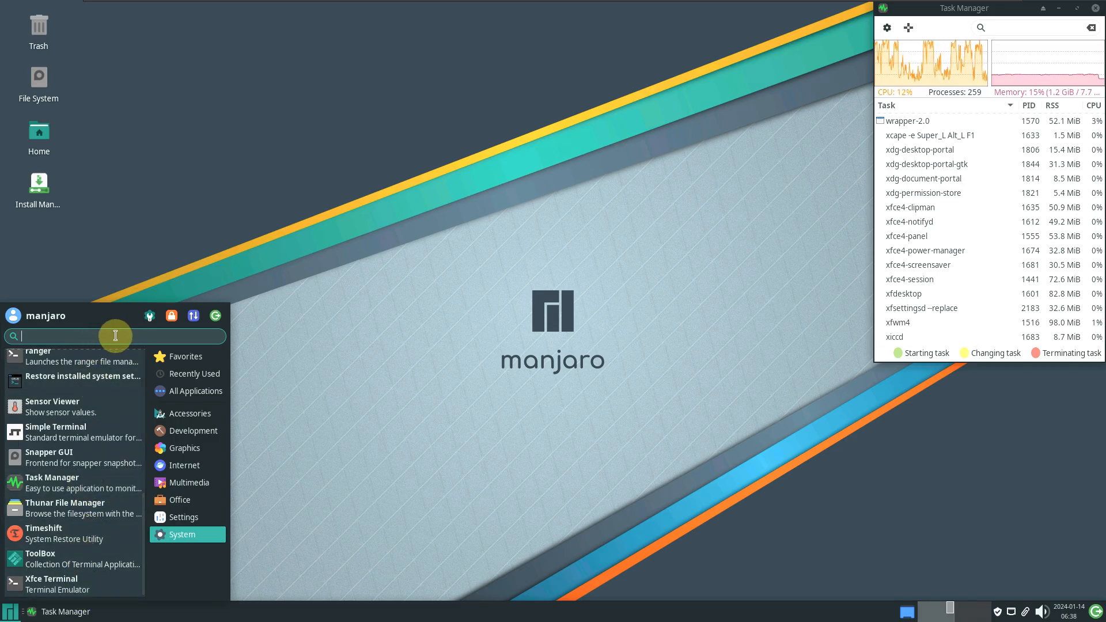
click(352, 241)
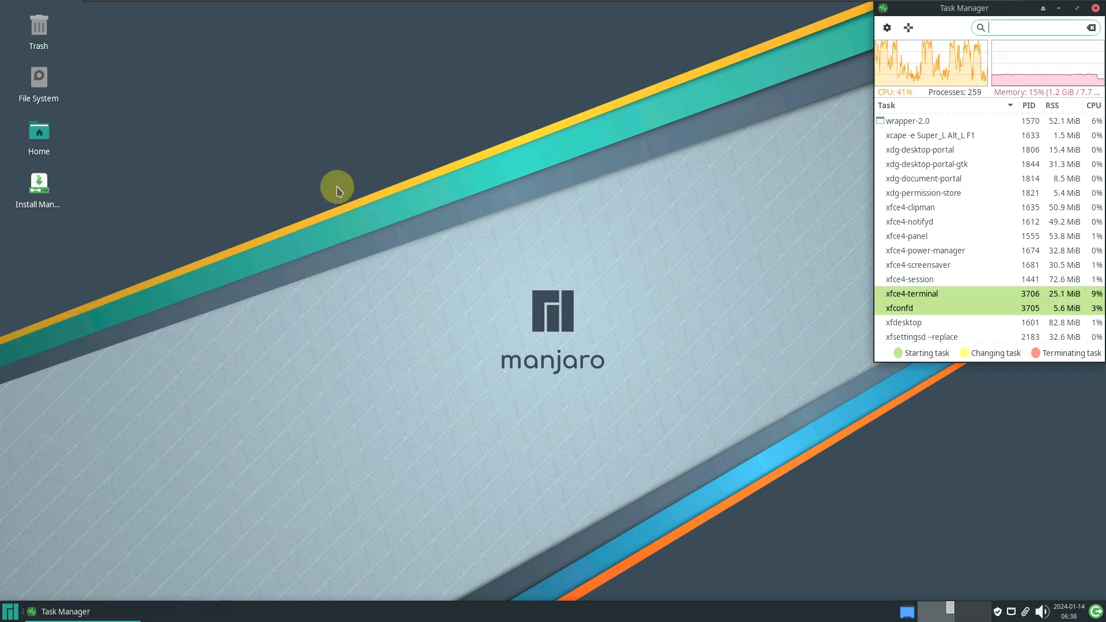
drag(345, 124, 111, 19)
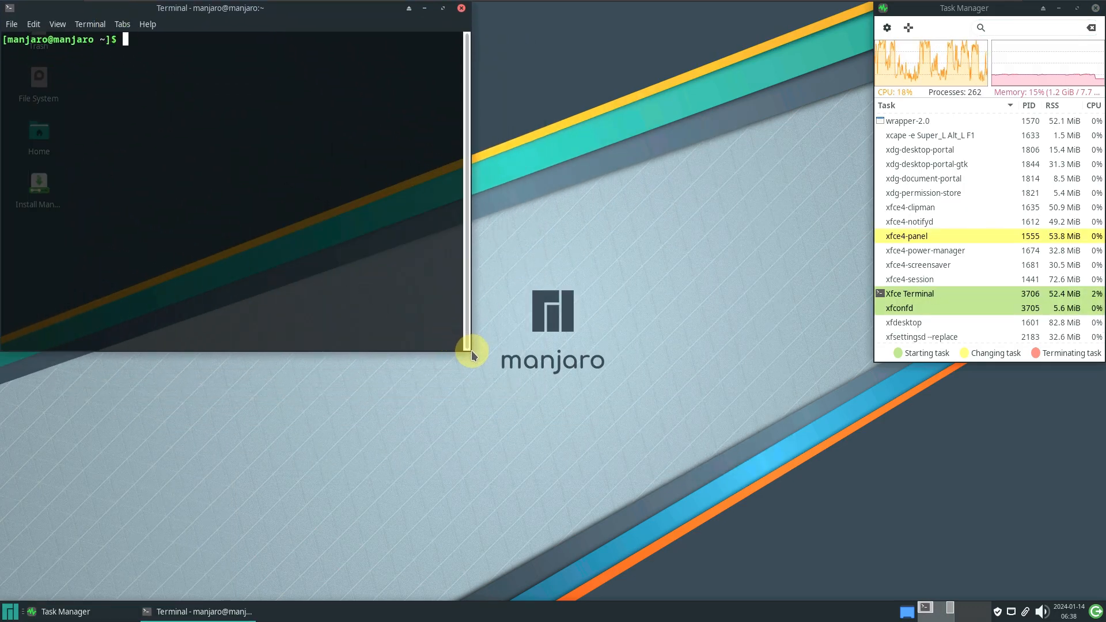
drag(467, 345, 856, 591)
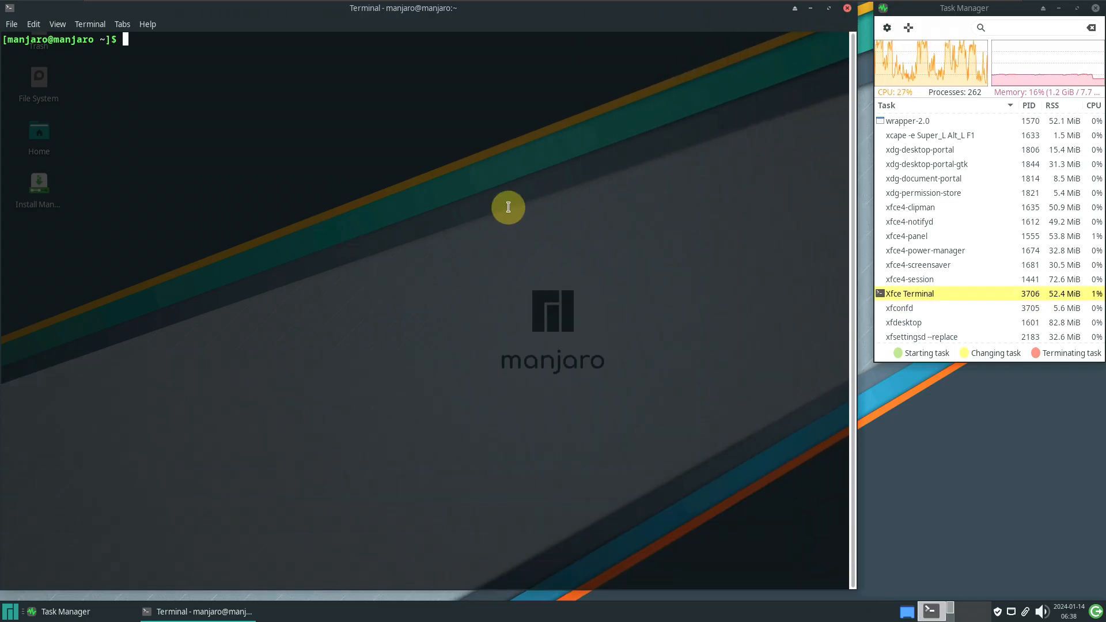
Apply the White on Black colour preset in the terminal preferences
click(33, 24)
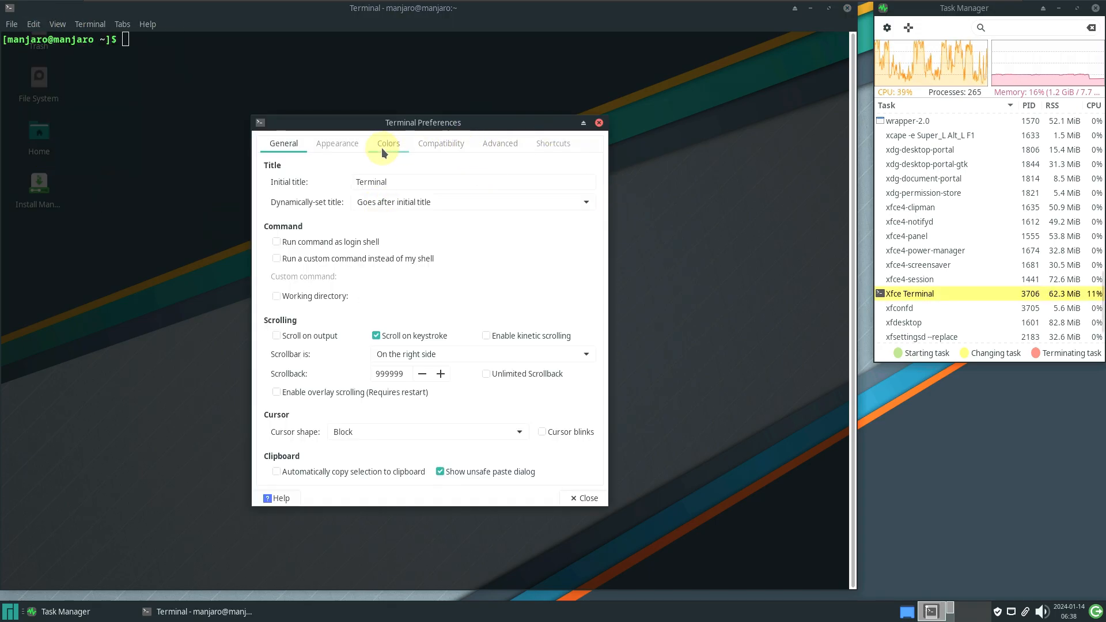
click(382, 148)
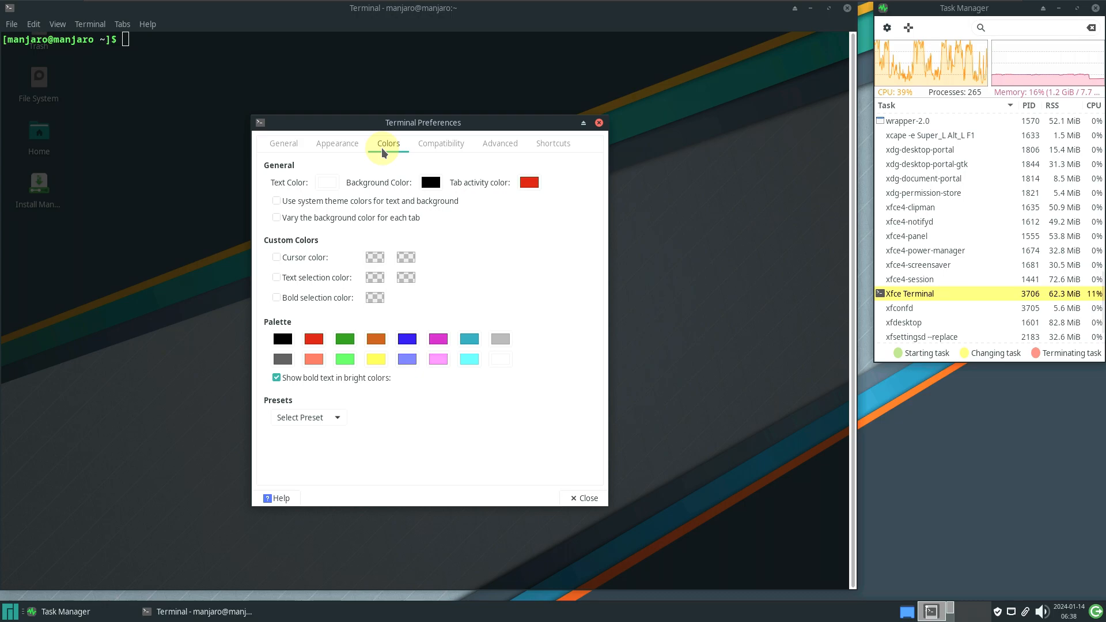
click(332, 417)
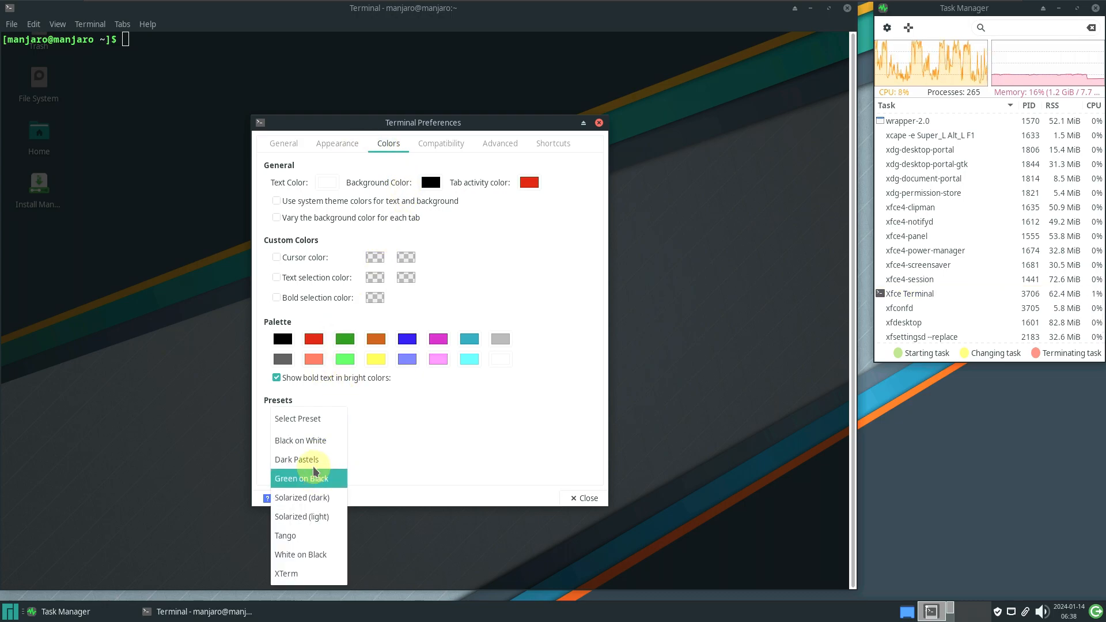
click(309, 560)
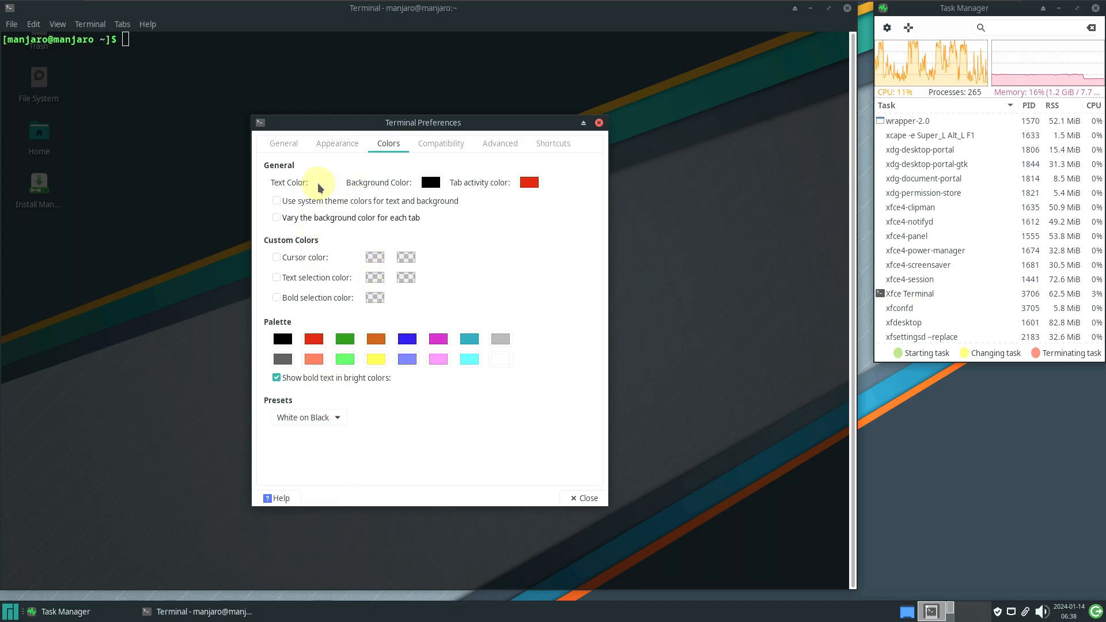
Review the Appearance and General settings, then close the preferences
click(336, 144)
click(277, 143)
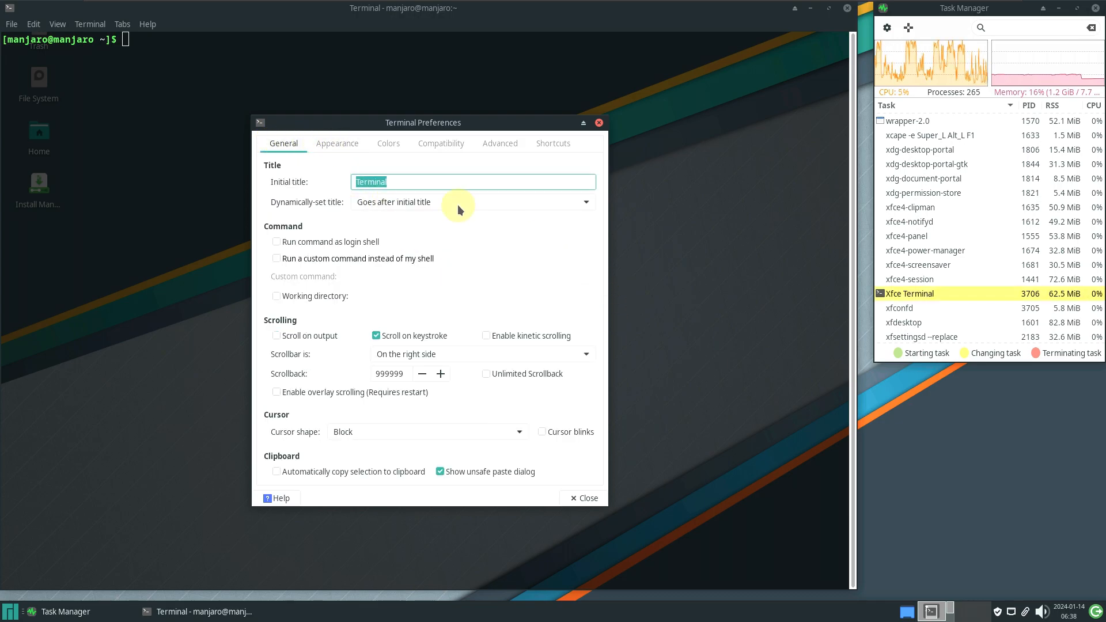
click(347, 148)
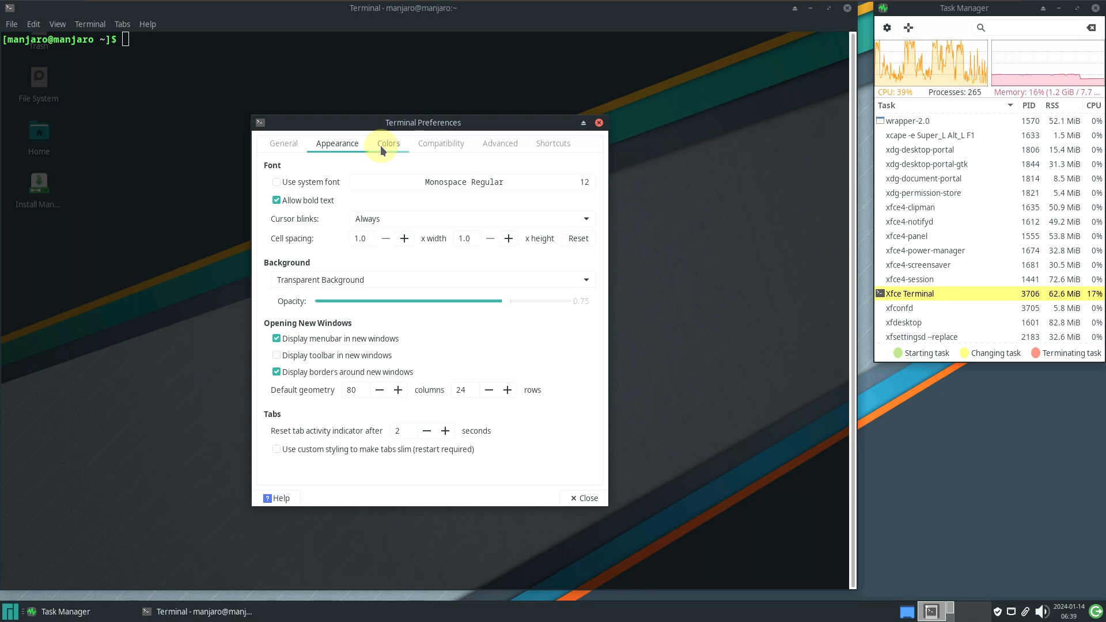
click(383, 144)
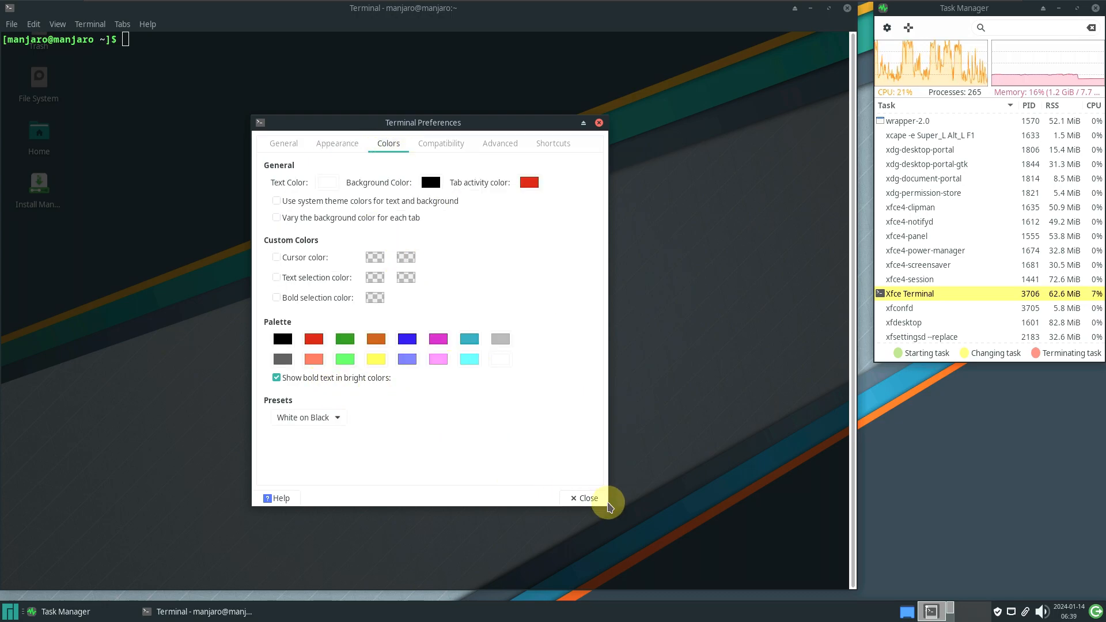
click(580, 498)
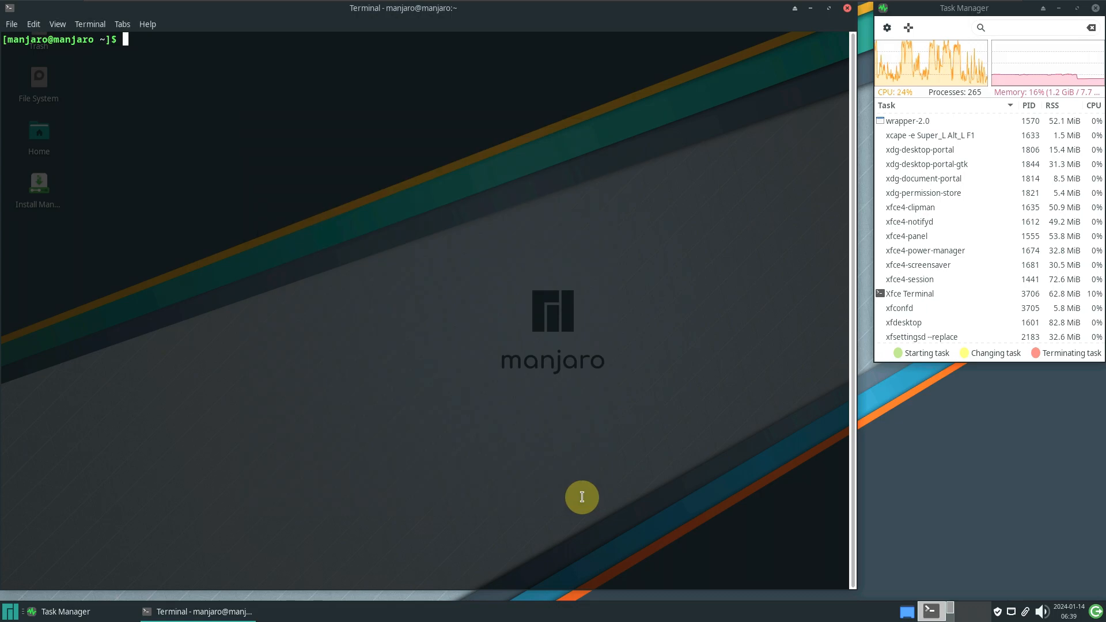
click(34, 23)
Try the Dark Pastels and White on Black presets, settling on Black on White
click(65, 151)
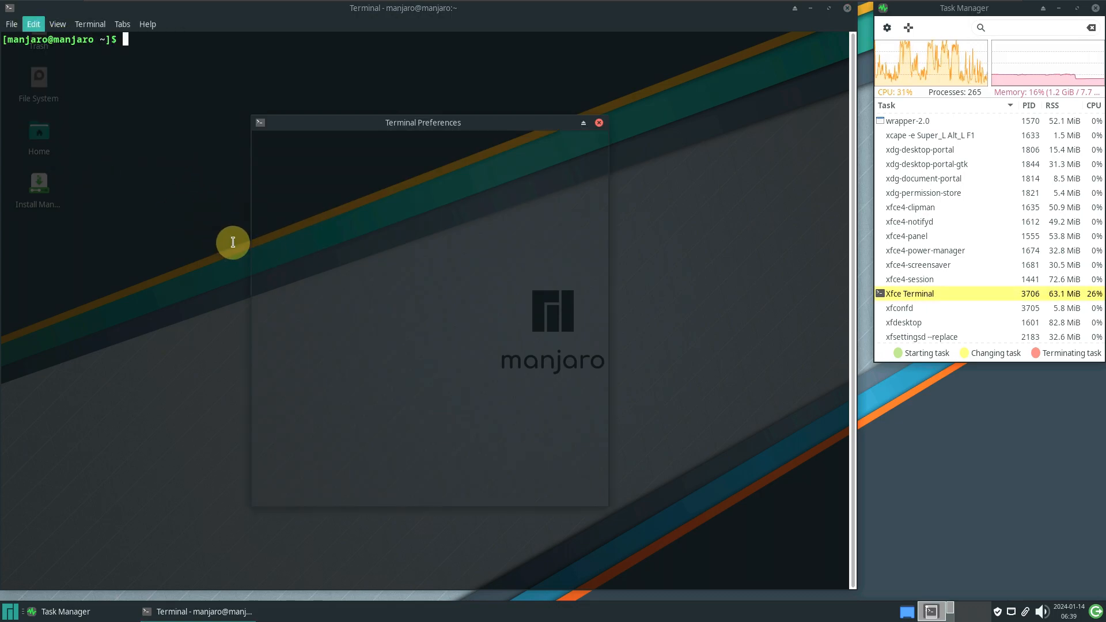
click(418, 183)
click(325, 144)
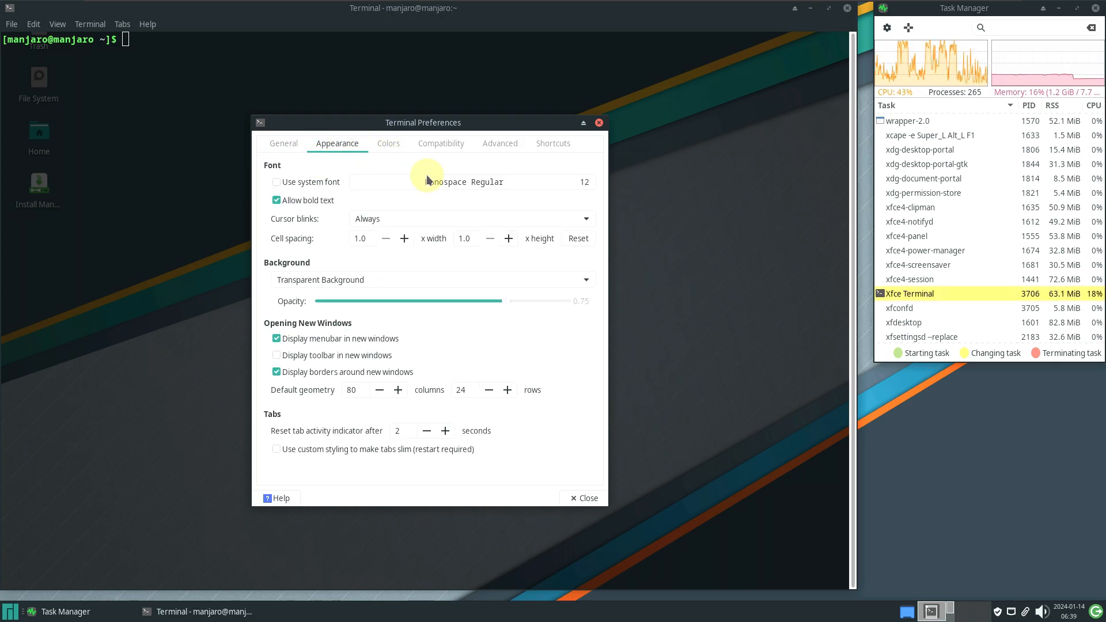
click(386, 144)
click(316, 419)
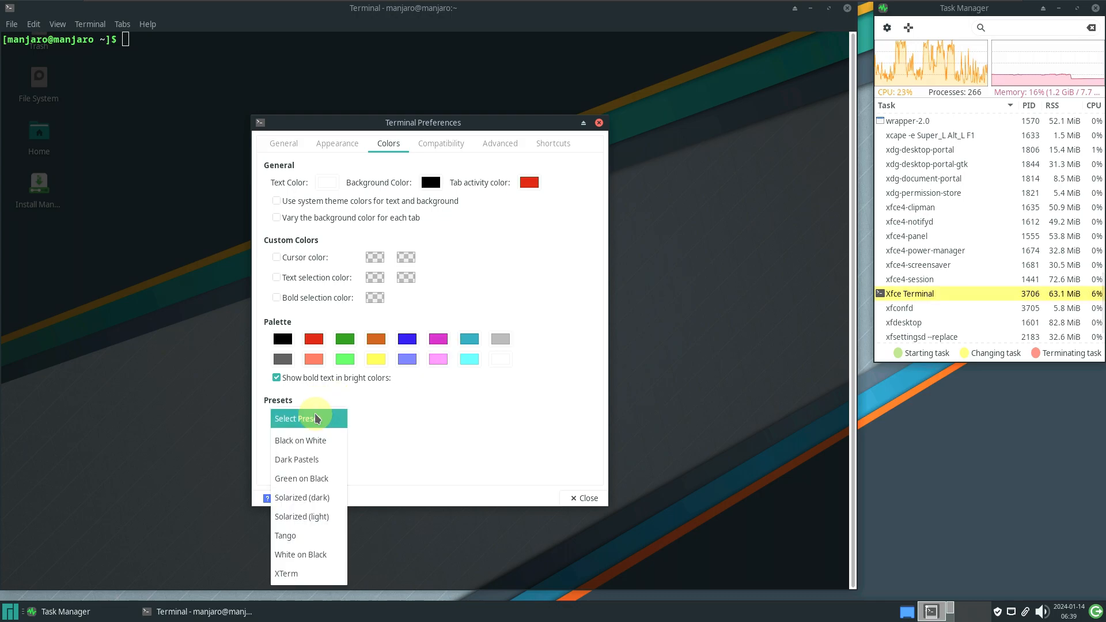
click(304, 461)
click(311, 424)
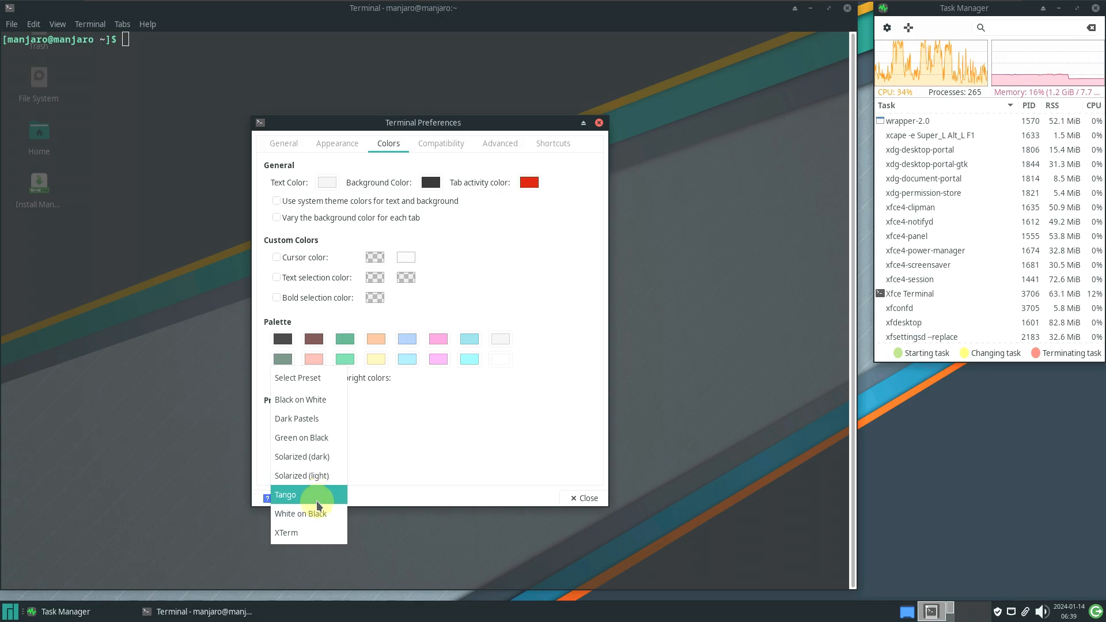
click(315, 512)
click(325, 425)
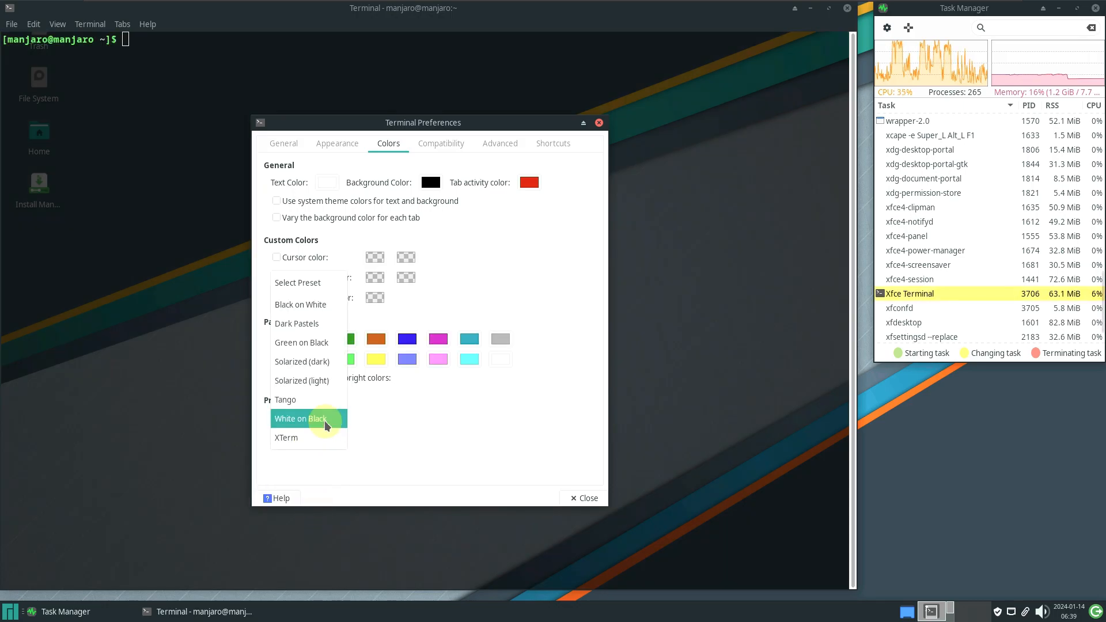
click(319, 306)
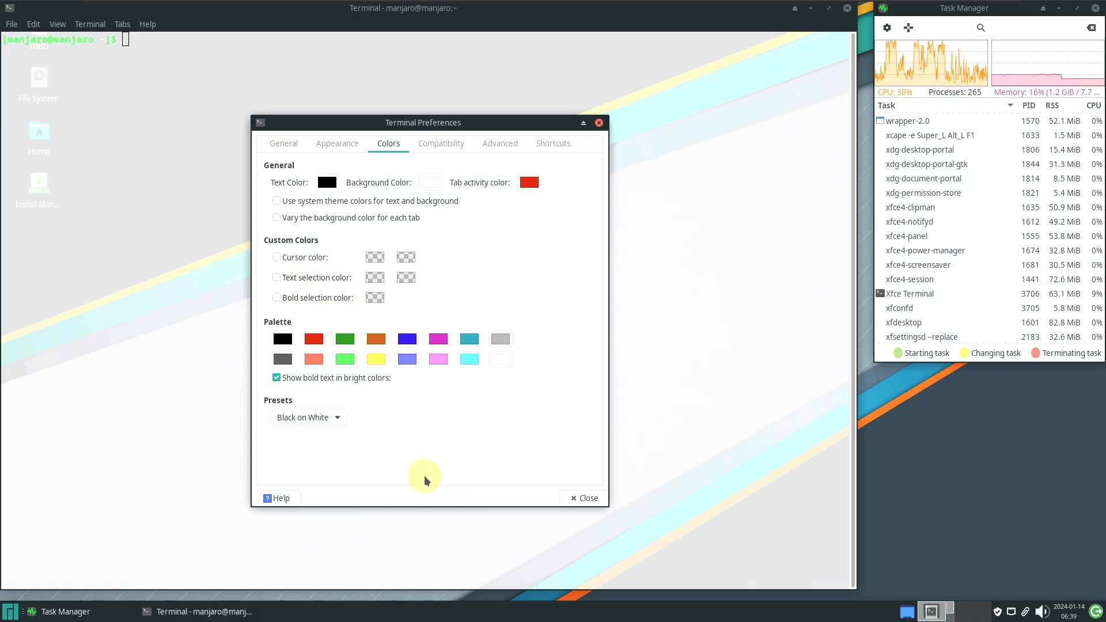
Set the background to None (use solid color) and close the preferences
click(500, 358)
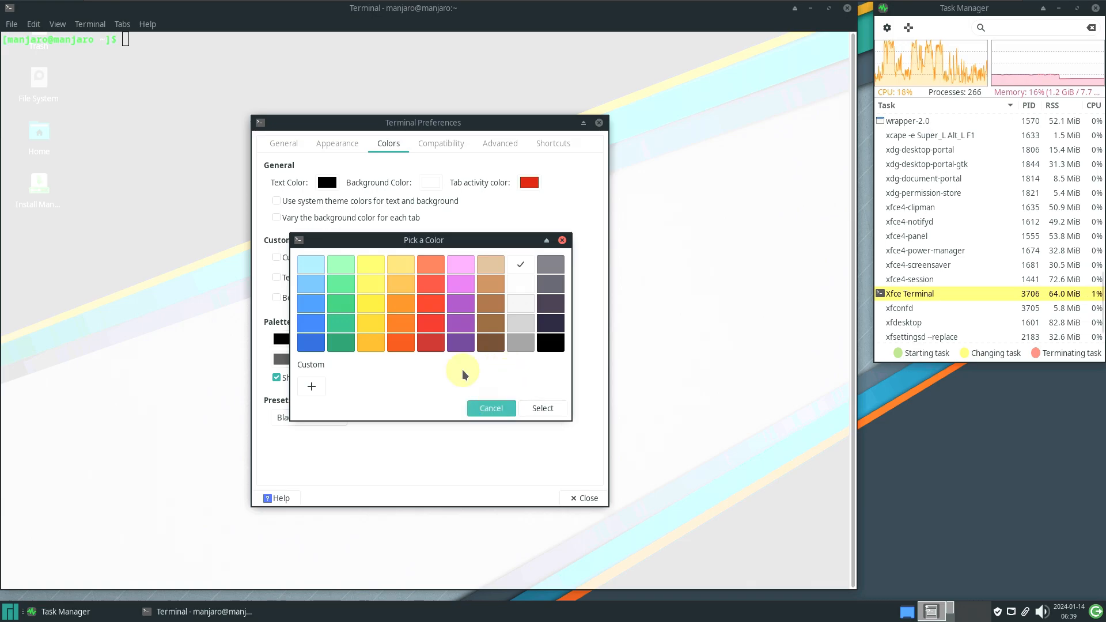
key(Escape)
click(458, 143)
click(507, 143)
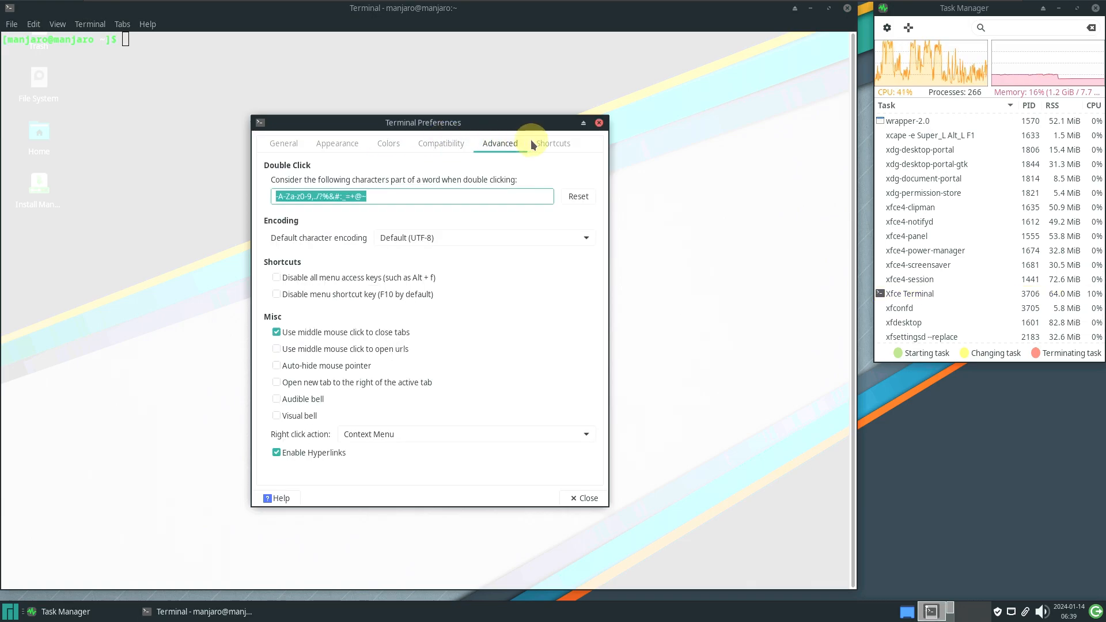
click(541, 142)
click(325, 144)
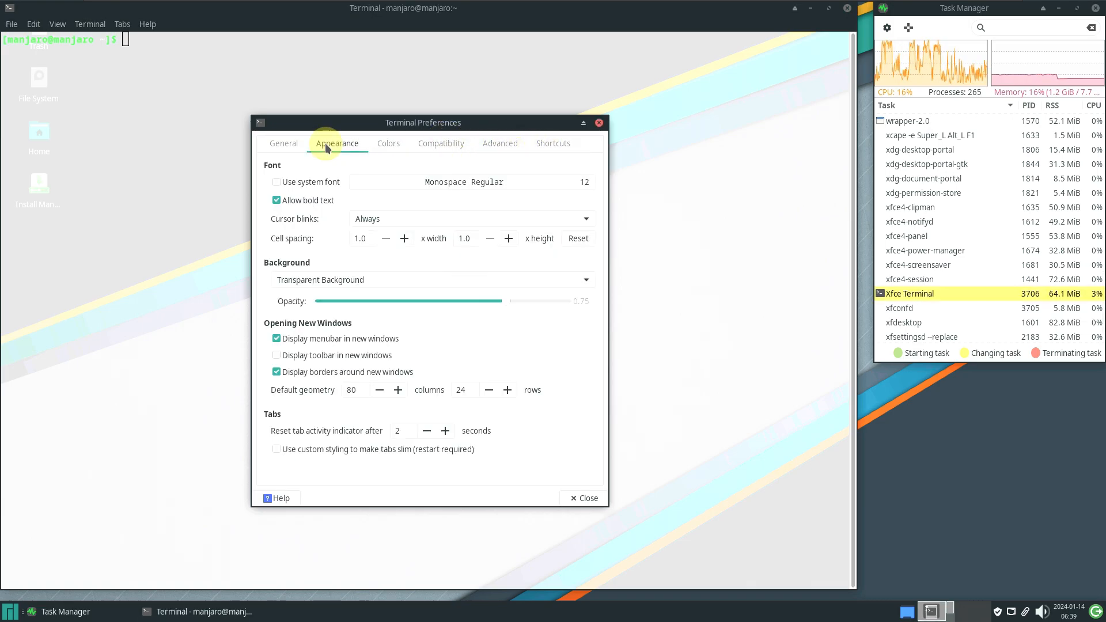
click(341, 281)
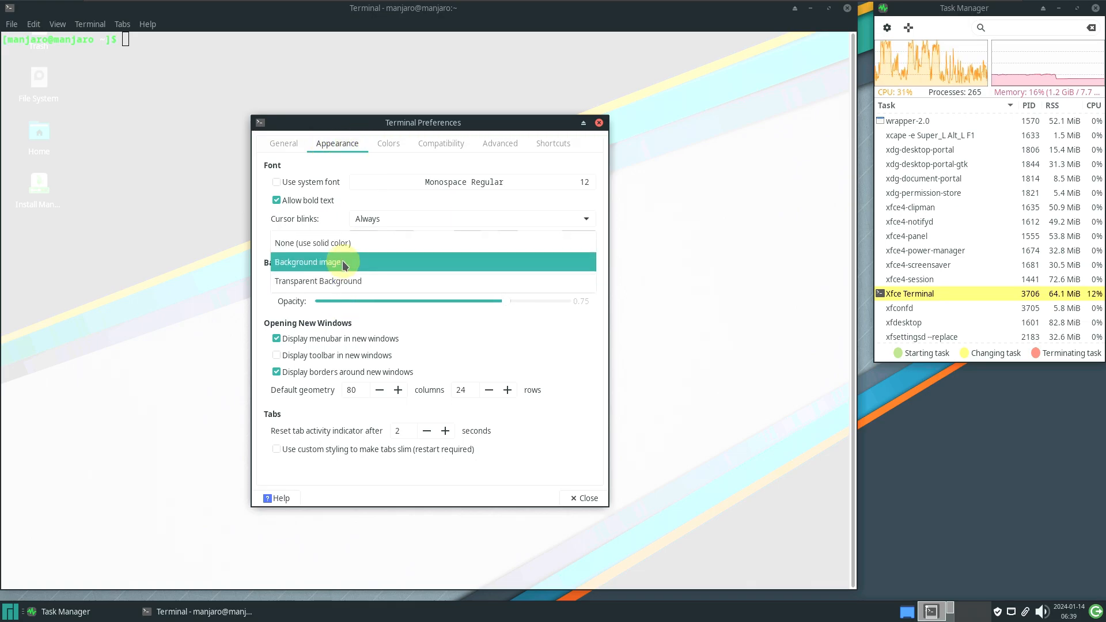
click(345, 243)
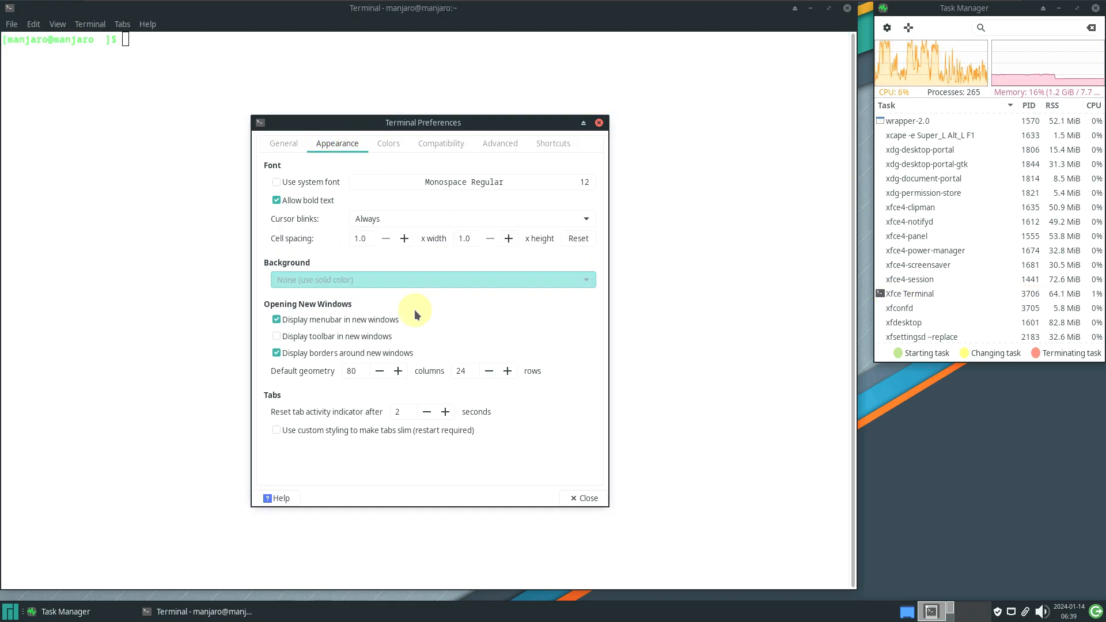
click(598, 496)
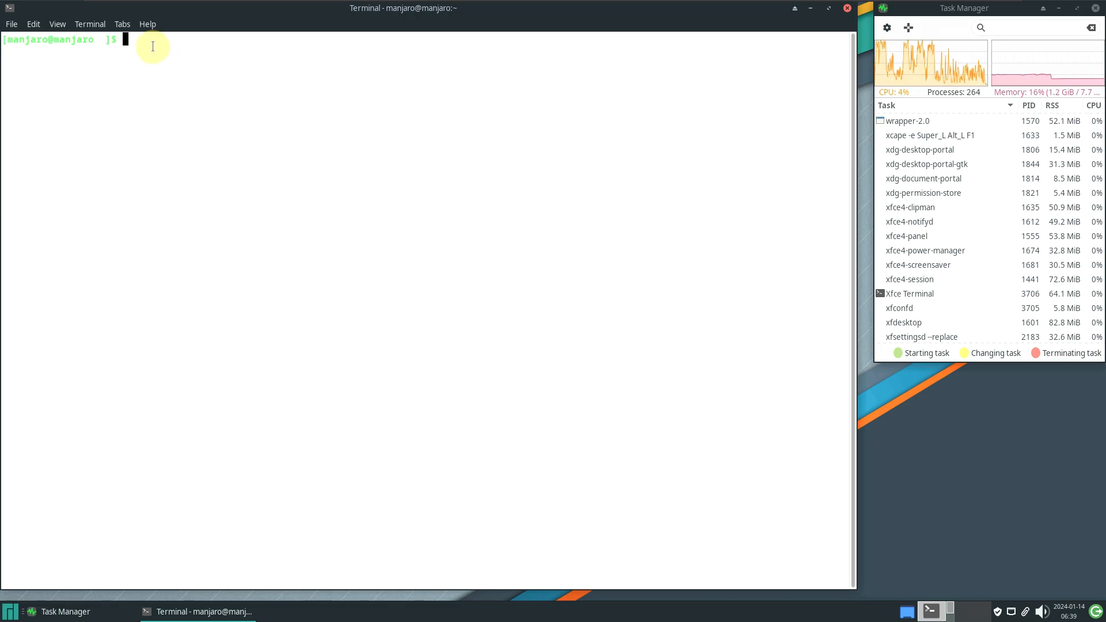
Run inxi -sv8 and highlight the System and Machine sections of the report
text(xi -sv)
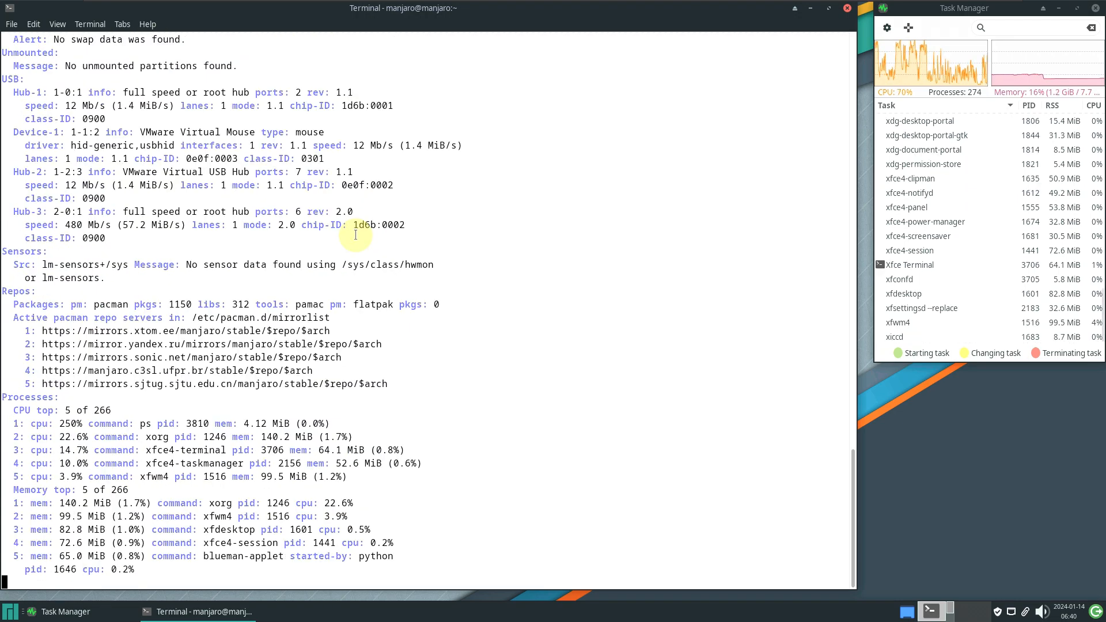
scroll(355, 235, up, 20)
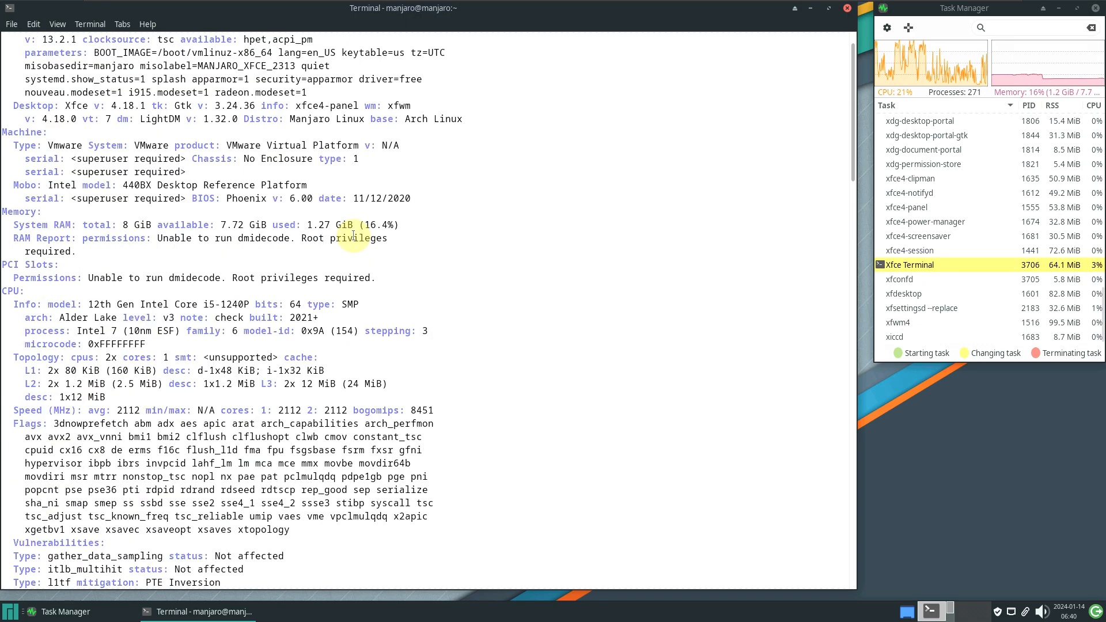
scroll(353, 236, up, 1)
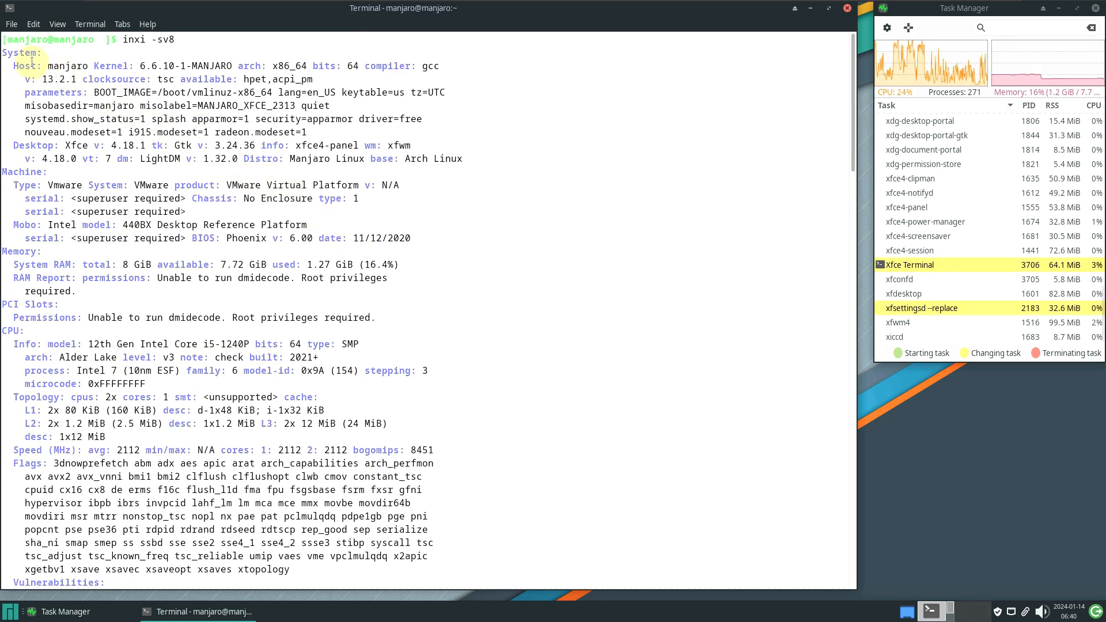
drag(4, 52, 468, 154)
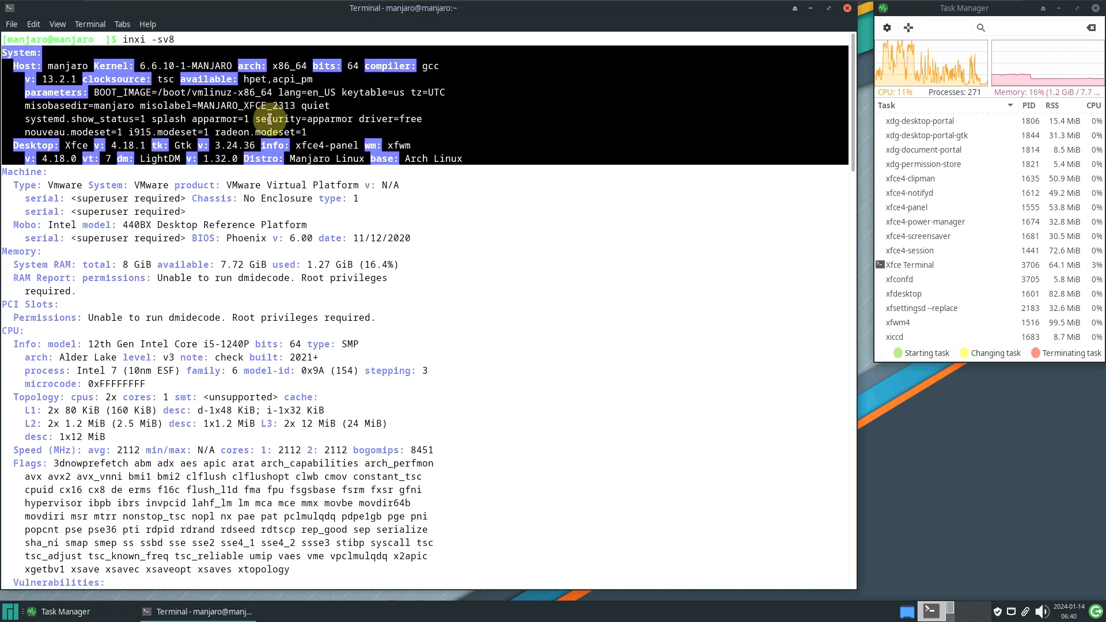
click(465, 216)
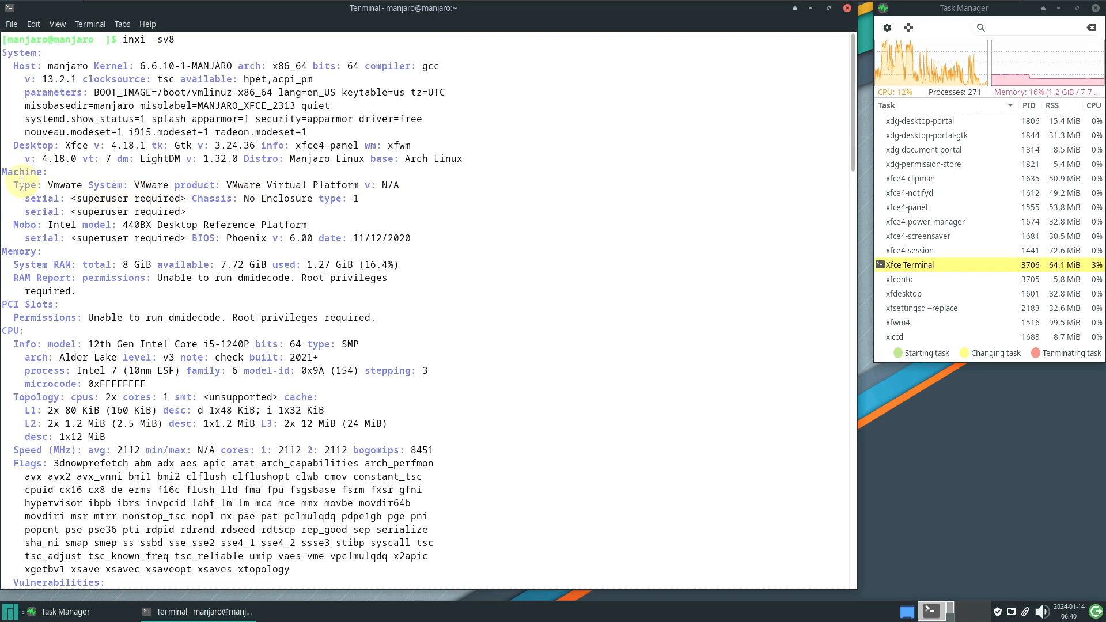
drag(5, 172, 438, 240)
click(149, 299)
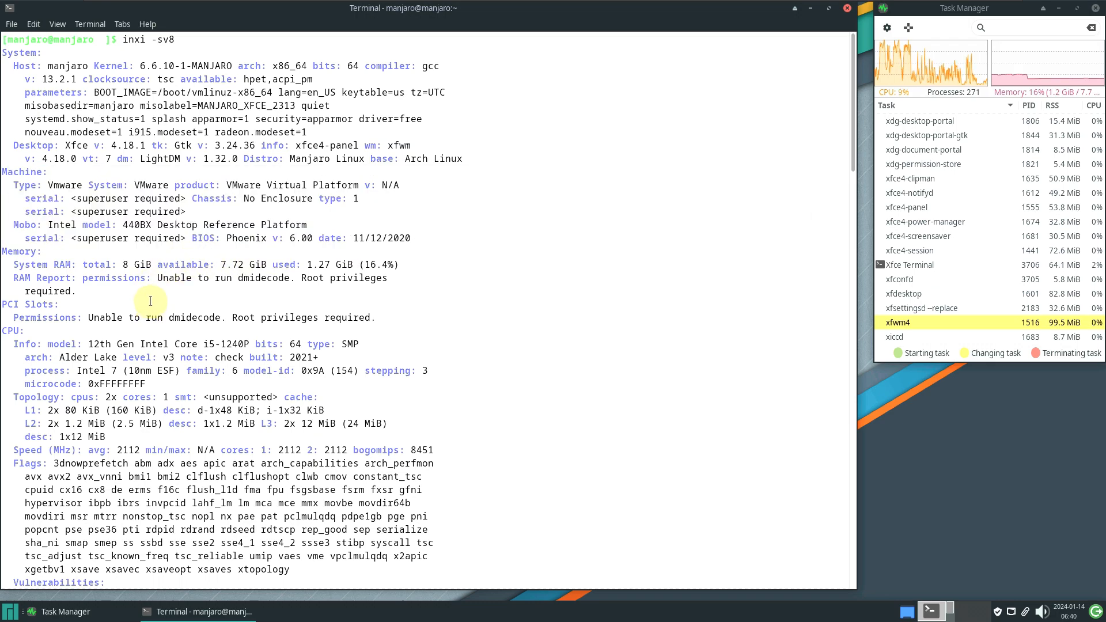
Highlight the Memory, PCI Slots, CPU, Vulnerabilities and Graphics sections in turn
drag(4, 254, 390, 316)
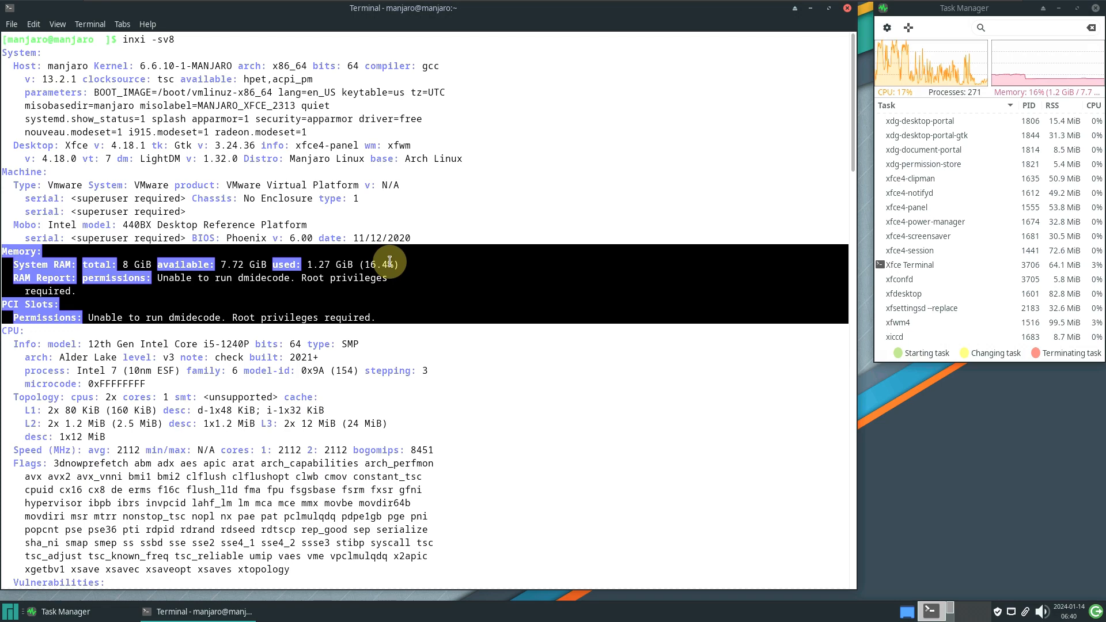
scroll(388, 259, down, 7)
drag(2, 65, 403, 304)
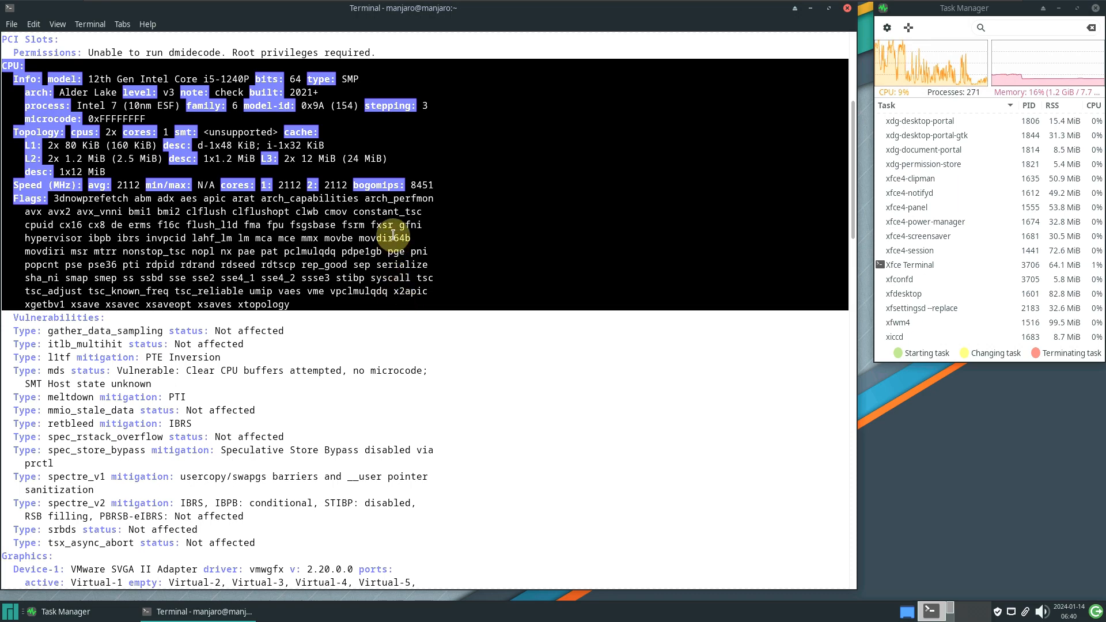
scroll(393, 235, down, 3)
scroll(65, 194, down, 2)
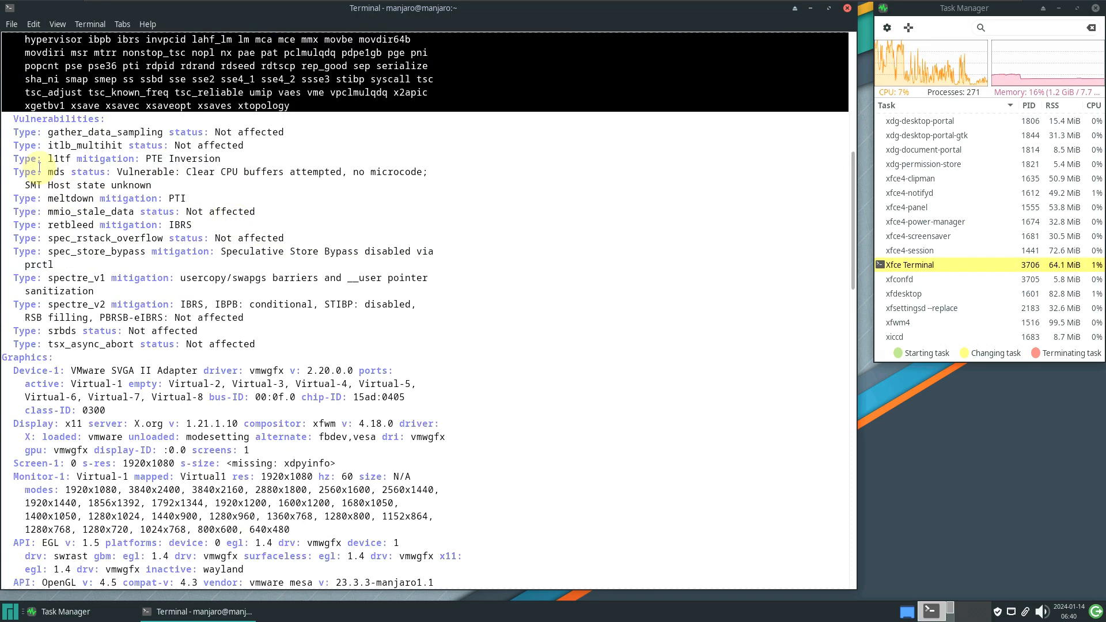
drag(9, 117, 325, 342)
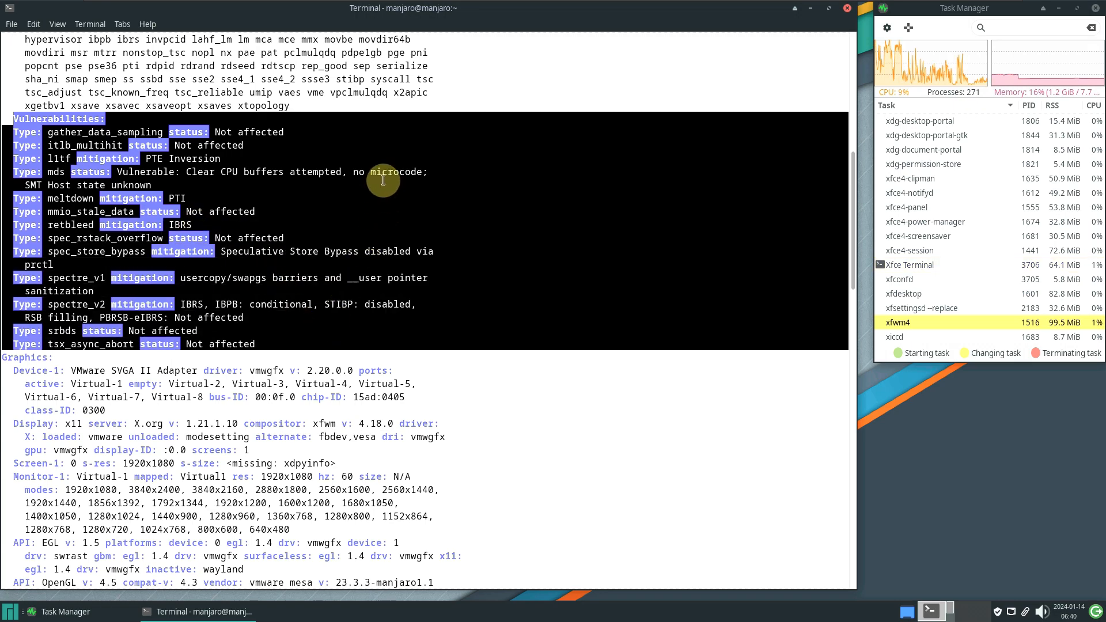
scroll(384, 172, down, 7)
drag(3, 92, 457, 344)
scroll(366, 184, down, 5)
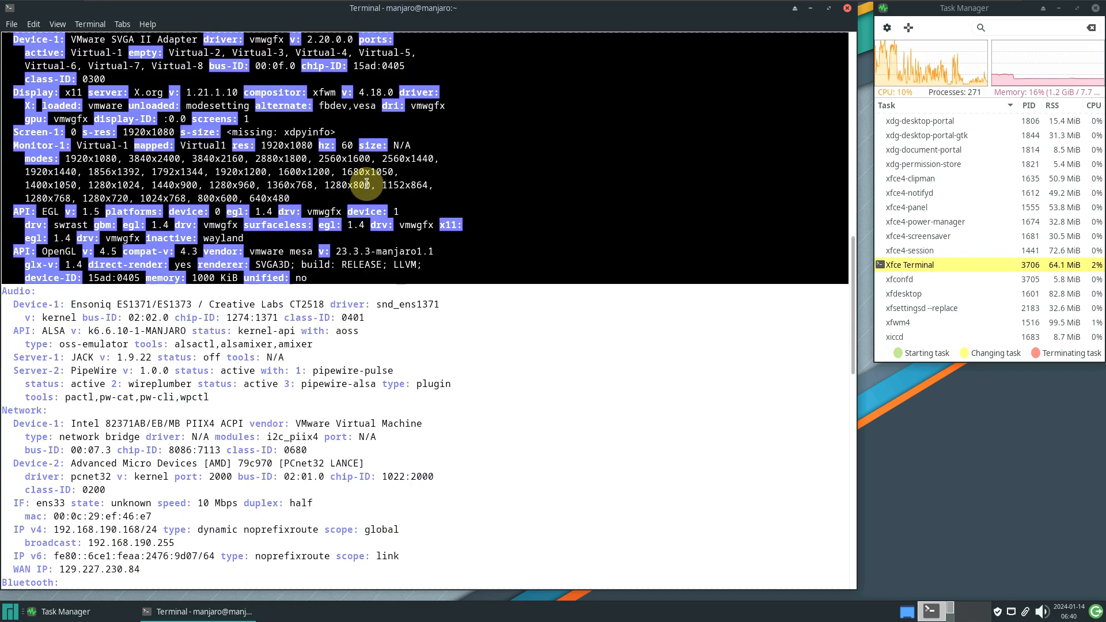
scroll(366, 184, down, 2)
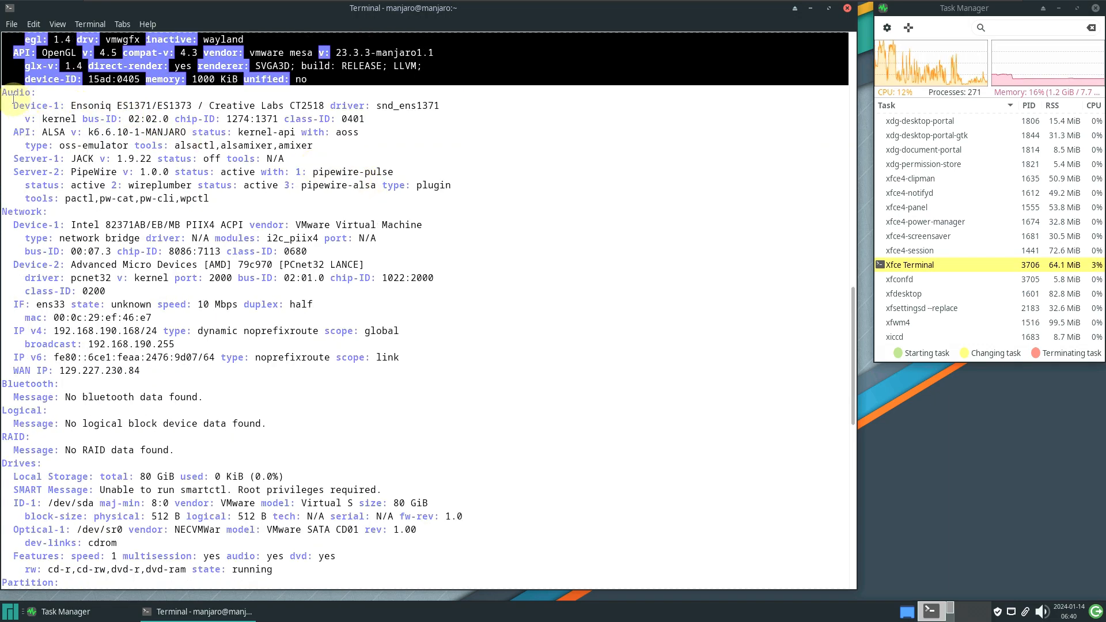
drag(5, 92, 220, 200)
scroll(135, 201, down, 2)
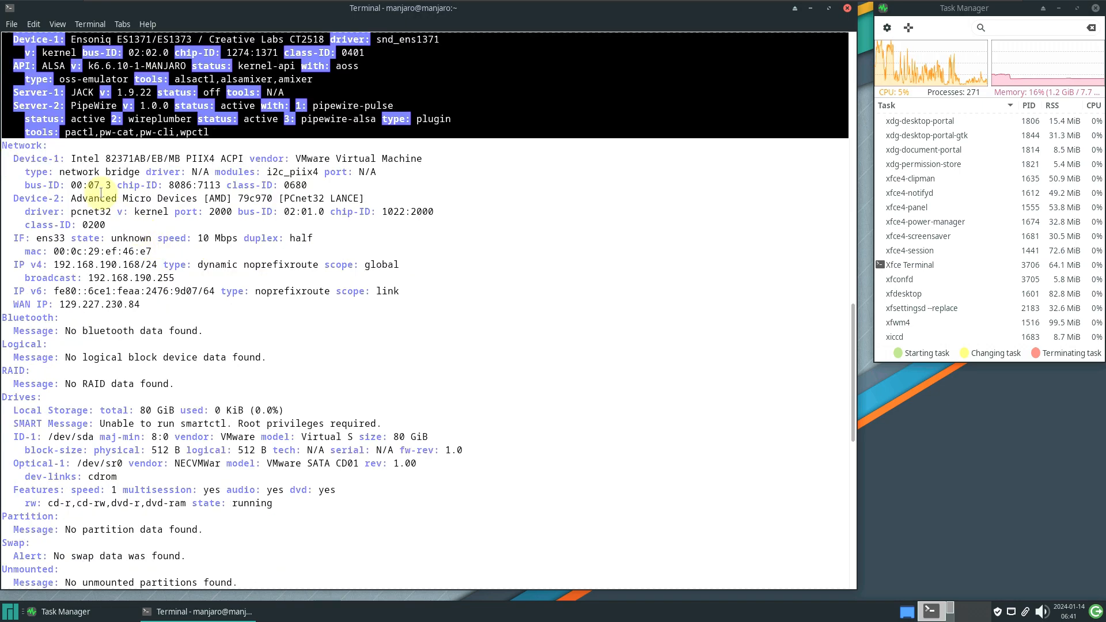
drag(4, 145, 368, 335)
scroll(424, 353, down, 5)
scroll(368, 334, down, 5)
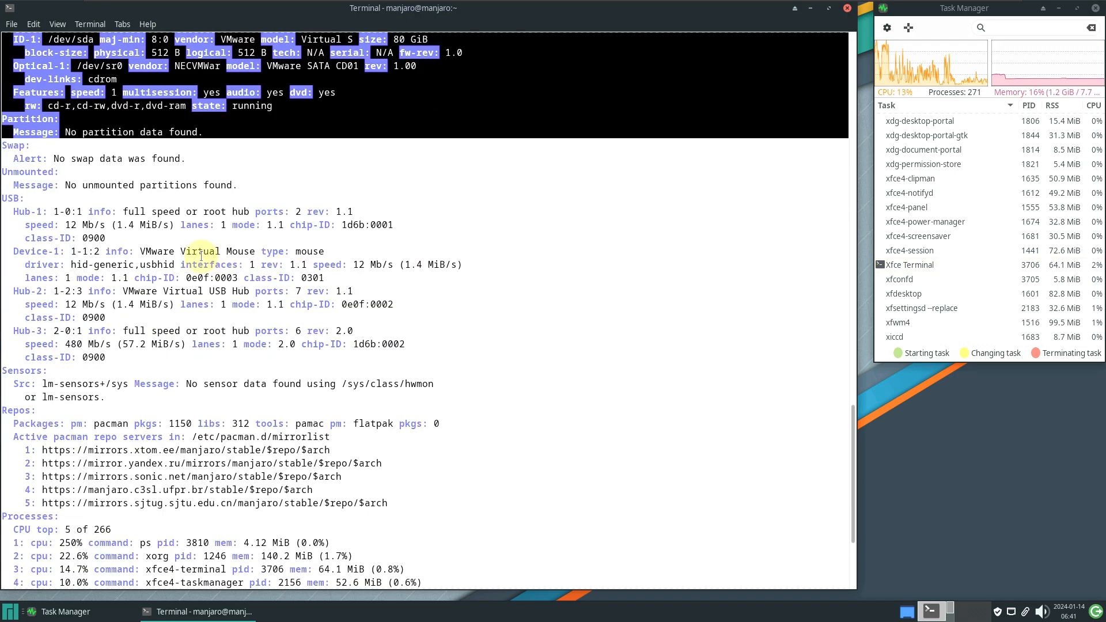
drag(3, 198, 486, 499)
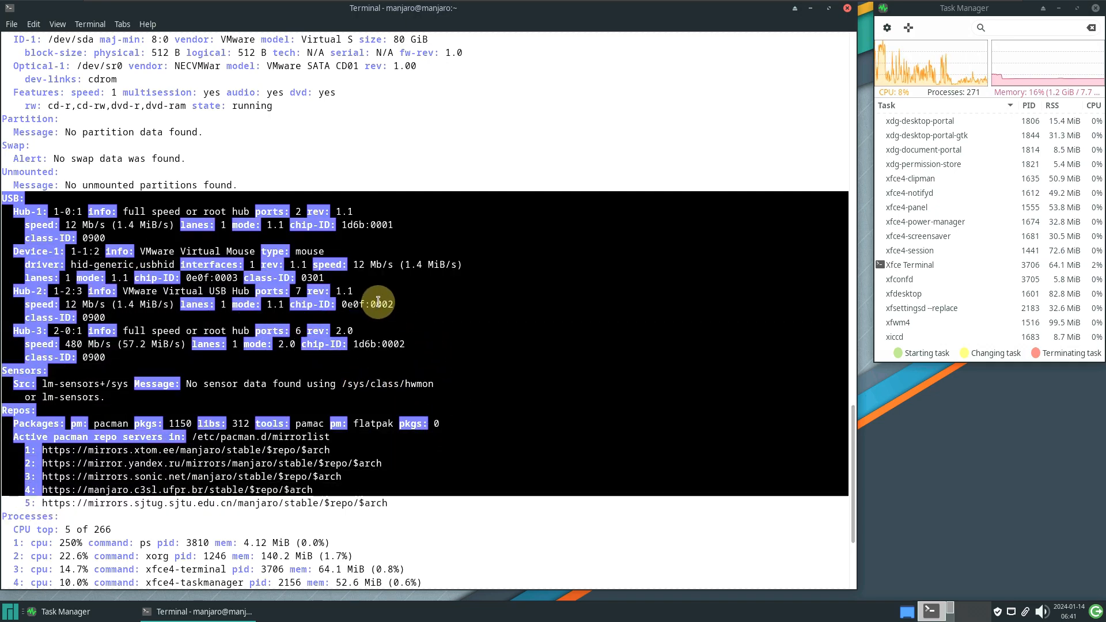
scroll(378, 293, down, 4)
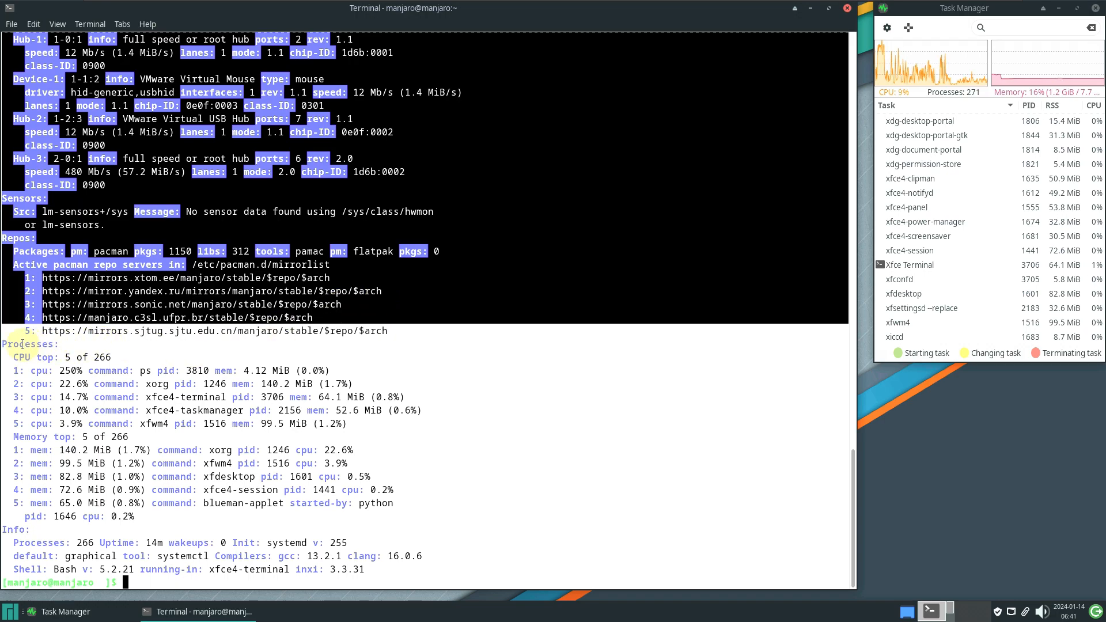
drag(4, 344, 438, 571)
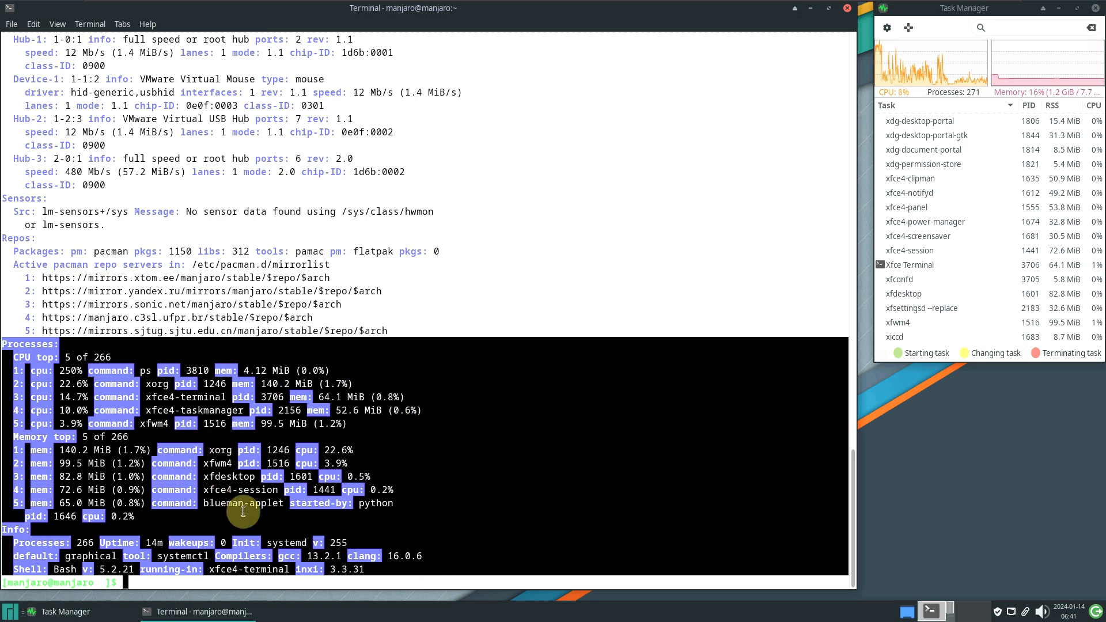
click(474, 322)
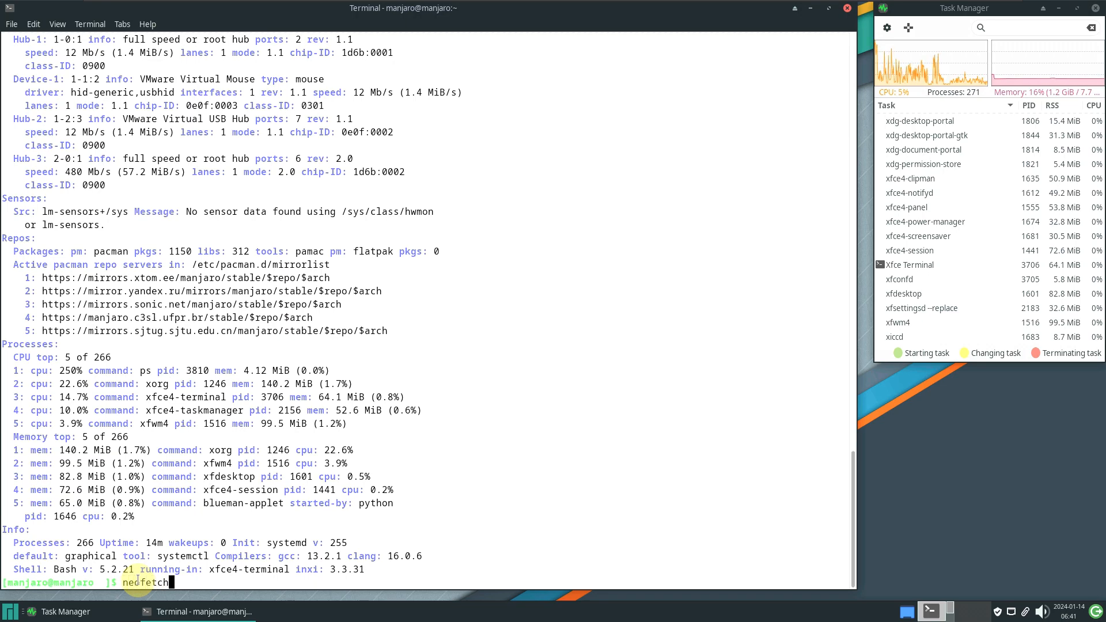
Try neofetch, then run inxi and inxi -b for short system summaries
text(neofetch)
key(Return)
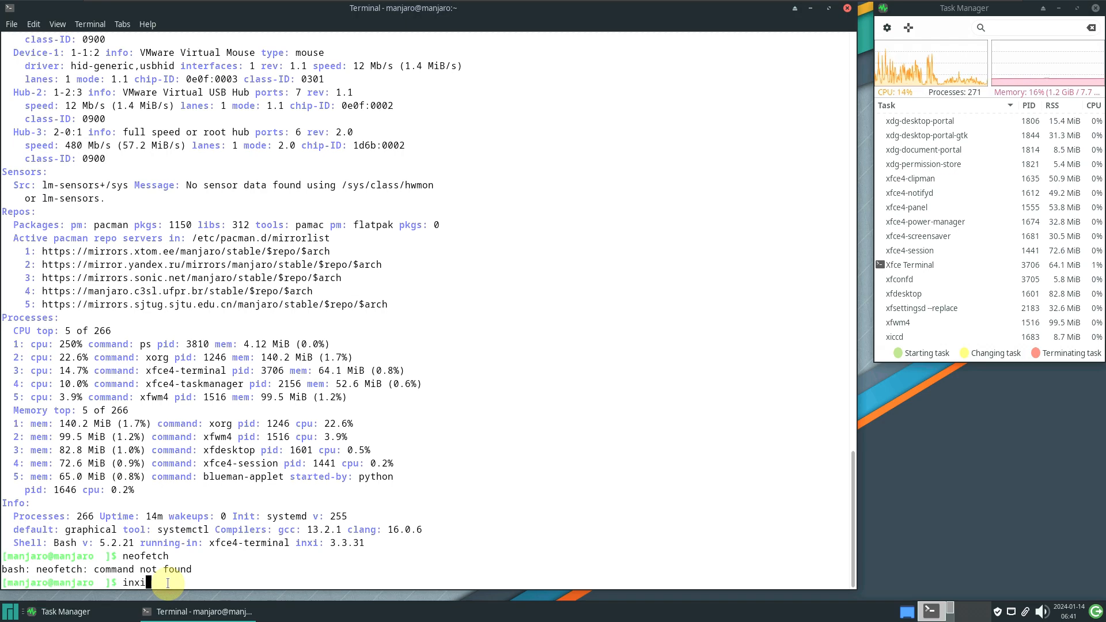
key(Return)
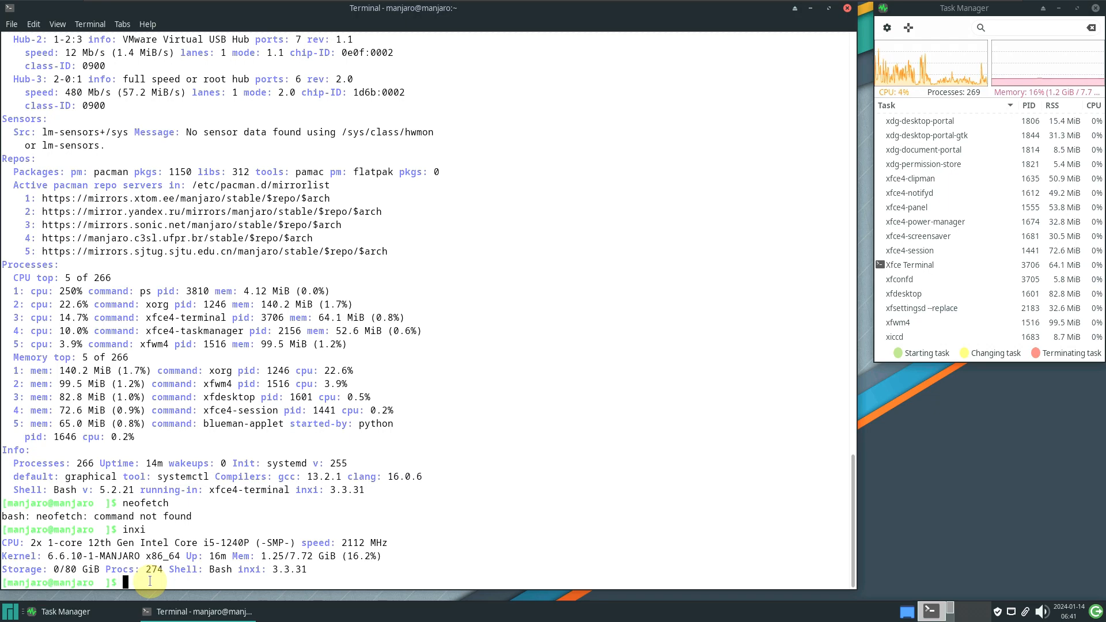
text(b)
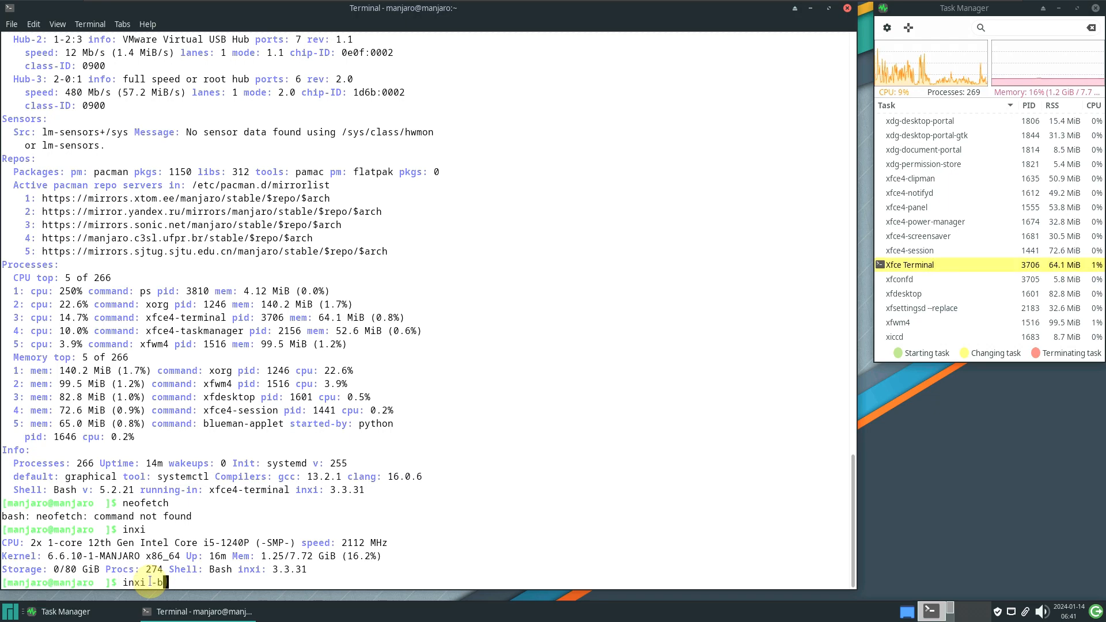
key(Return)
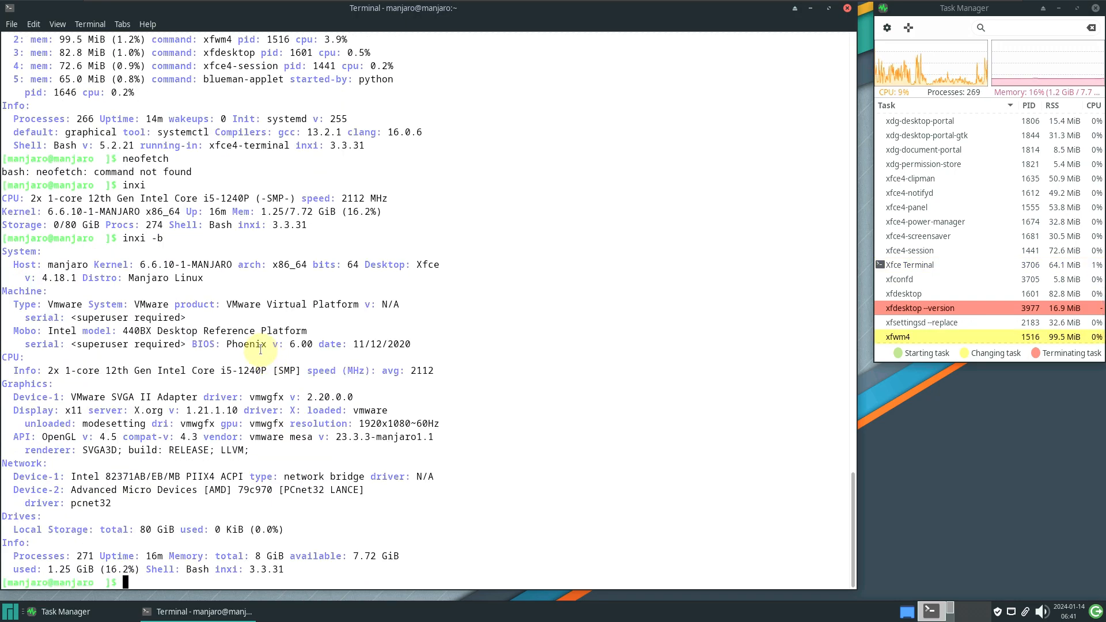
Run inxi -G for graphics details and inxi -F for the full hardware report
text(inxi -)
text(G)
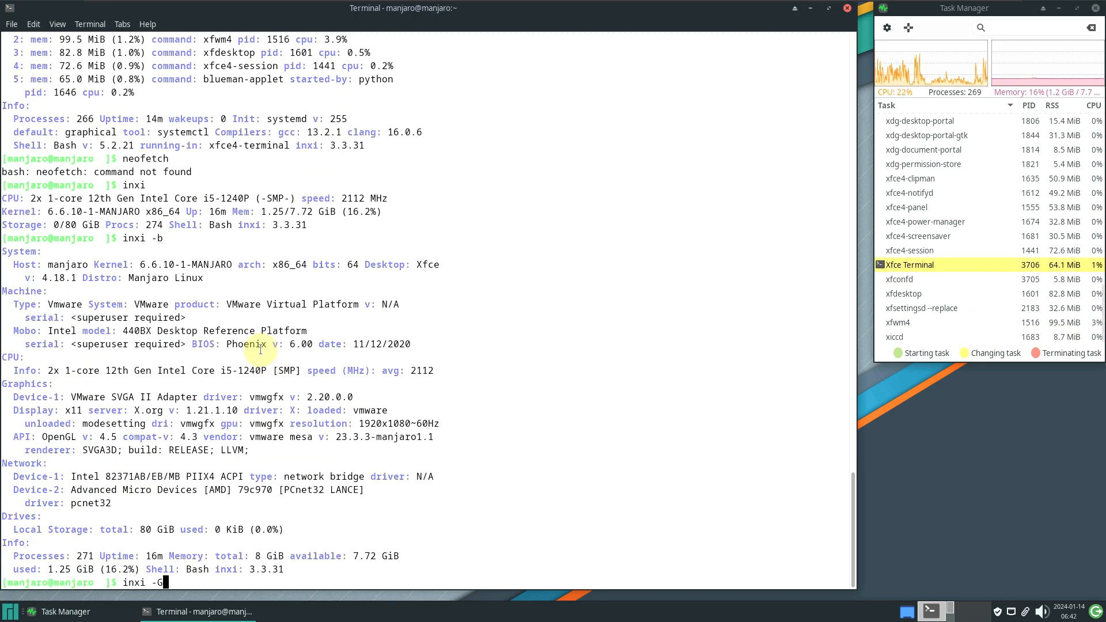
key(Return)
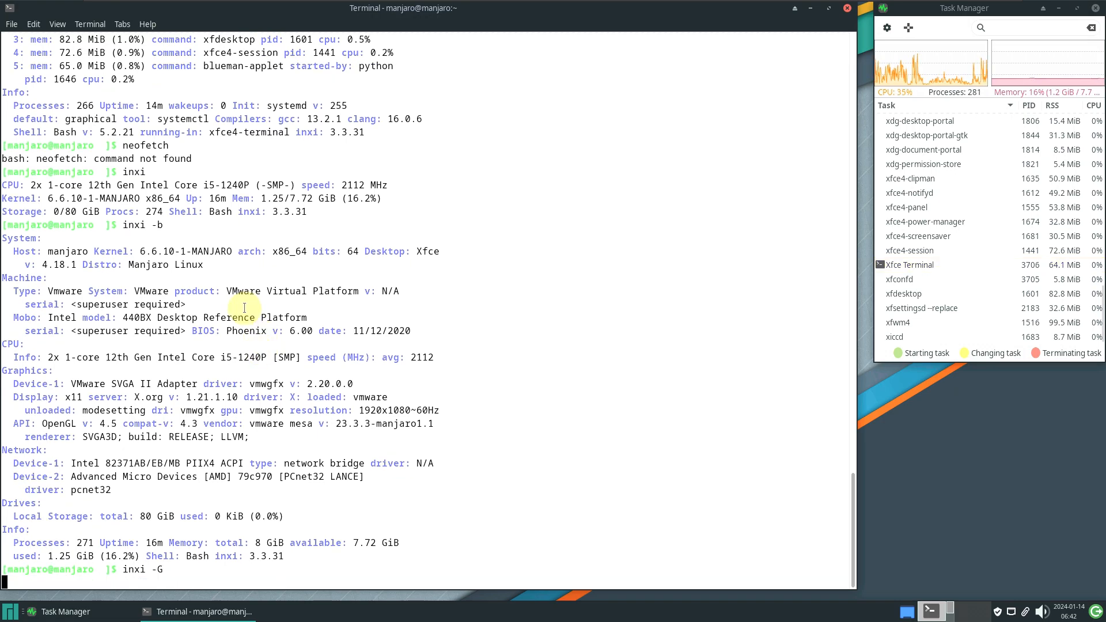
text(inxi -F)
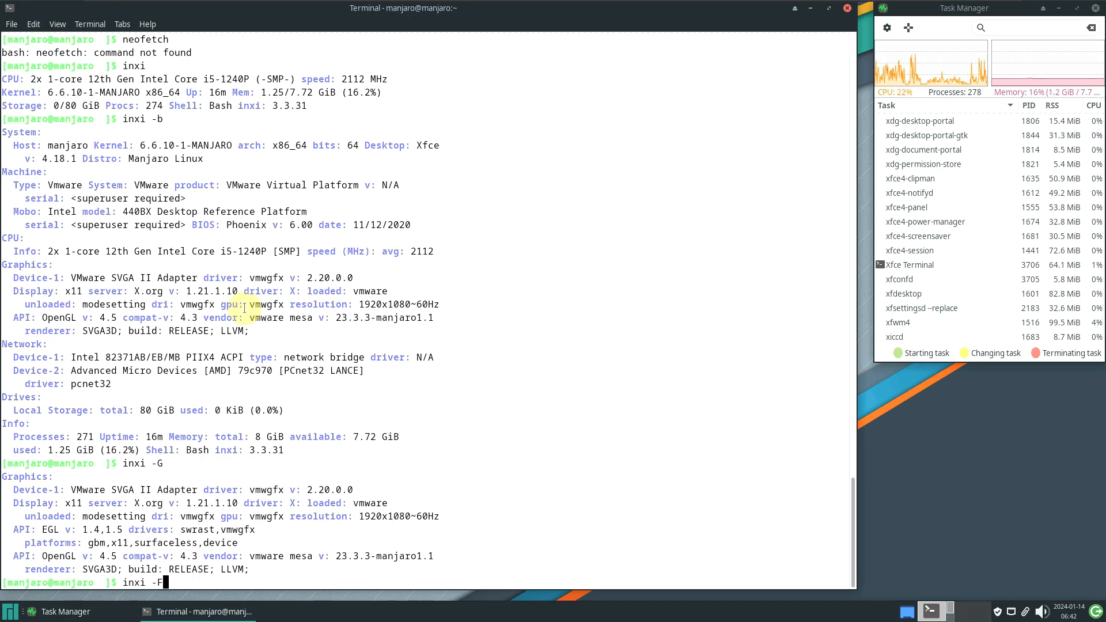
key(Return)
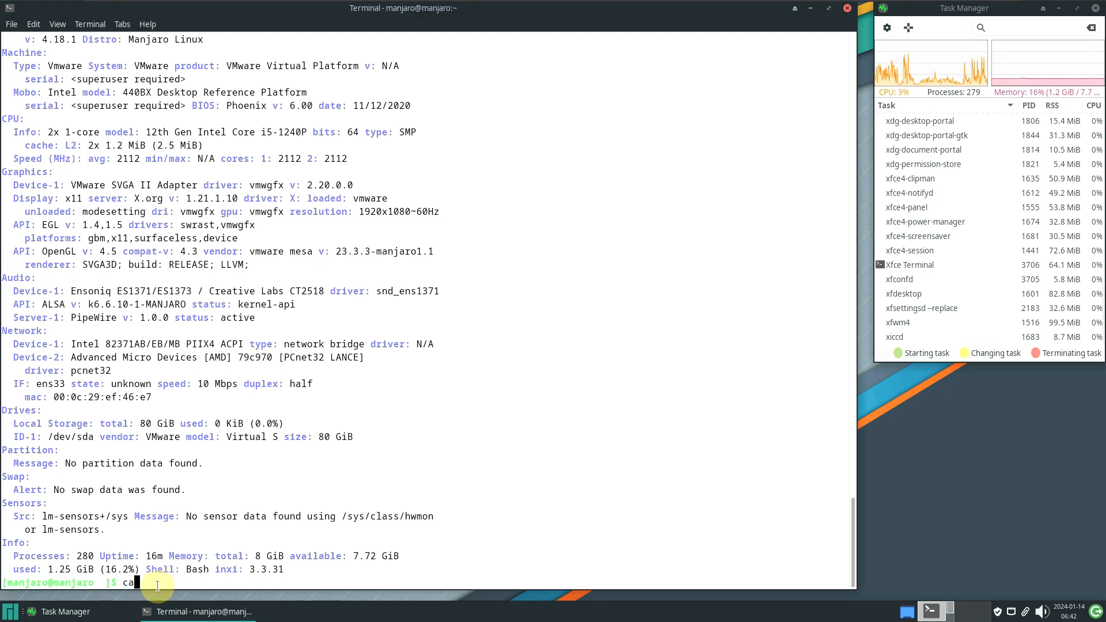
Show /etc/issue, launch htop, then close the terminal despite htop still running
text(/)
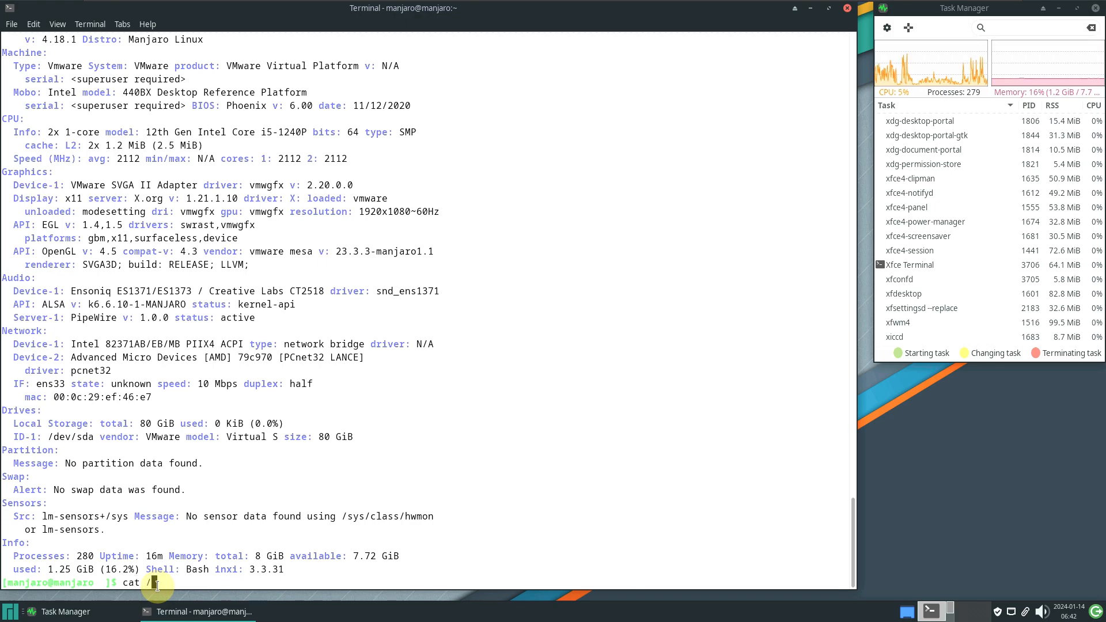
text(etc/issue)
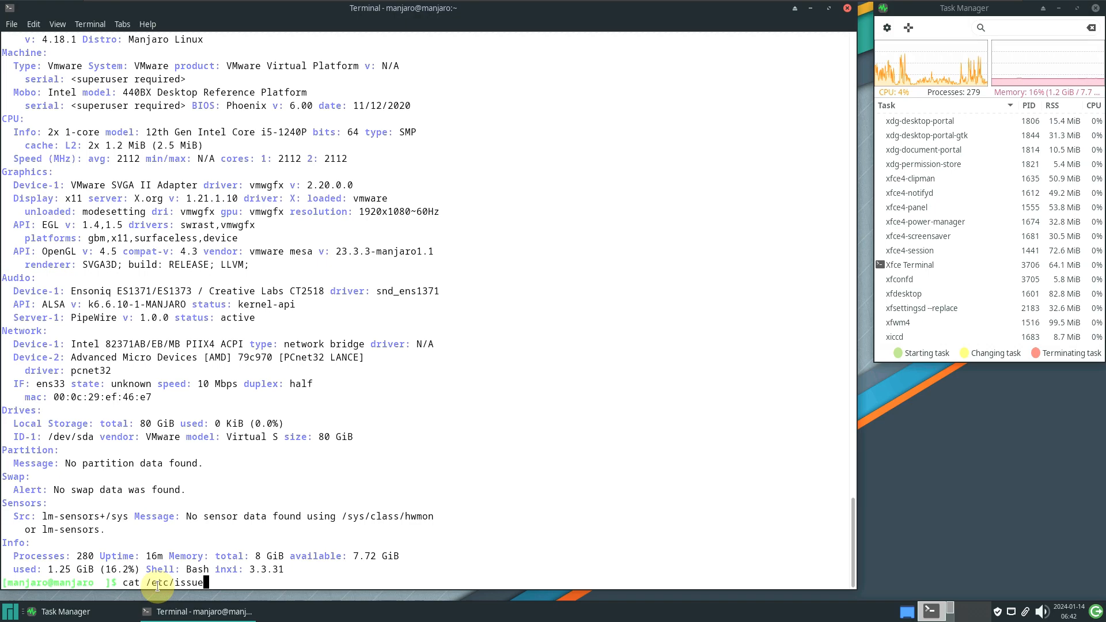
key(Return)
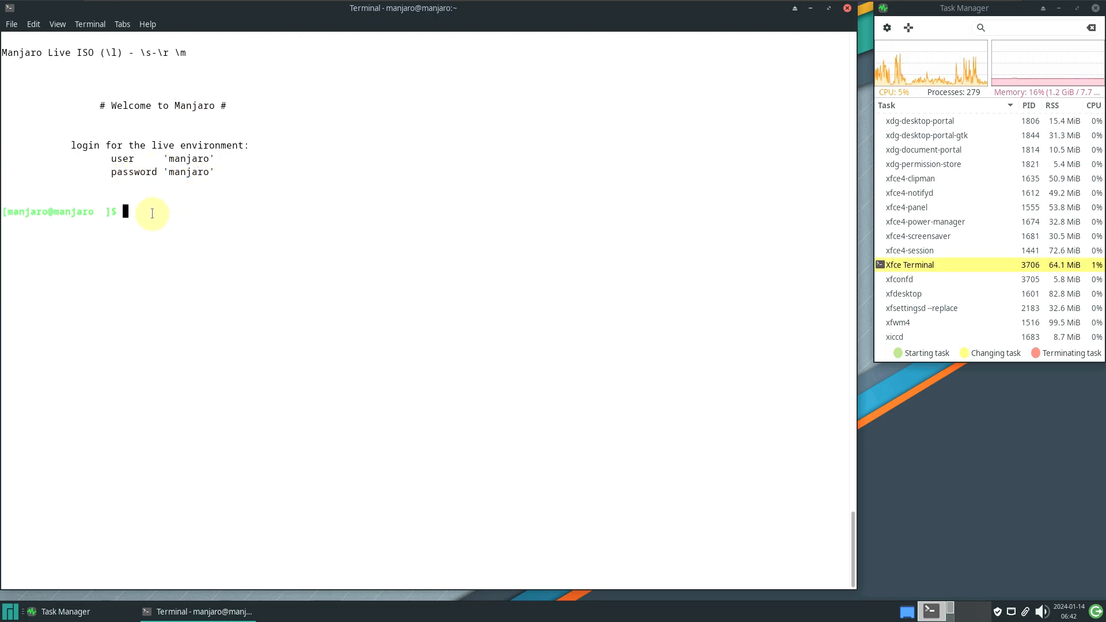
text(htop)
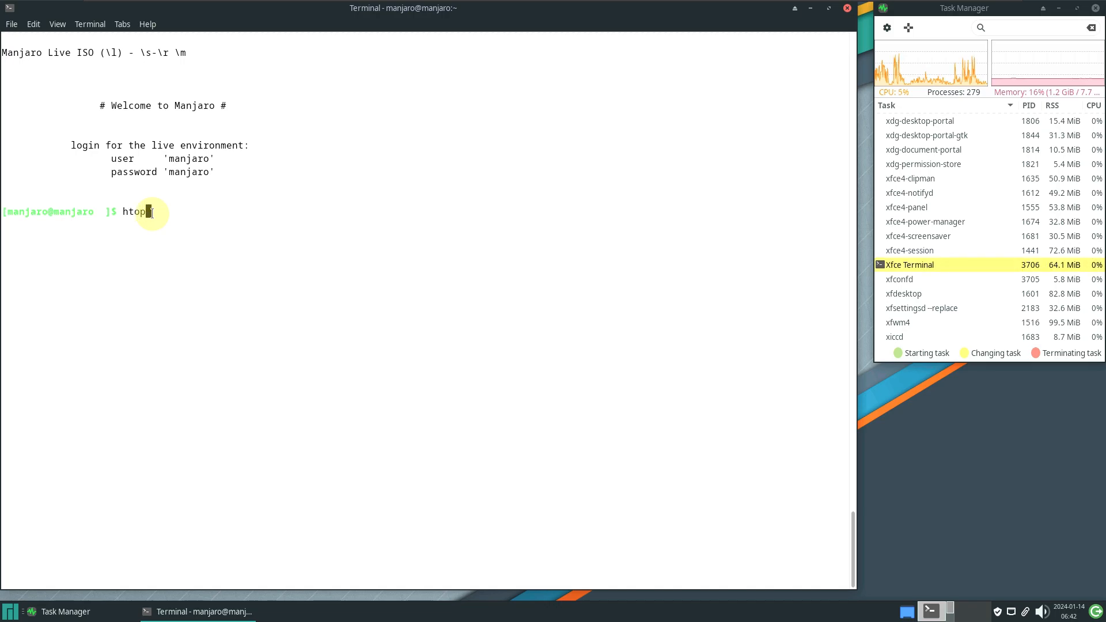
key(Return)
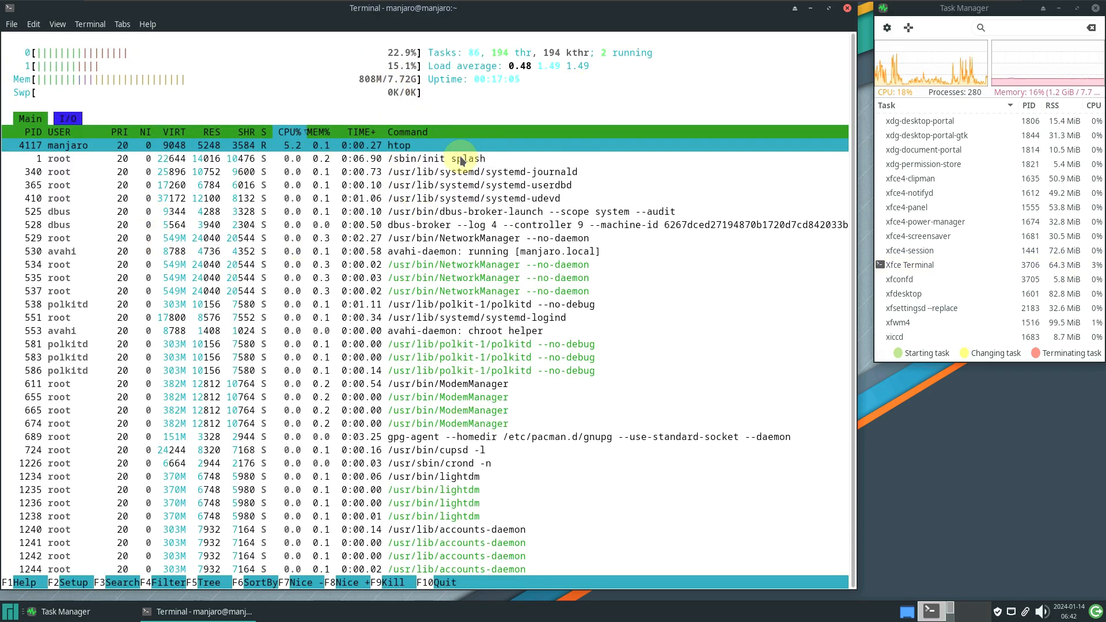
click(847, 11)
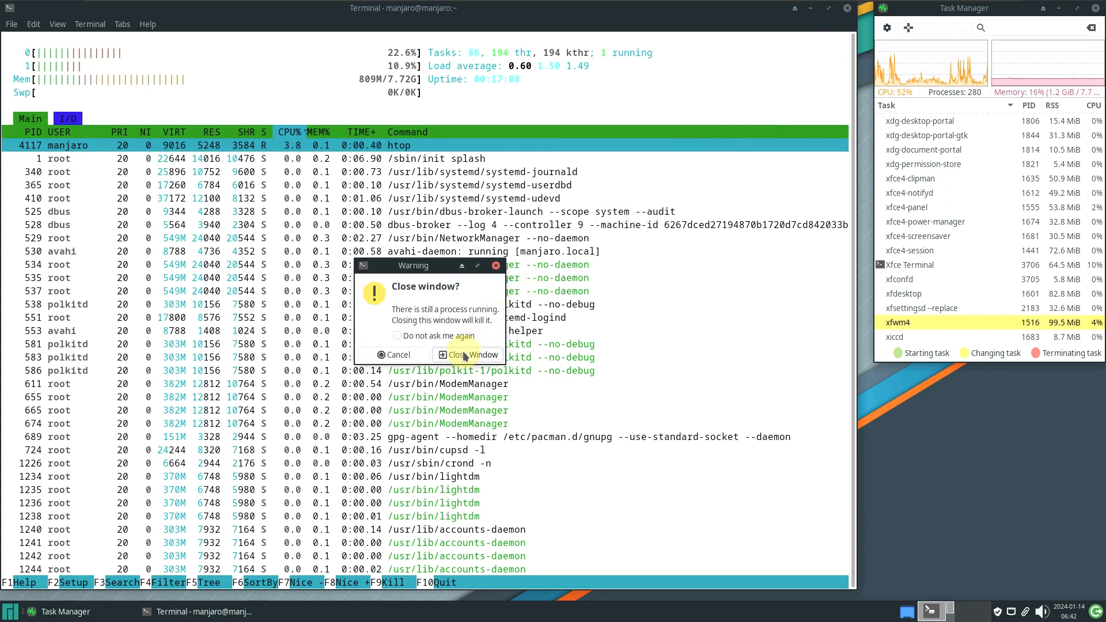
click(464, 355)
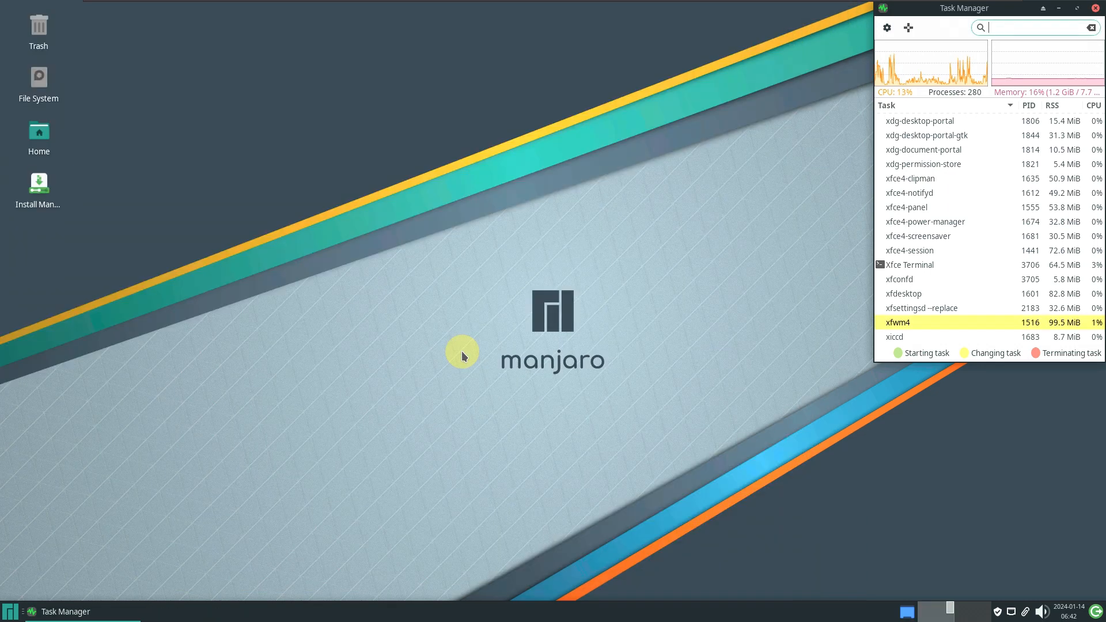
Start the installer from the Install Manjaro Linux desktop icon and move its window up-left
click(50, 198)
right_click(50, 195)
click(162, 161)
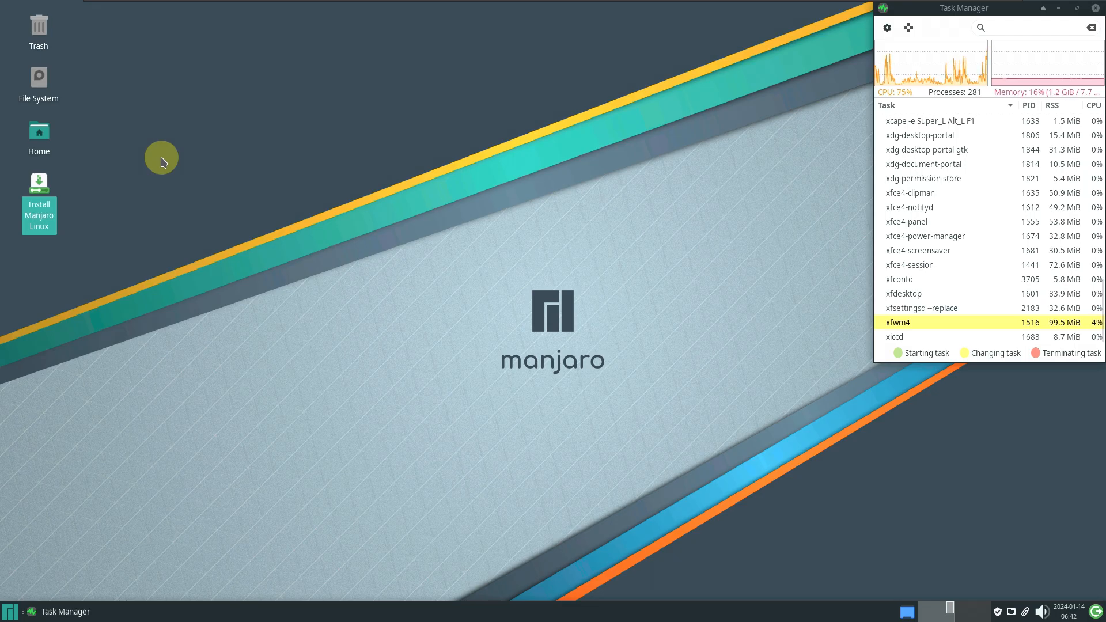
drag(452, 151, 338, 119)
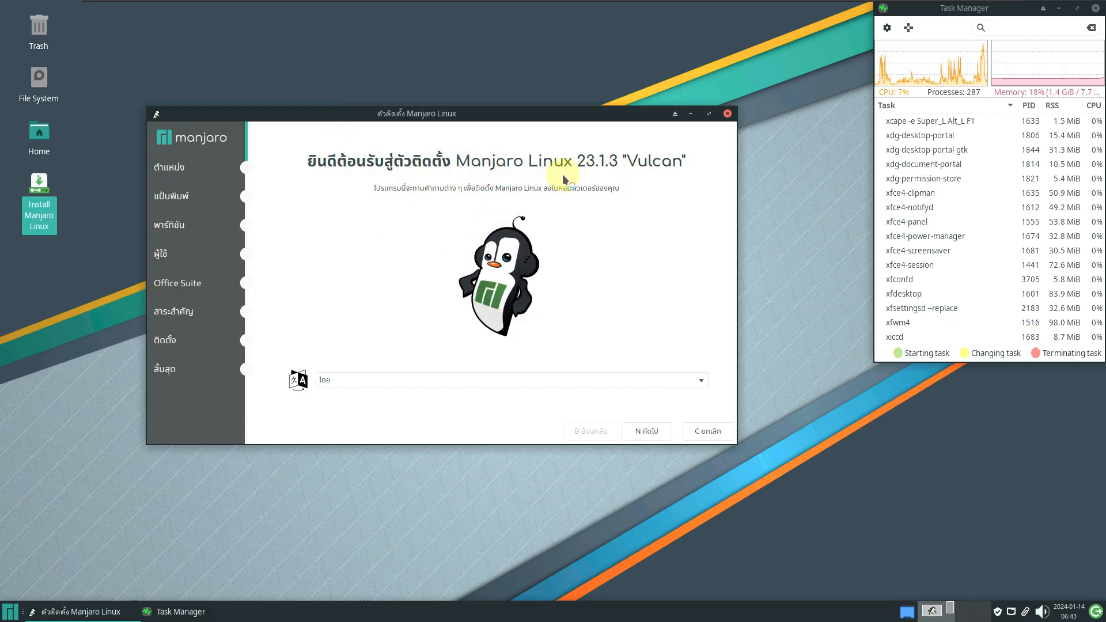
Choose American English, reposition and enlarge the installer window, and advance to Location
click(436, 381)
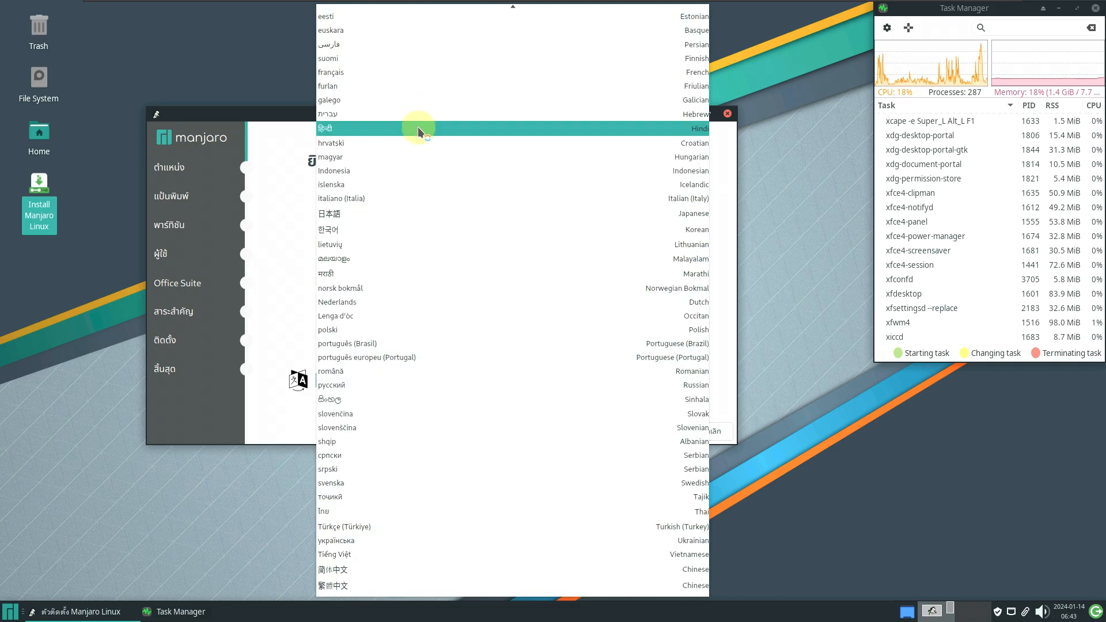
scroll(419, 285, up, 4)
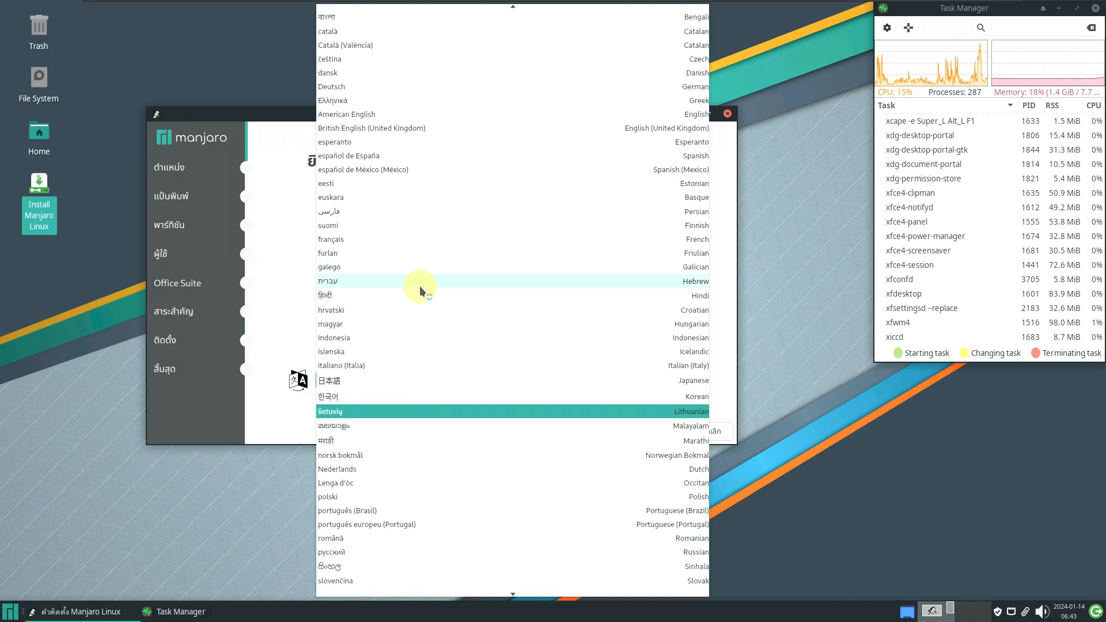
click(389, 115)
drag(404, 84, 373, 52)
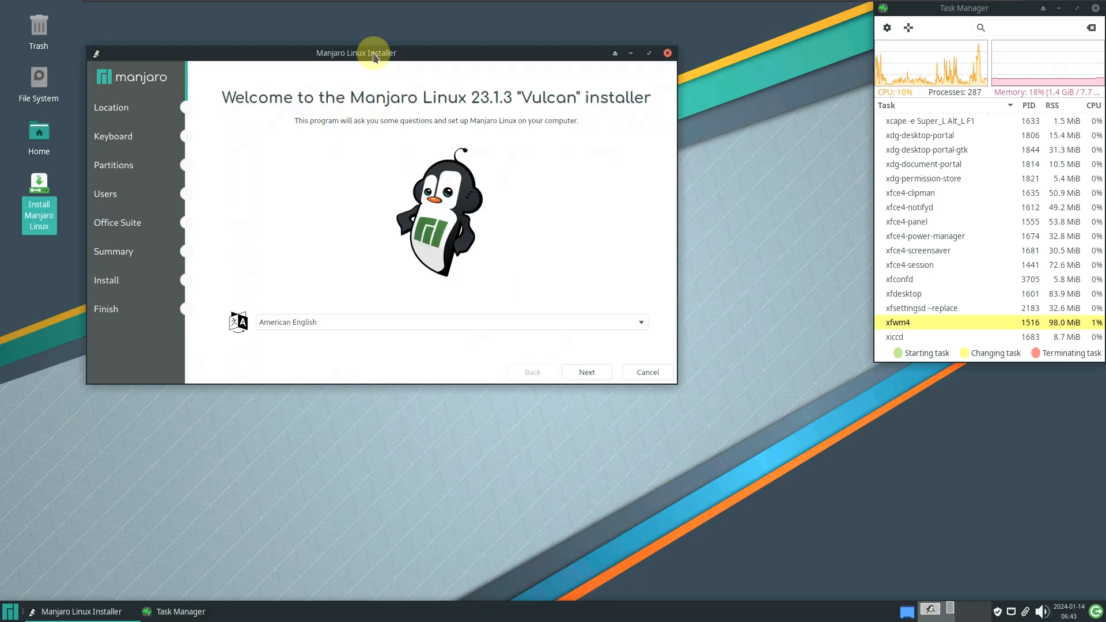
drag(677, 389, 824, 559)
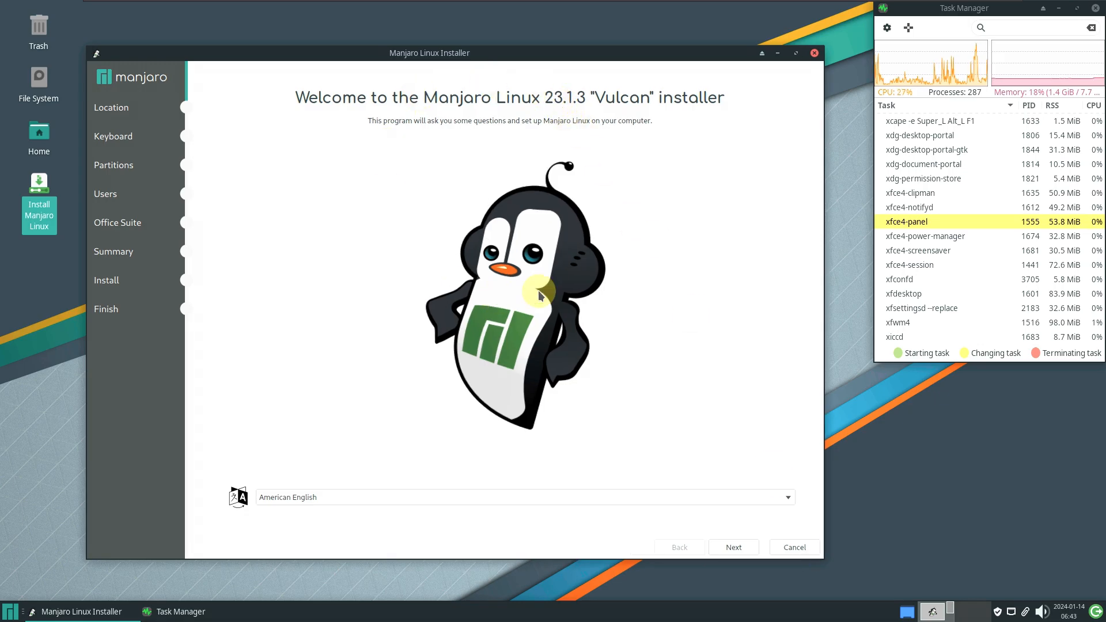
drag(518, 51, 494, 25)
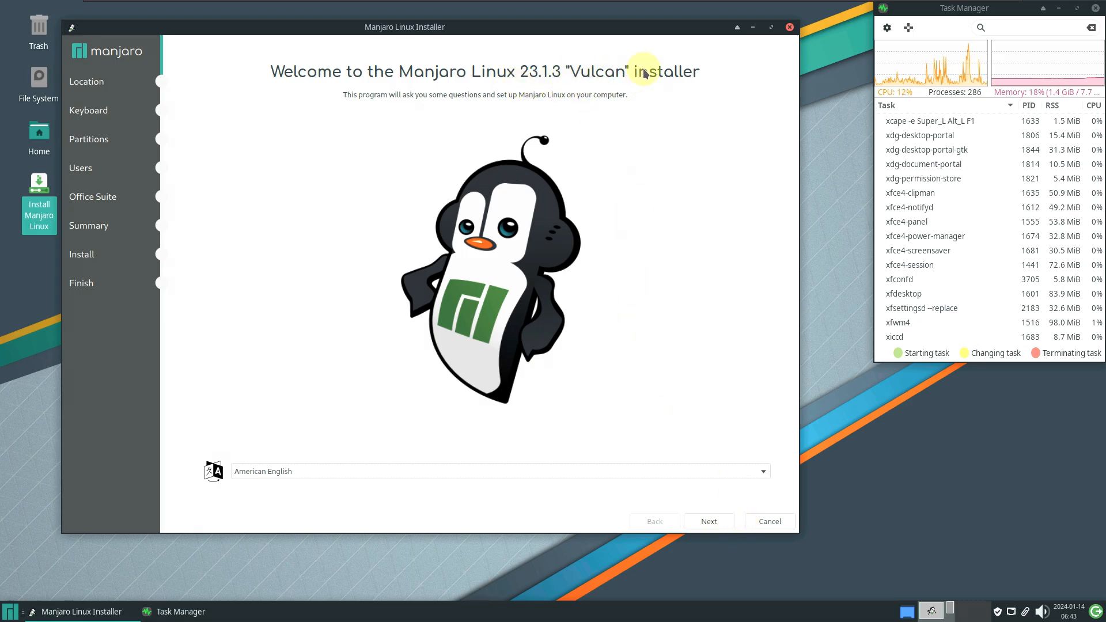
click(705, 525)
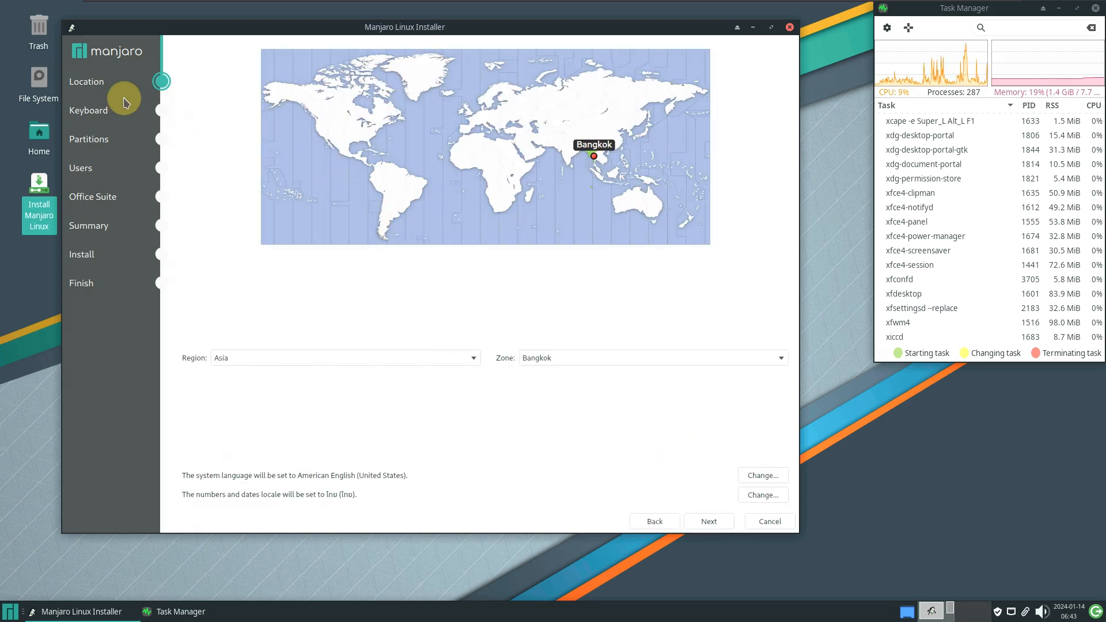
Set the location to region America, zone Los Angeles
click(321, 149)
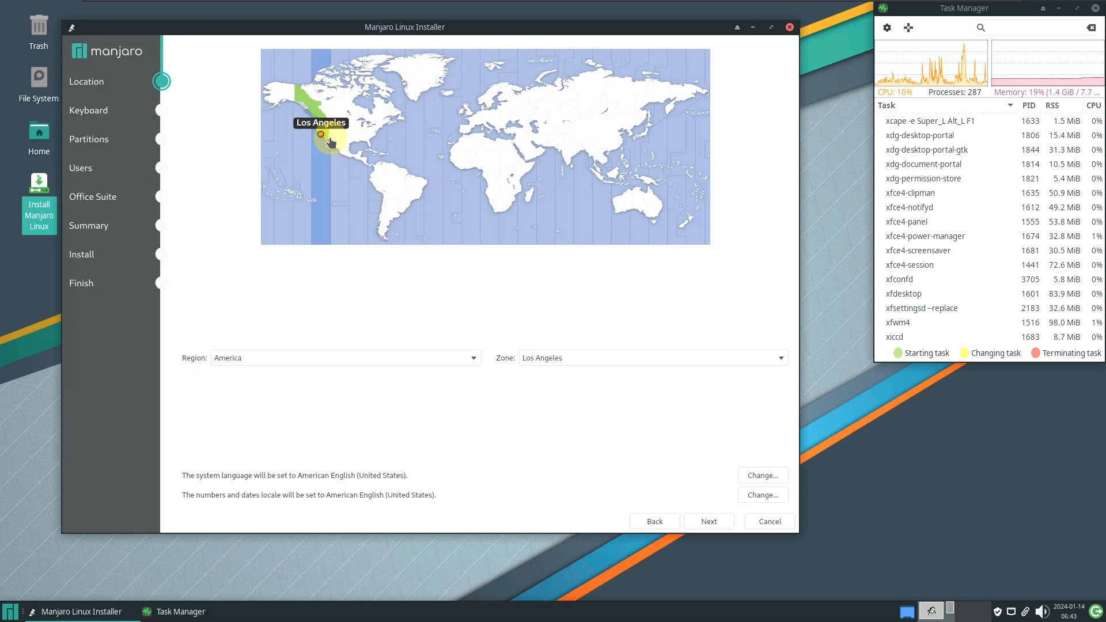
click(440, 355)
click(599, 391)
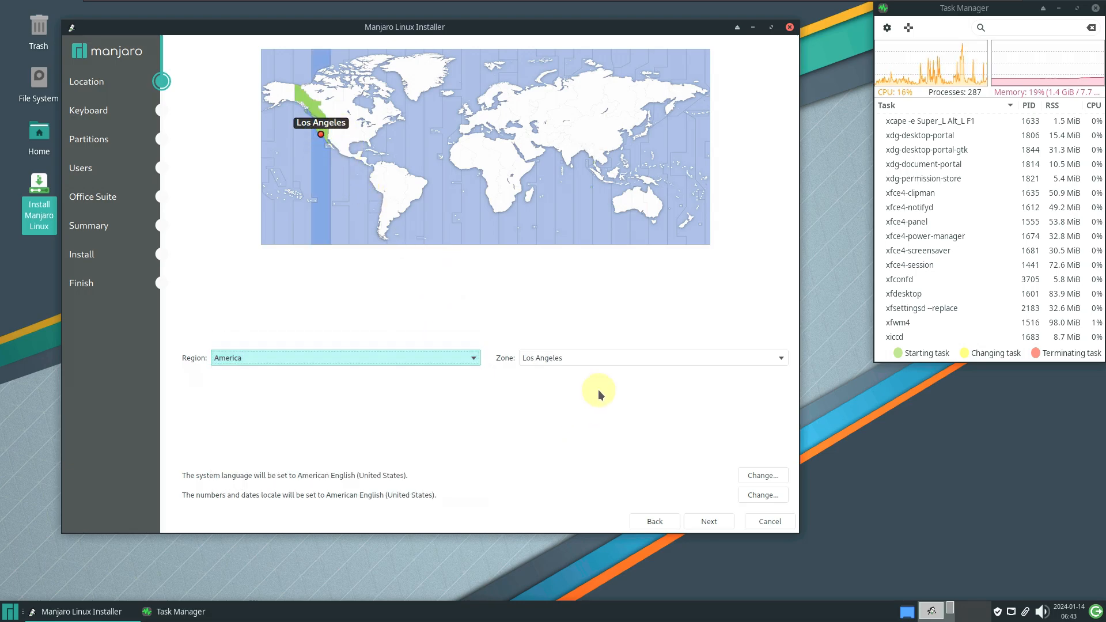
click(600, 358)
click(506, 179)
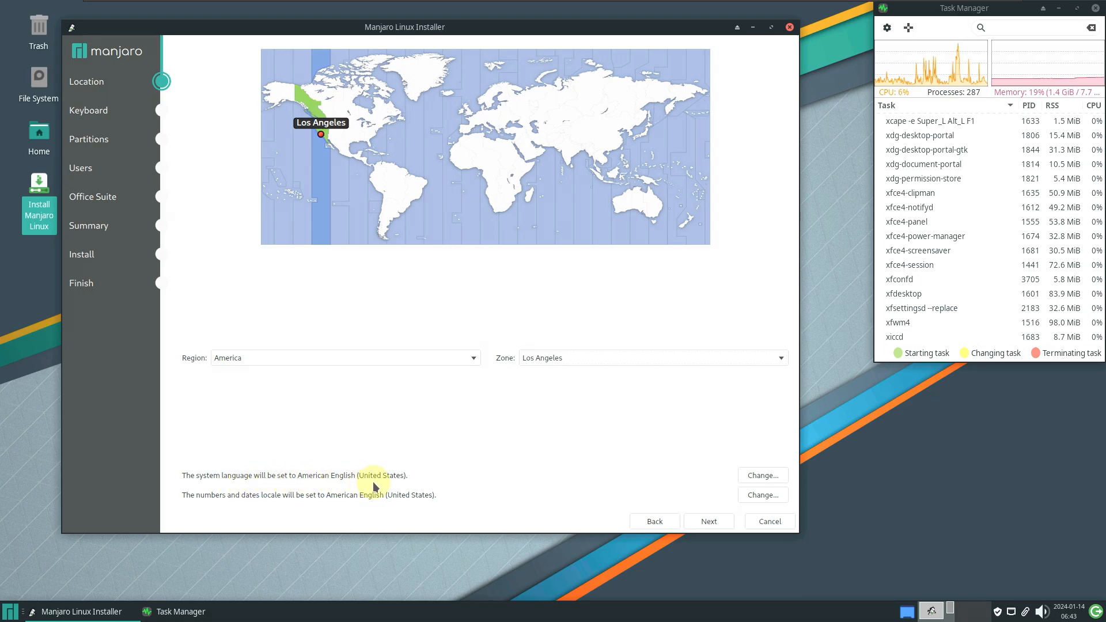
Review the locale settings, keep en_US.UTF-8, and continue to the Keyboard page
click(754, 478)
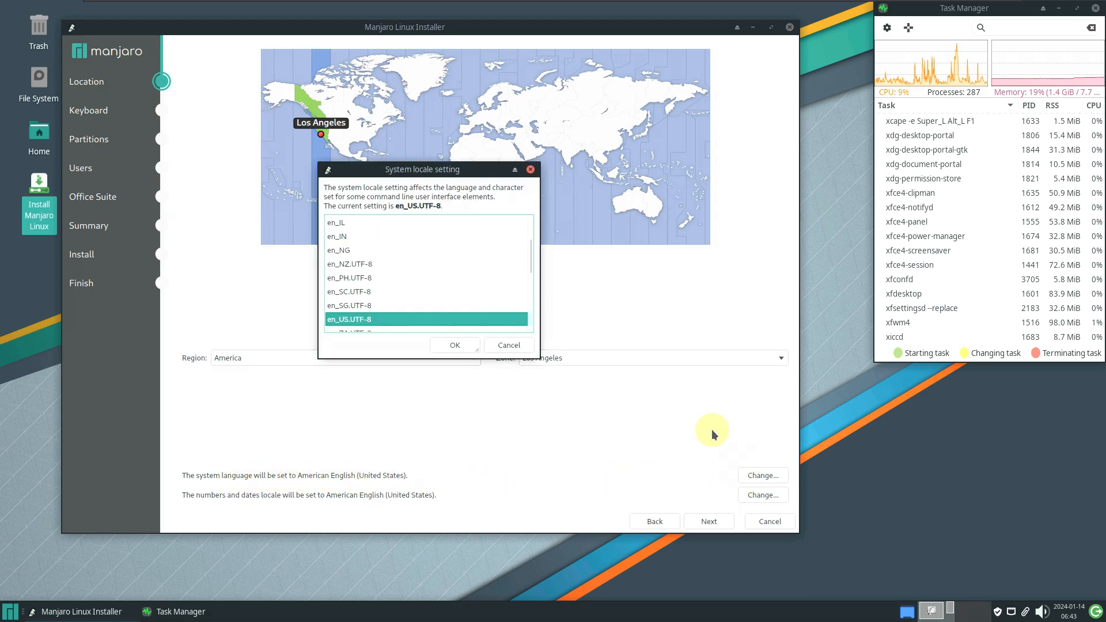
click(509, 345)
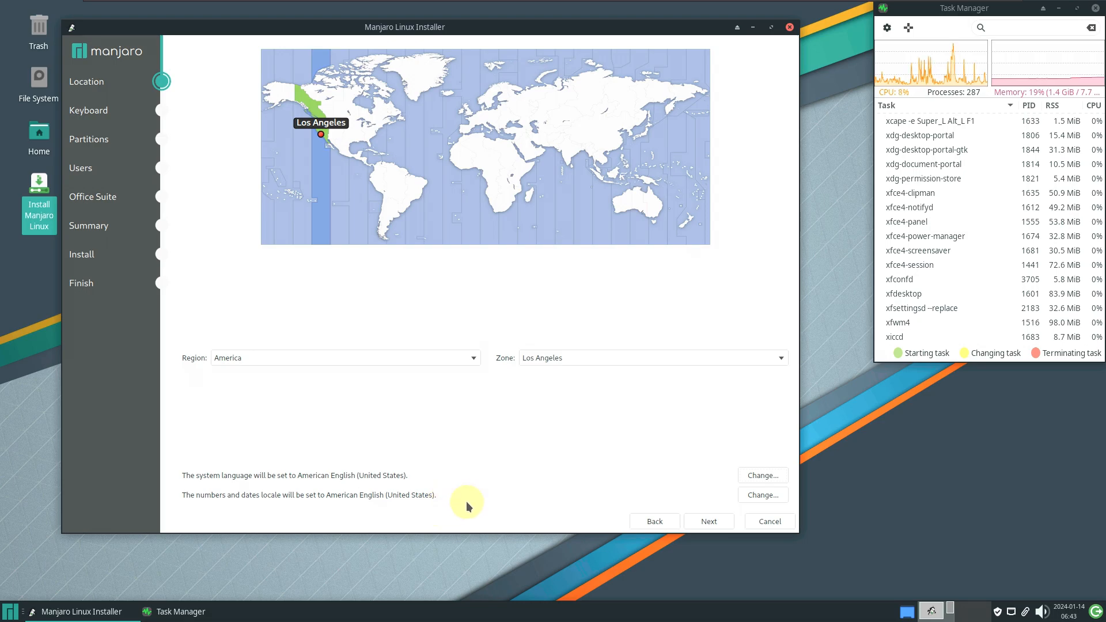
click(749, 497)
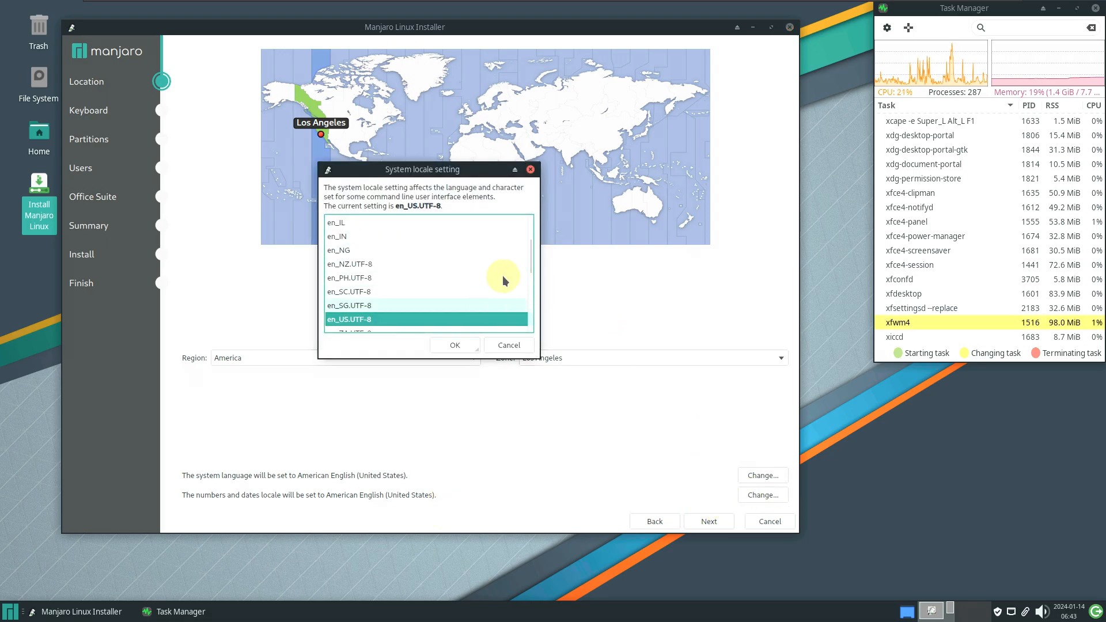
click(519, 346)
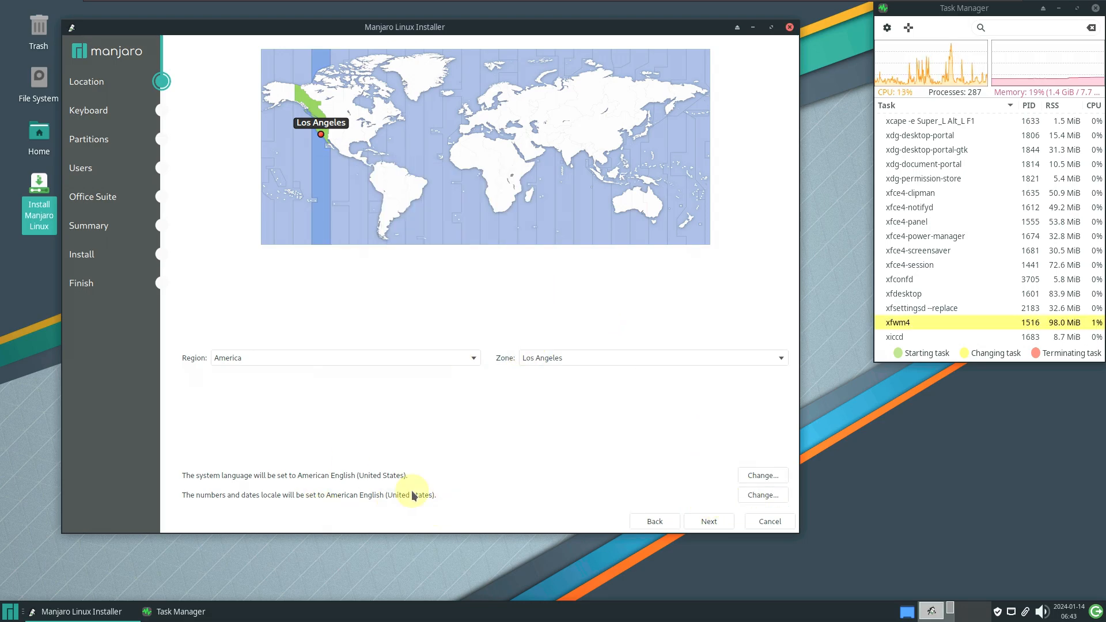
click(708, 522)
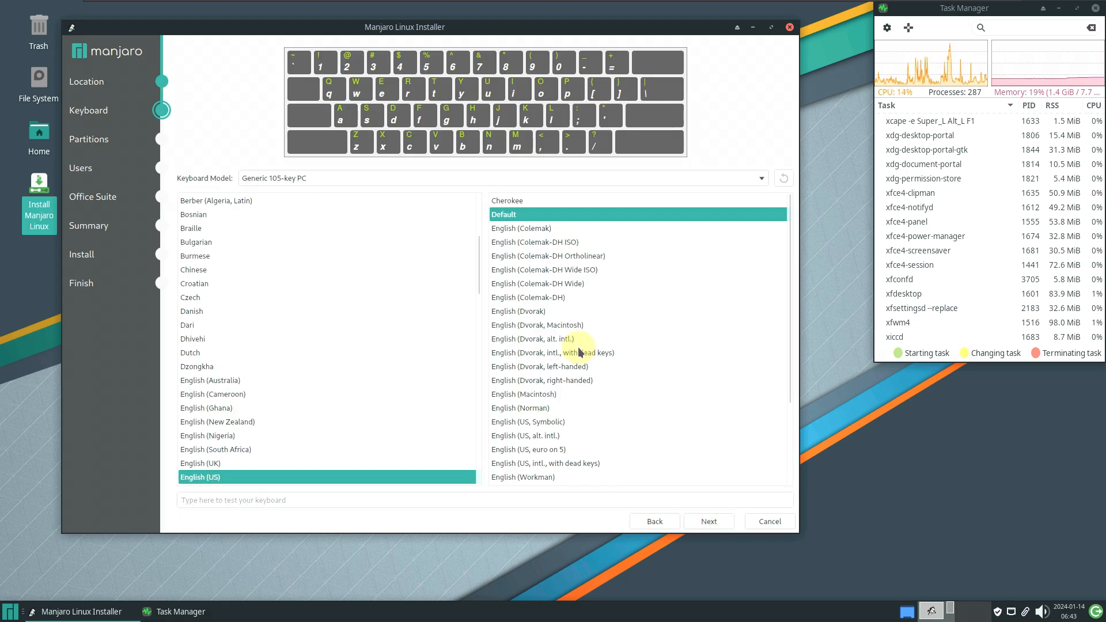
Choose Dell as the keyboard model, keep the English (US) Default layout, and continue
click(292, 180)
scroll(328, 247, up, 2)
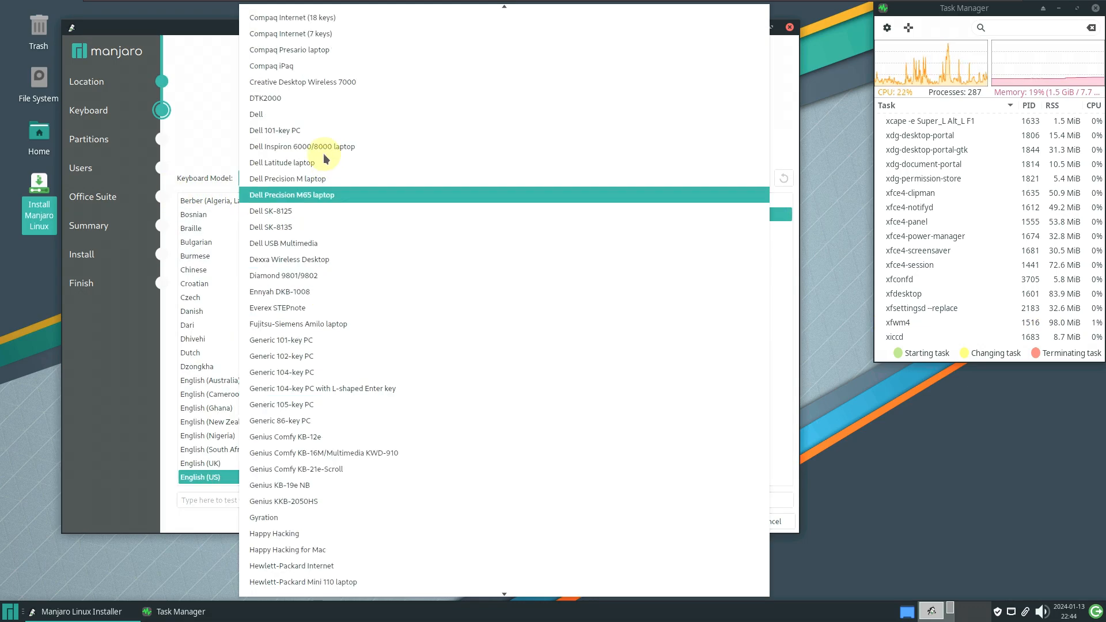
click(309, 113)
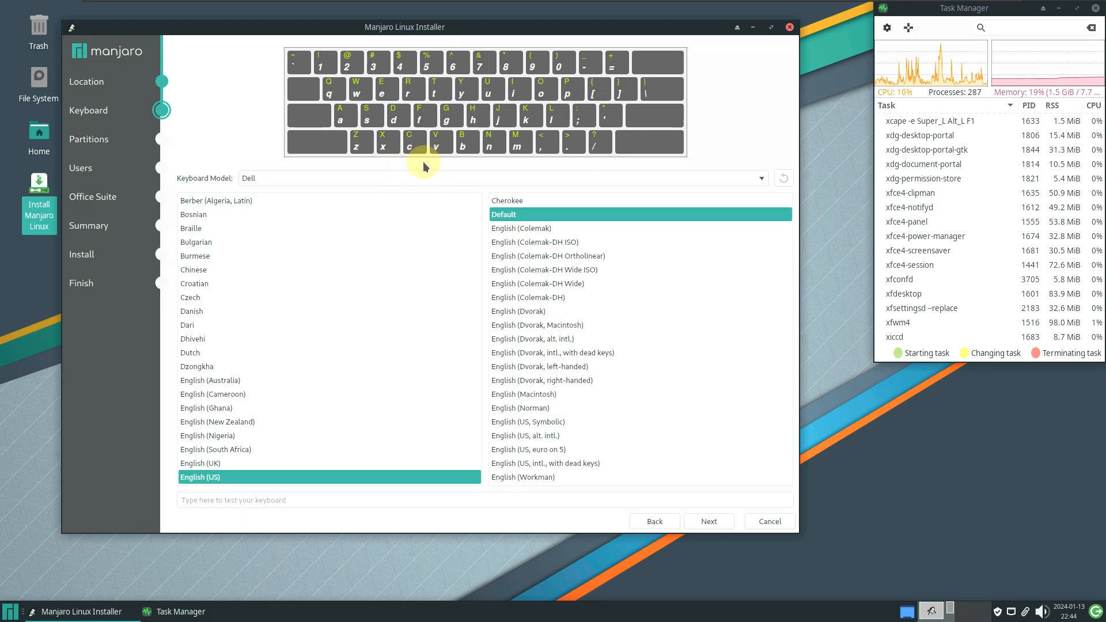
scroll(338, 276, down, 1)
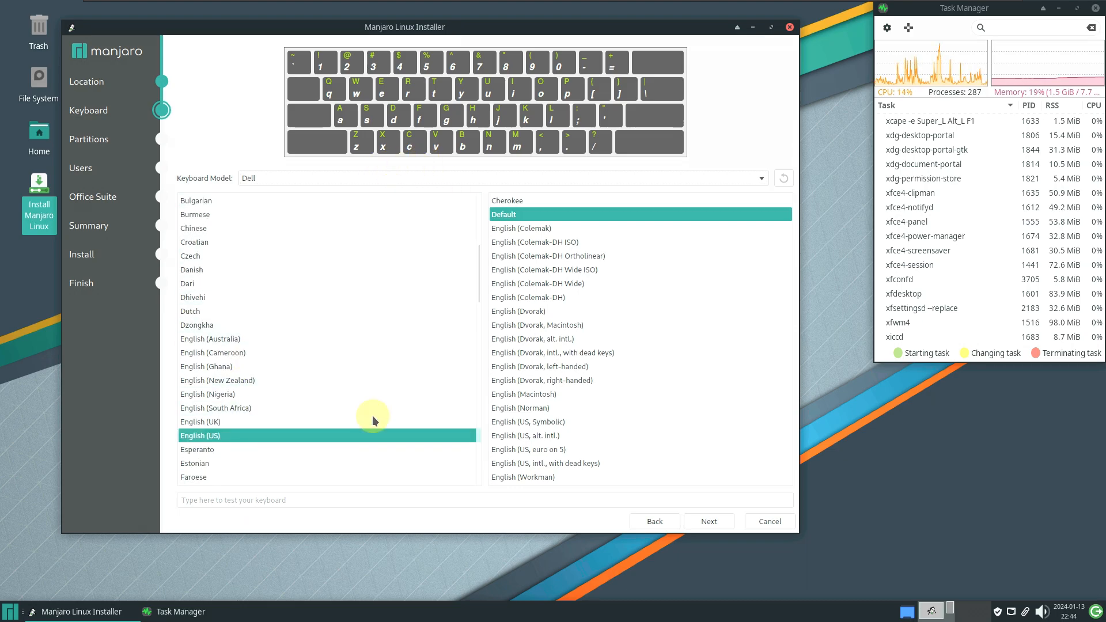
mouse_move(479, 255)
mouse_down()
mouse_move(481, 180)
mouse_move(476, 521)
mouse_move(471, 249)
mouse_move(476, 262)
mouse_up()
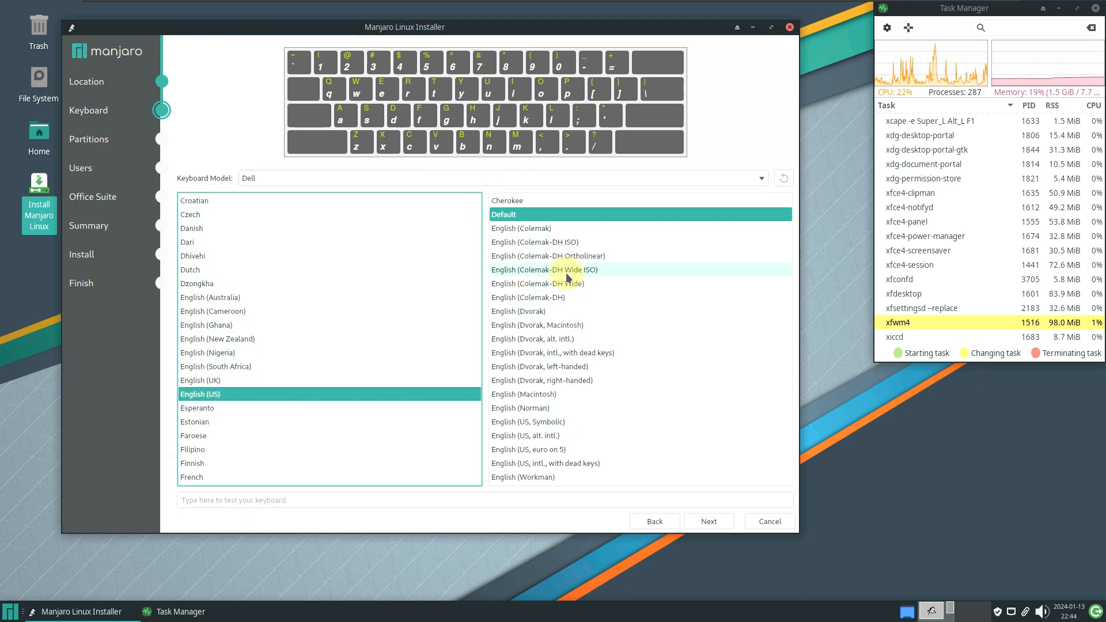
click(723, 526)
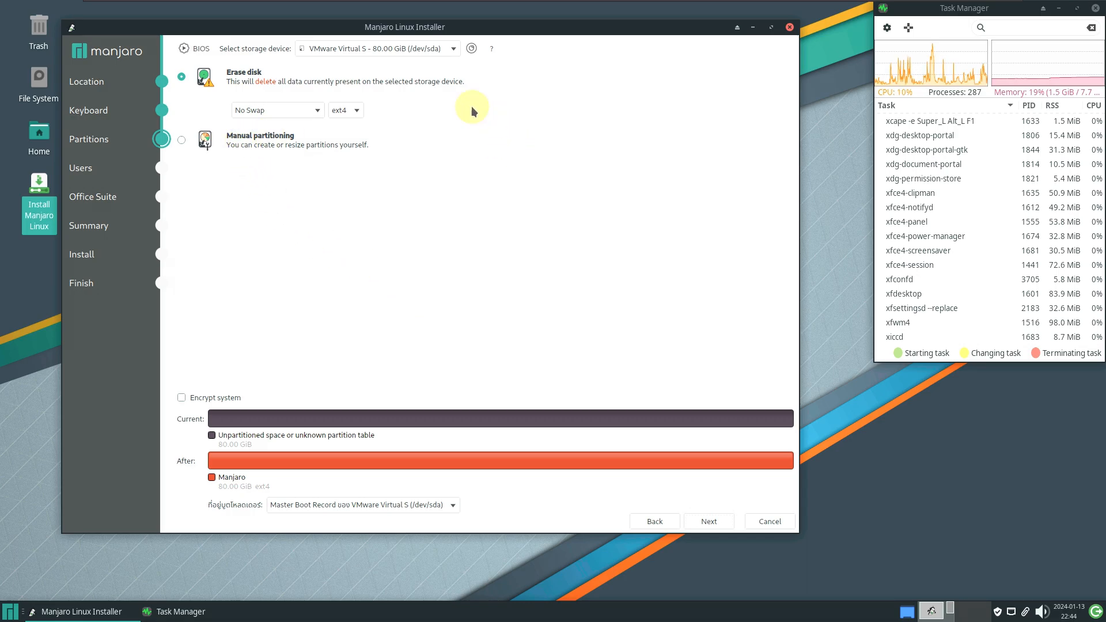
Keep the VMware virtual disk as target and, after previewing Manual partitioning, choose Erase disk
click(406, 52)
click(407, 52)
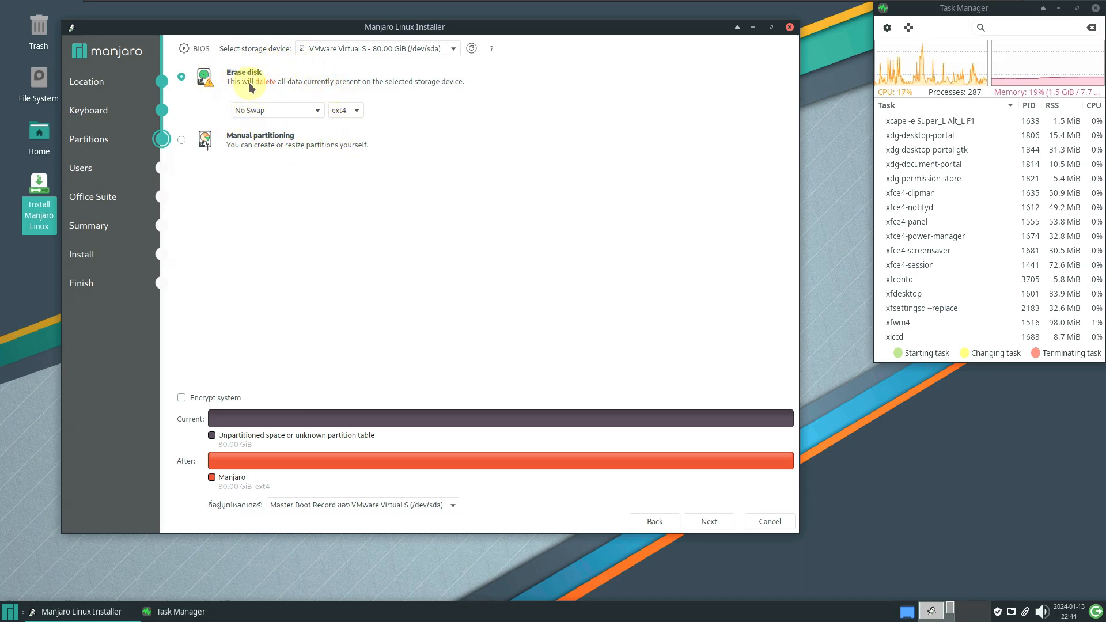
click(183, 140)
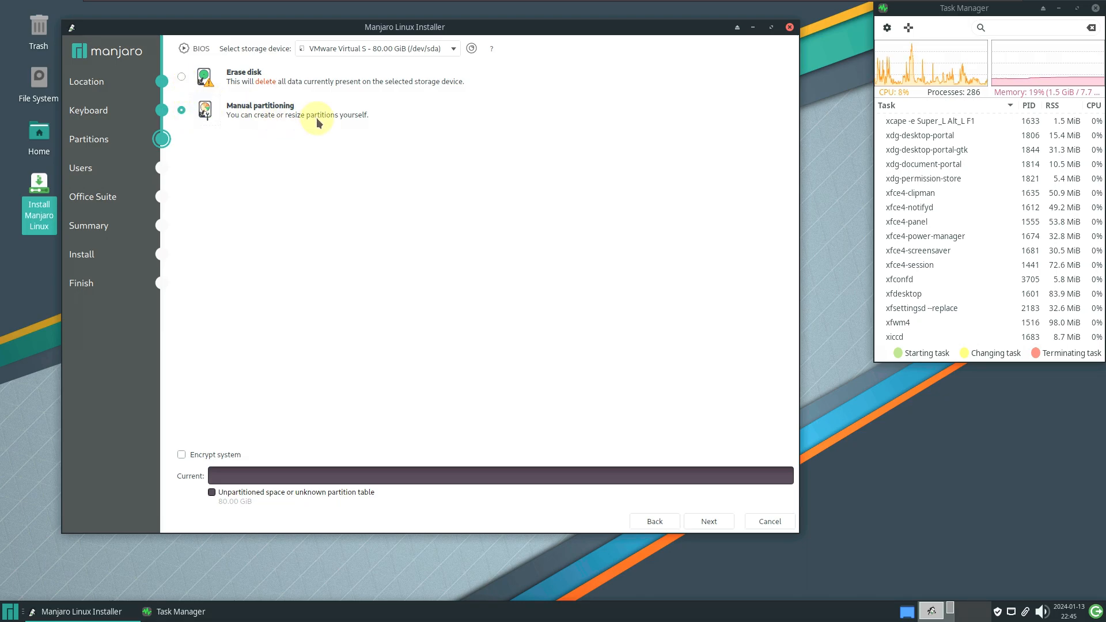
click(182, 77)
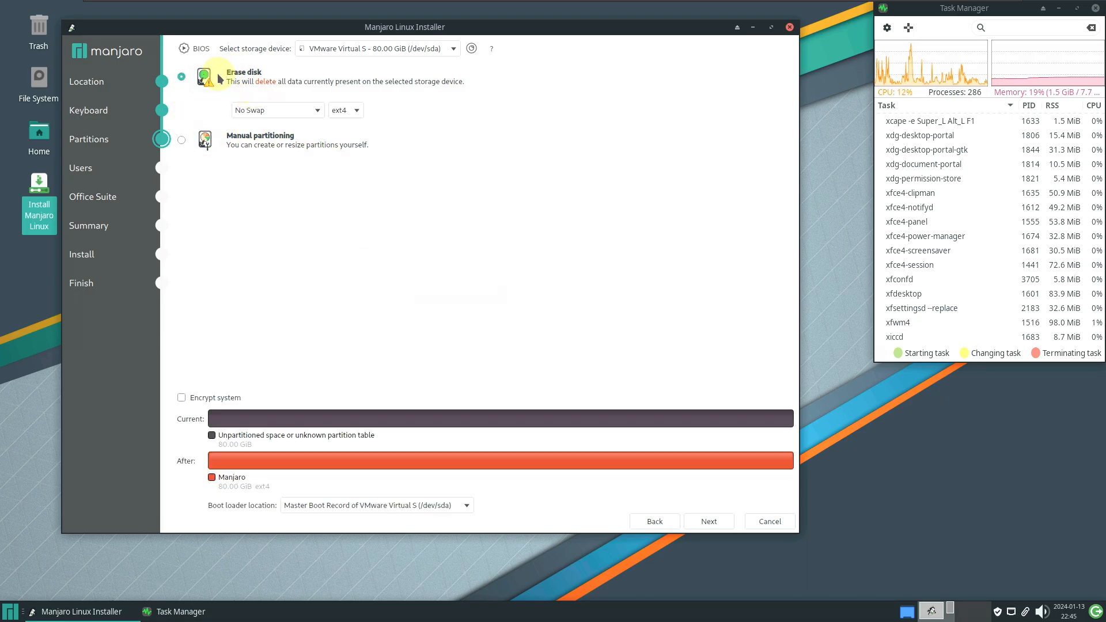
Keep No Swap and ext4 as the filesystem for the erased 80 GB disk
click(299, 111)
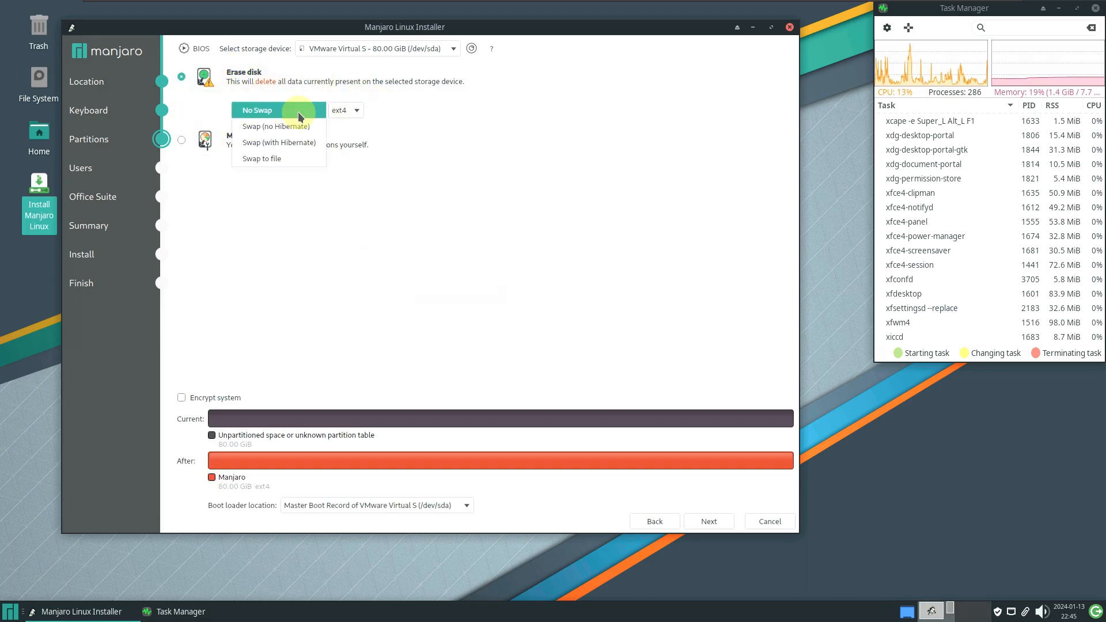
click(455, 110)
click(346, 110)
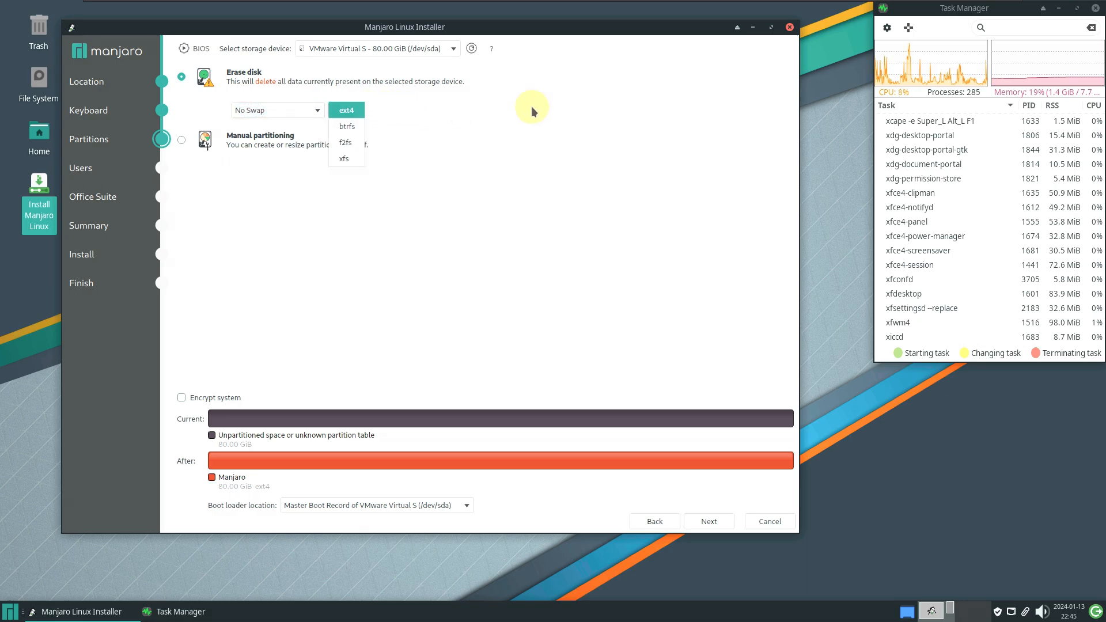
click(467, 131)
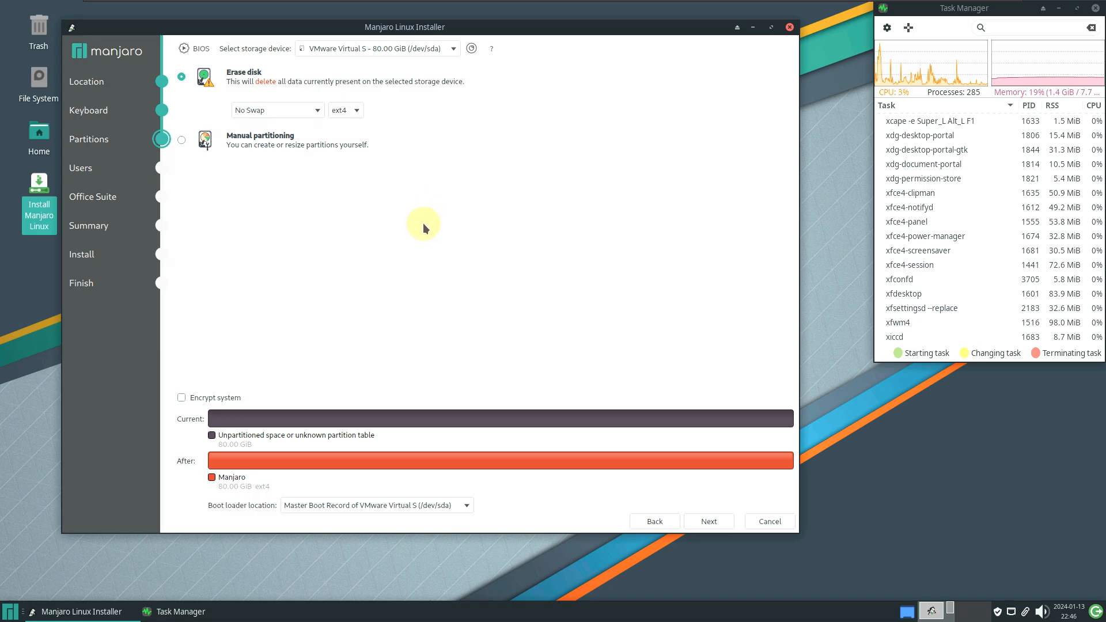
Leave Encrypt system off, keep the boot loader on the Master Boot Record, and continue
click(216, 397)
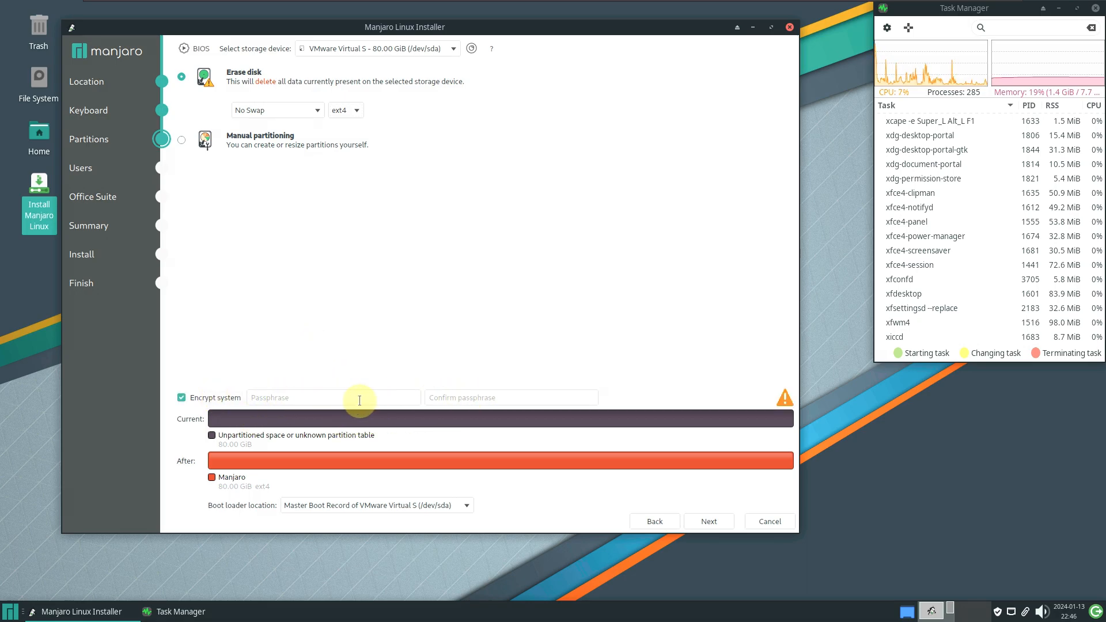
click(222, 398)
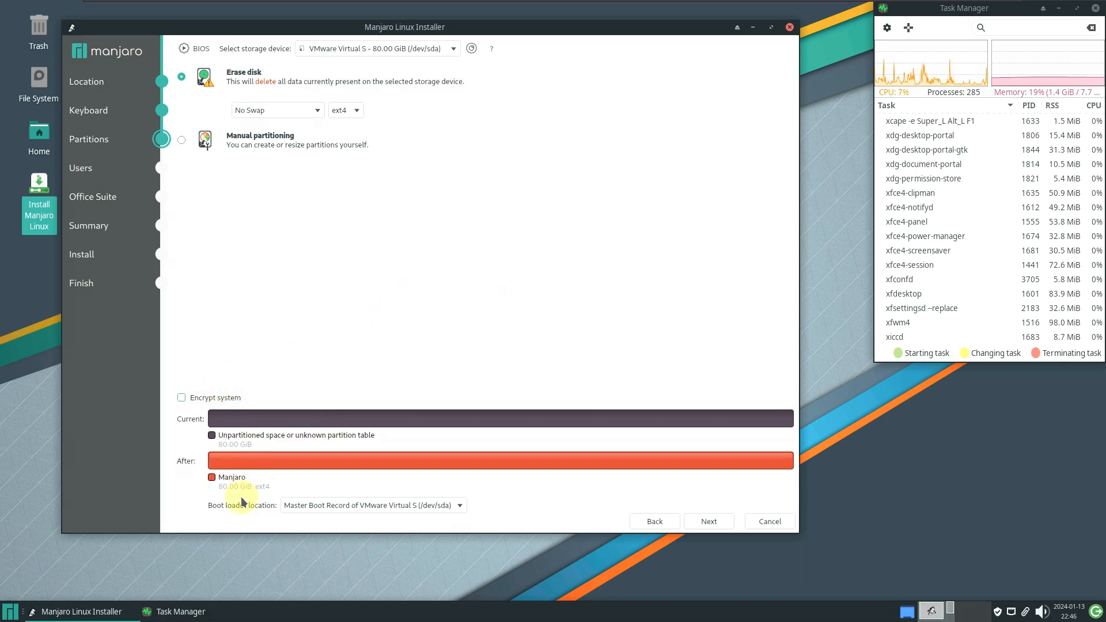
click(311, 505)
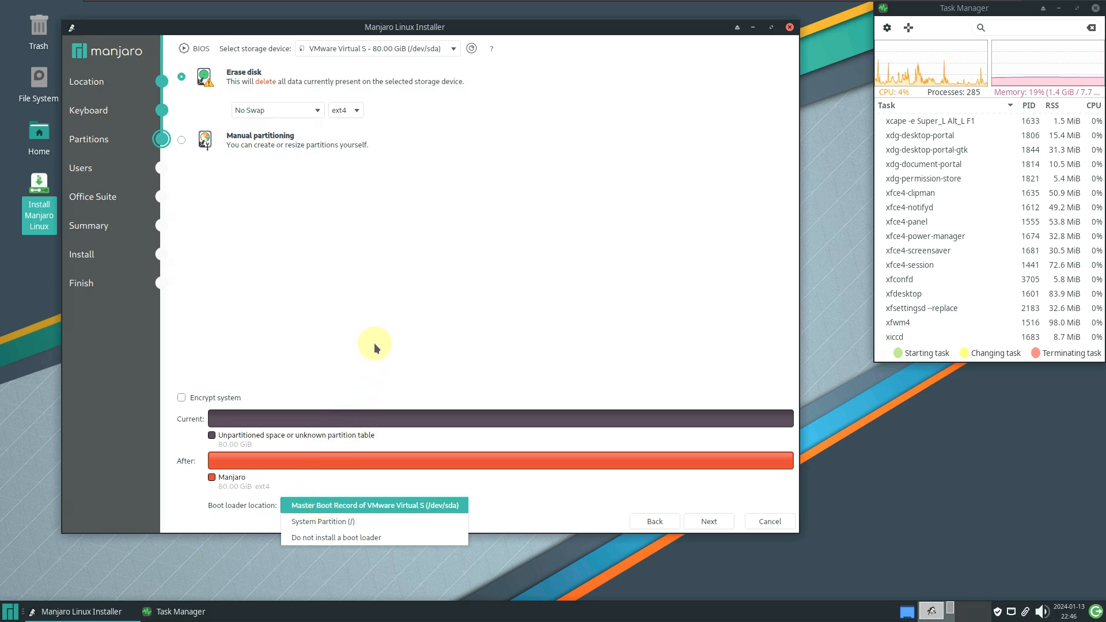
click(400, 329)
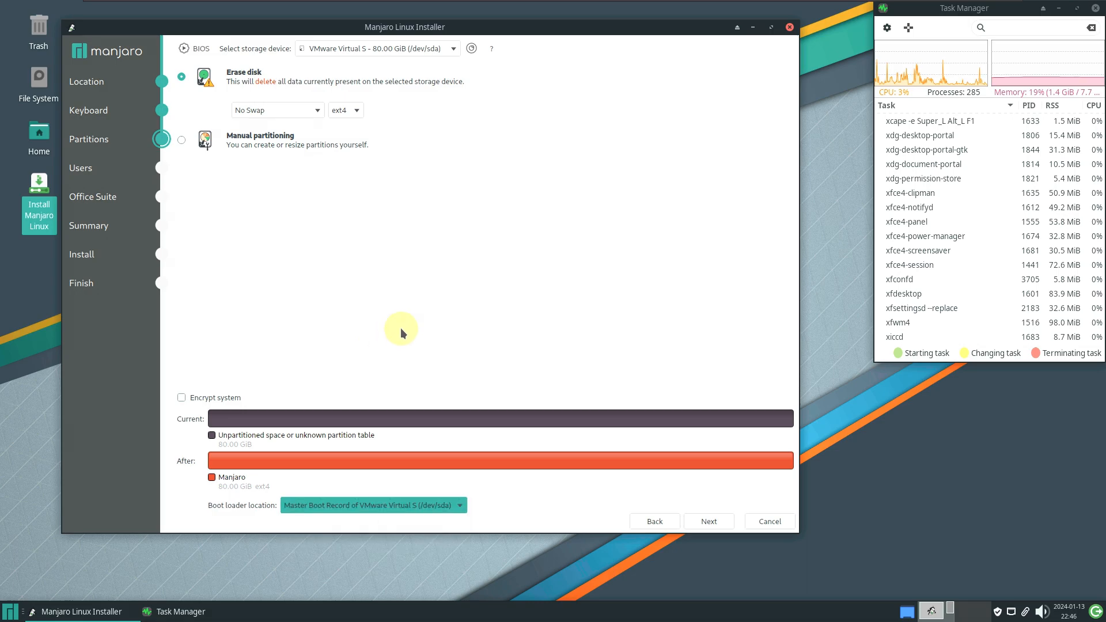
click(710, 521)
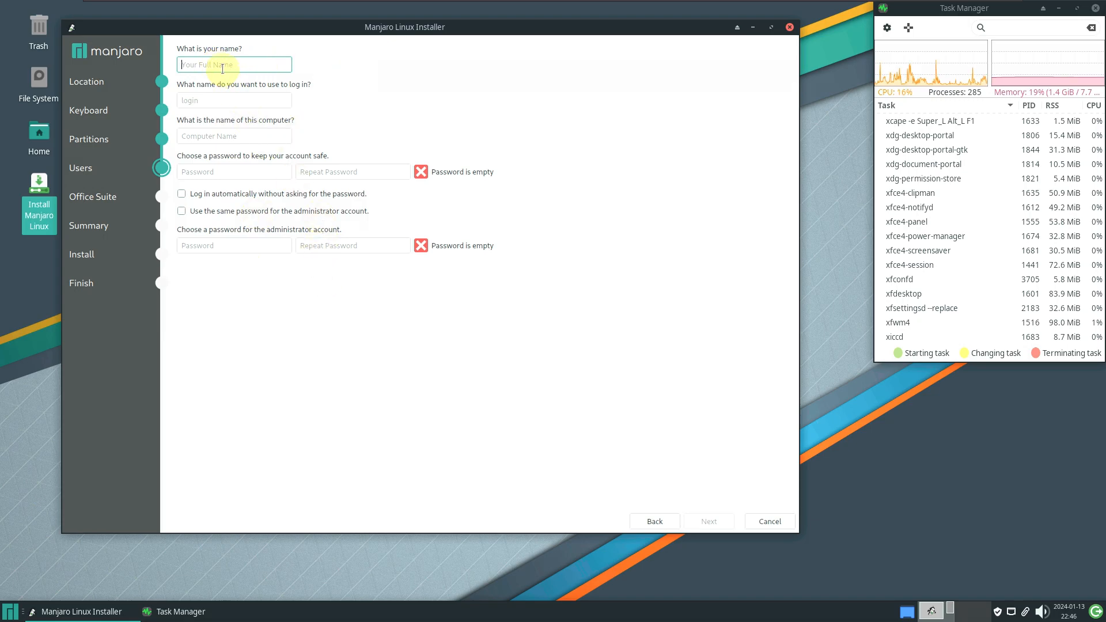
Type 9to5linux as the full name and copy it into the login name field
text(9)
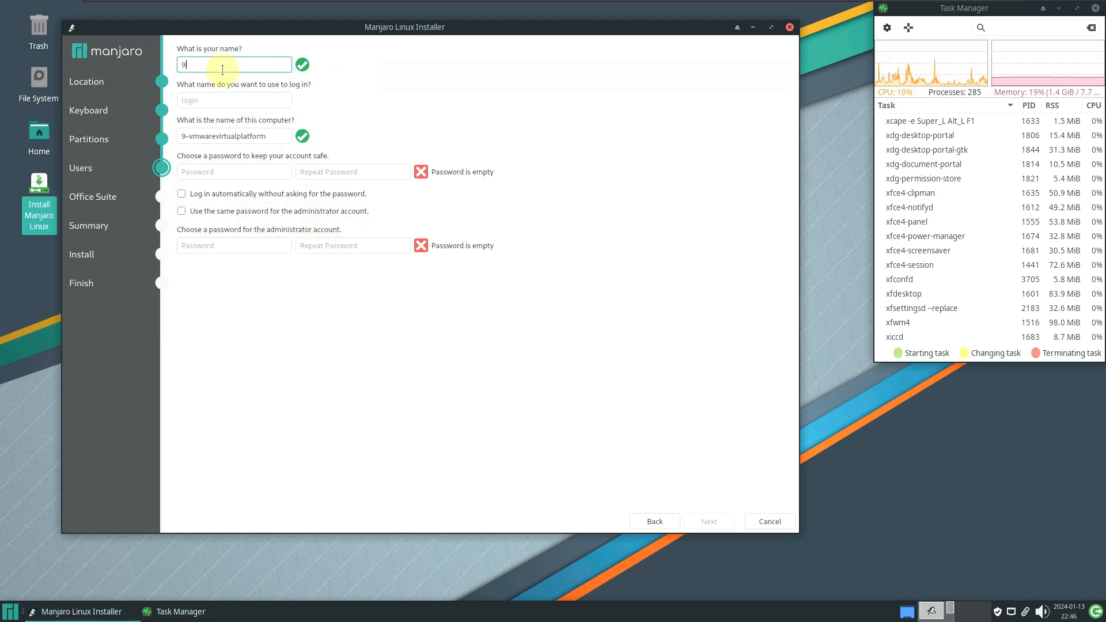
text(to5linux)
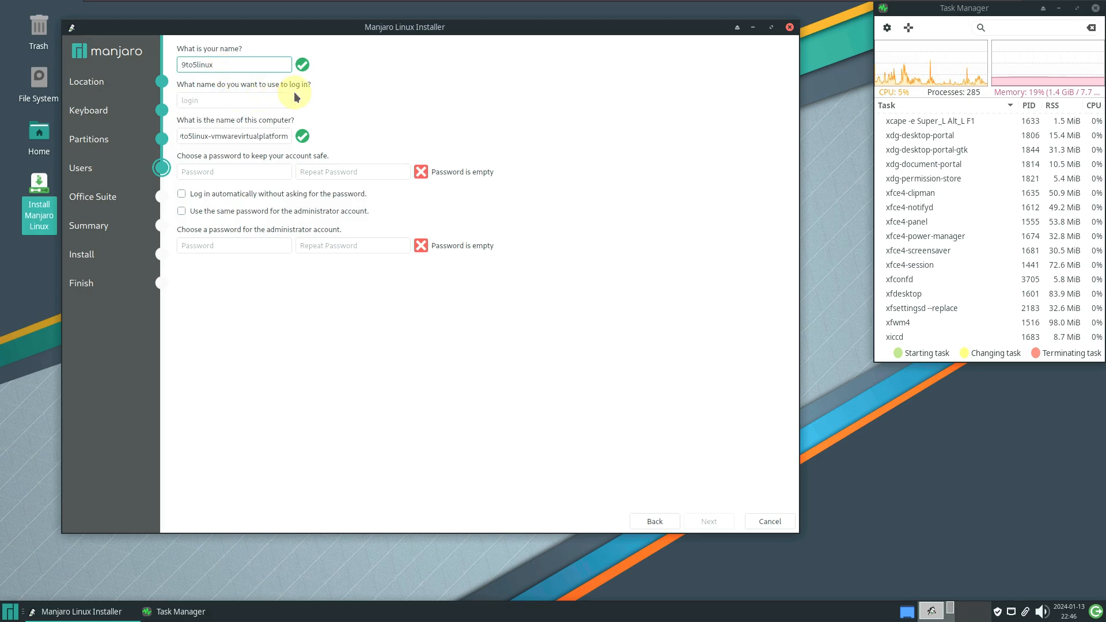
click(243, 100)
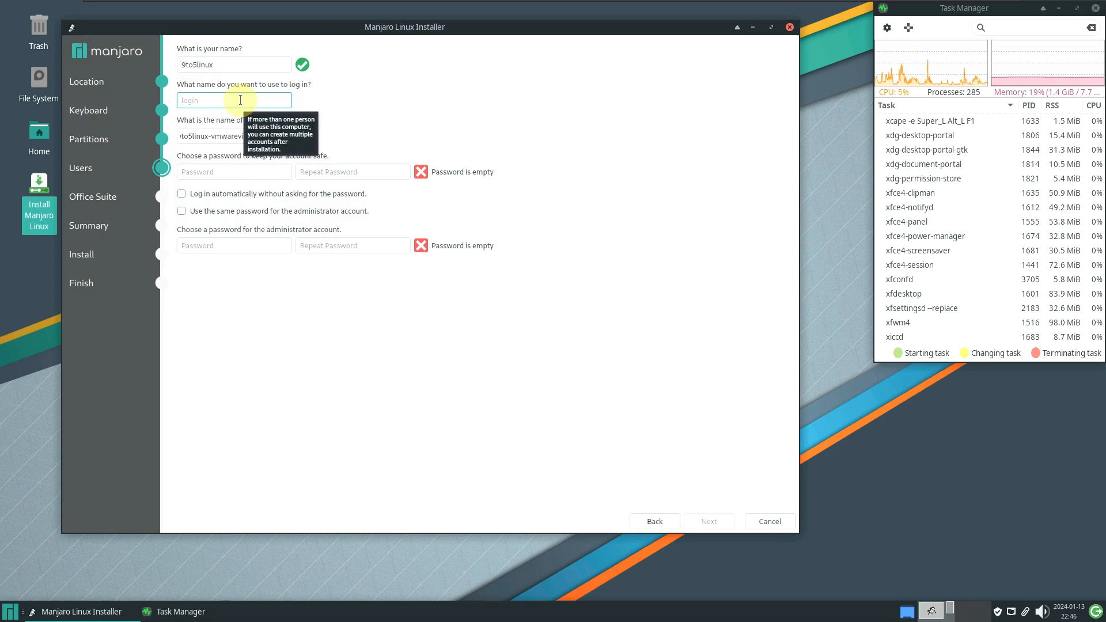
double_click(199, 64)
key(cmd+c)
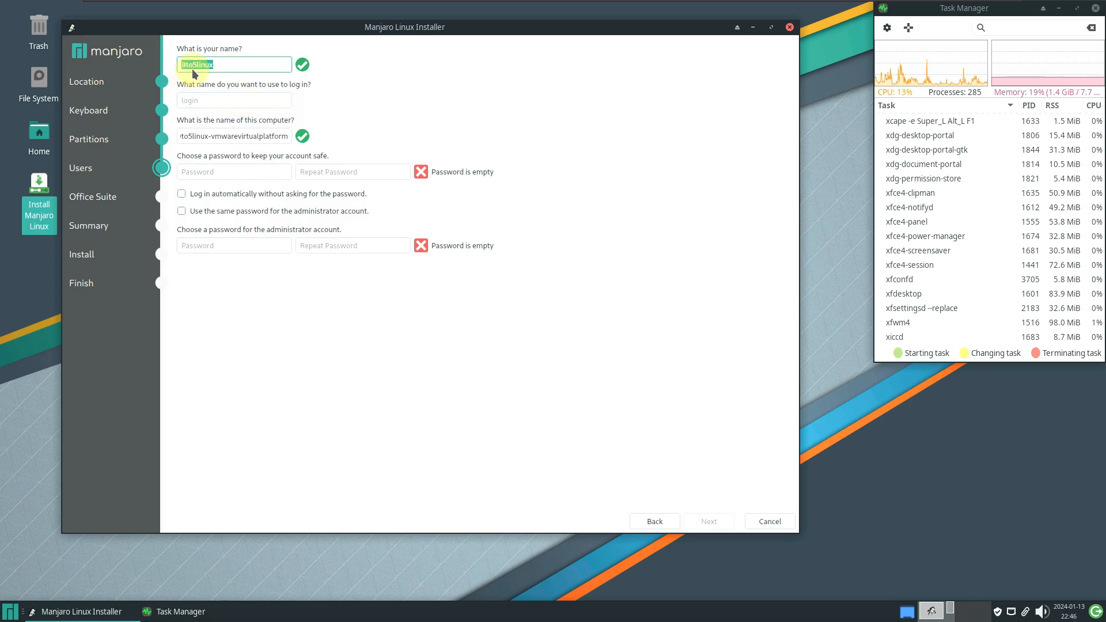
right_click(192, 69)
click(222, 133)
right_click(210, 104)
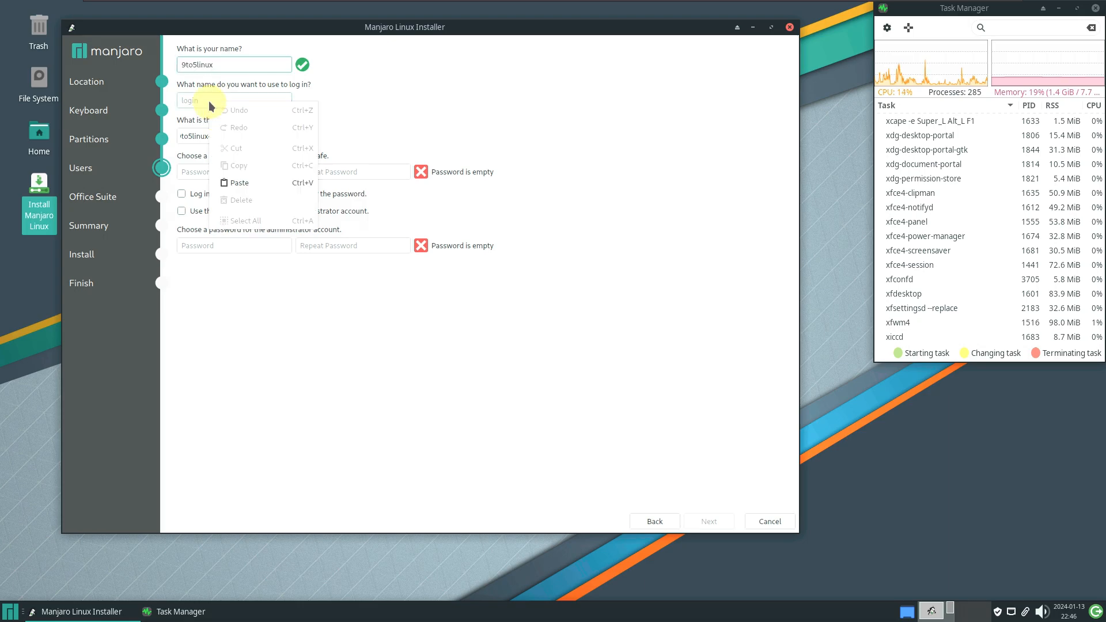
click(249, 182)
Replace the pasted login name with the user's chosen login name
drag(185, 100, 181, 101)
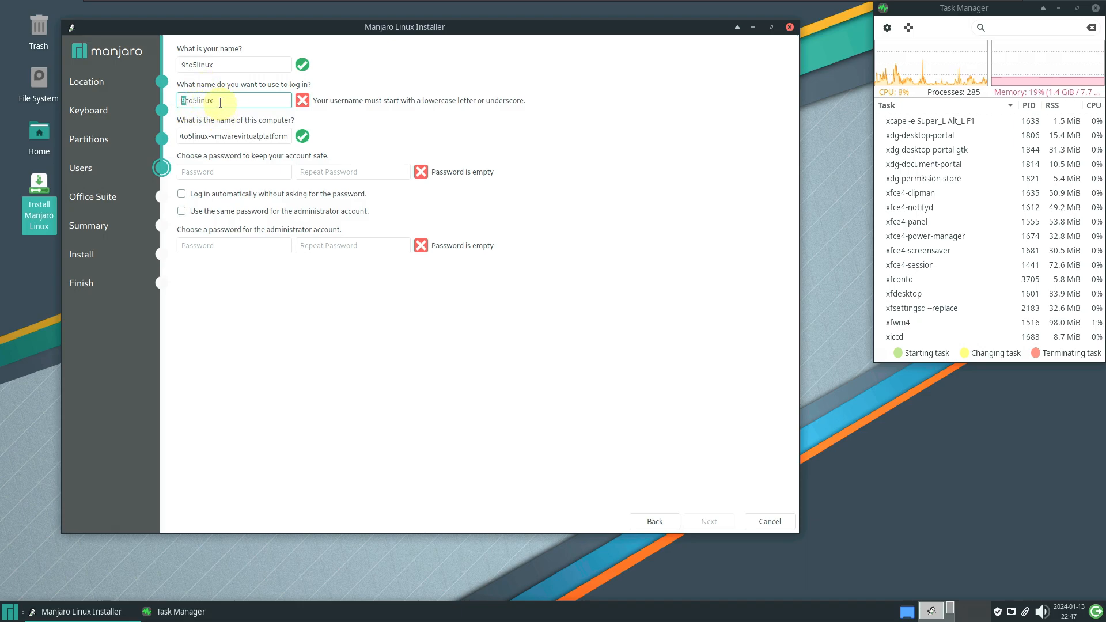
double_click(187, 102)
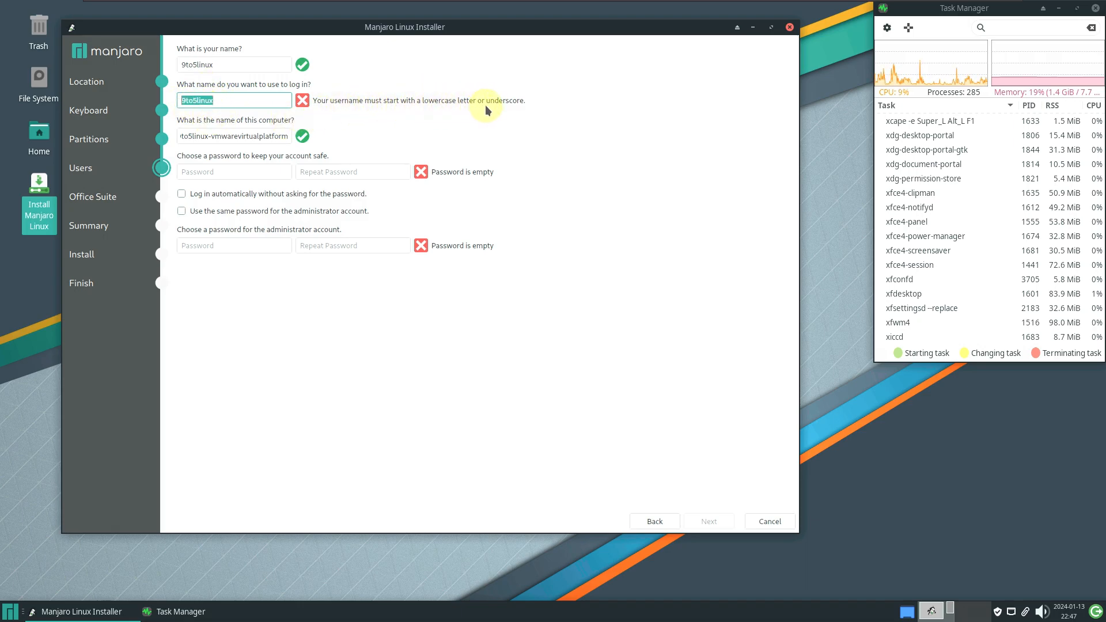
click(234, 95)
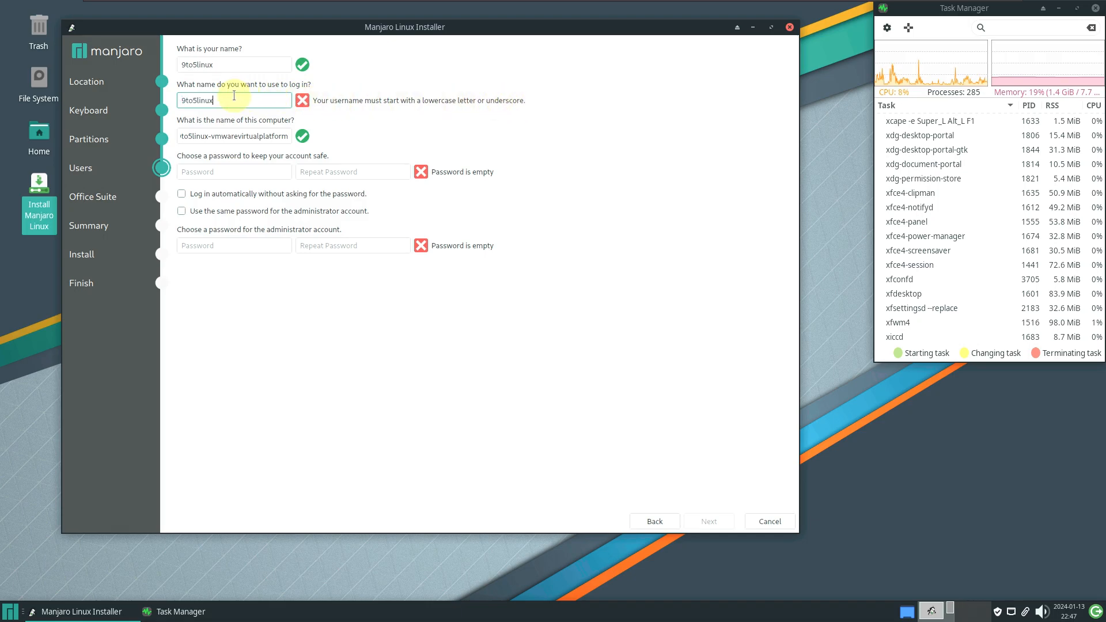
double_click(234, 97)
key(cmd+c)
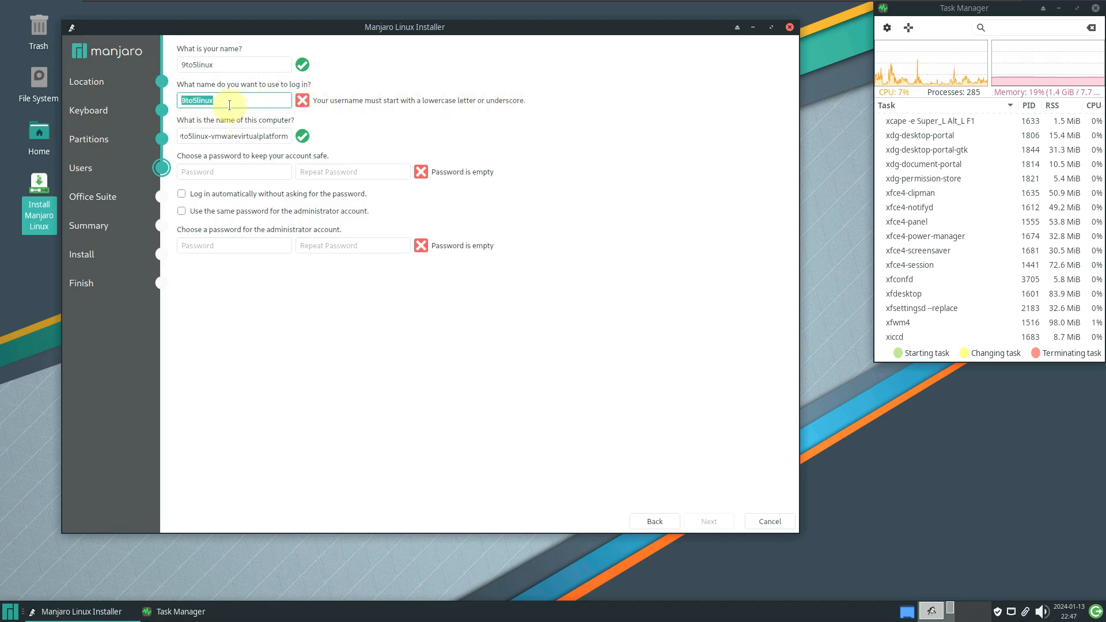
text(r)
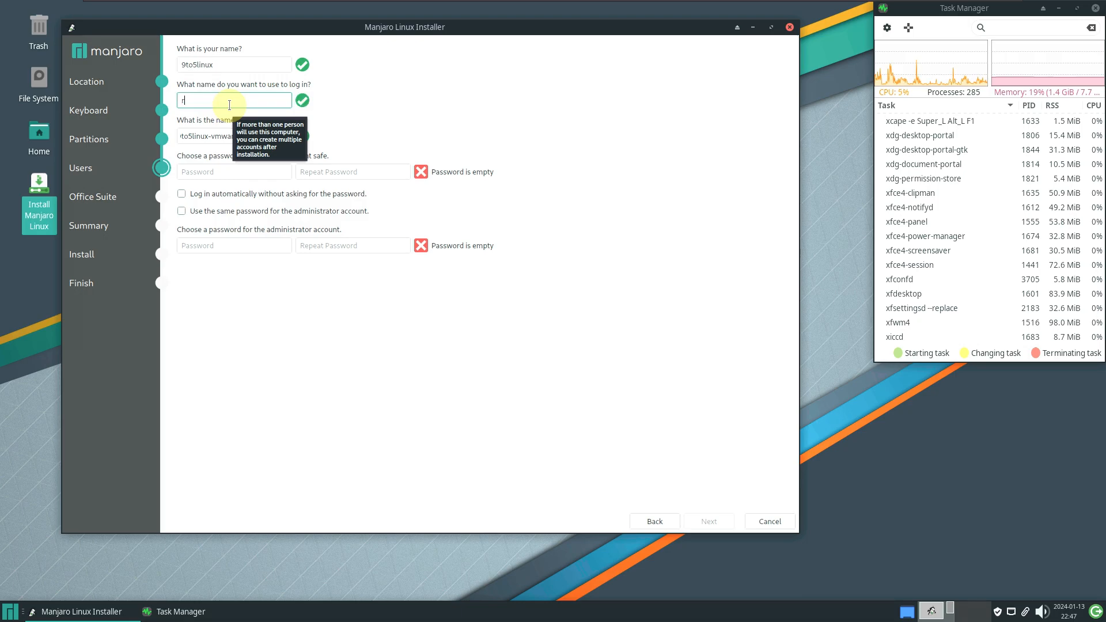
text(unboxing)
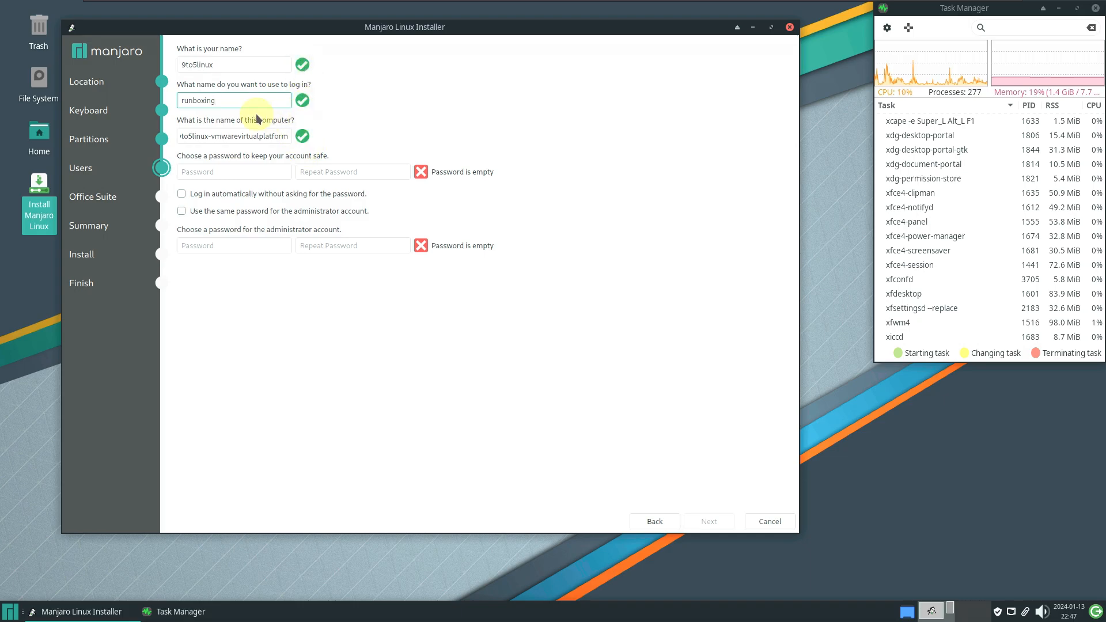
drag(231, 102, 172, 101)
right_click(202, 106)
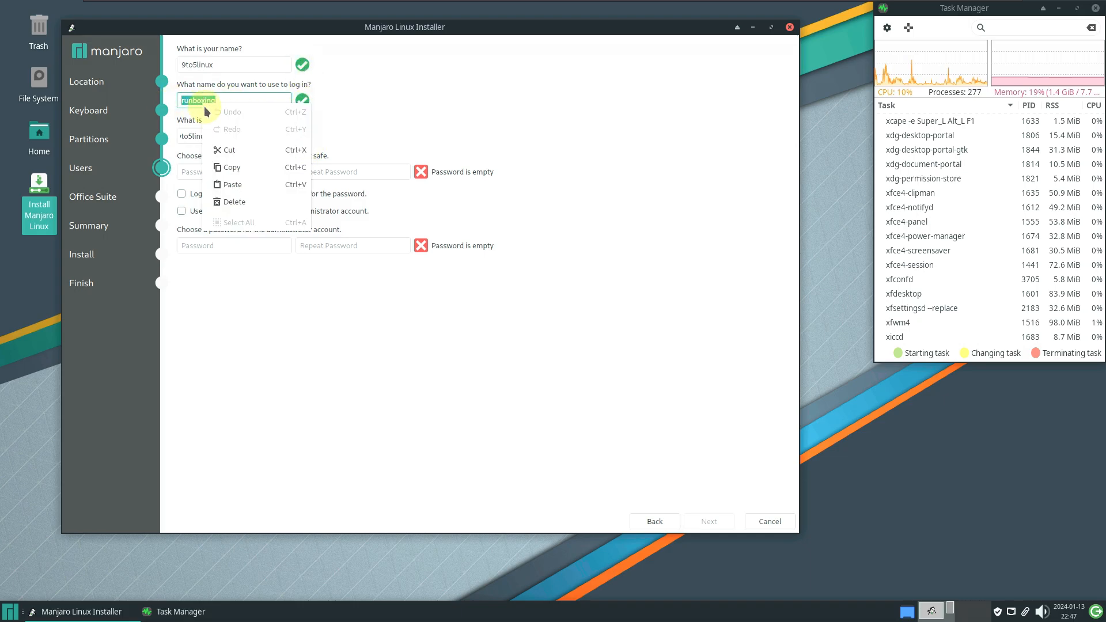
click(233, 180)
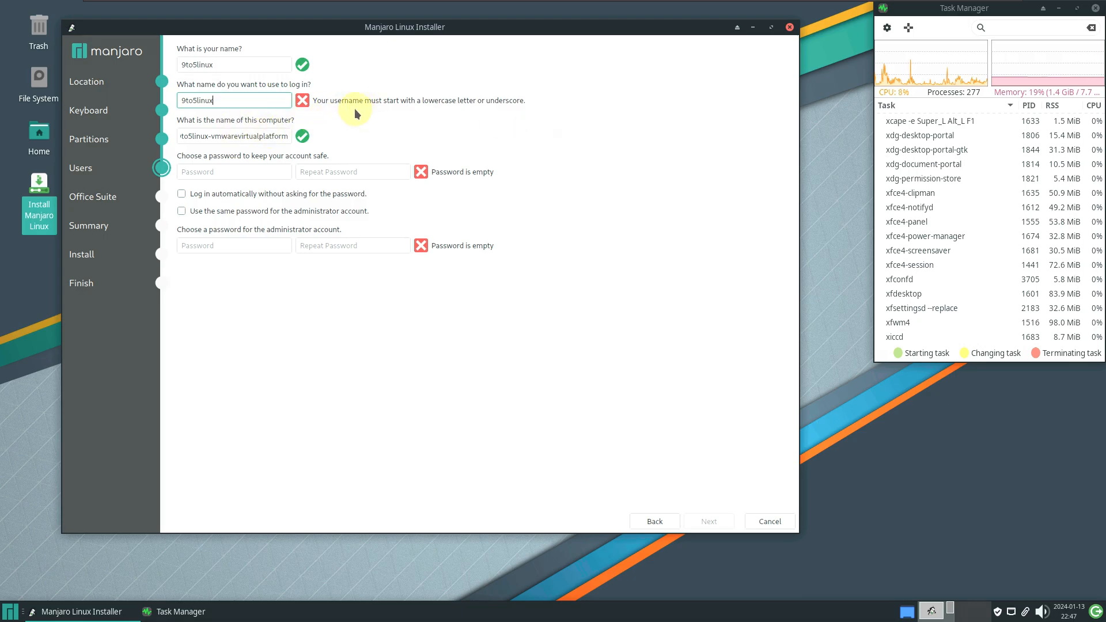
drag(244, 101, 167, 100)
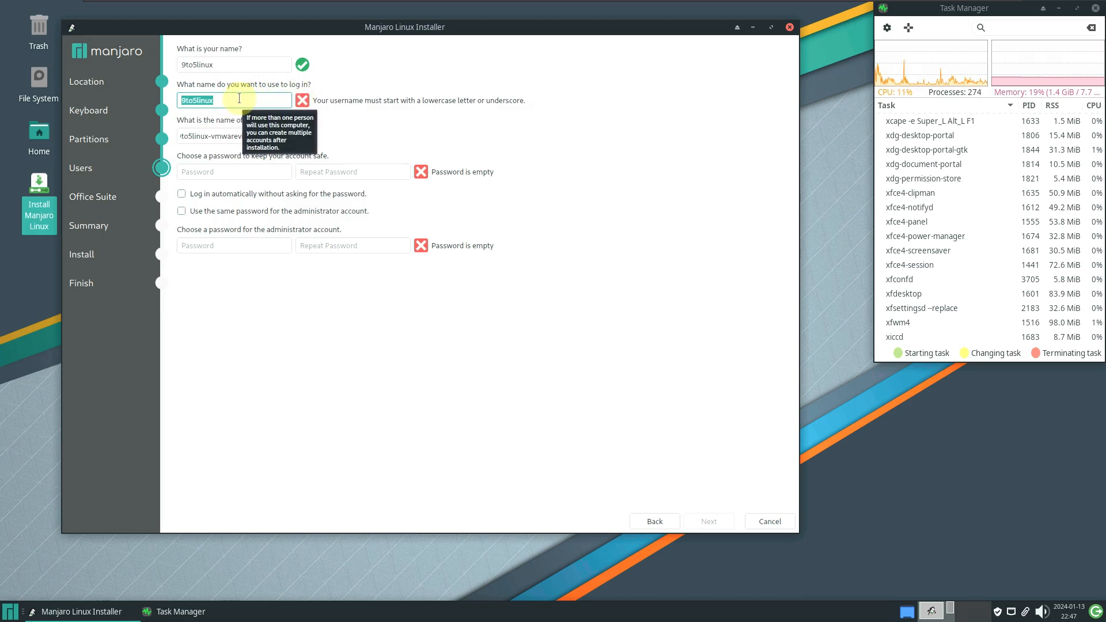
text(runboxing)
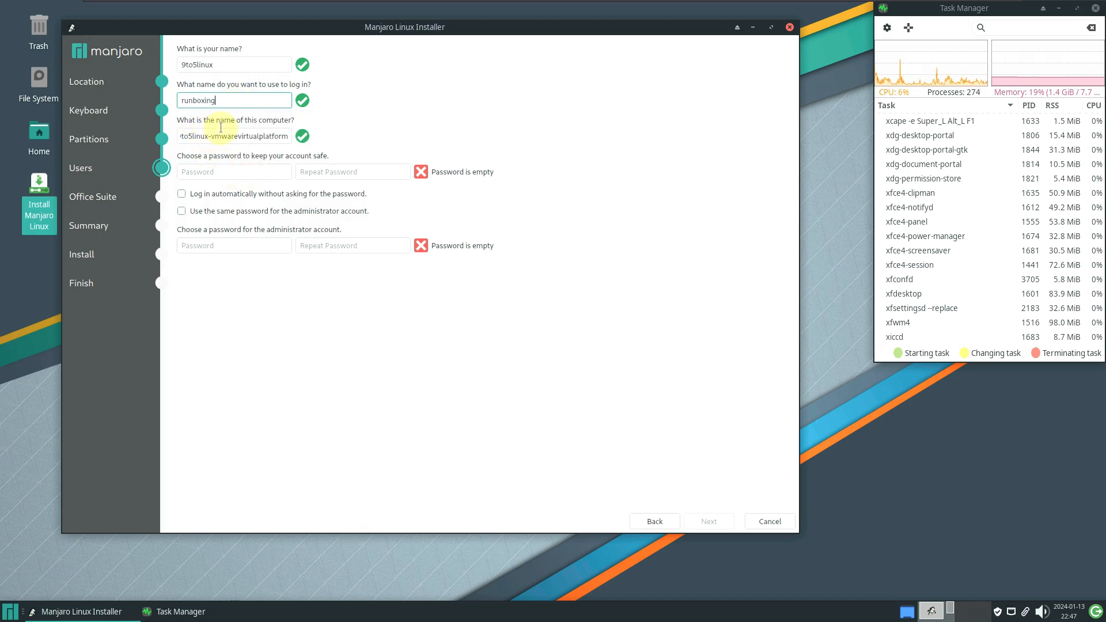
Set computer name 9to5linux, enter and confirm the password, enable automatic login and shared admin password
triple_click(208, 138)
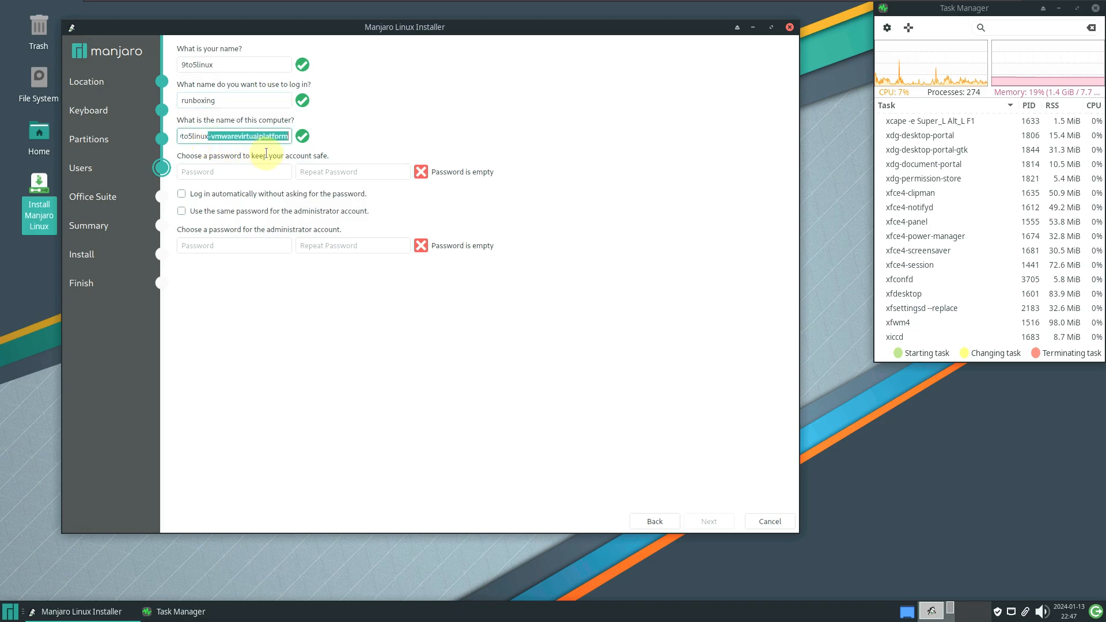
text(9to5linux)
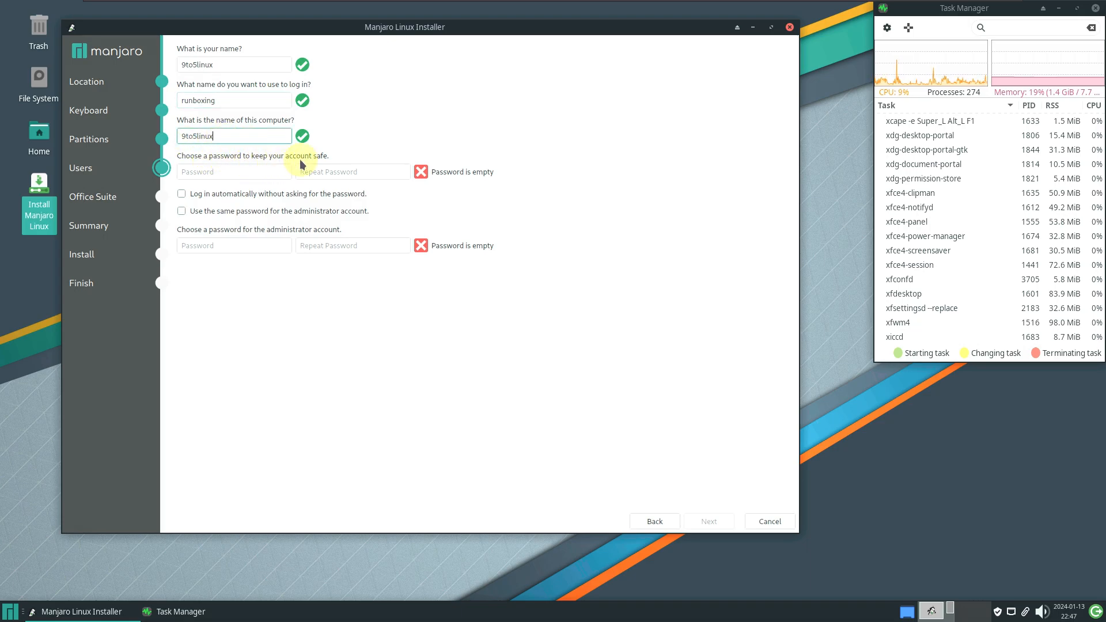
click(237, 173)
text(12345)
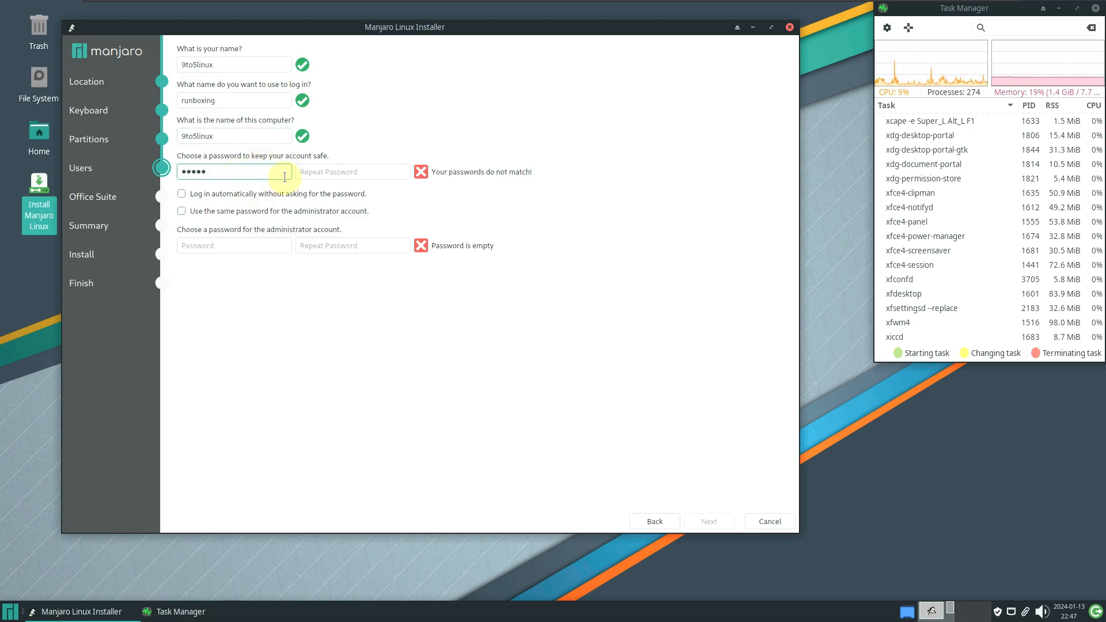
click(317, 171)
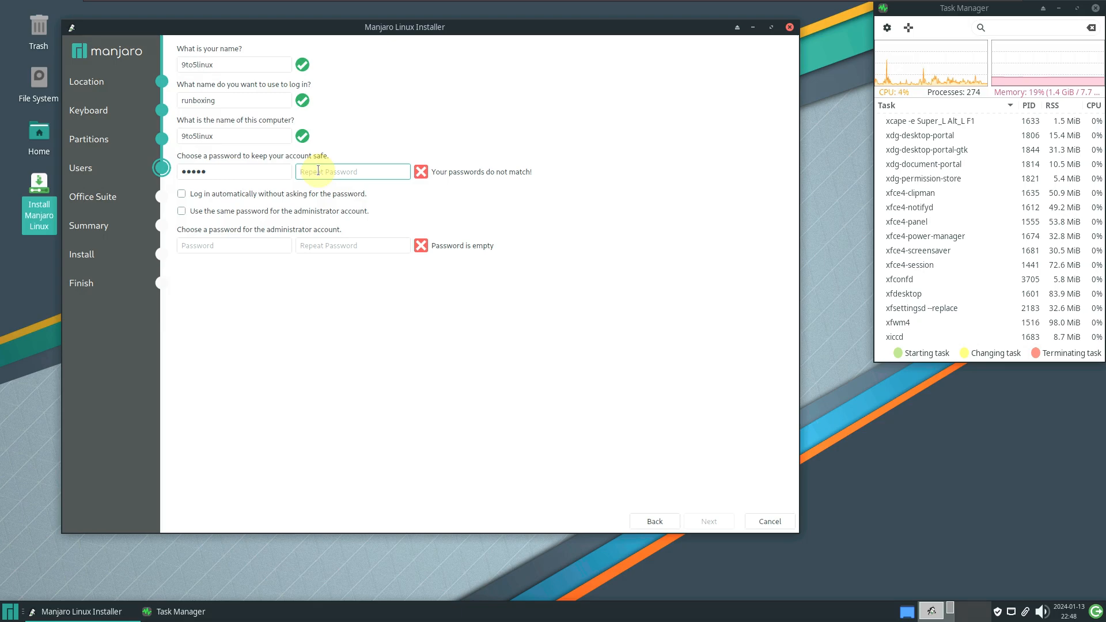
text(•••)
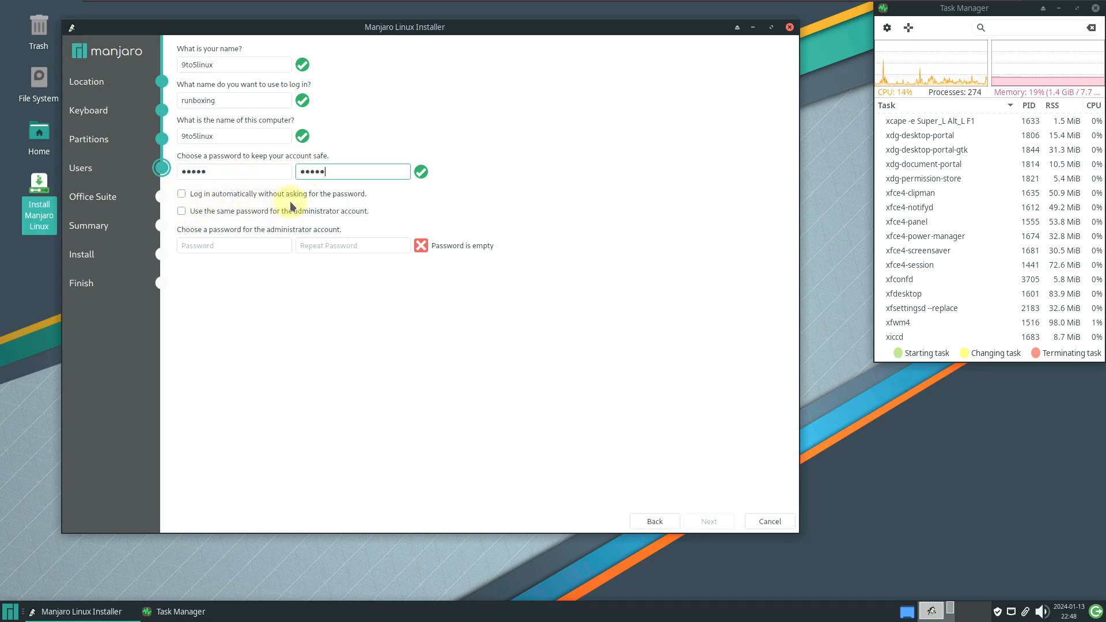
click(182, 194)
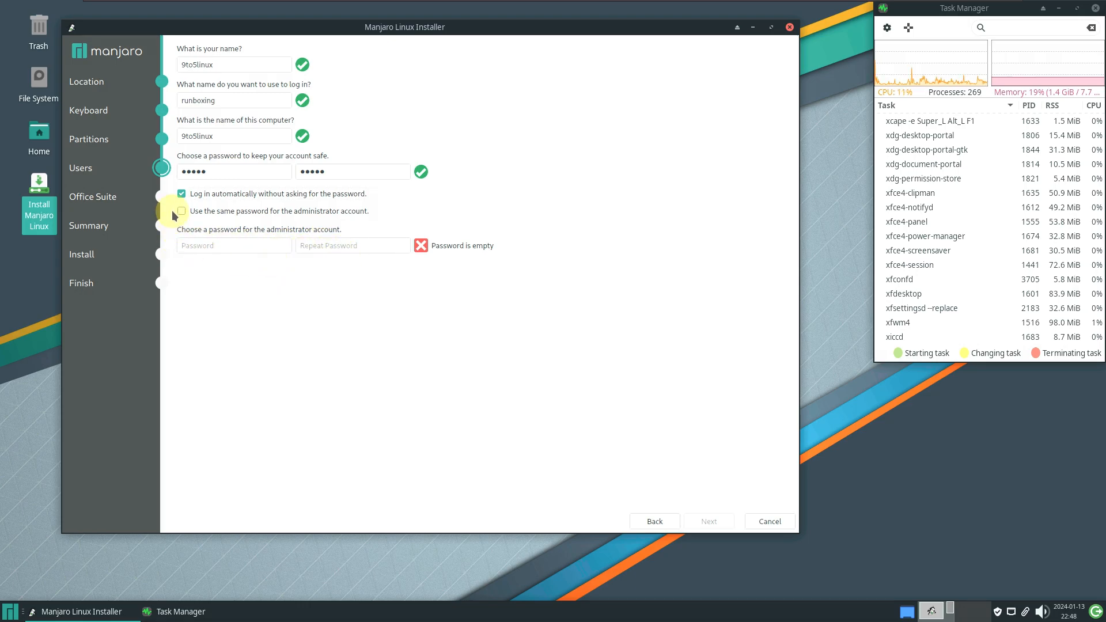
click(195, 215)
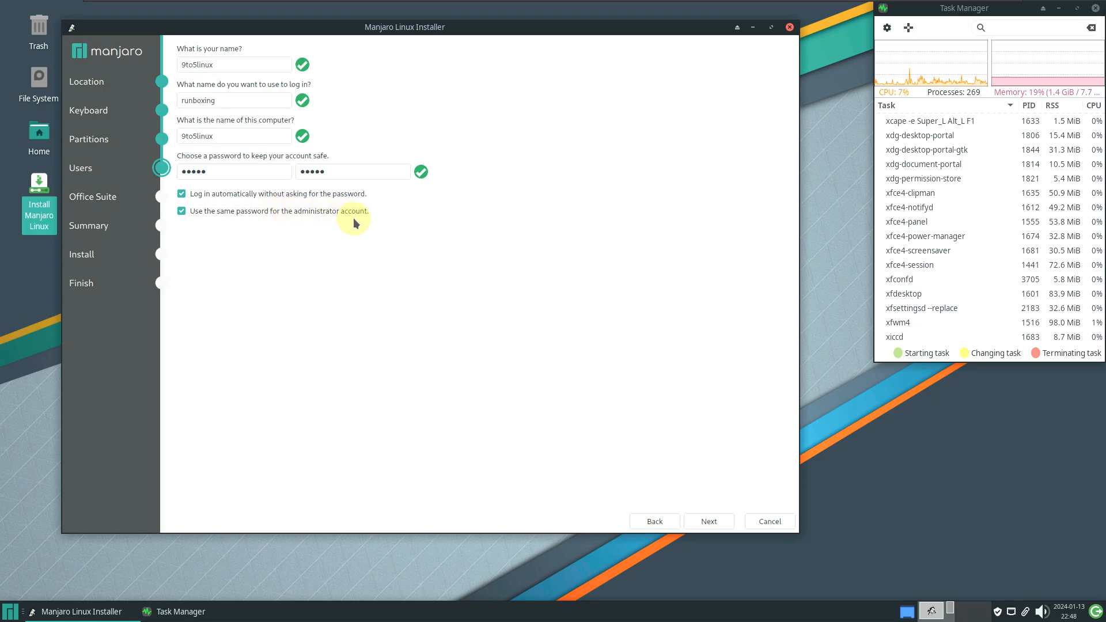
click(716, 526)
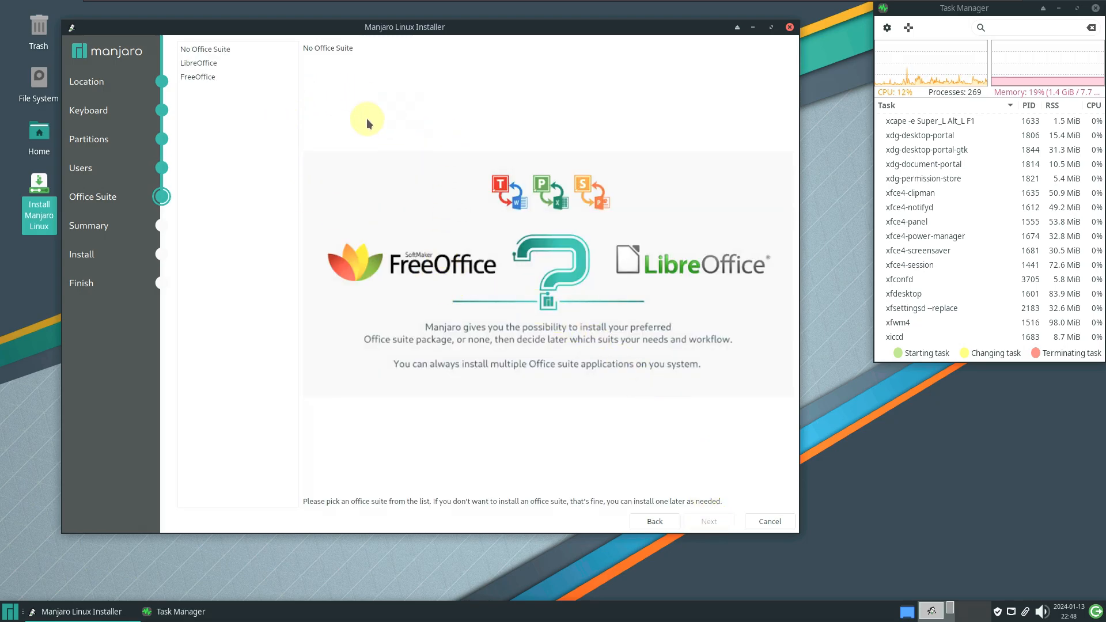
After trying No Office Suite and FreeOffice, select LibreOffice and proceed to the Summary
click(220, 49)
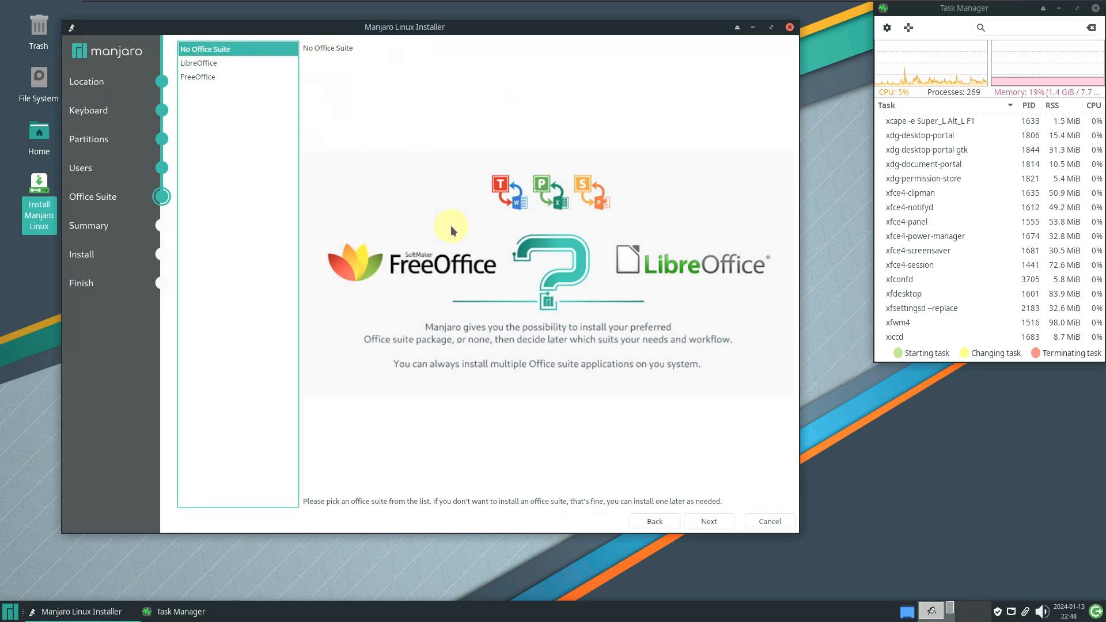
click(237, 61)
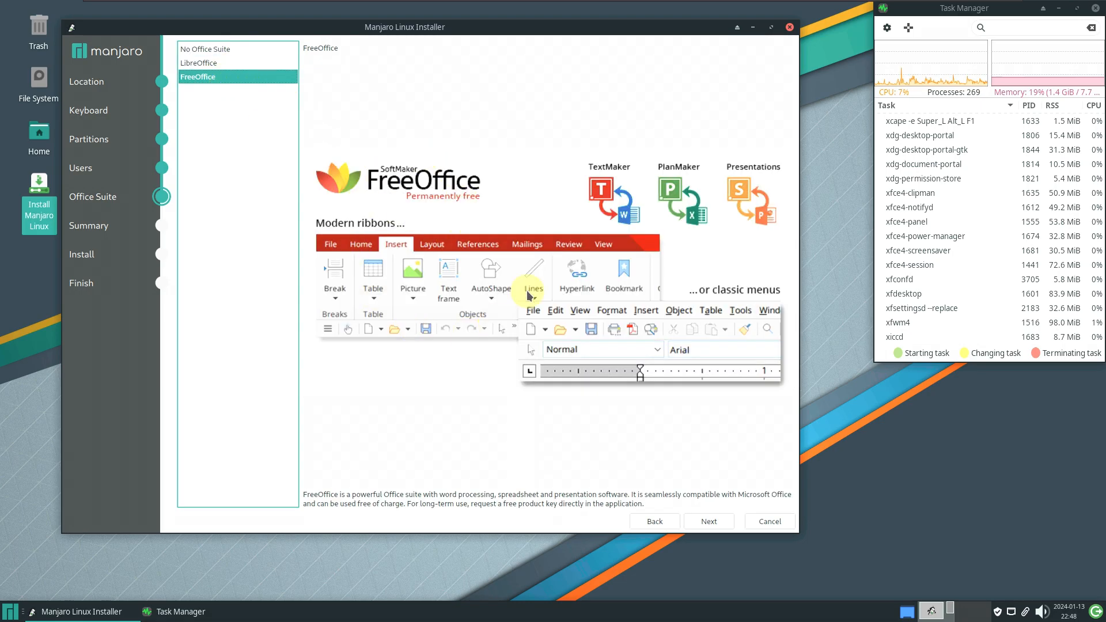
click(263, 63)
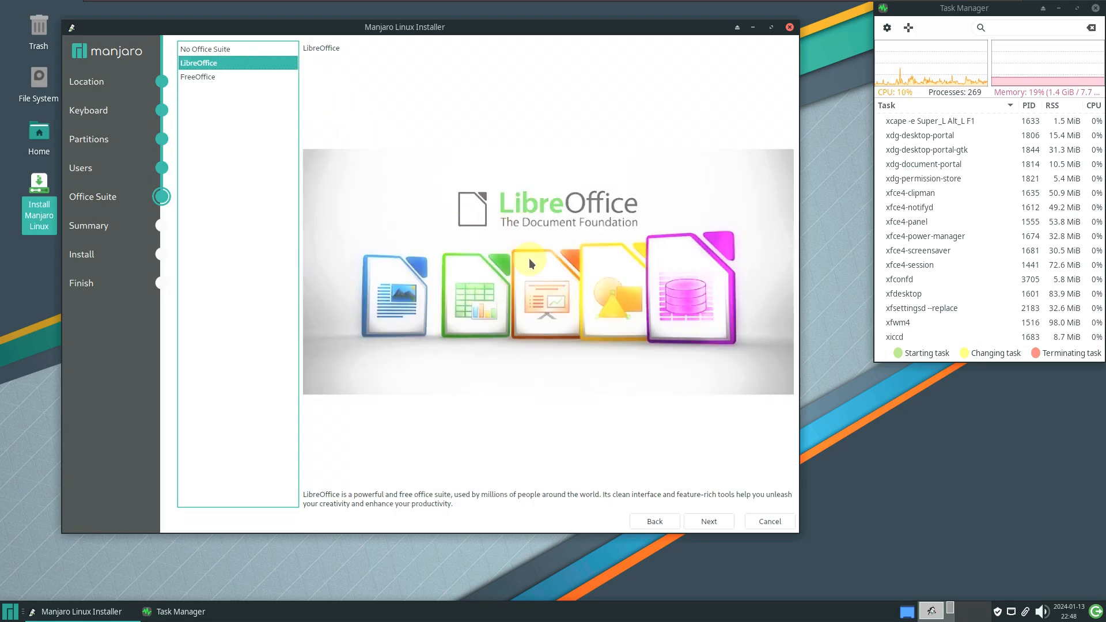
click(708, 521)
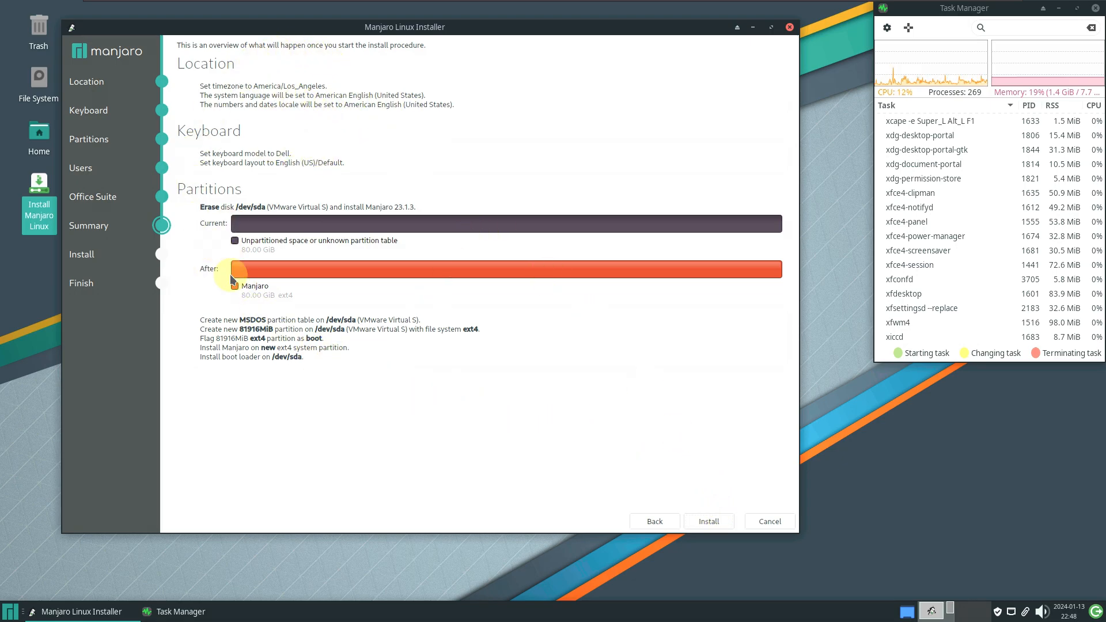
Step back to the Users page, return to the Summary, and close the installer window
click(647, 520)
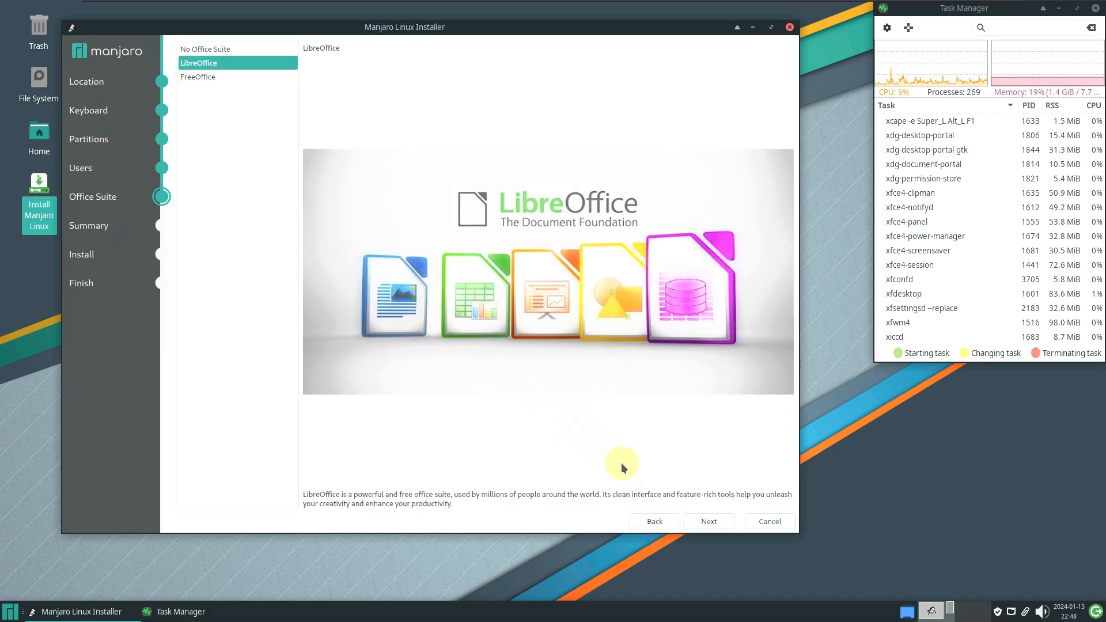
click(648, 520)
click(712, 522)
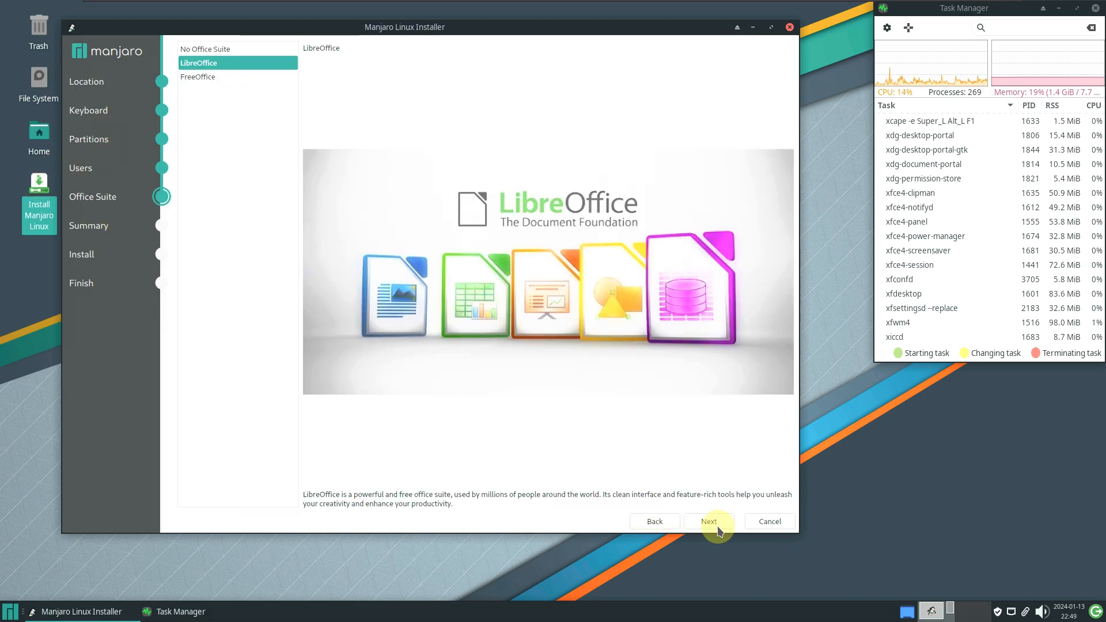
click(717, 526)
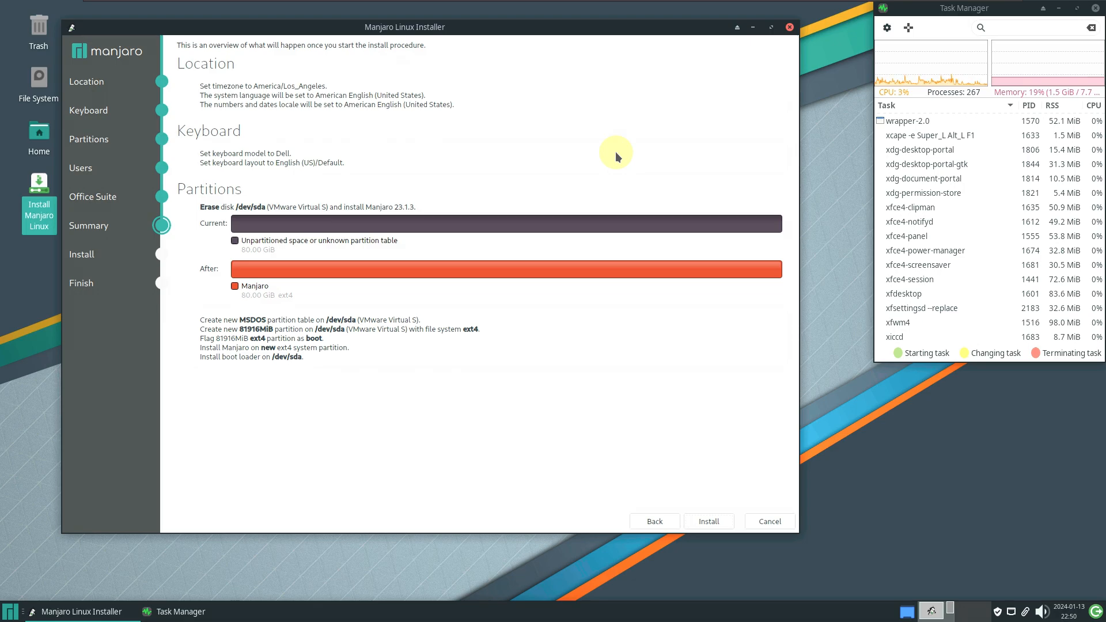
click(789, 28)
Confirm cancelling the installation, then open Desktop Settings and enlarge its window to show wallpapers
click(411, 281)
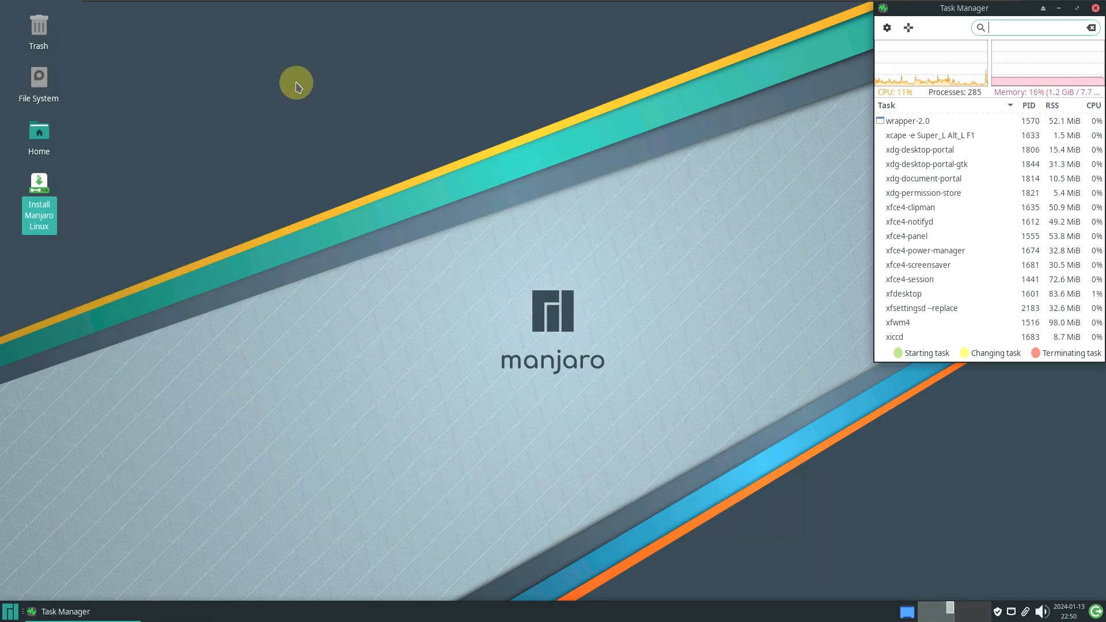
click(307, 95)
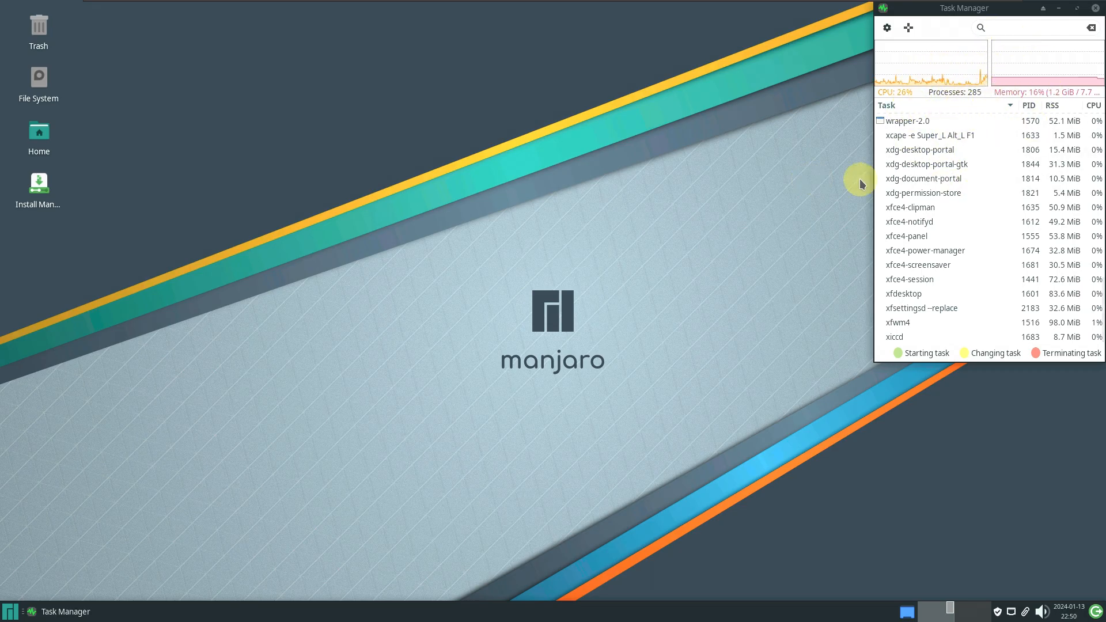
right_click(357, 138)
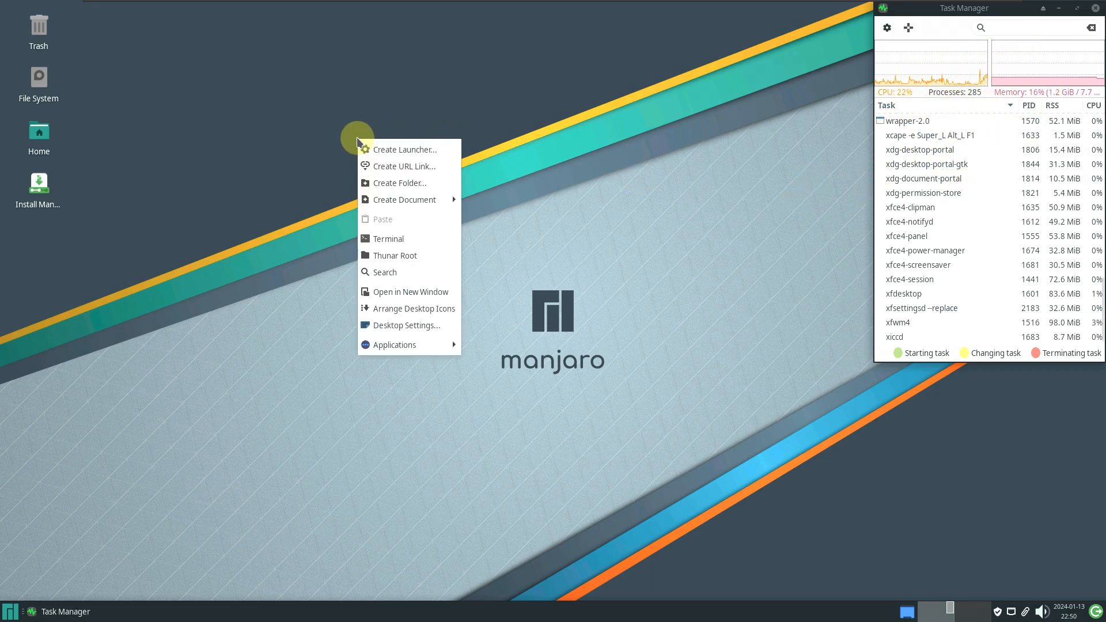
click(404, 325)
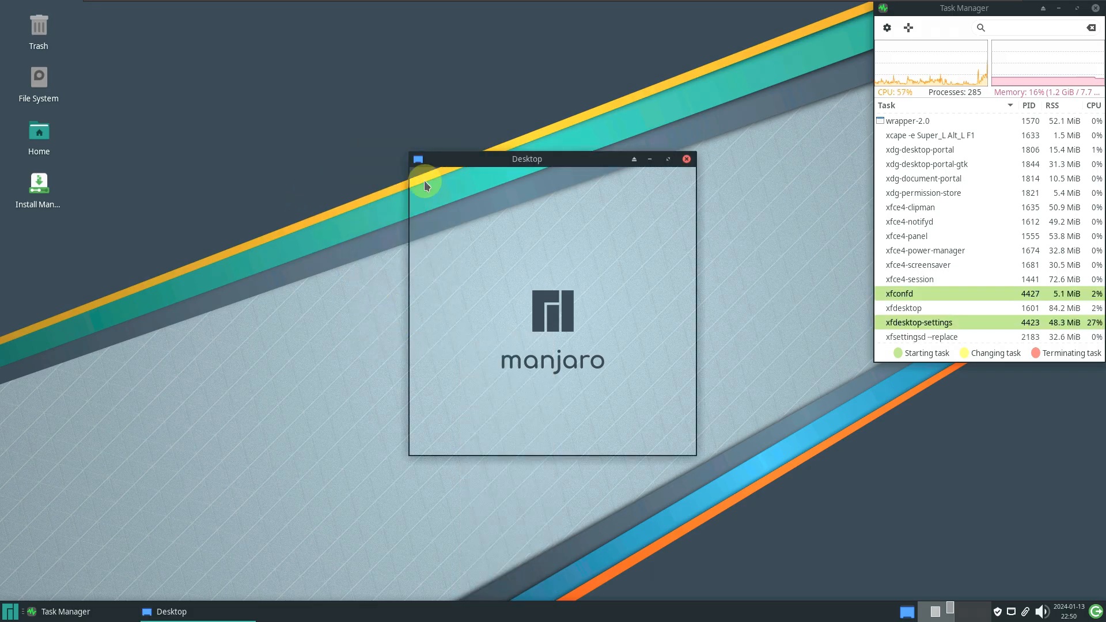
drag(518, 157, 210, 28)
drag(455, 338, 833, 589)
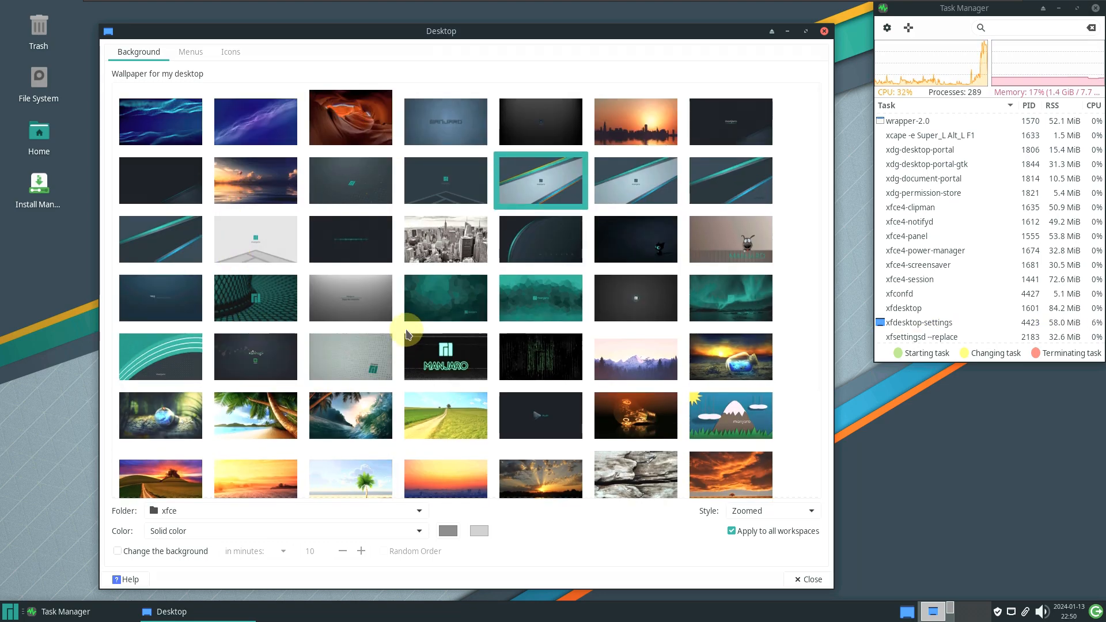
scroll(406, 334, down, 5)
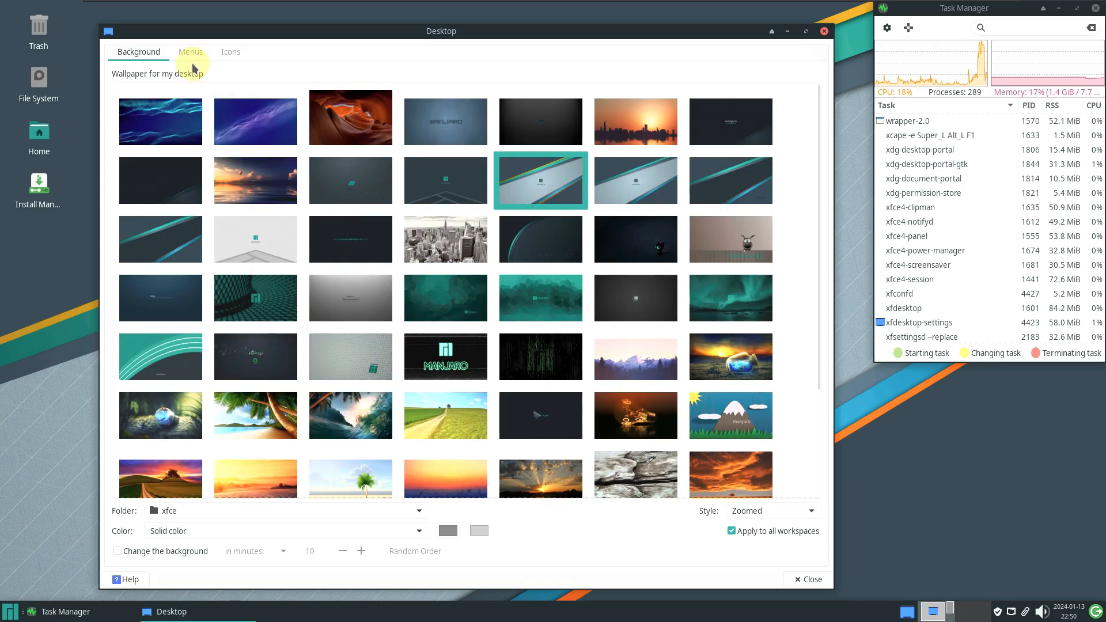
Look at the Menus and Icons tabs, then select the aurora picture on the Background tab
click(190, 53)
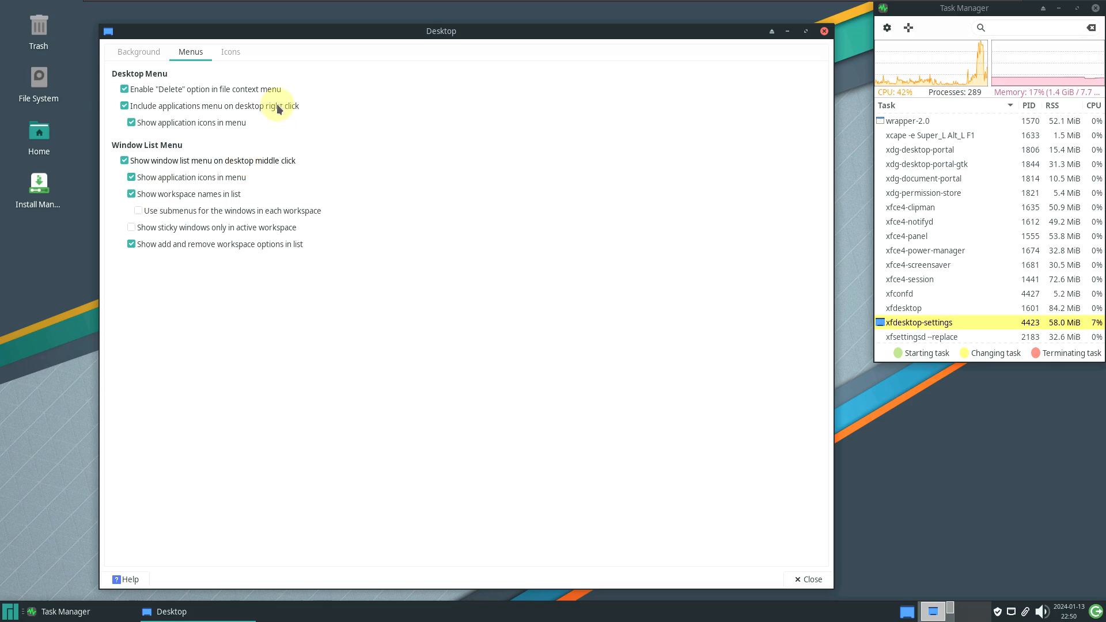
click(236, 54)
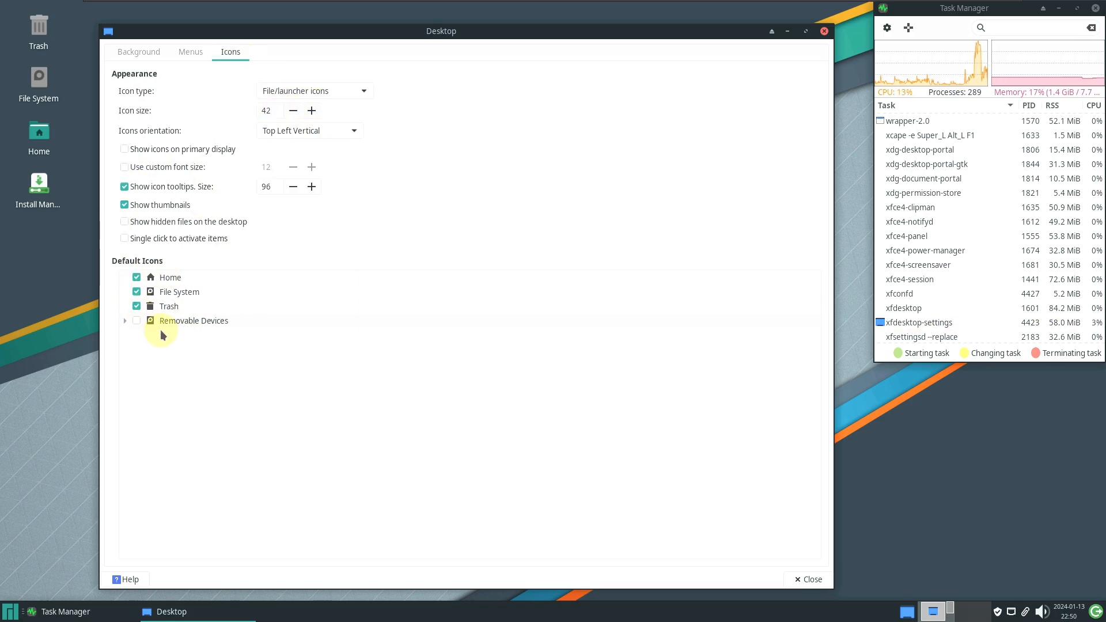
click(134, 56)
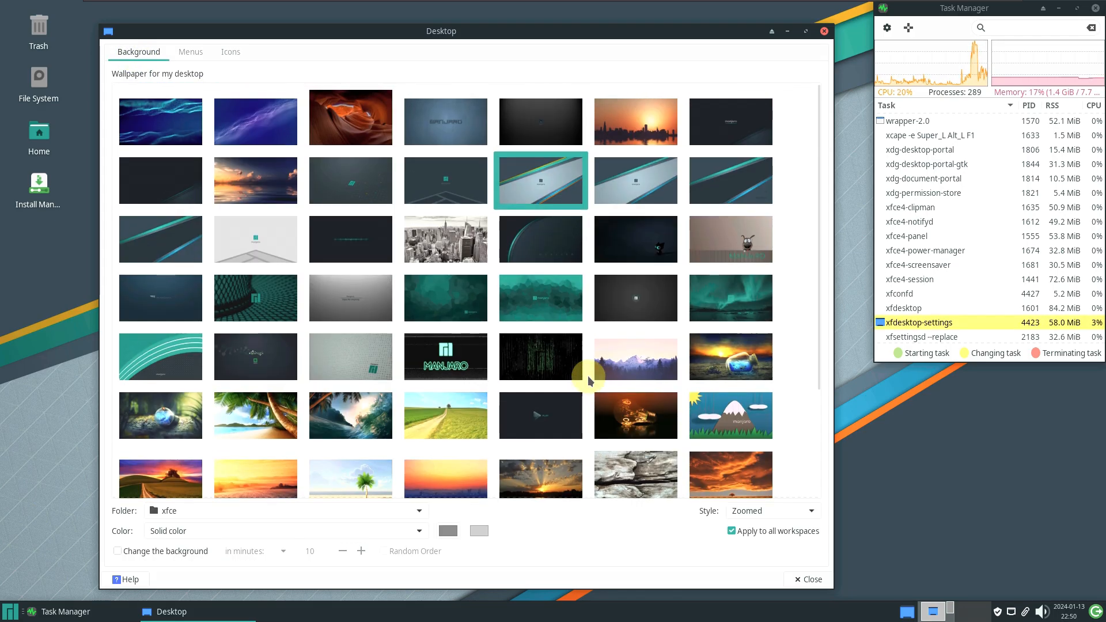
click(741, 309)
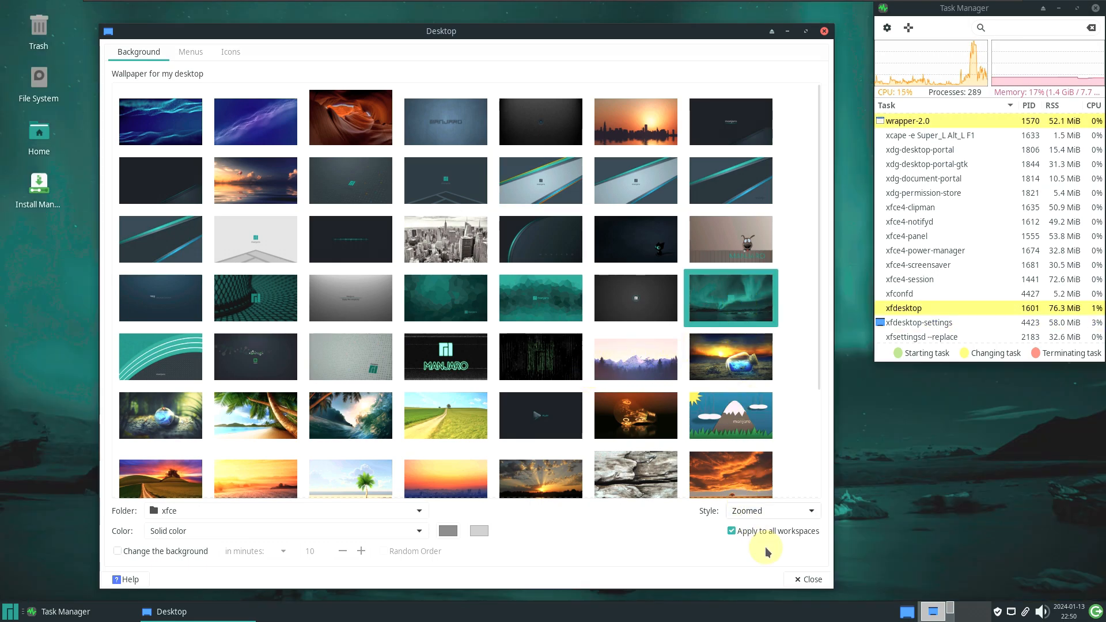
Switch folder to backgrounds and back to xfce, try Horizontal gradient, keep Solid color, and close
click(282, 514)
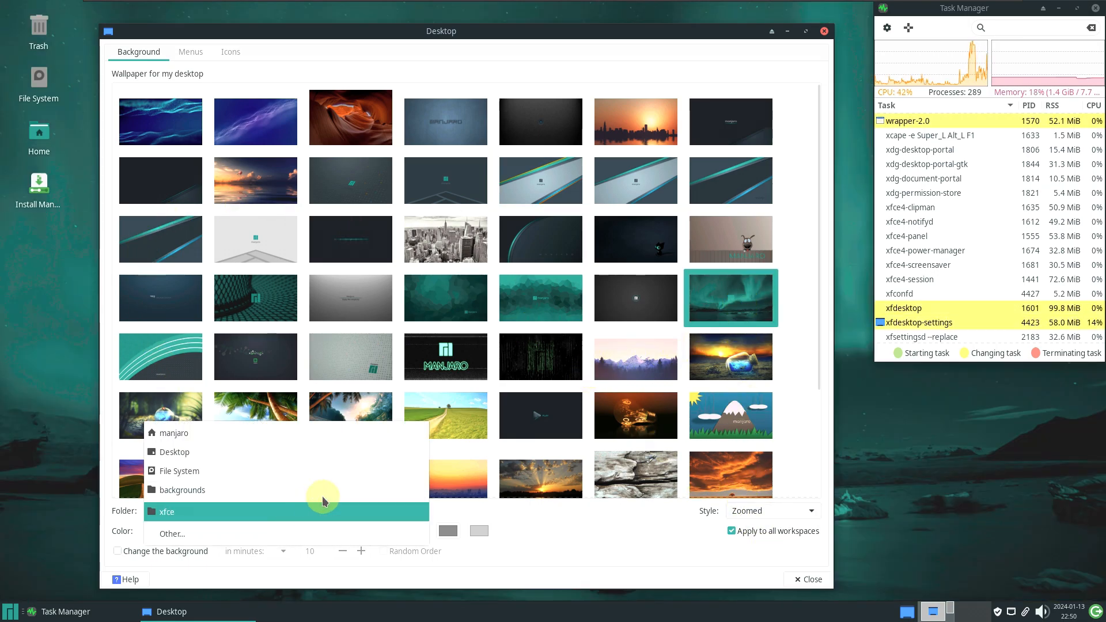
click(219, 490)
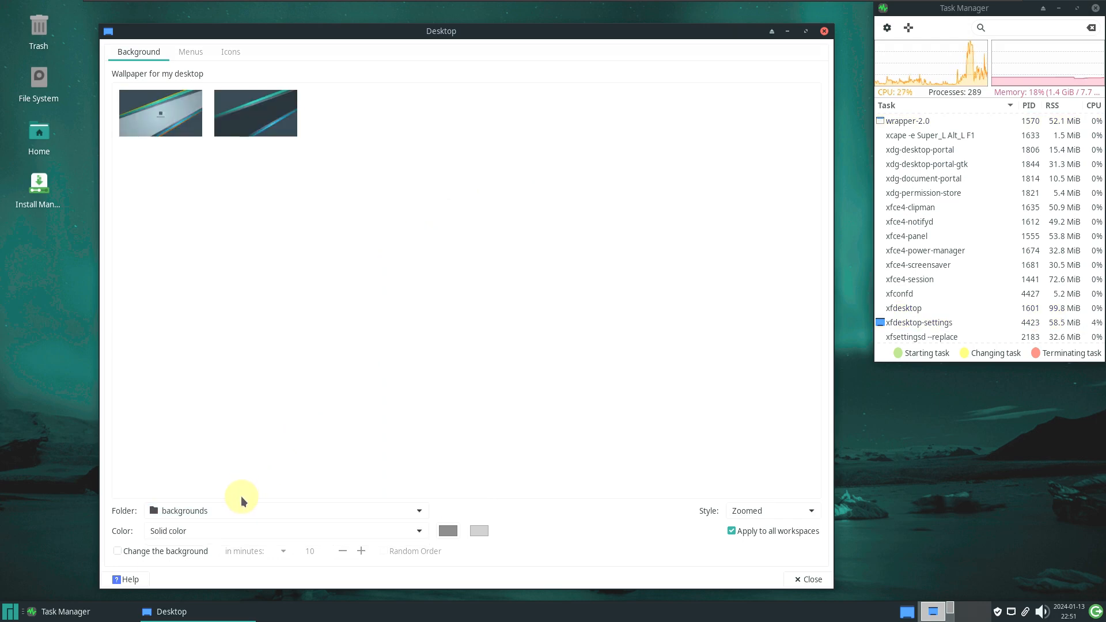
click(240, 511)
click(248, 530)
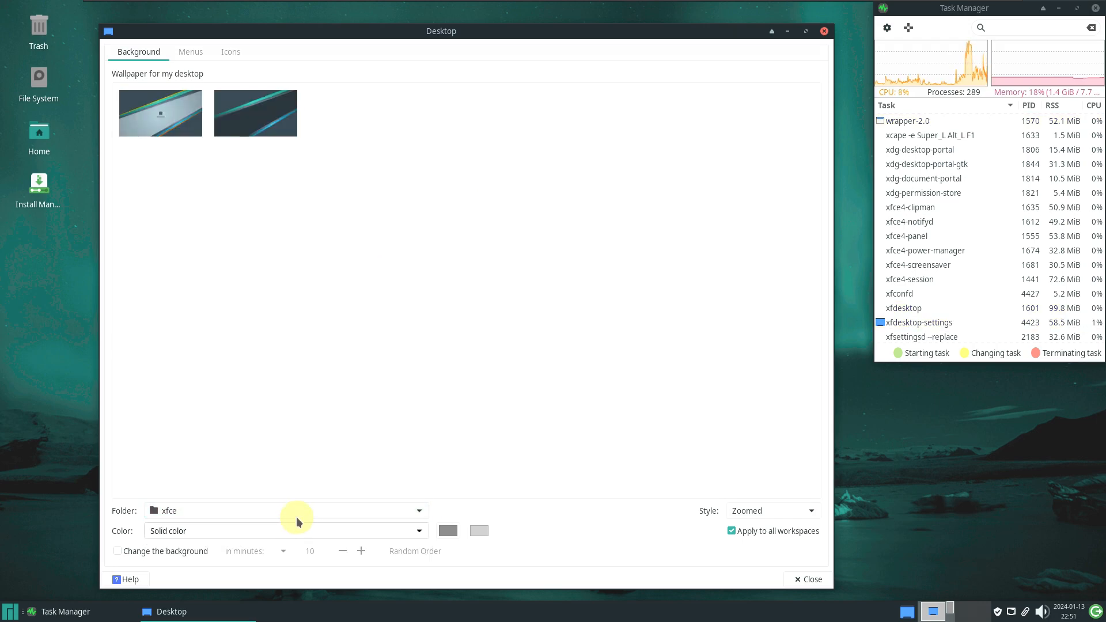
click(219, 531)
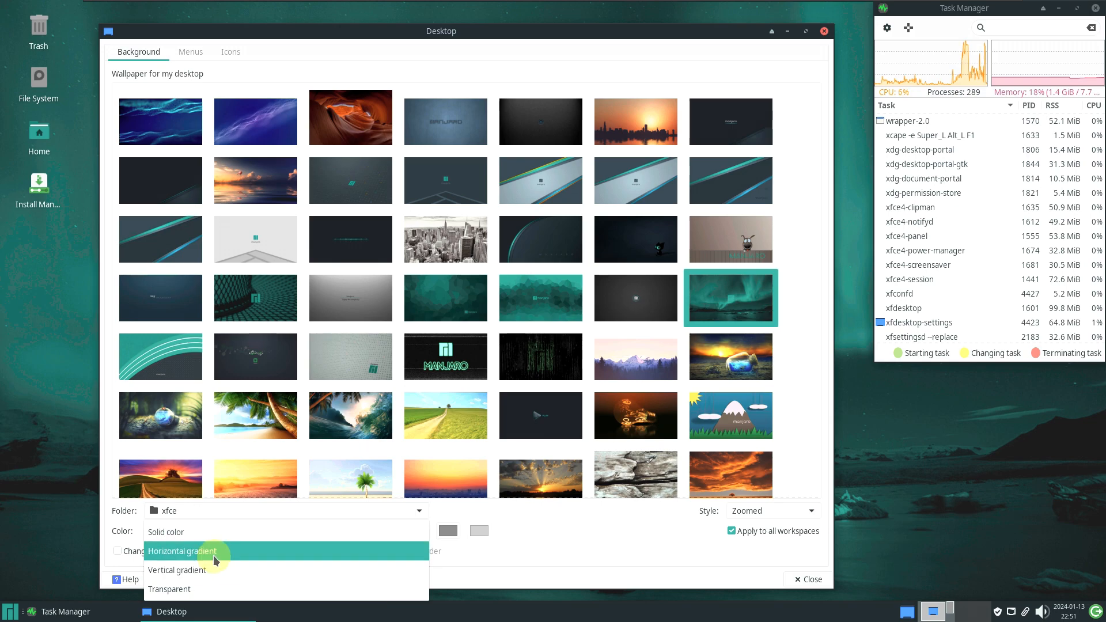
click(215, 522)
click(211, 530)
click(209, 511)
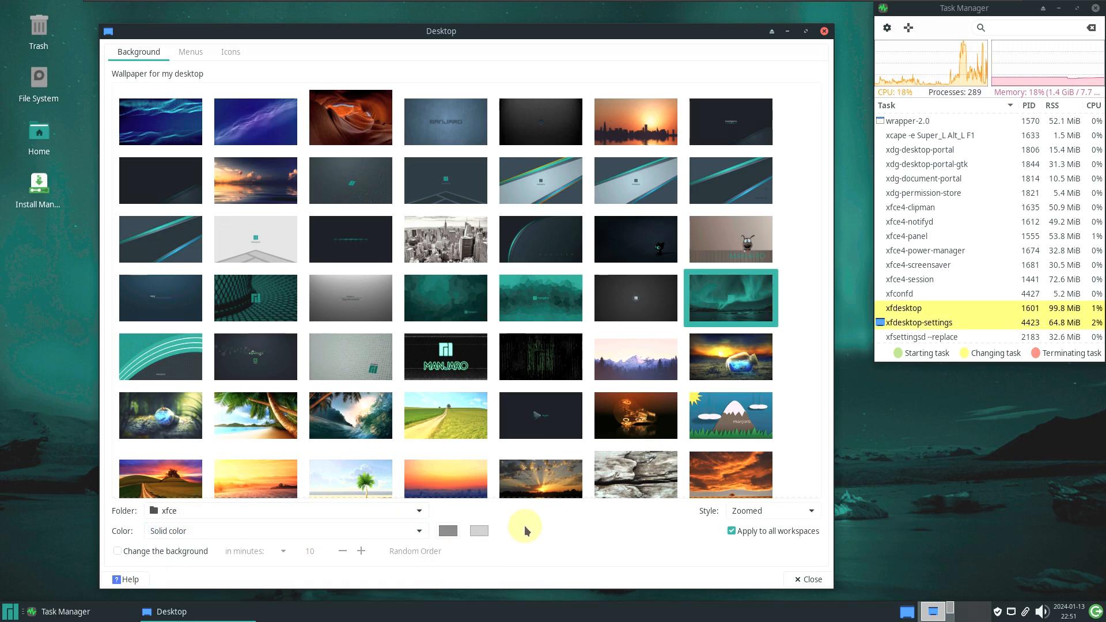
click(807, 578)
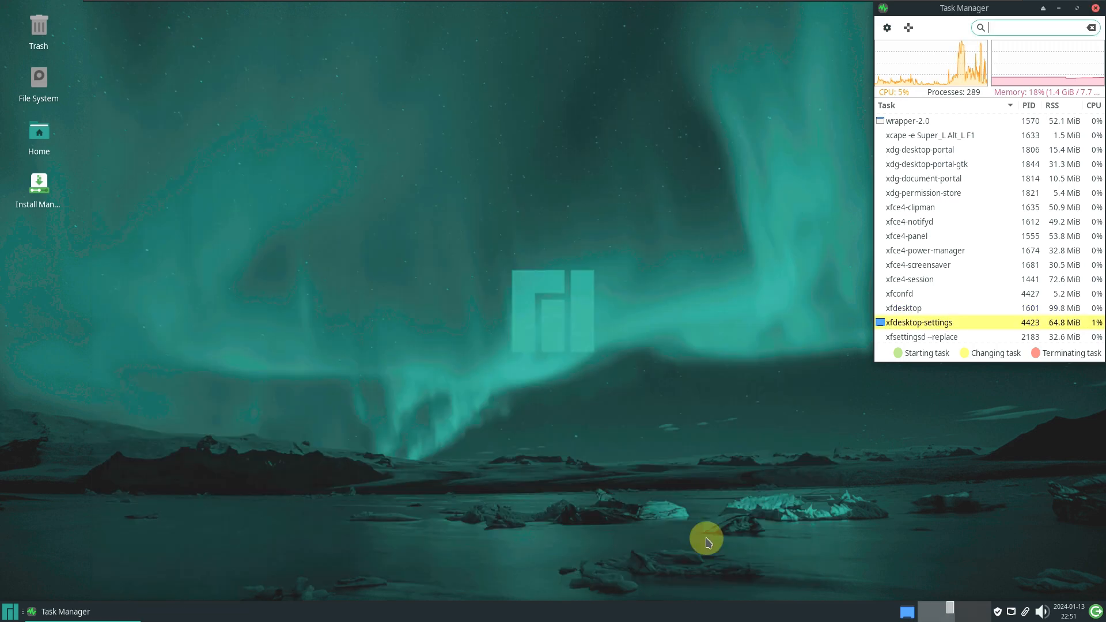
View the January 2024 calendar, cancel the log-out dialog, and open the tray volume popup
click(1068, 613)
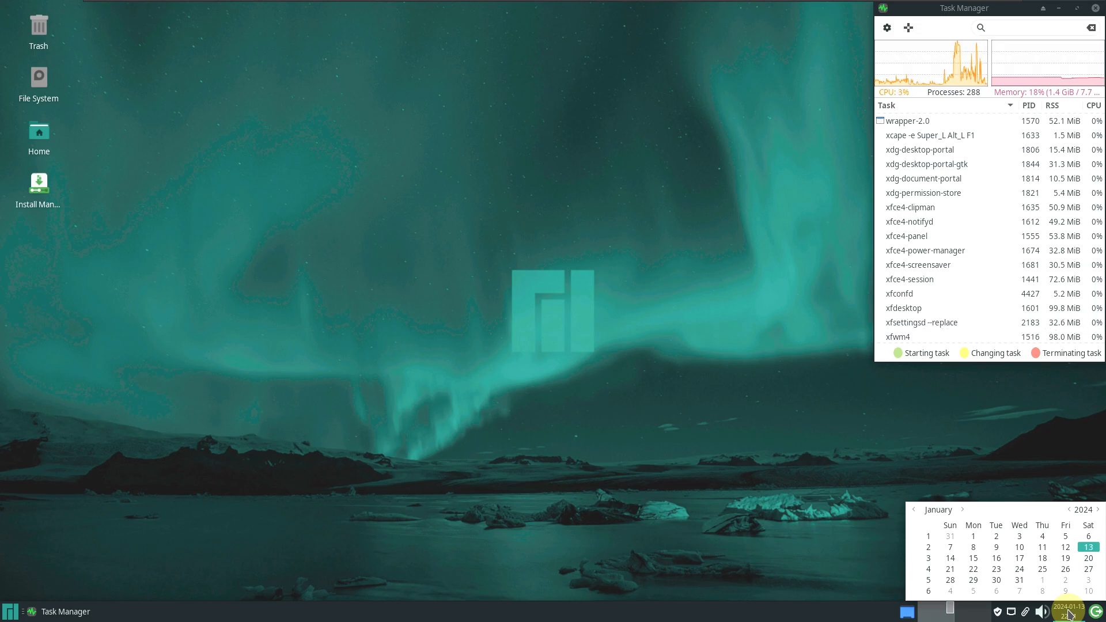
click(1069, 614)
click(1096, 611)
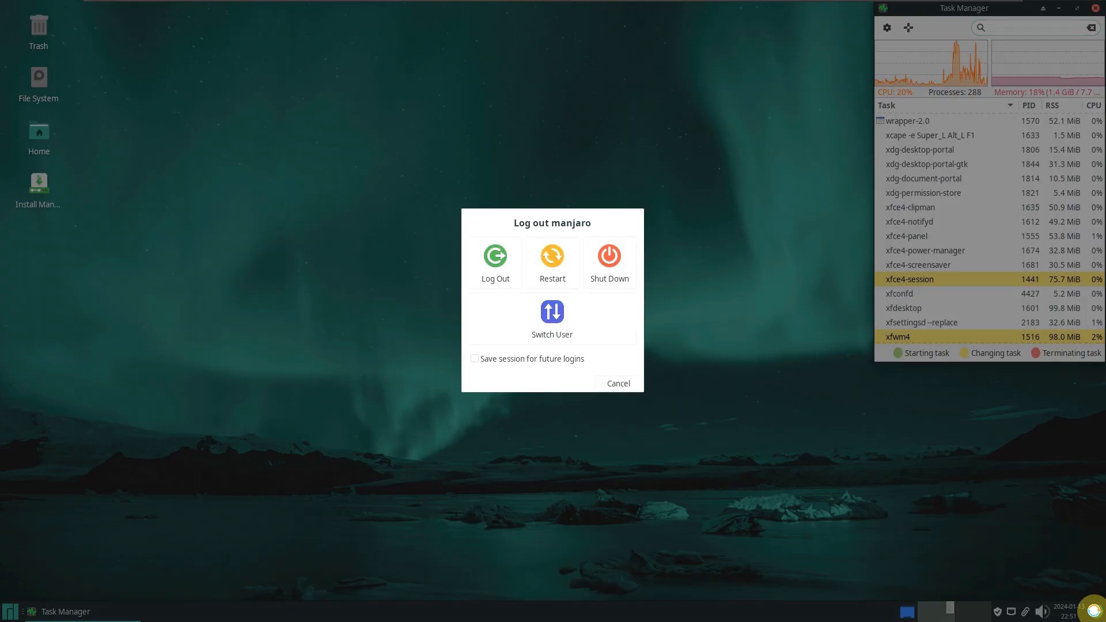
click(628, 383)
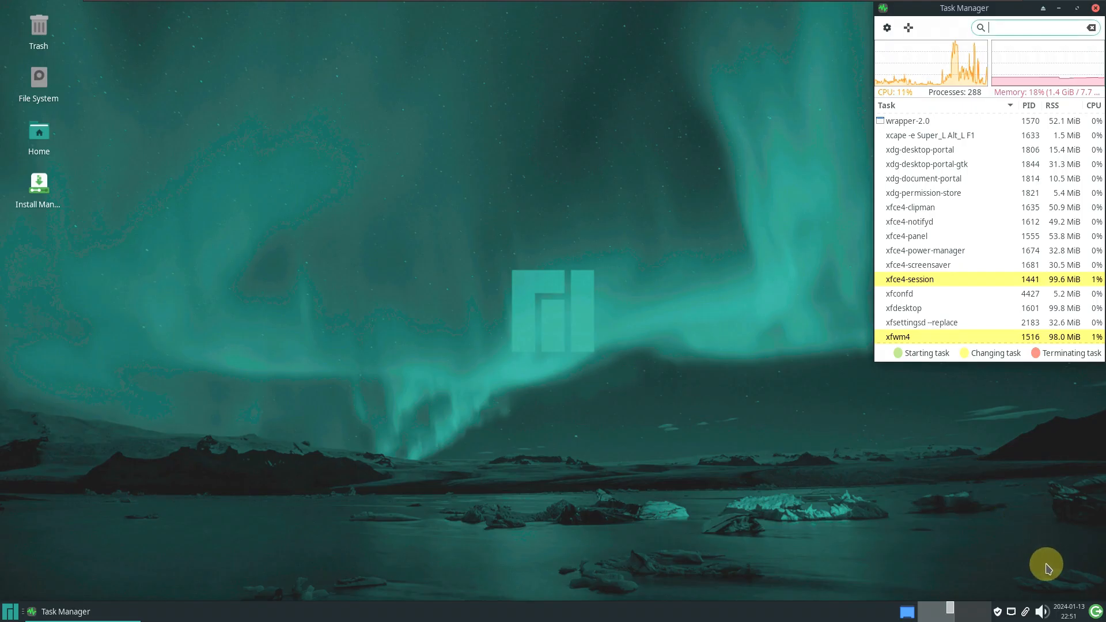
click(1037, 614)
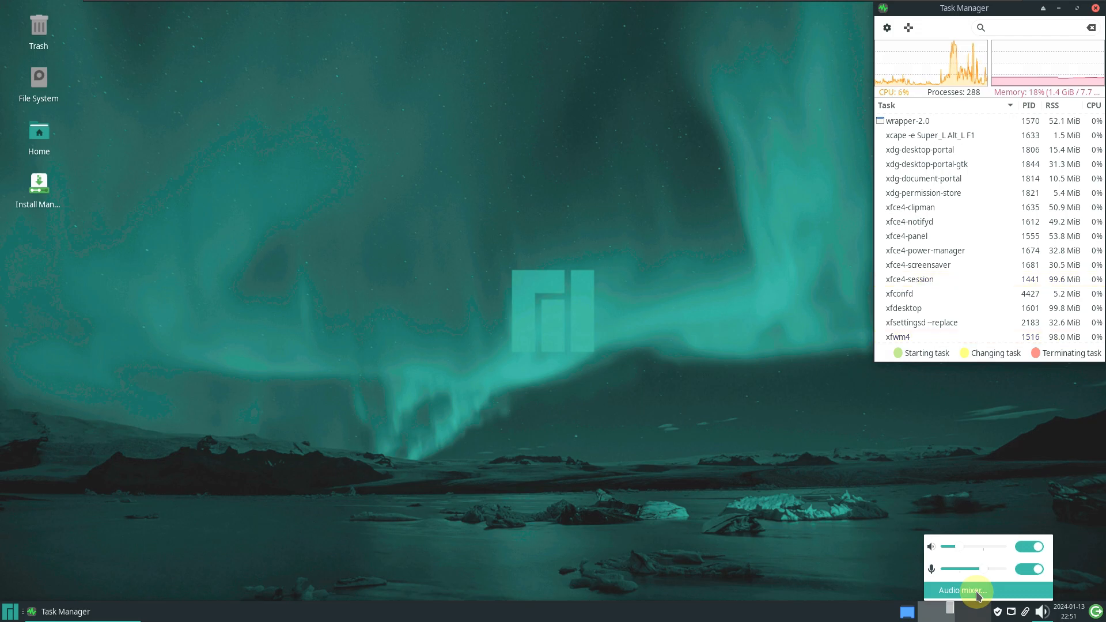
Open the Audio mixer and browse its Playback, Recording, Output, Input and Configuration tabs
click(907, 532)
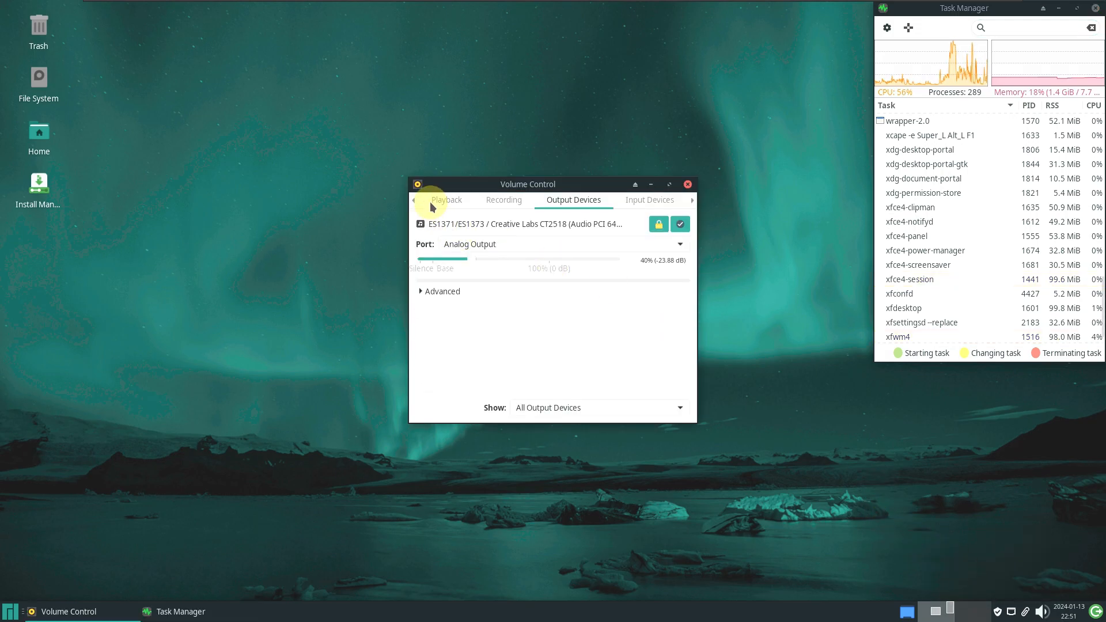
click(448, 203)
click(496, 200)
click(556, 201)
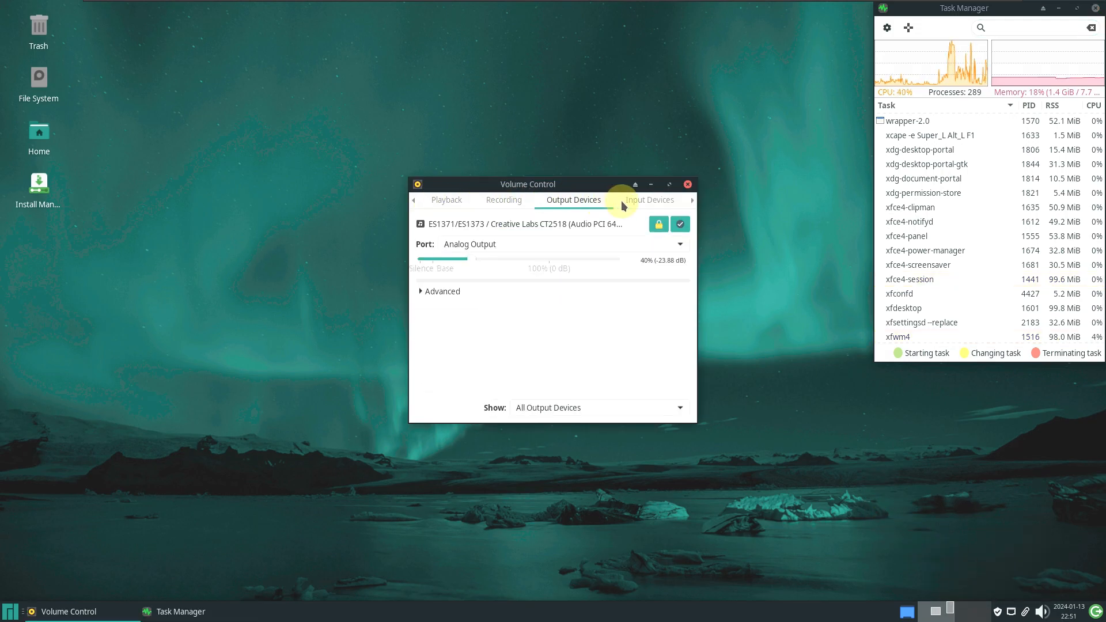
click(626, 202)
click(693, 201)
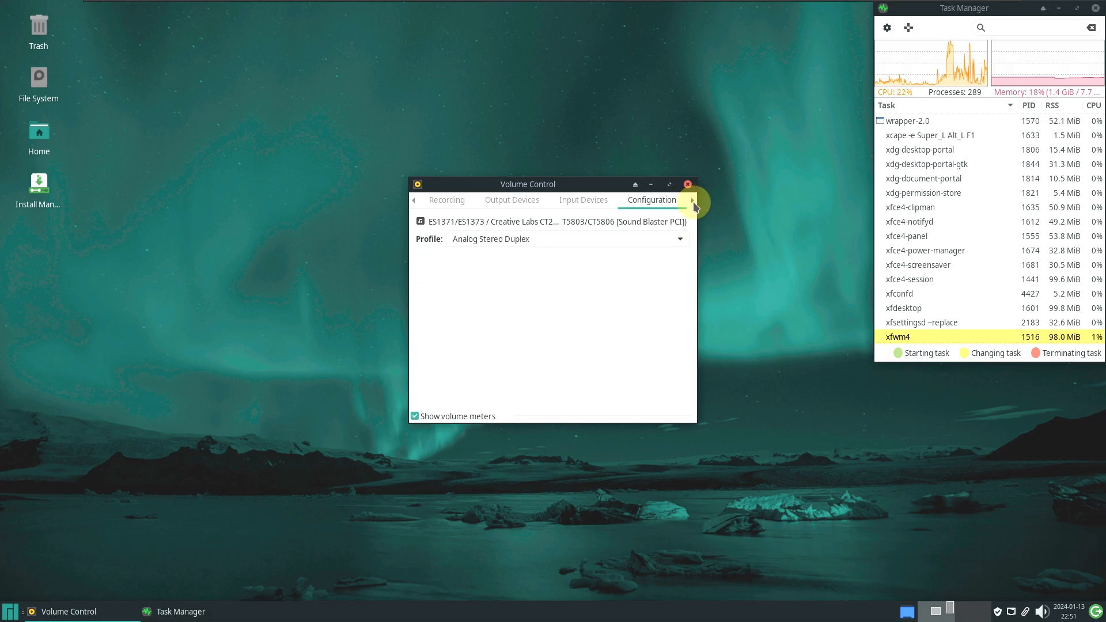
Check the profile list without changes, return to Playback, keep the Applications filter, and close the mixer
click(490, 240)
click(413, 201)
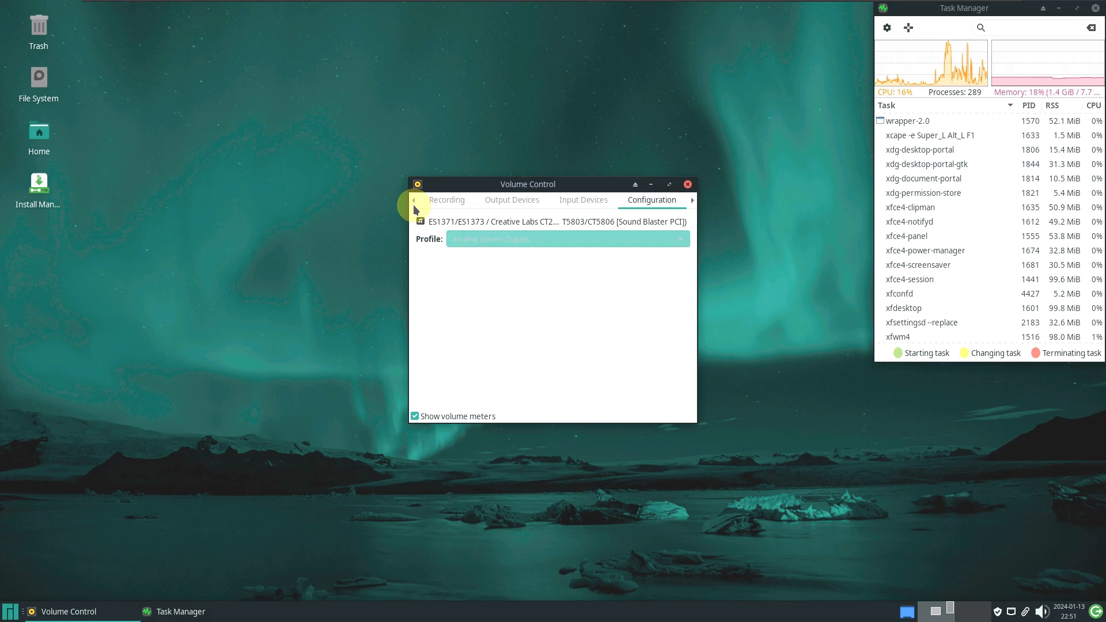
click(413, 203)
click(413, 201)
click(413, 202)
click(413, 202)
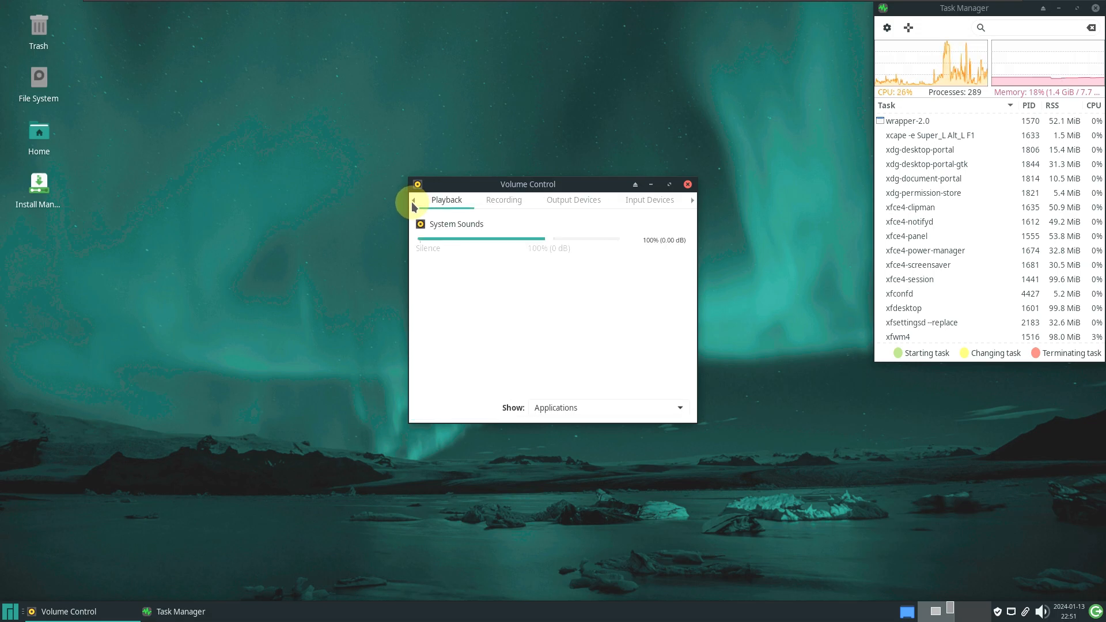
click(563, 403)
click(654, 212)
click(688, 184)
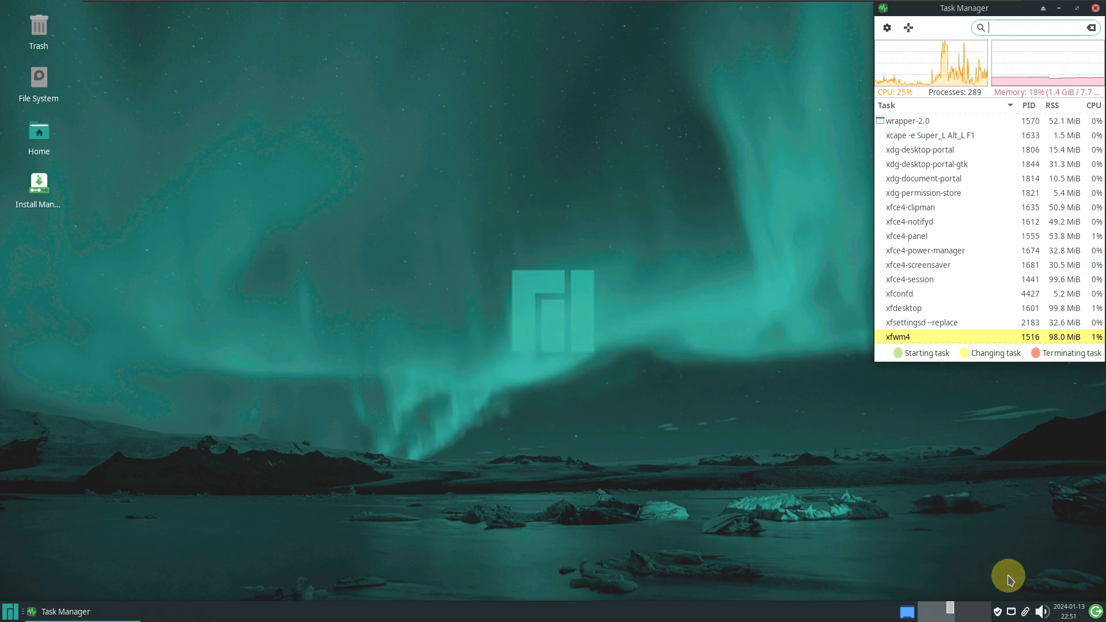
Adjust the microphone level from the tray volume popup and open the Clipman clipboard history menu
click(1042, 611)
click(978, 571)
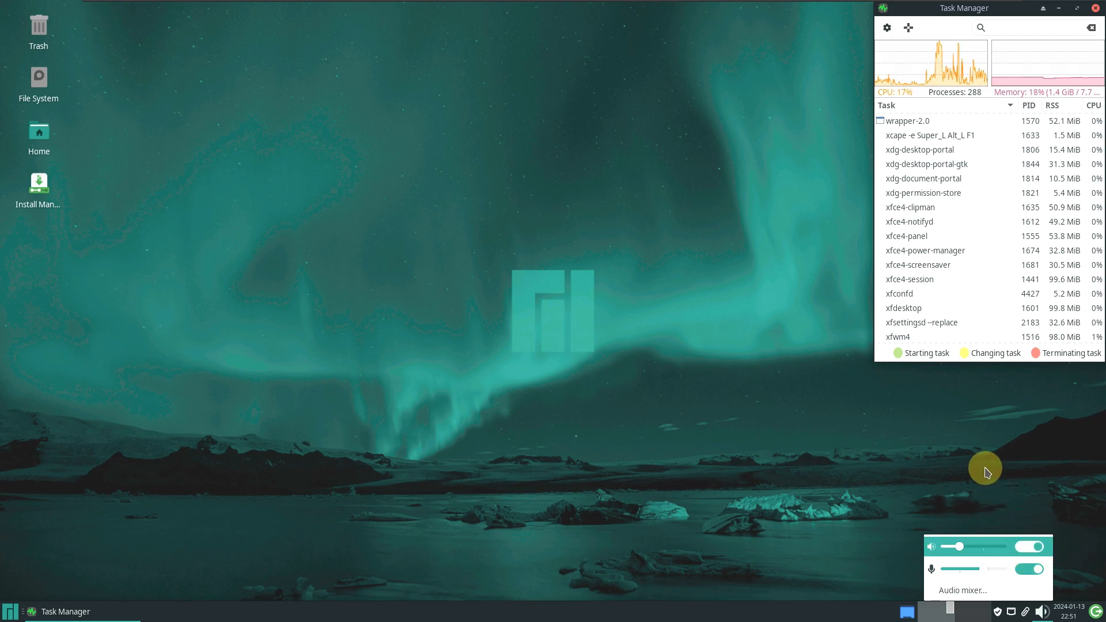
click(1025, 612)
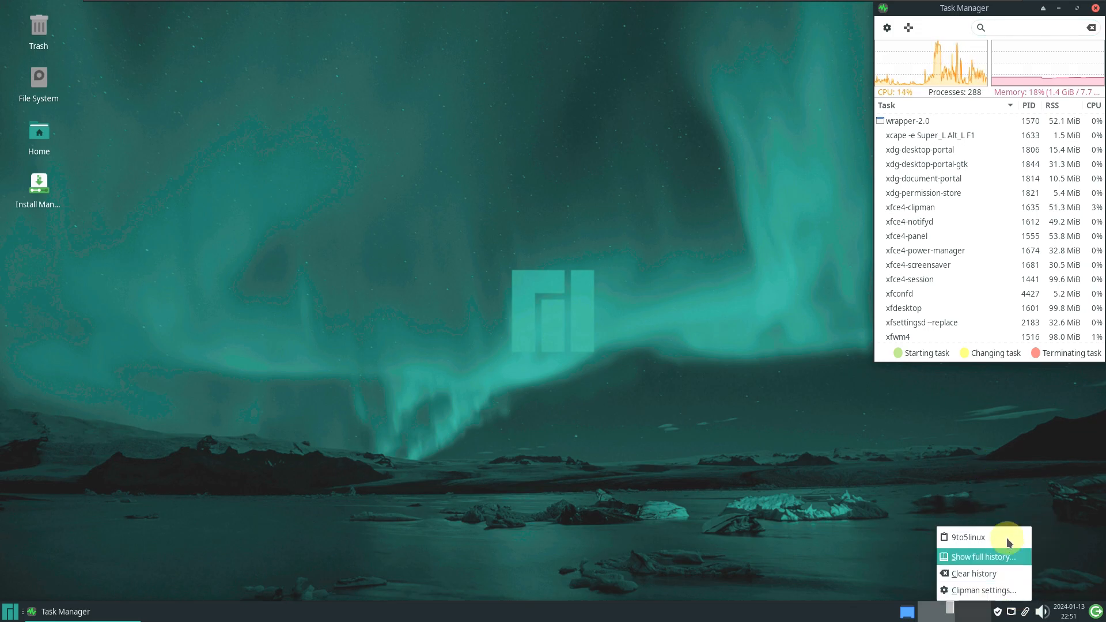
click(920, 463)
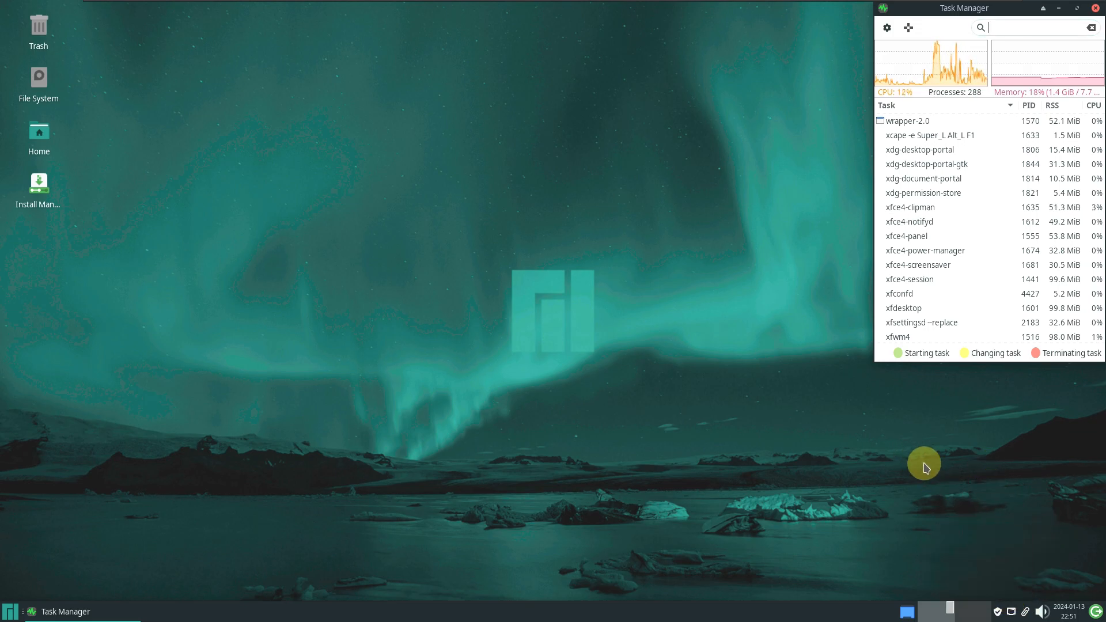
click(1025, 611)
click(1012, 613)
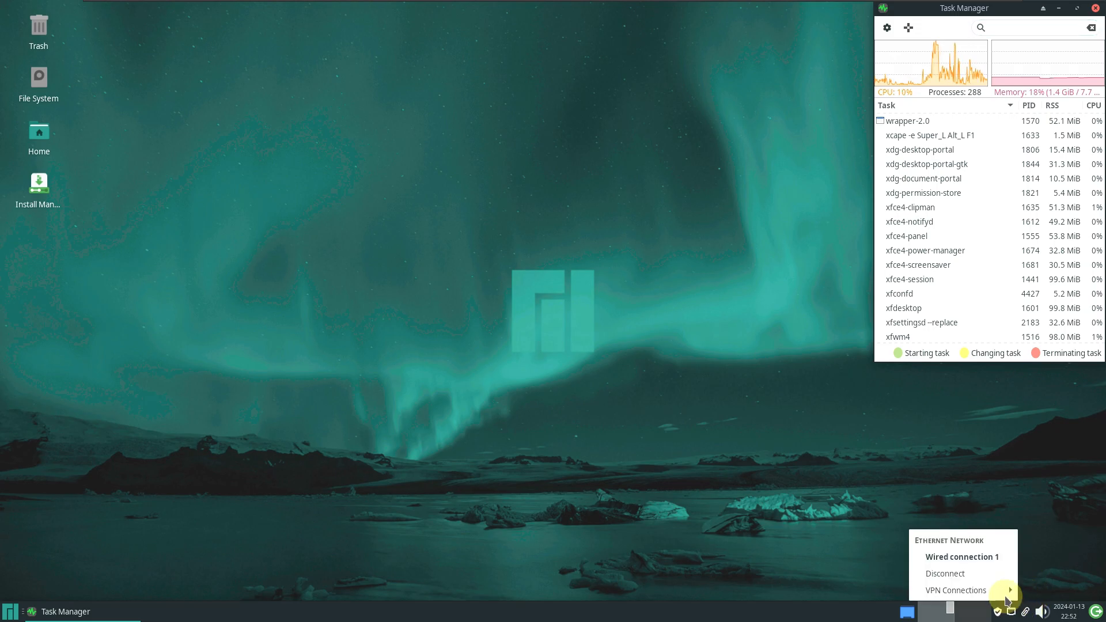
mouse_move(982, 598)
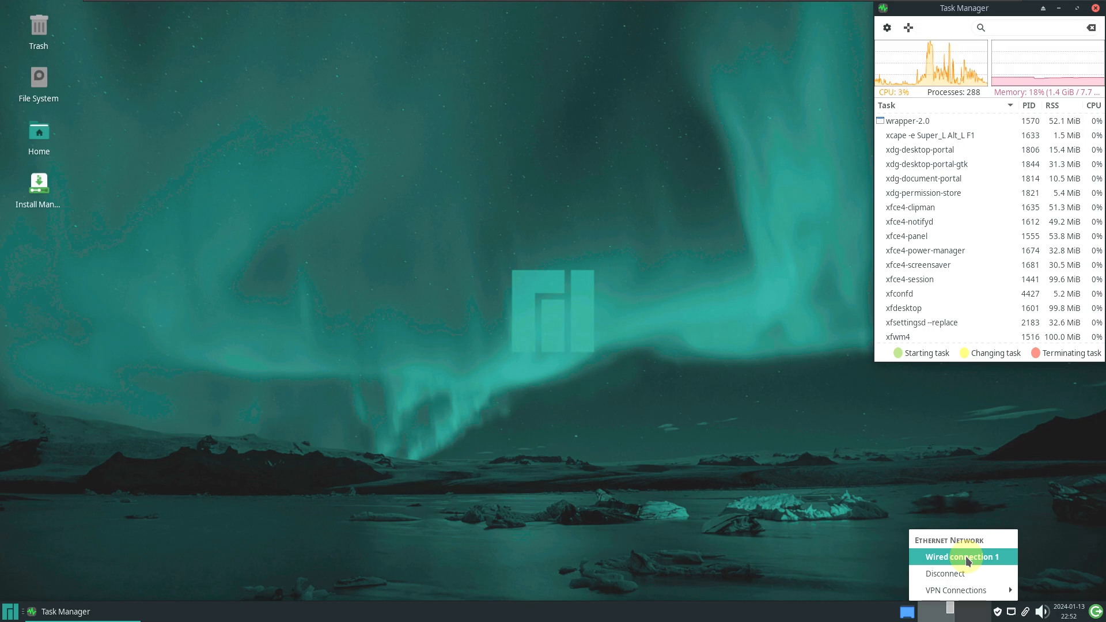
click(636, 465)
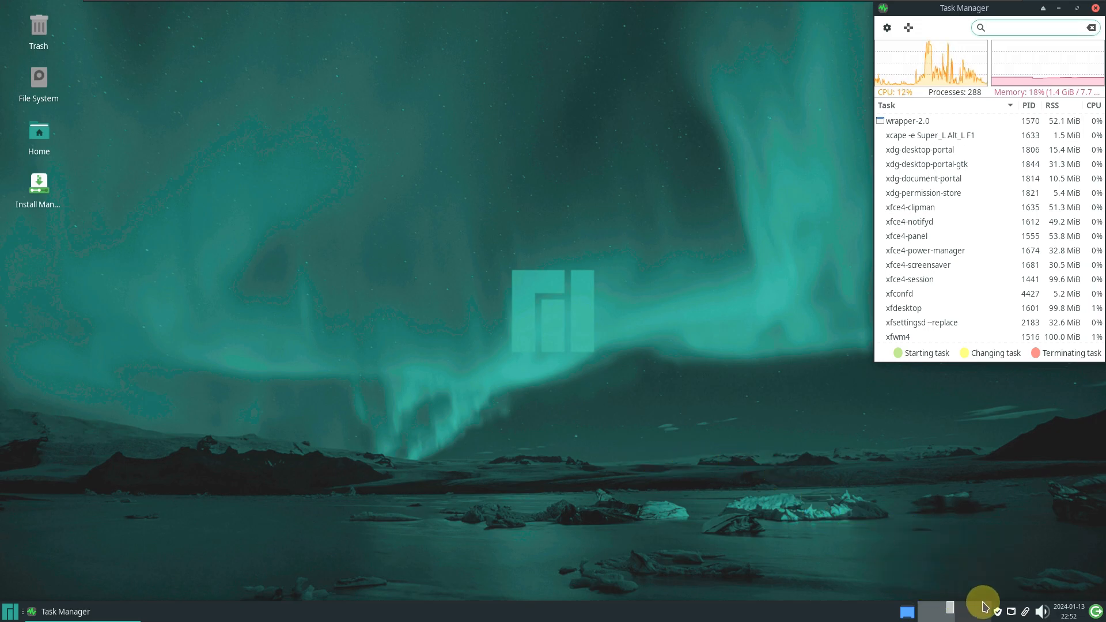
right_click(998, 614)
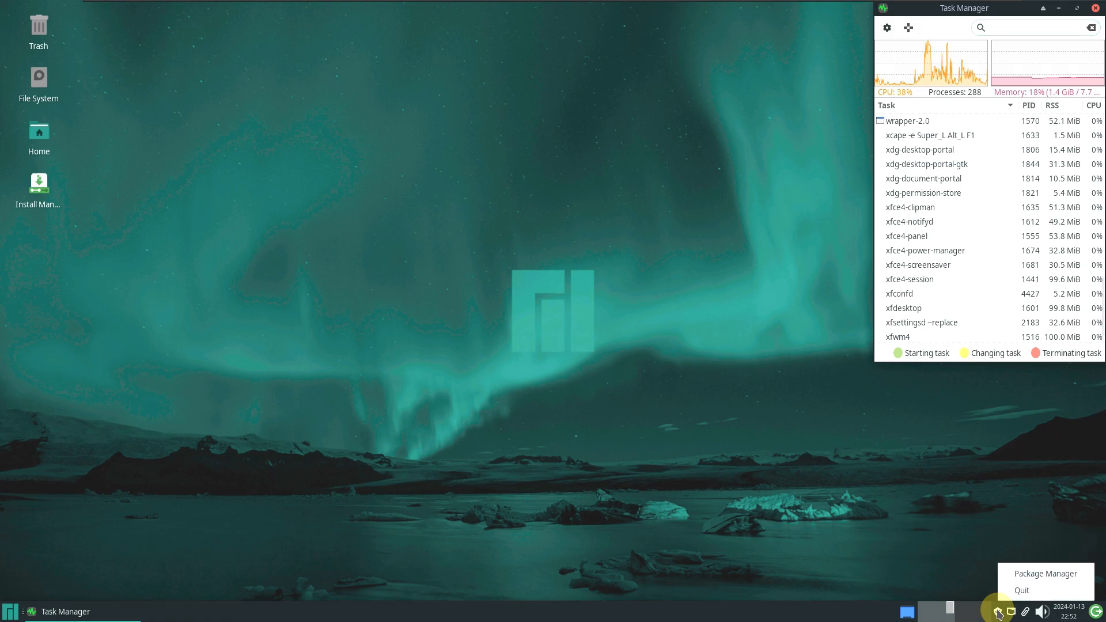
click(1049, 576)
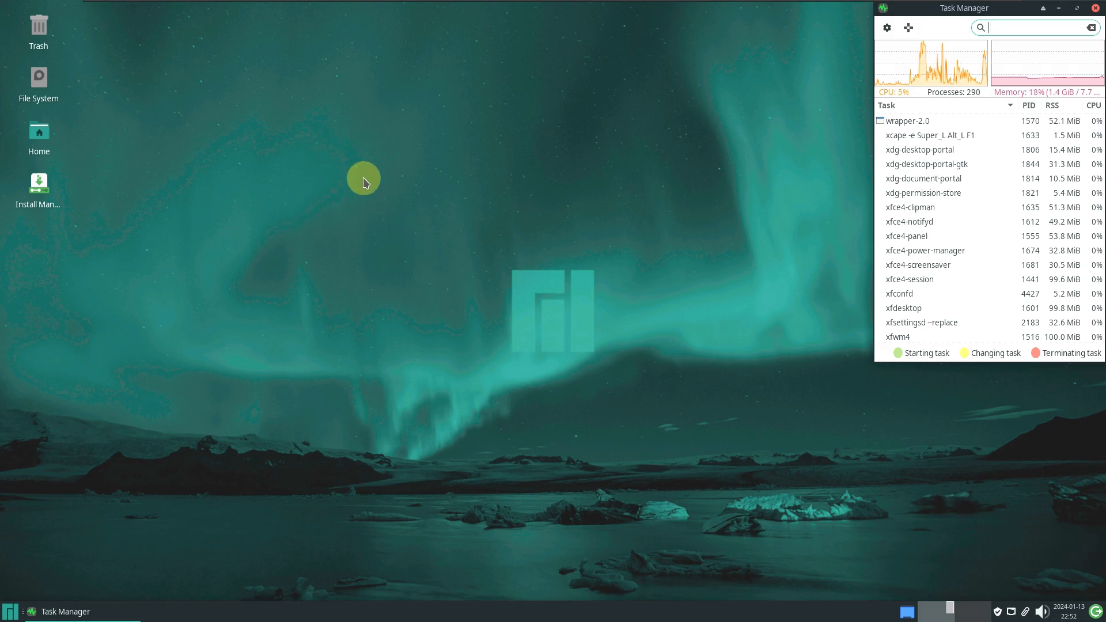
View the bottom panel's About information from its context menu, then close it
right_click(368, 610)
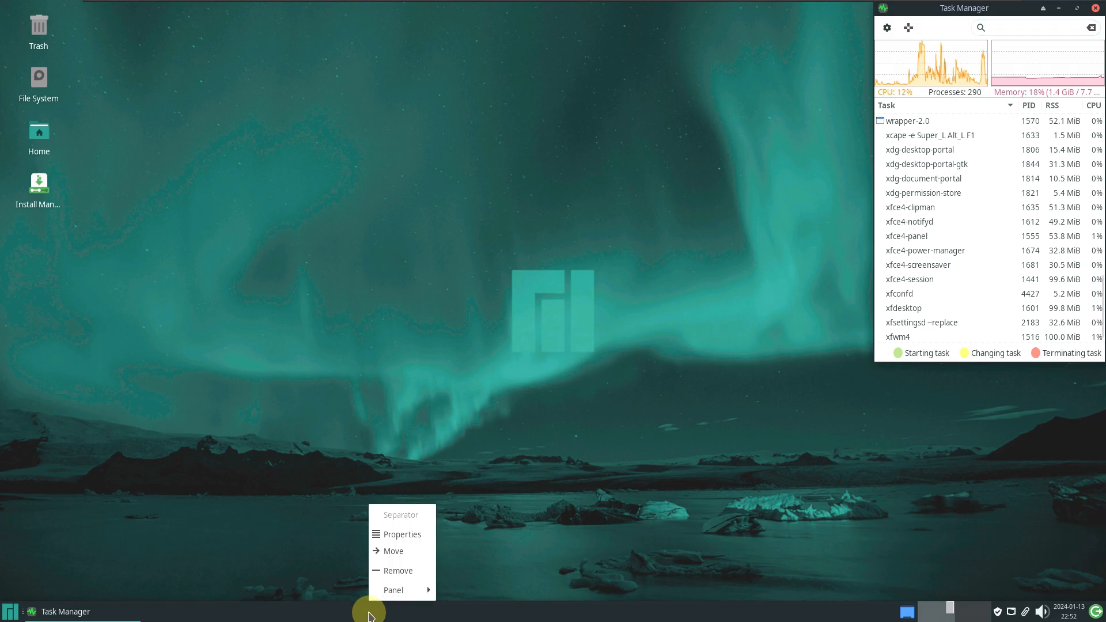
mouse_move(407, 595)
click(459, 589)
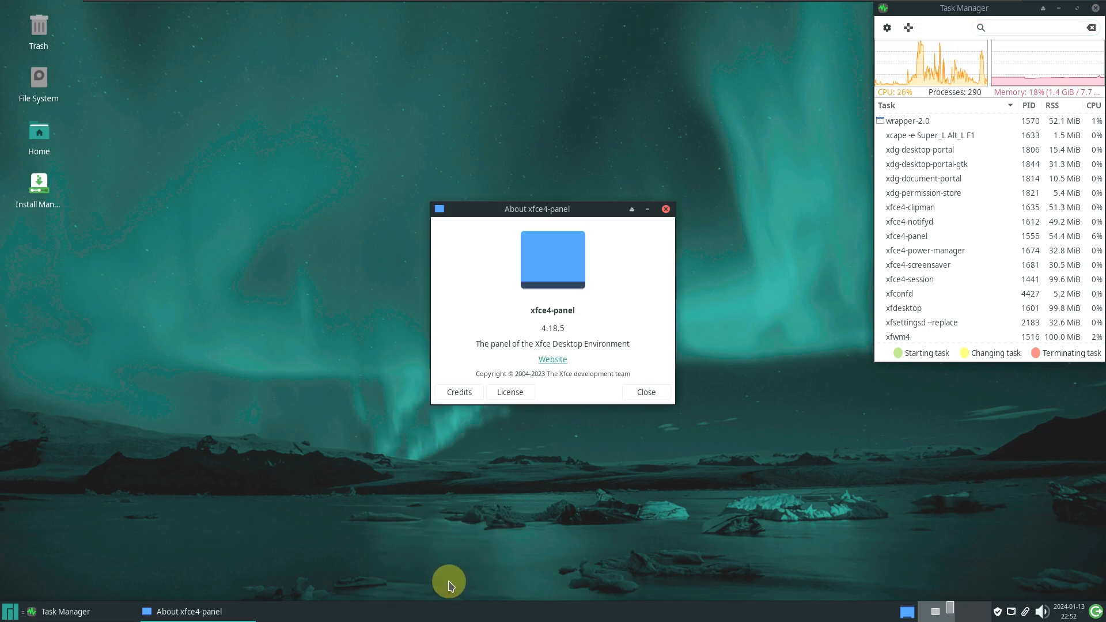
click(644, 392)
Review the Panel Preferences Appearance, Items and Display tabs and the panel list, then close preferences
right_click(399, 612)
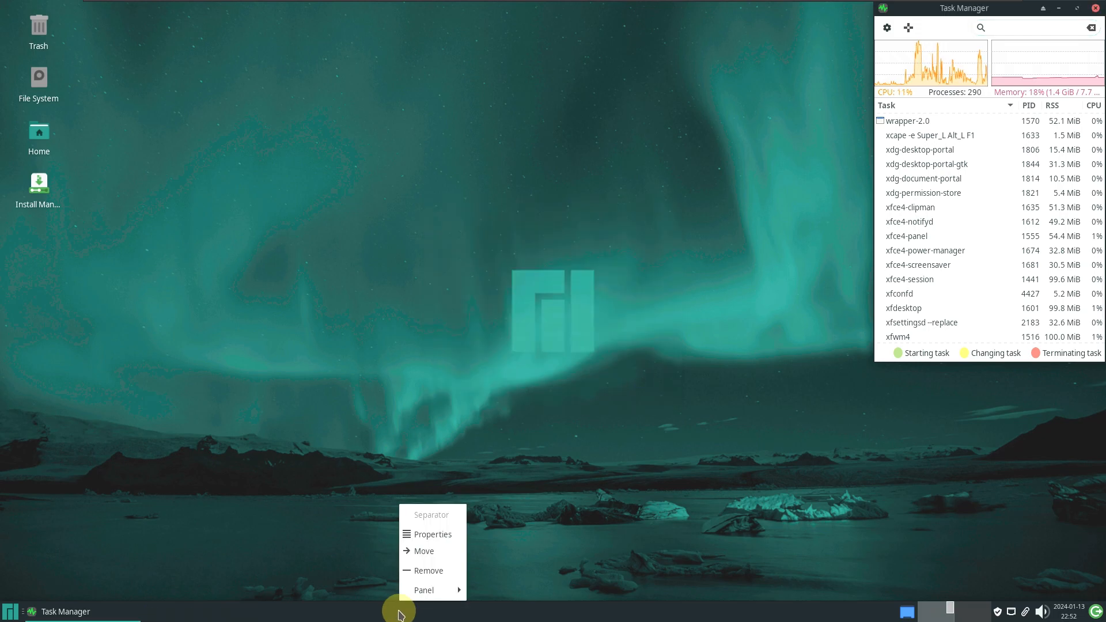
mouse_move(466, 594)
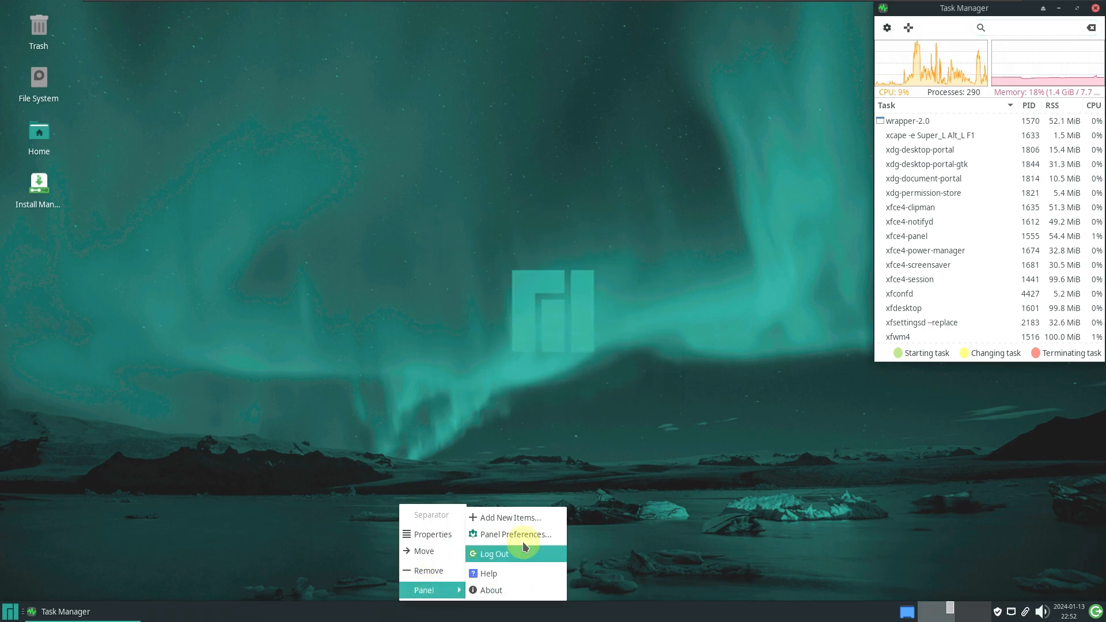
click(502, 536)
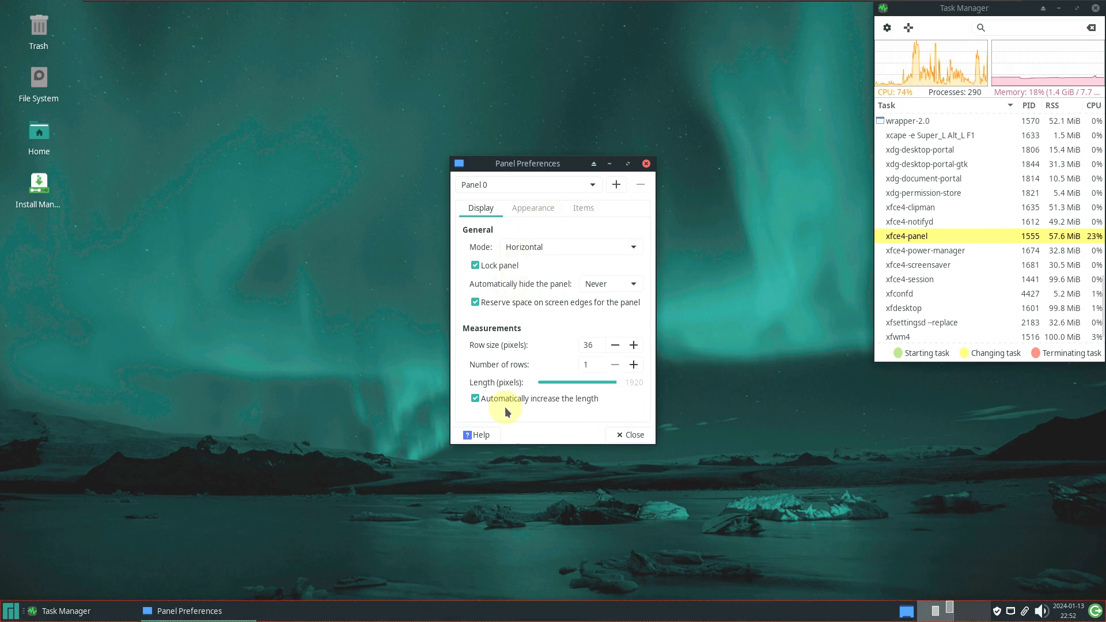
click(531, 211)
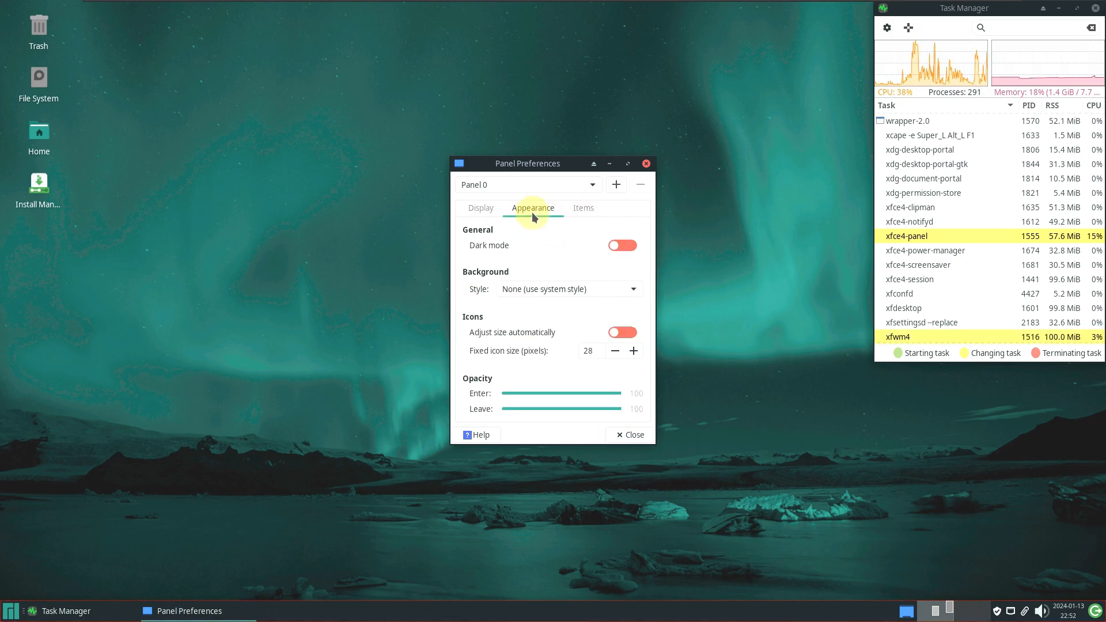
click(580, 214)
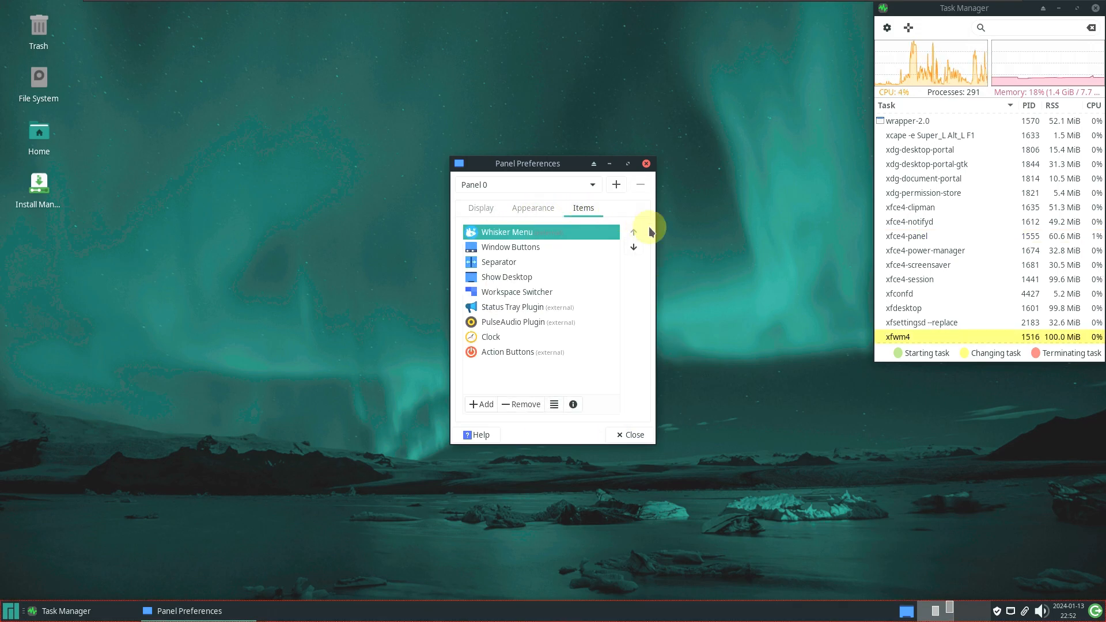
click(496, 209)
click(577, 185)
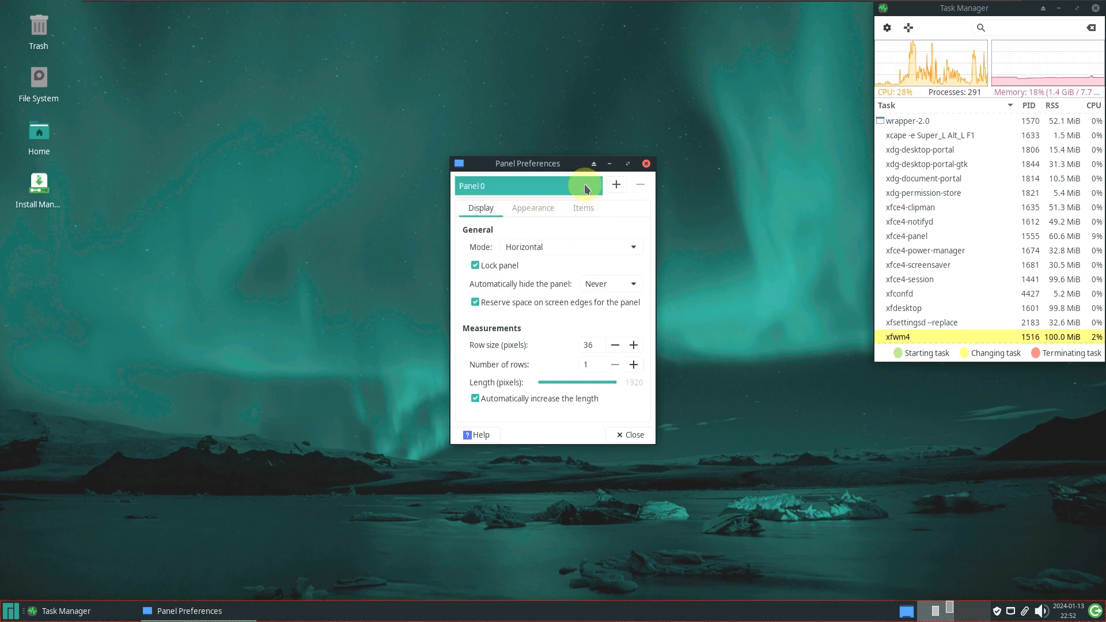
click(629, 437)
click(621, 436)
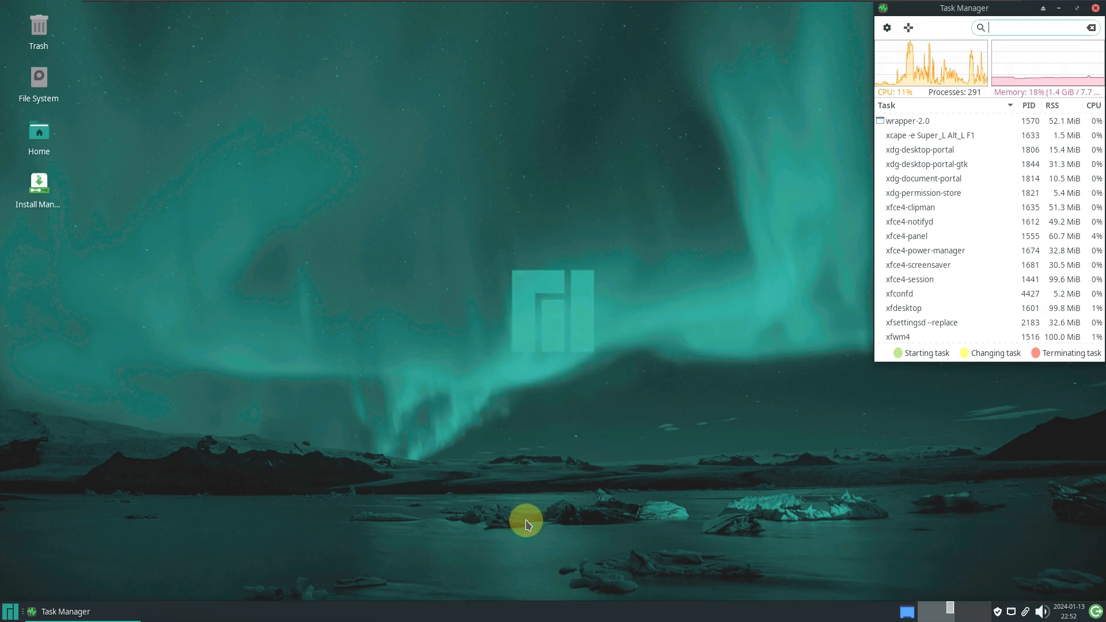
Check a panel item's options menu, dismiss it with Escape, and open the application menu
right_click(446, 609)
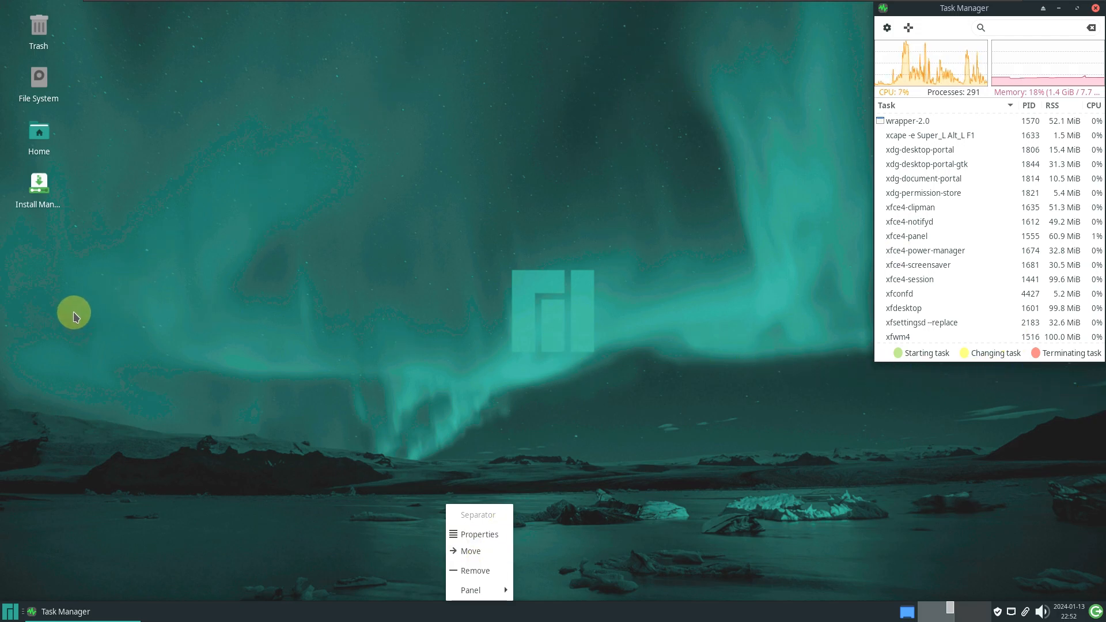
mouse_move(480, 590)
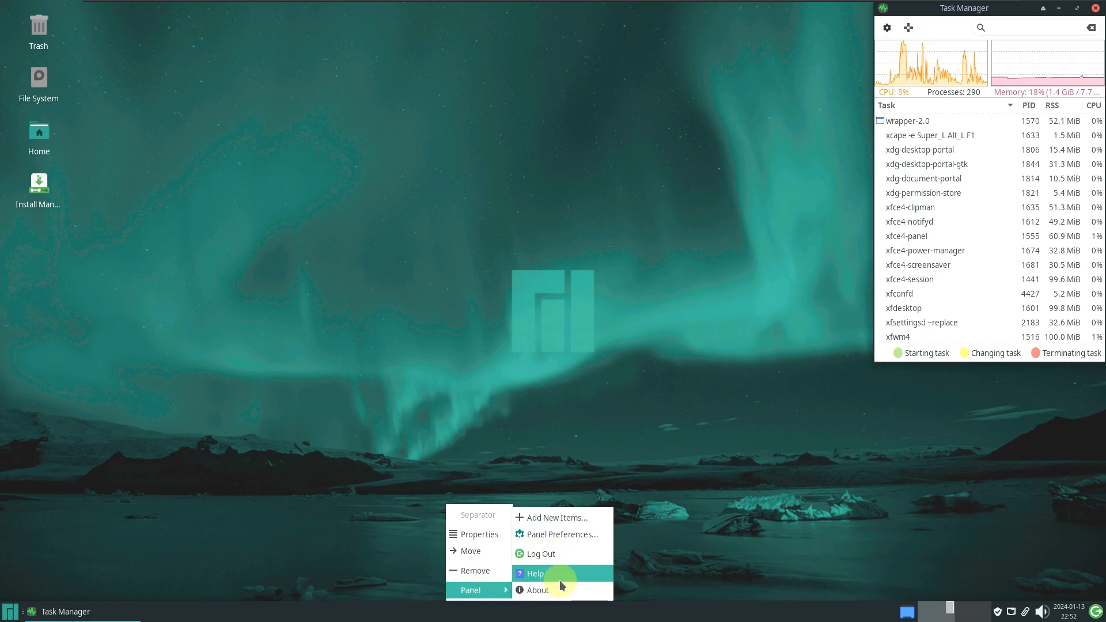
key(Escape)
key(Escape)
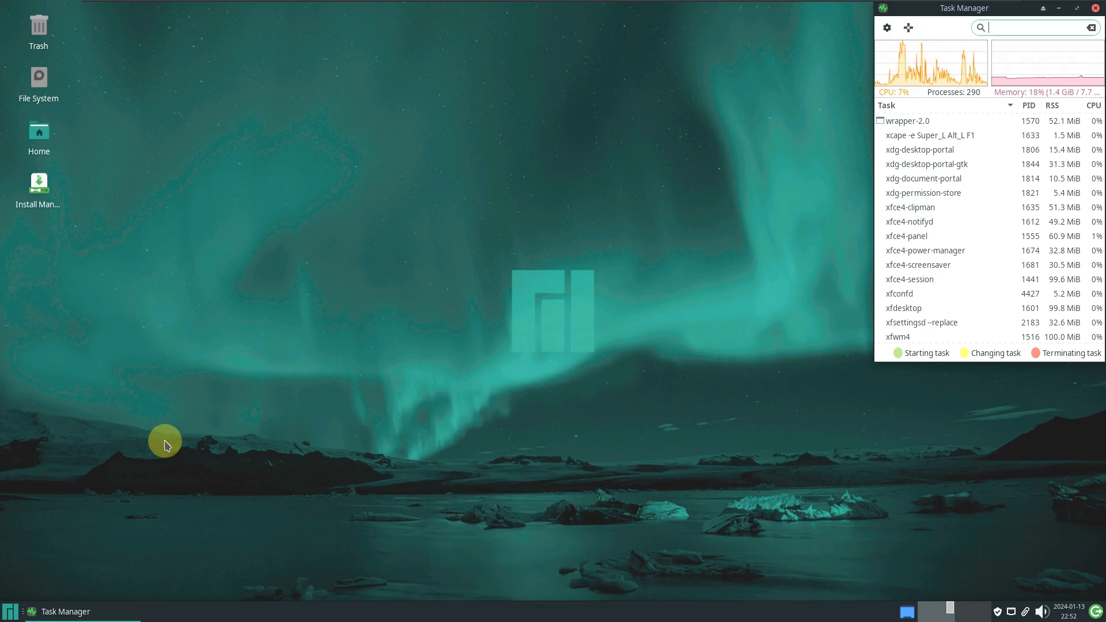
click(10, 612)
click(241, 307)
click(40, 138)
right_click(41, 138)
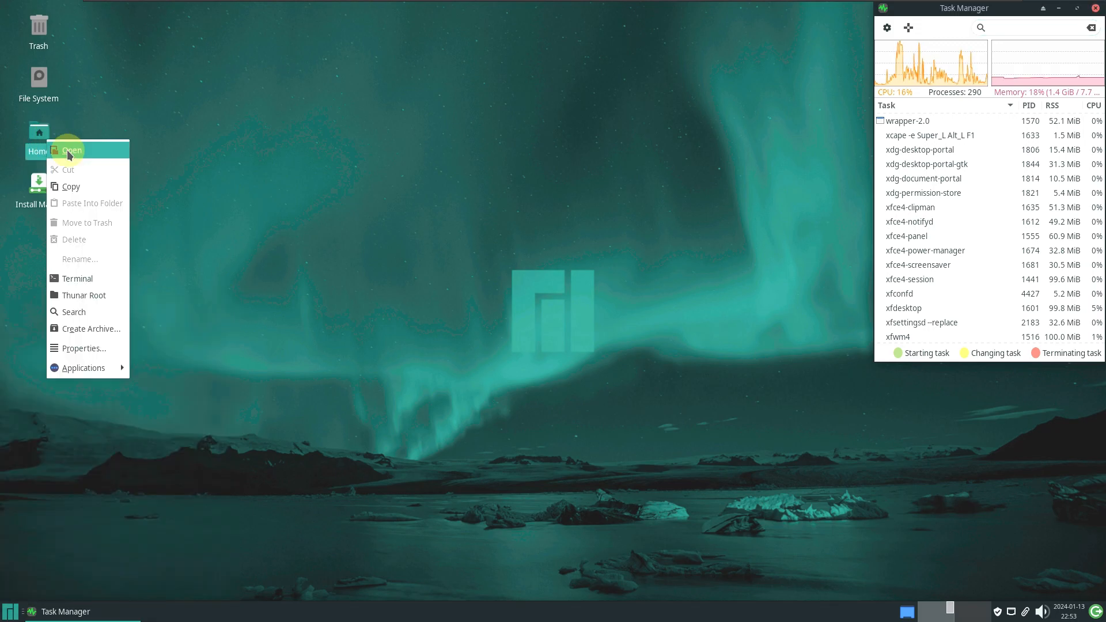
click(70, 149)
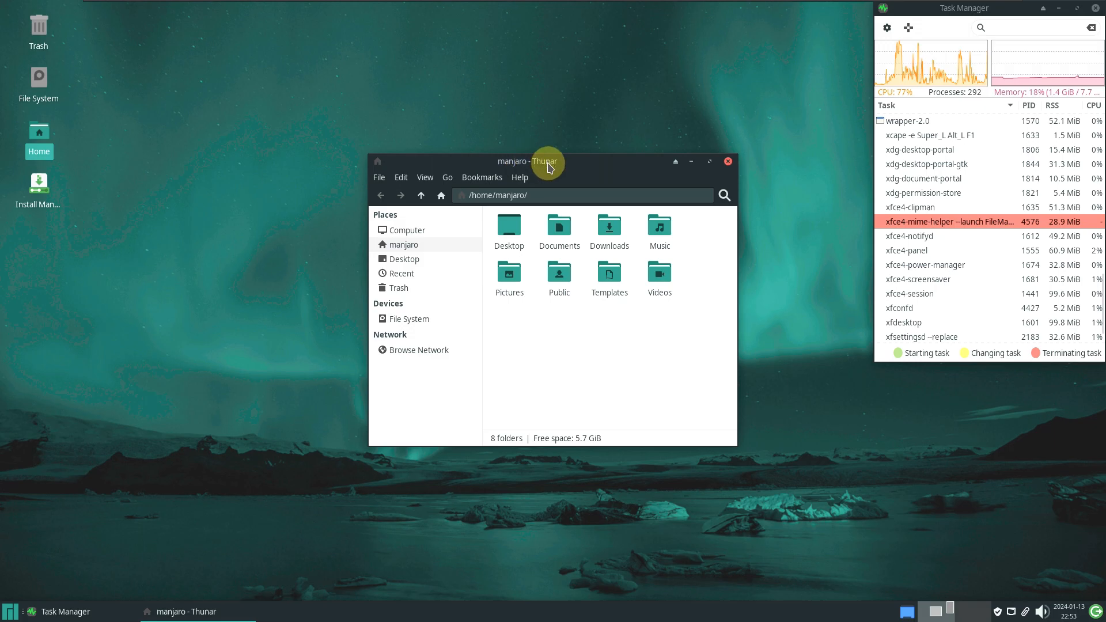
click(519, 177)
click(534, 216)
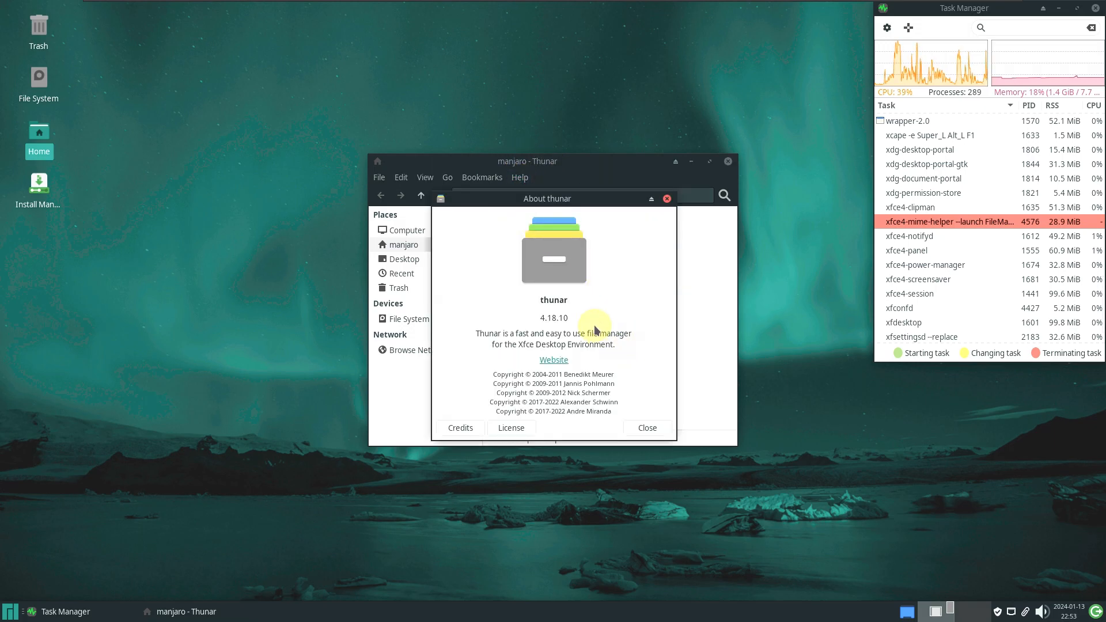
drag(584, 319, 504, 317)
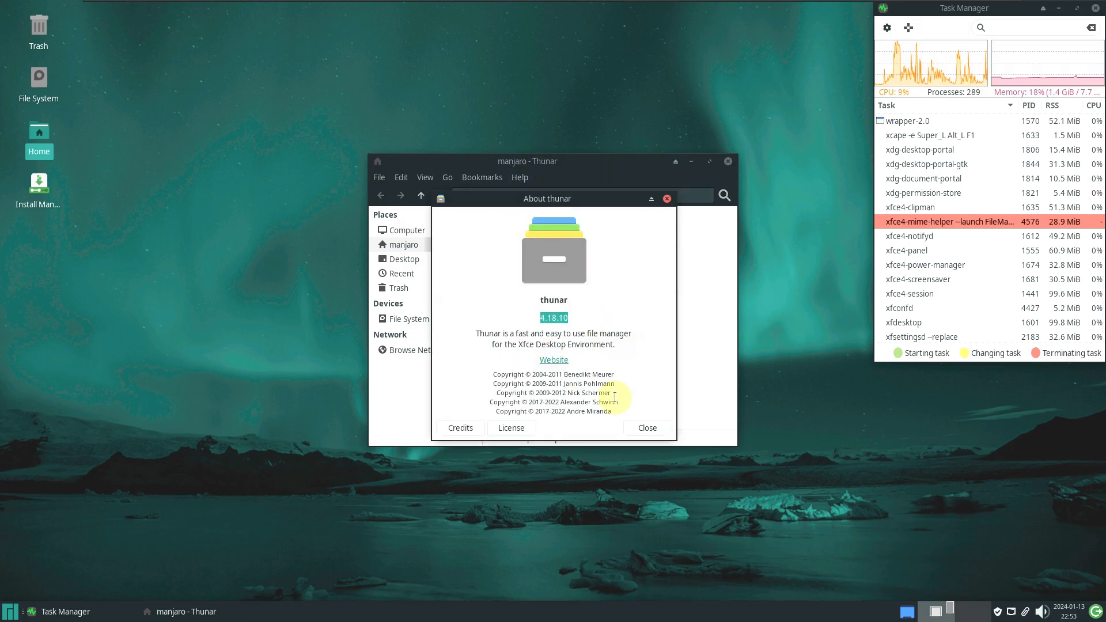
click(655, 429)
drag(622, 160, 320, 45)
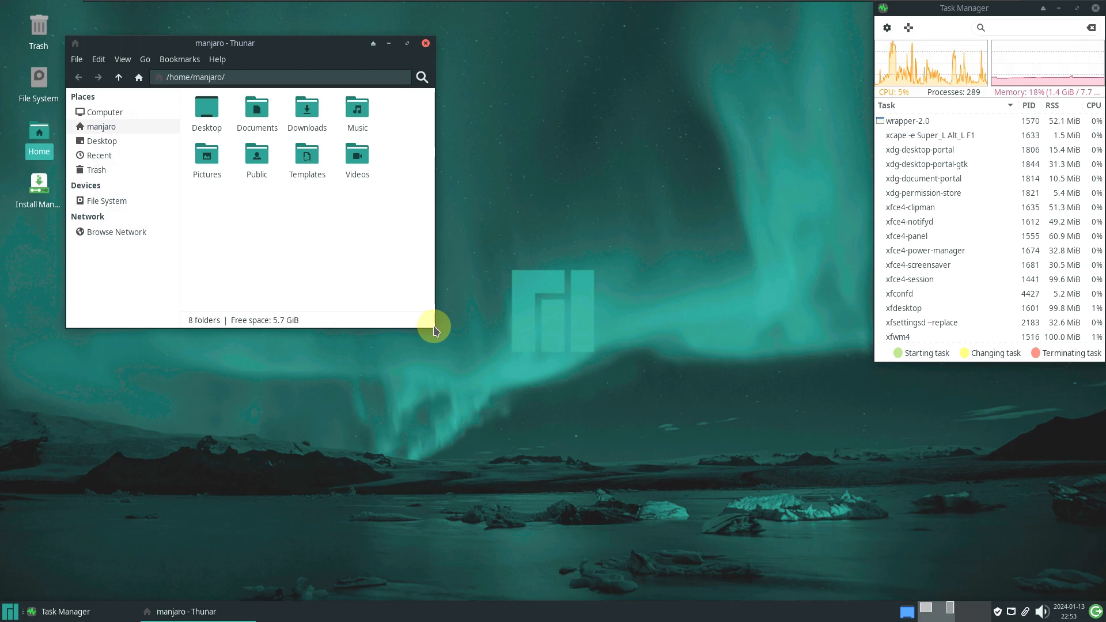
drag(461, 349, 858, 549)
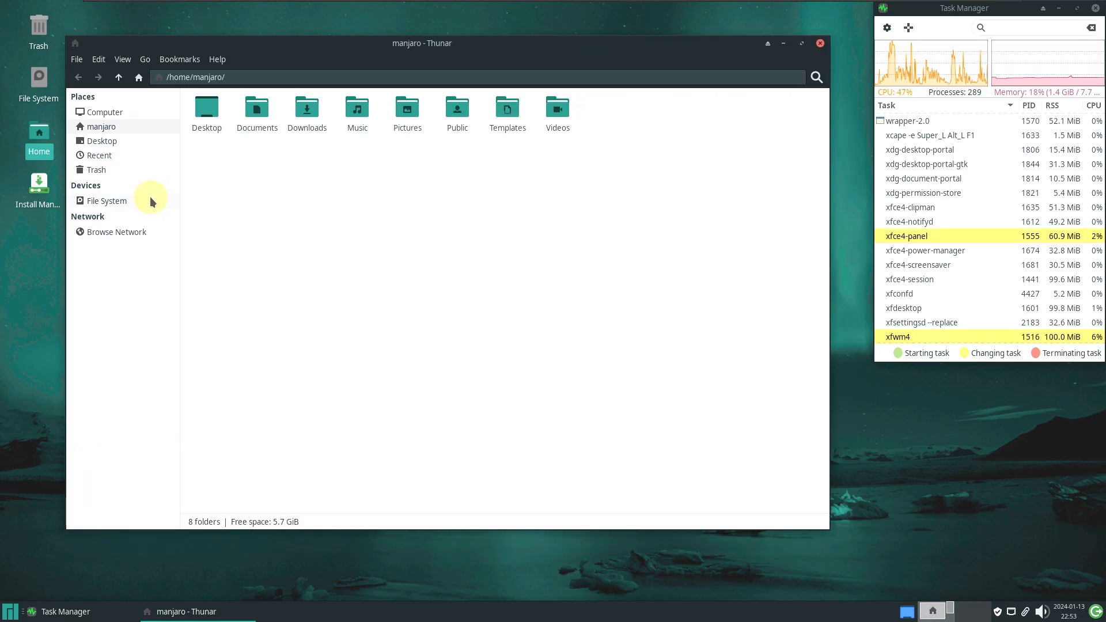
click(150, 201)
drag(291, 45, 202, 39)
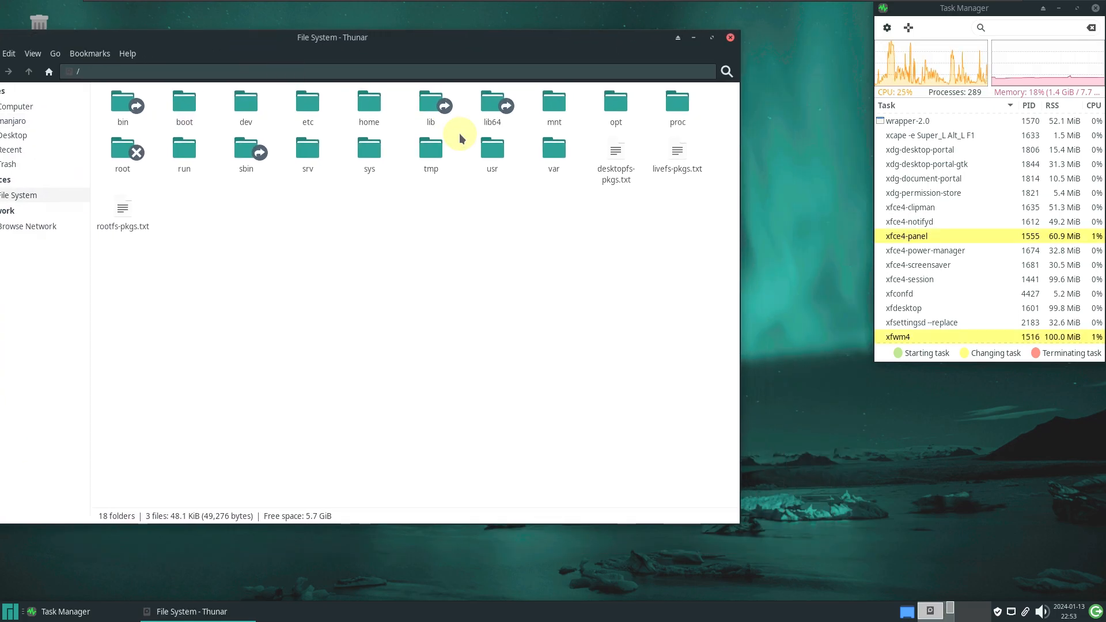
double_click(486, 121)
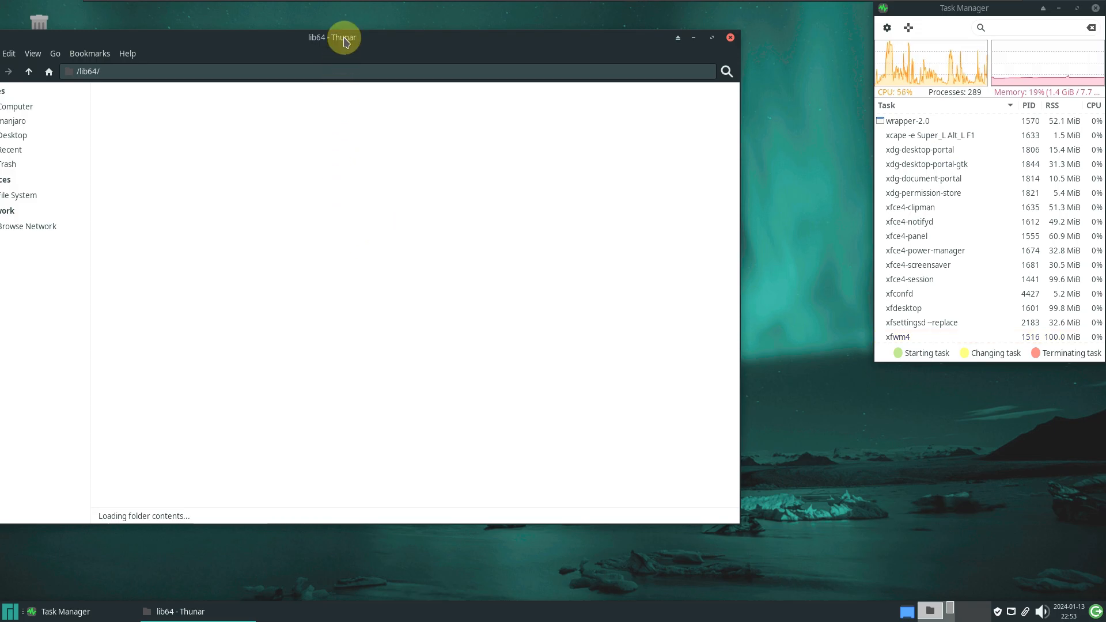
drag(344, 46, 406, 56)
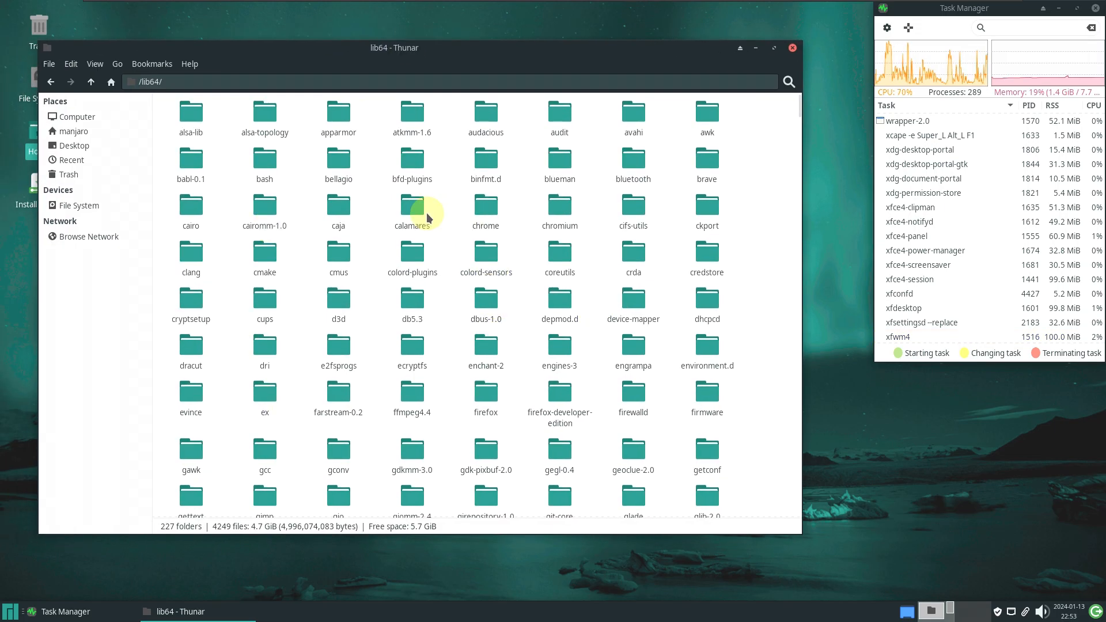
click(52, 82)
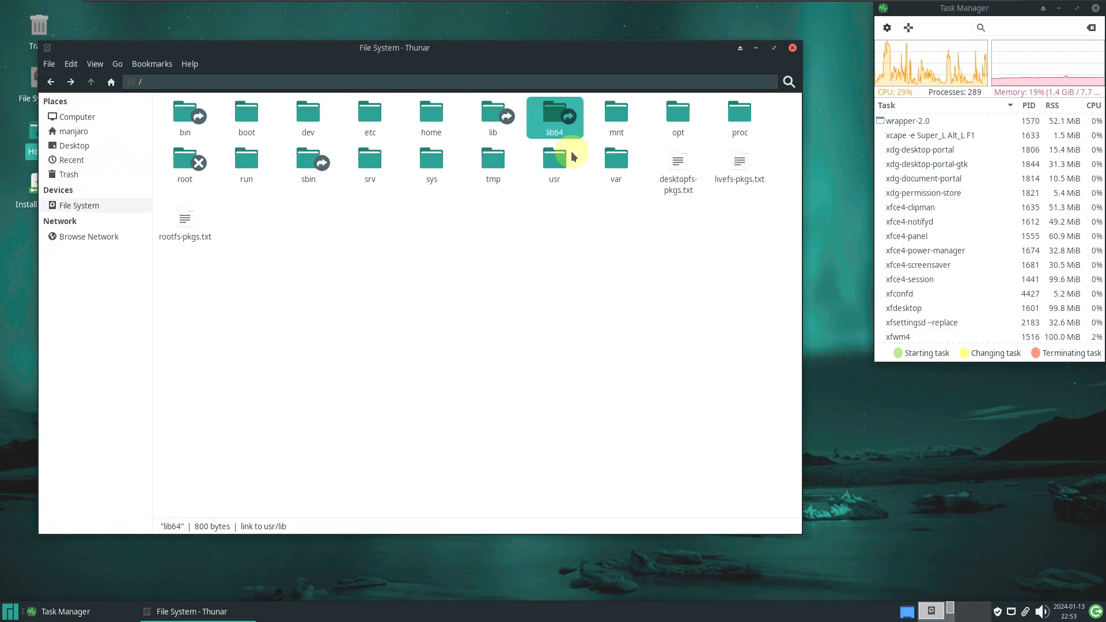
double_click(556, 157)
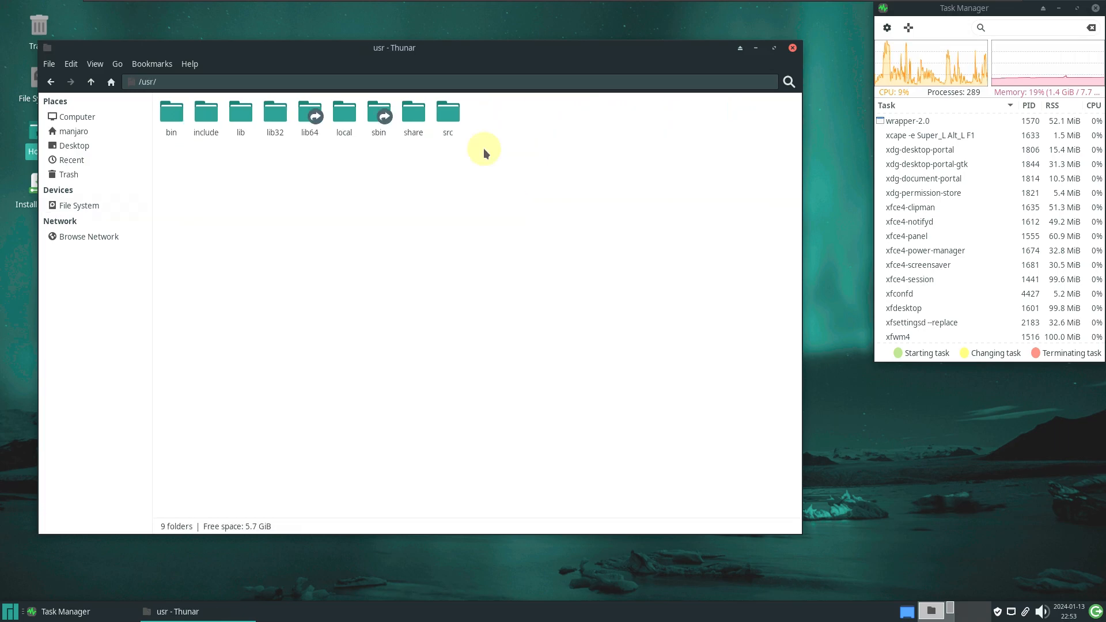
click(50, 85)
click(70, 63)
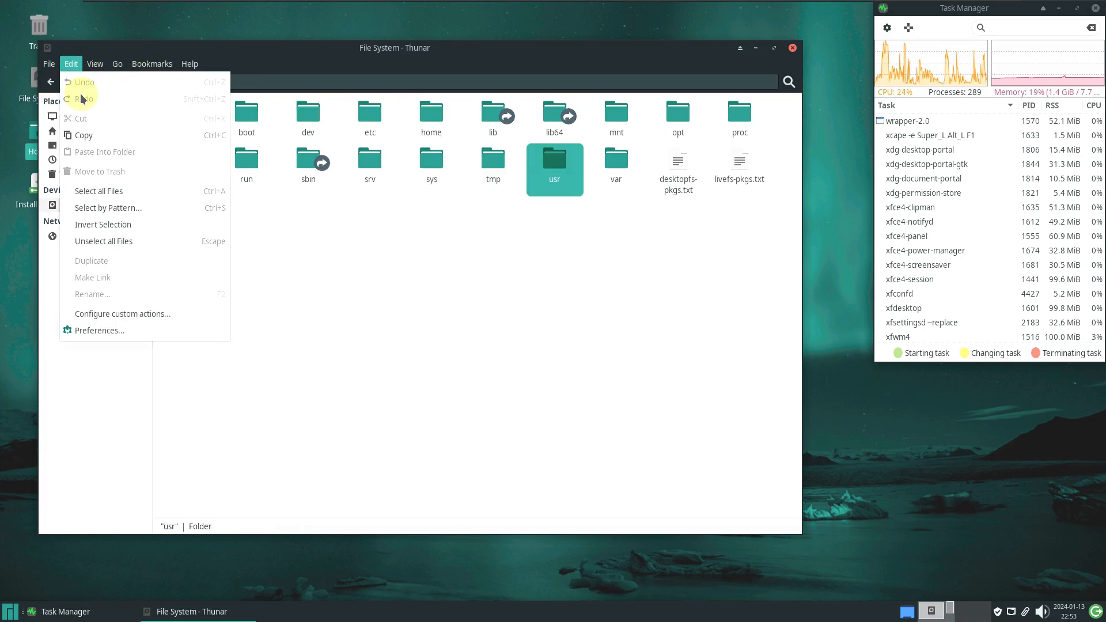
click(117, 329)
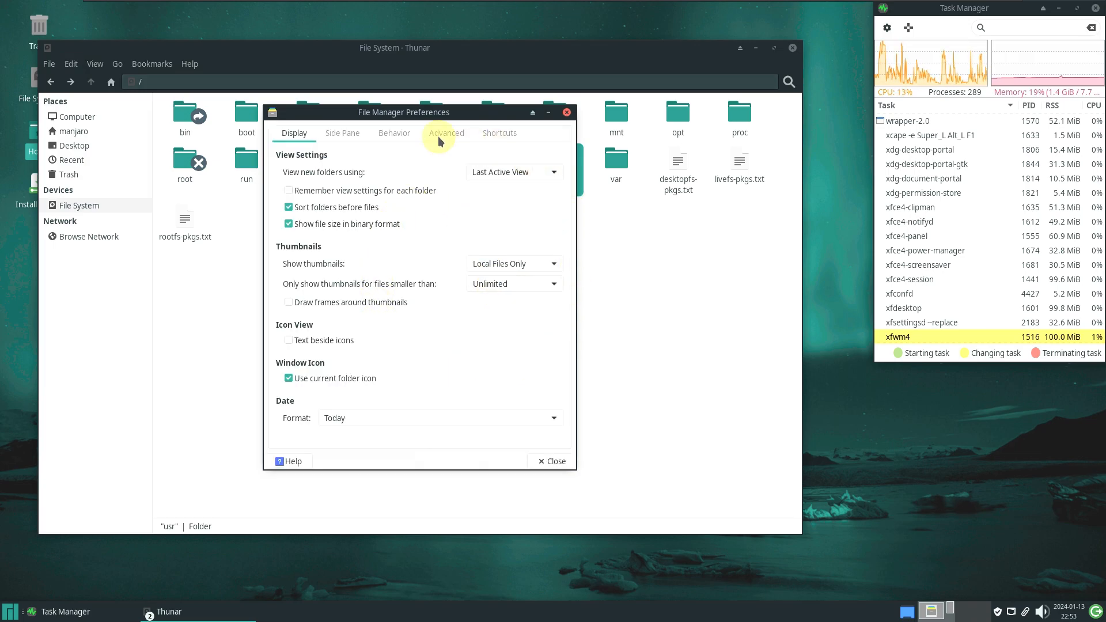
click(347, 136)
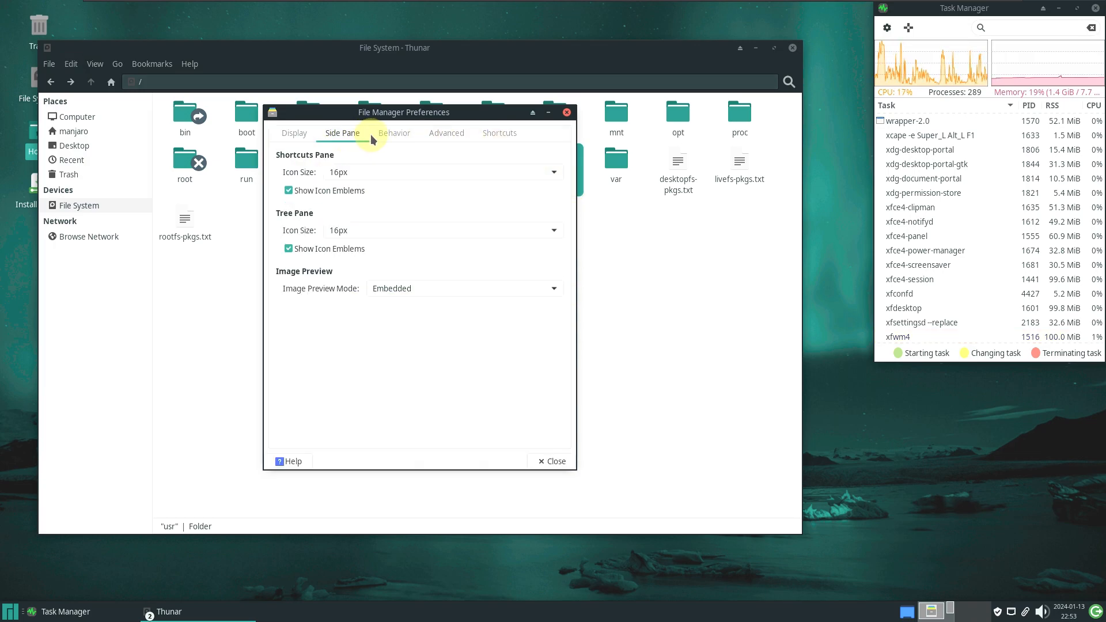
click(388, 133)
click(441, 133)
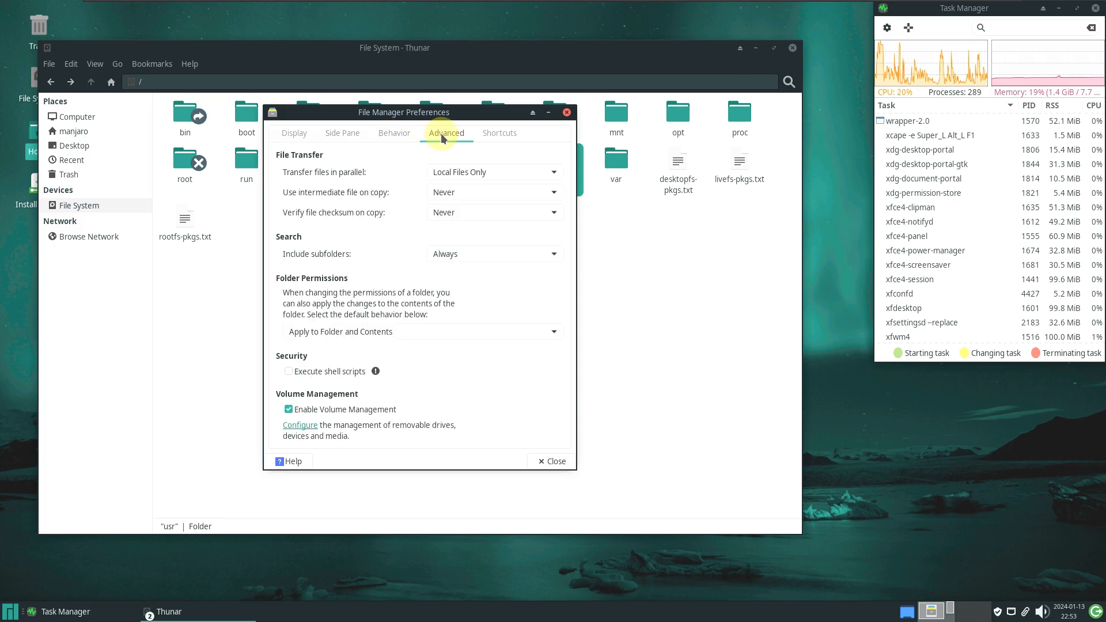
click(493, 135)
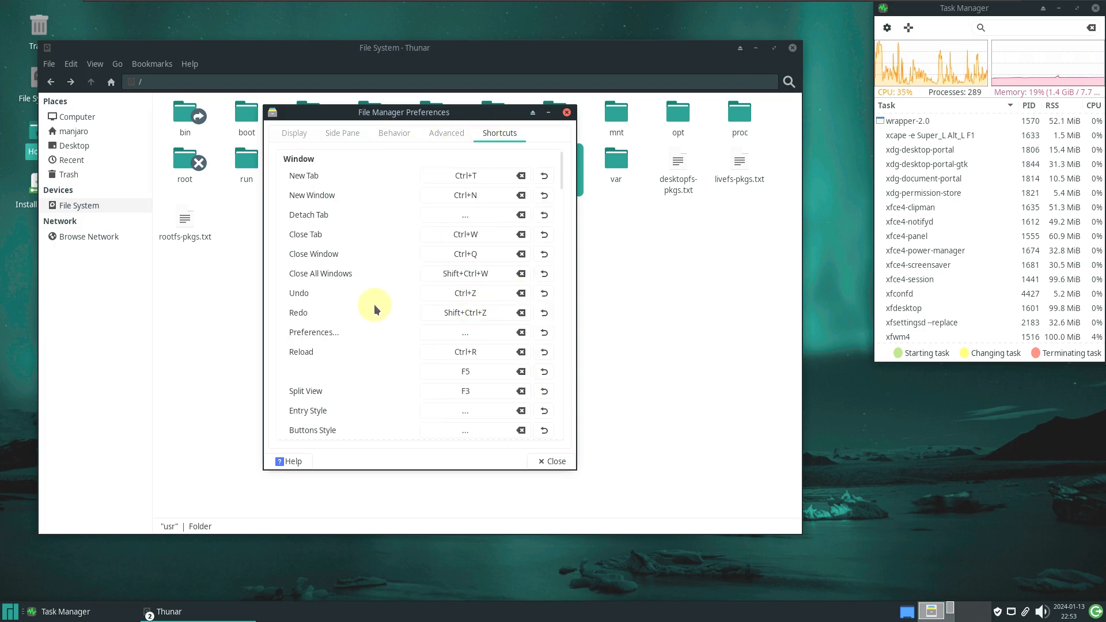
drag(559, 181, 554, 458)
click(554, 463)
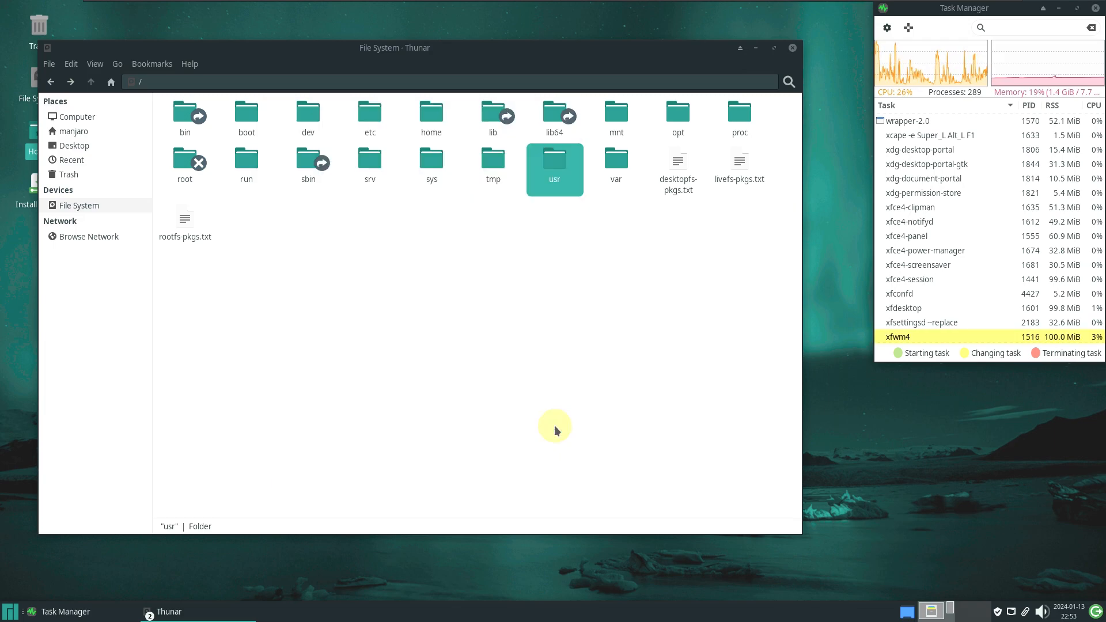
click(793, 49)
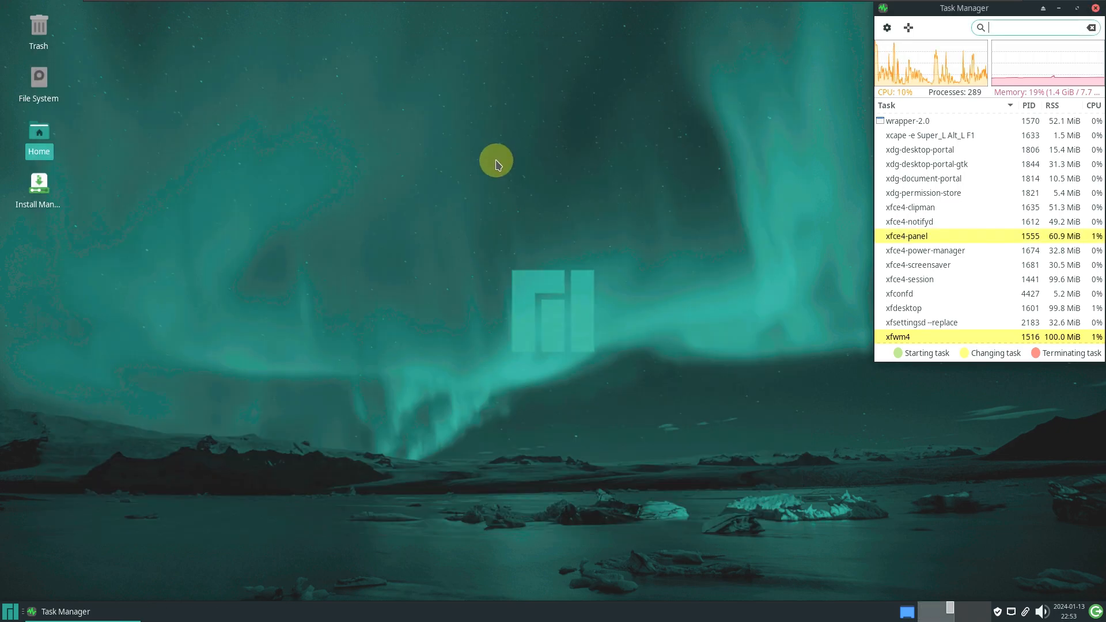
Open the Whisker Menu on All Applications, listing About Me through Avahi VNC Server Browser
click(11, 610)
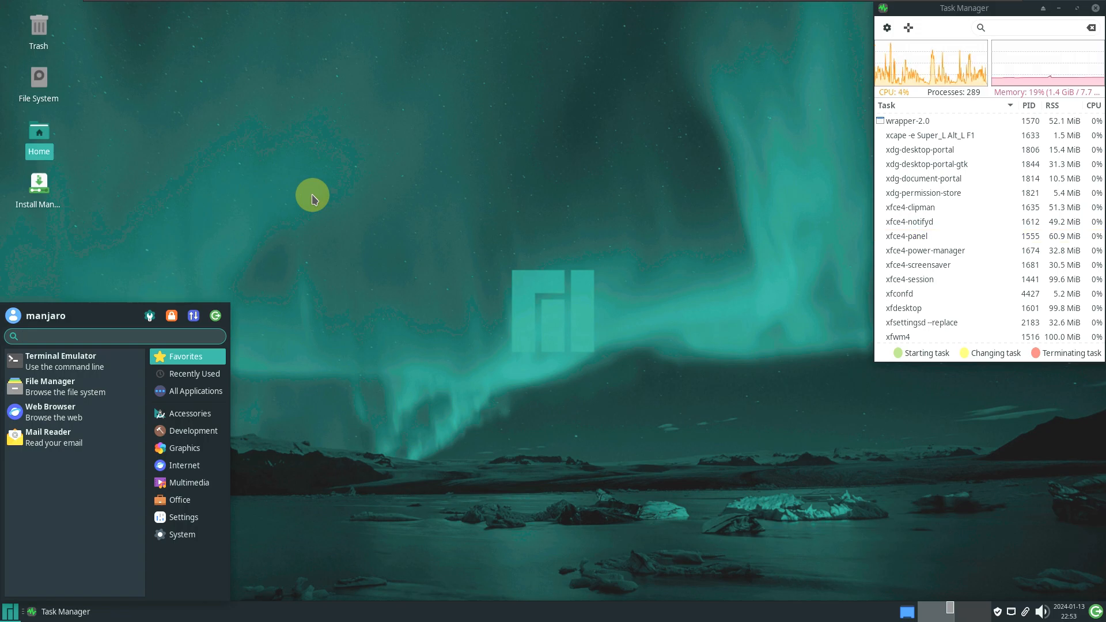
click(205, 397)
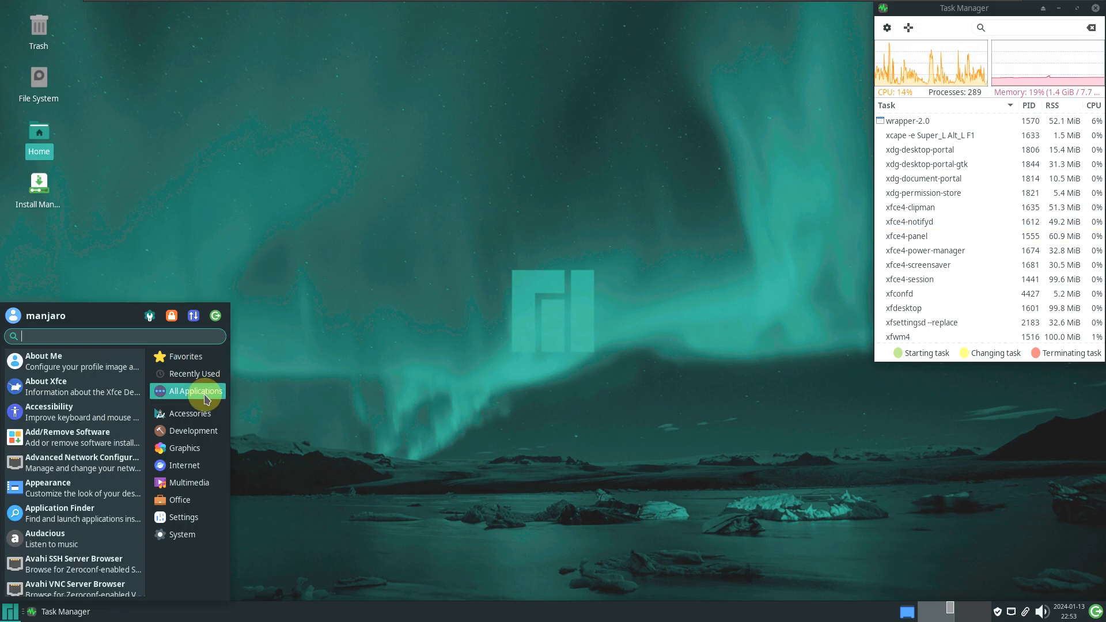
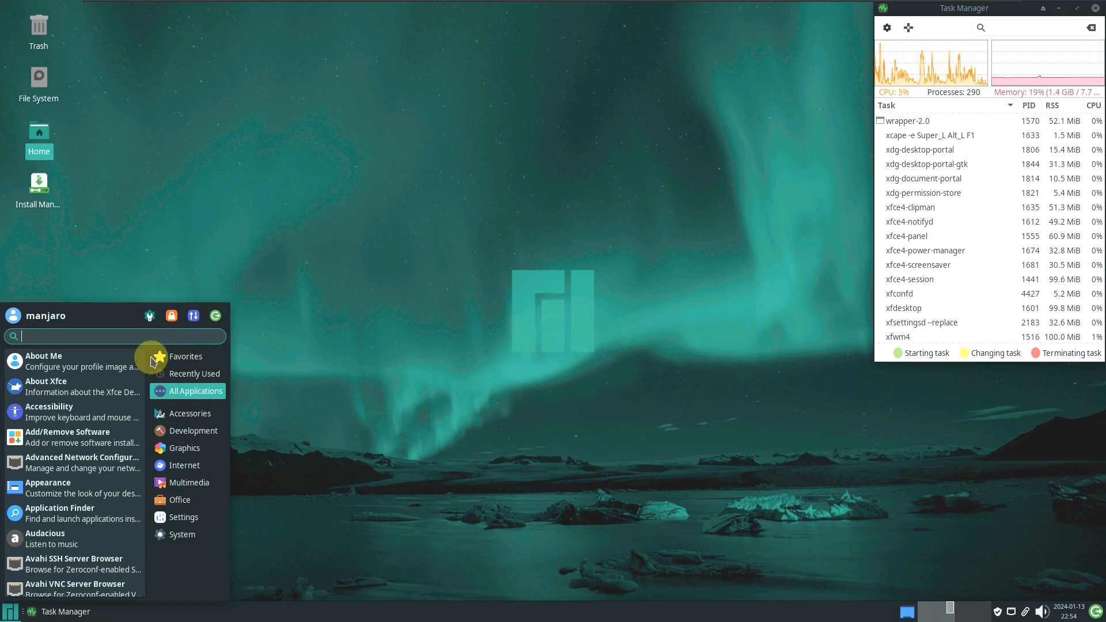
Open the About Xfce dialog and launch Add/Remove Software from the Whisker menu
click(95, 385)
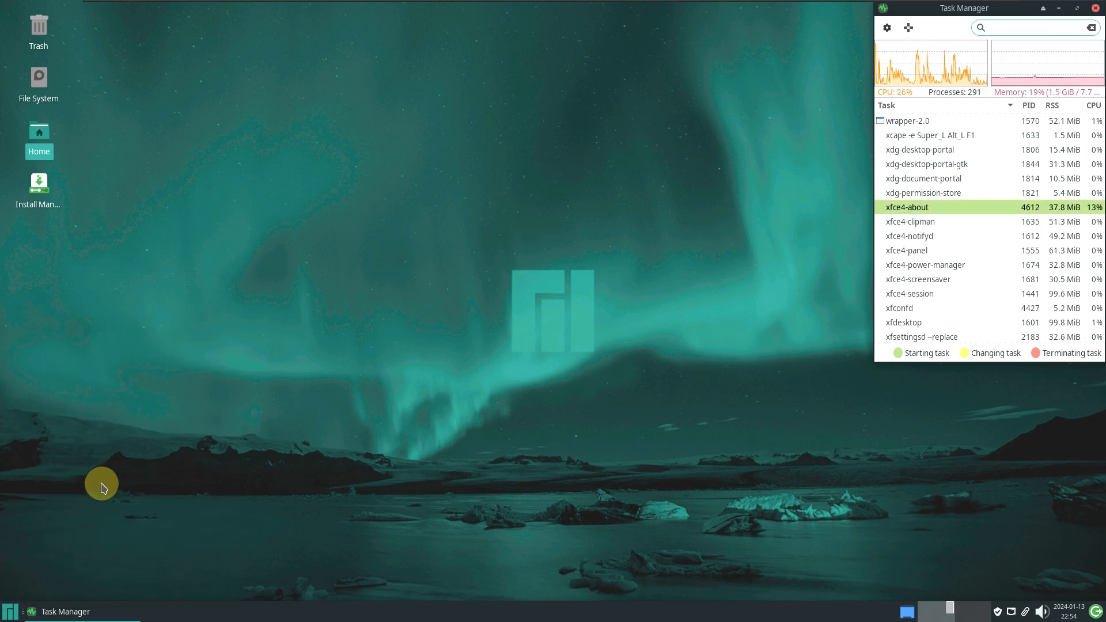
click(10, 612)
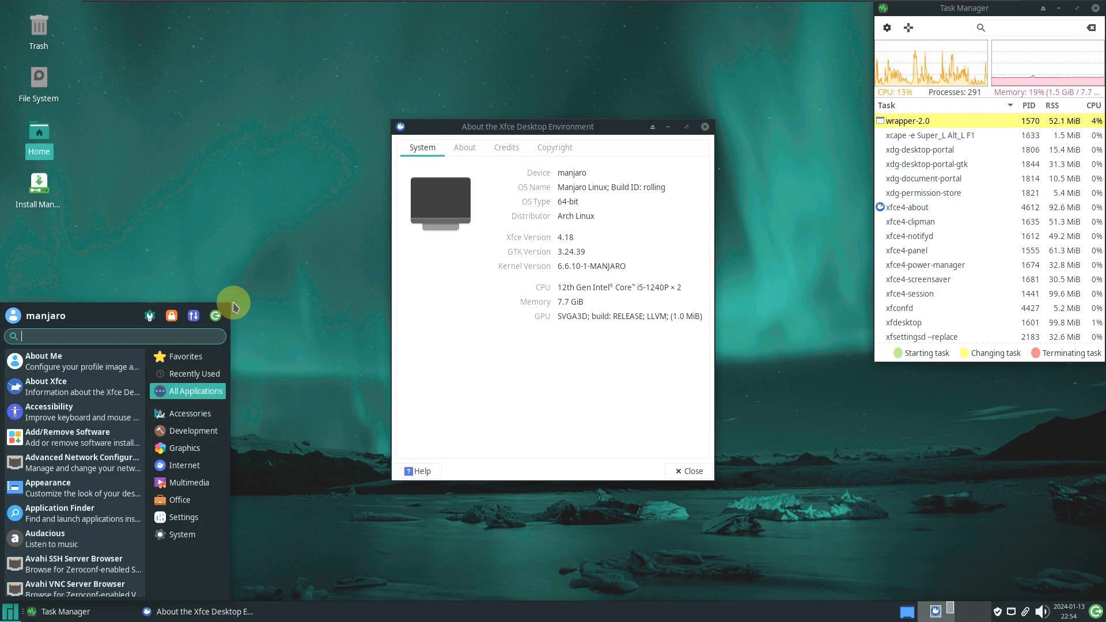
click(79, 447)
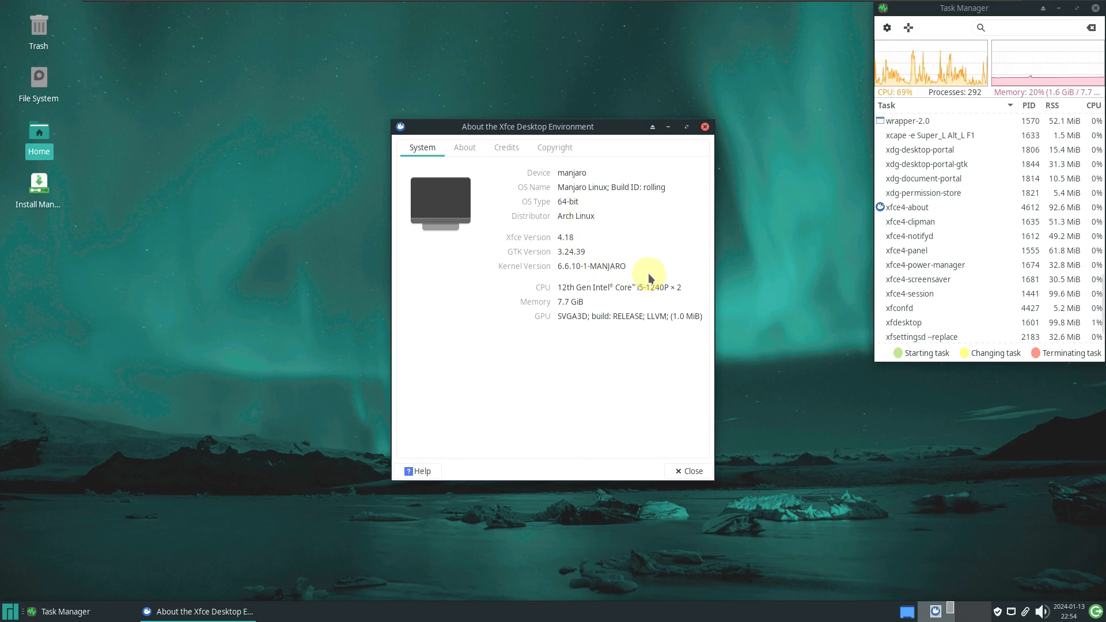
Launch the Appearance settings from All Applications
click(9, 612)
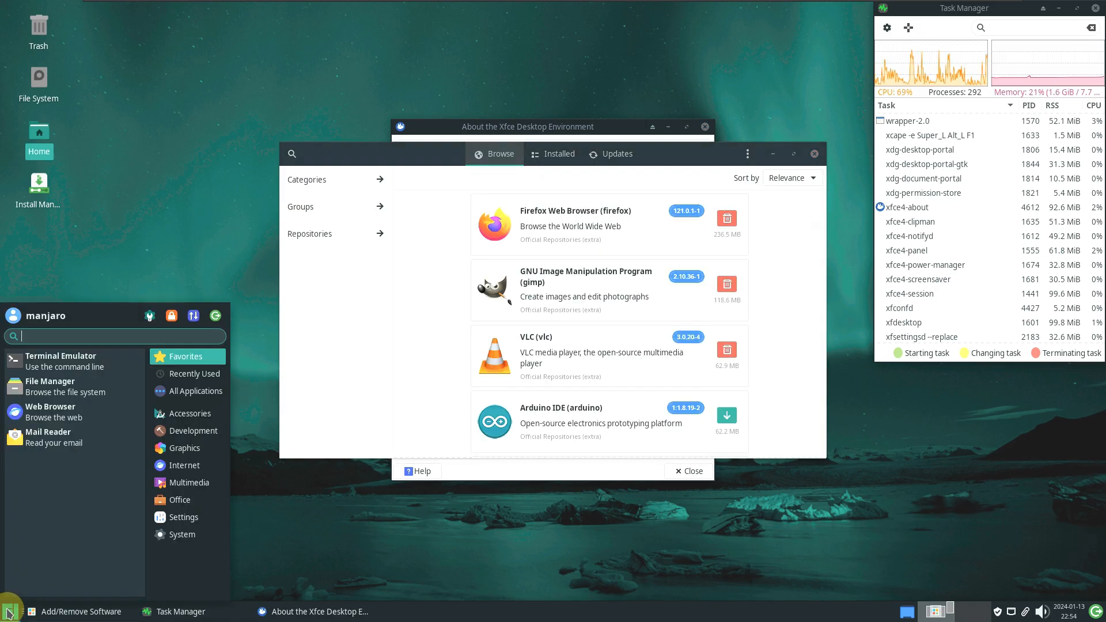
click(190, 391)
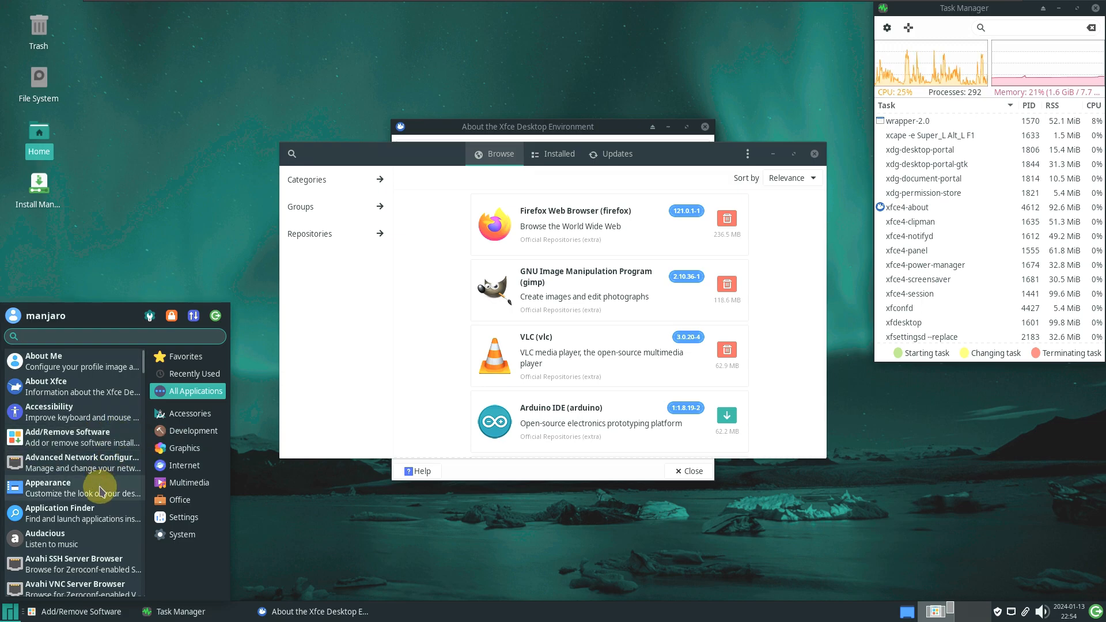
click(75, 486)
Launch Bulk Rename from the Whisker menu
click(9, 612)
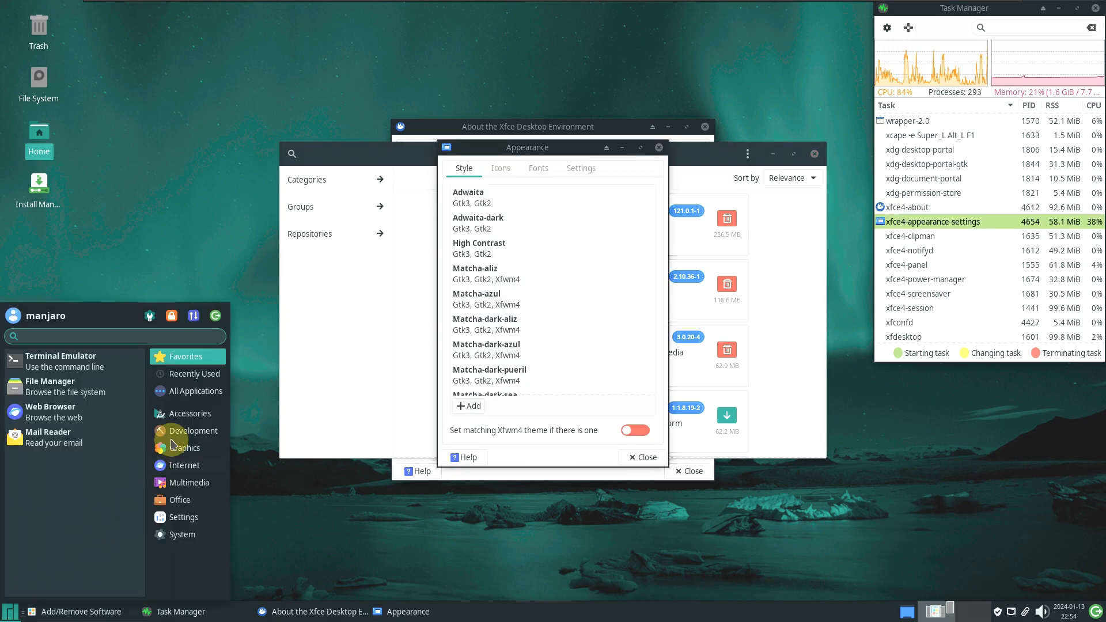
scroll(74, 404, down, 6)
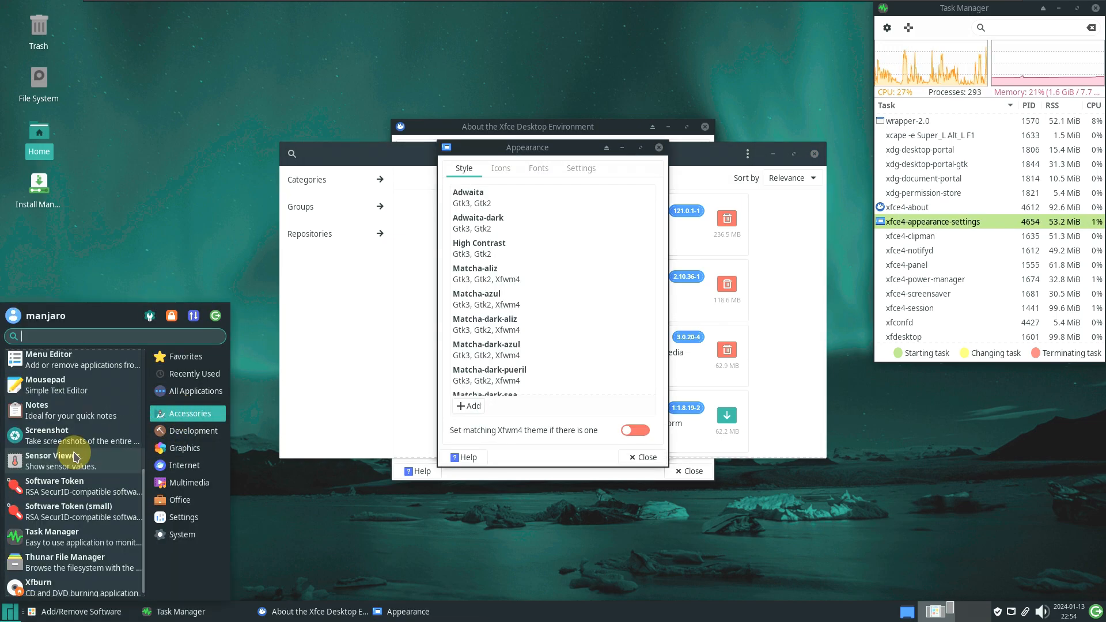
scroll(74, 469, up, 4)
scroll(74, 415, up, 3)
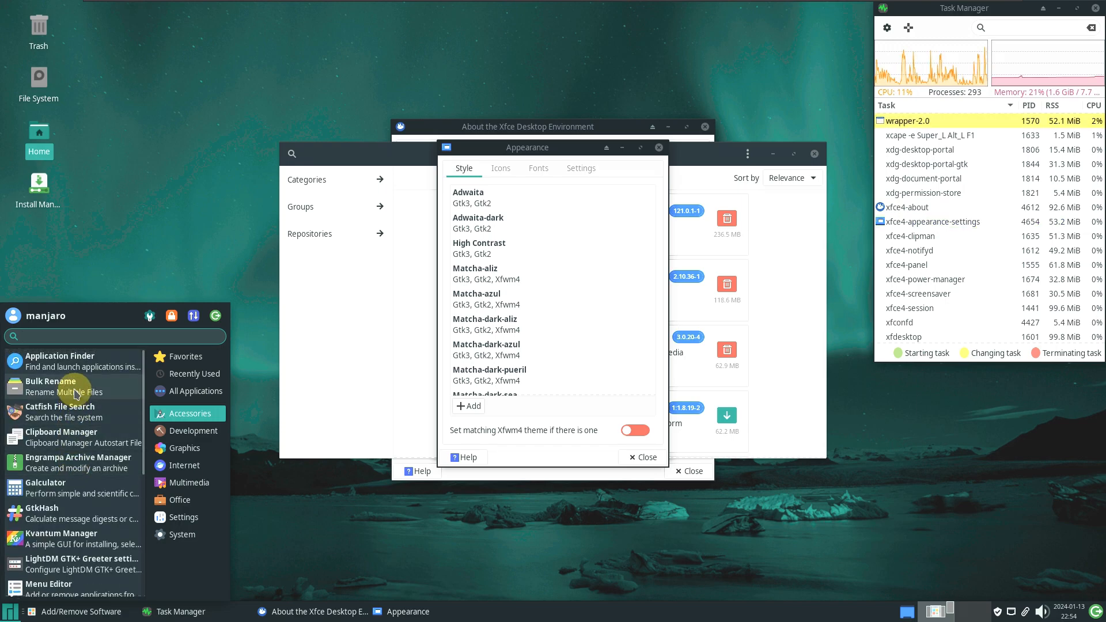
click(73, 390)
Start GIMP from the Graphics category, after checking Accessories and Development
click(12, 604)
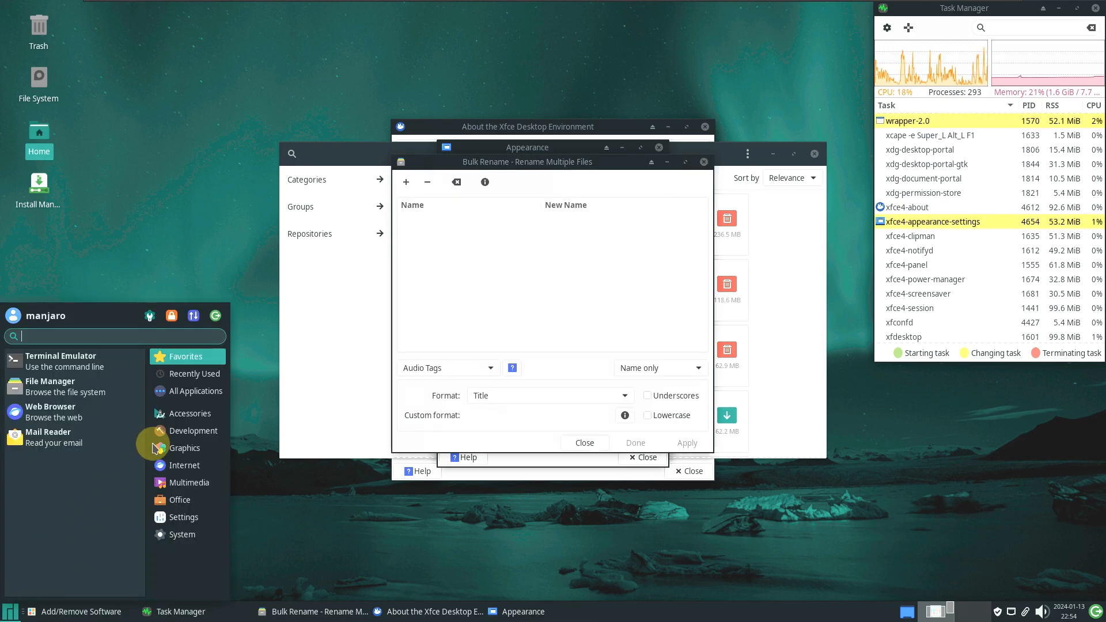
click(178, 418)
scroll(87, 426, down, 5)
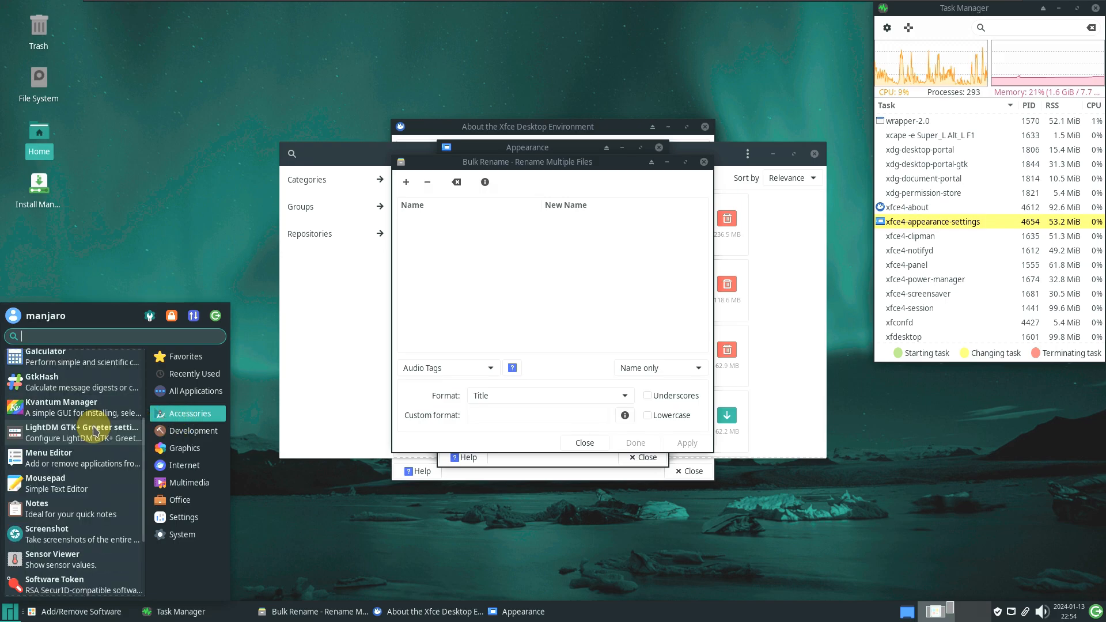
click(173, 431)
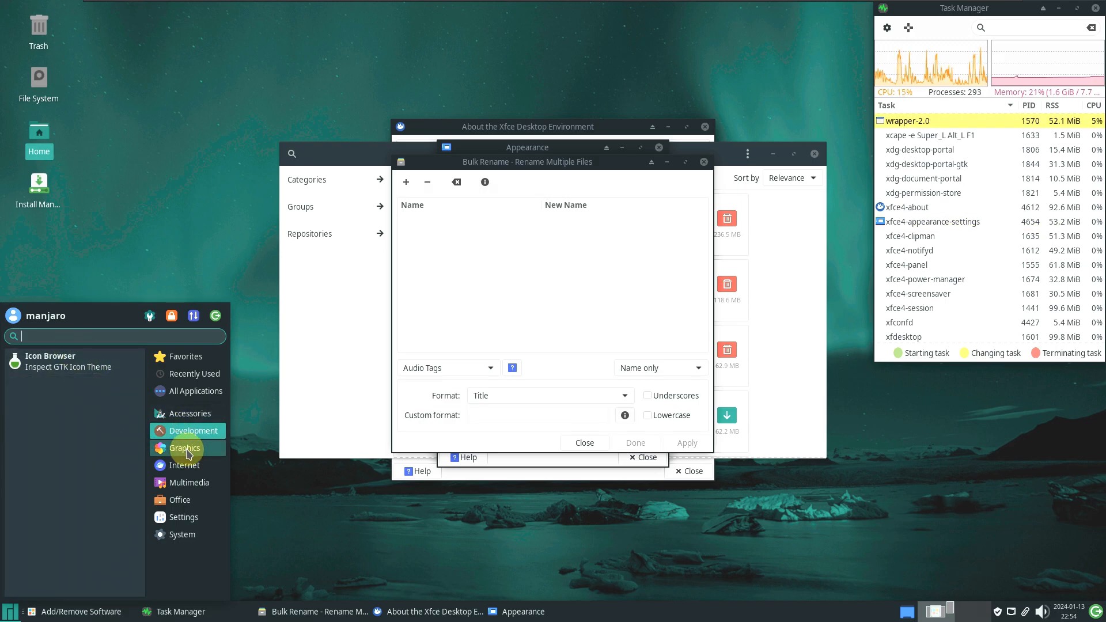
click(184, 448)
click(79, 416)
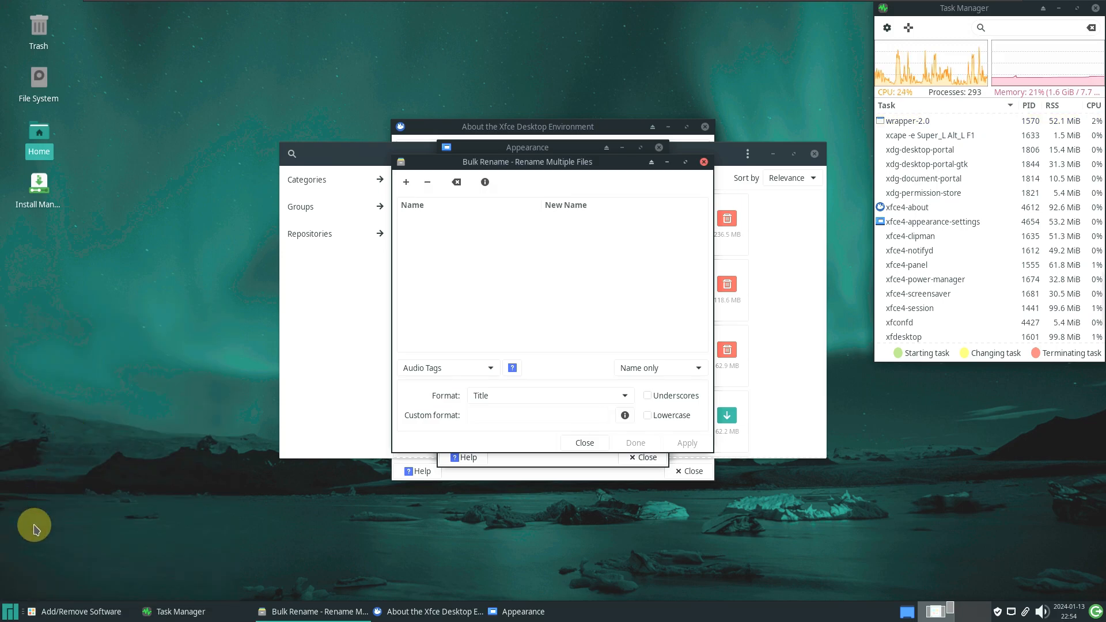
click(11, 611)
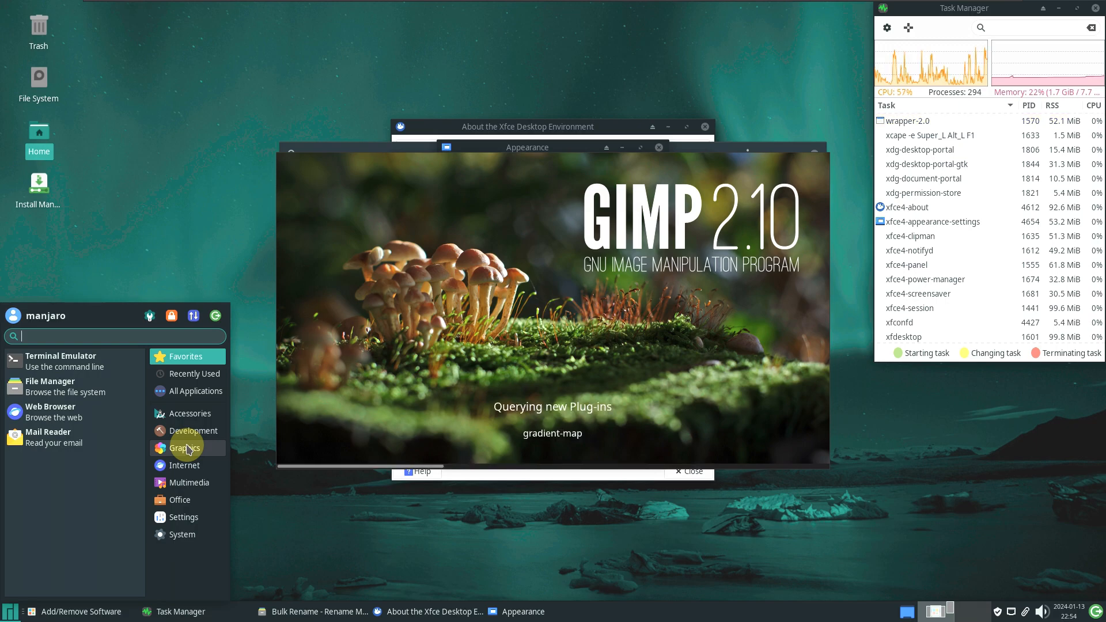
Launch Color Picker and the Viewnior image viewer from the Graphics category
click(185, 448)
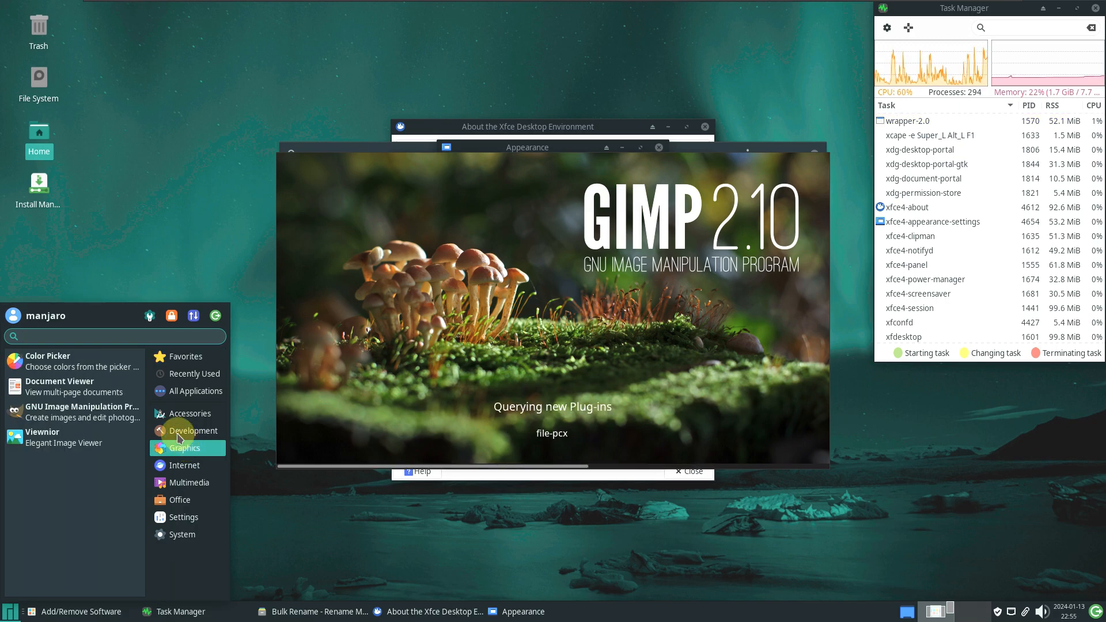
click(101, 358)
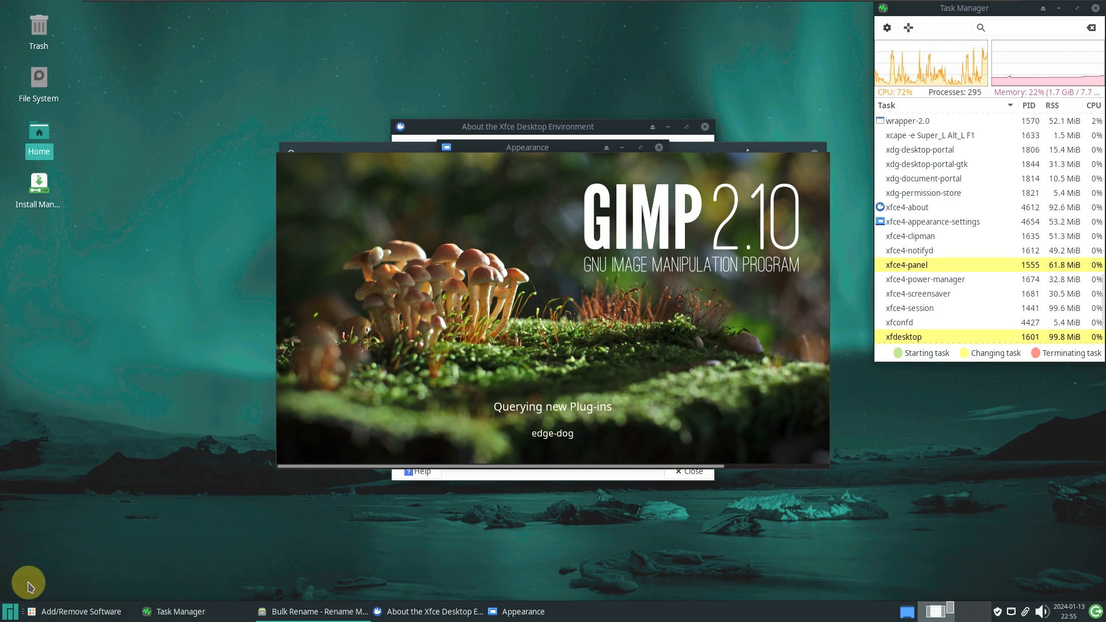
click(11, 612)
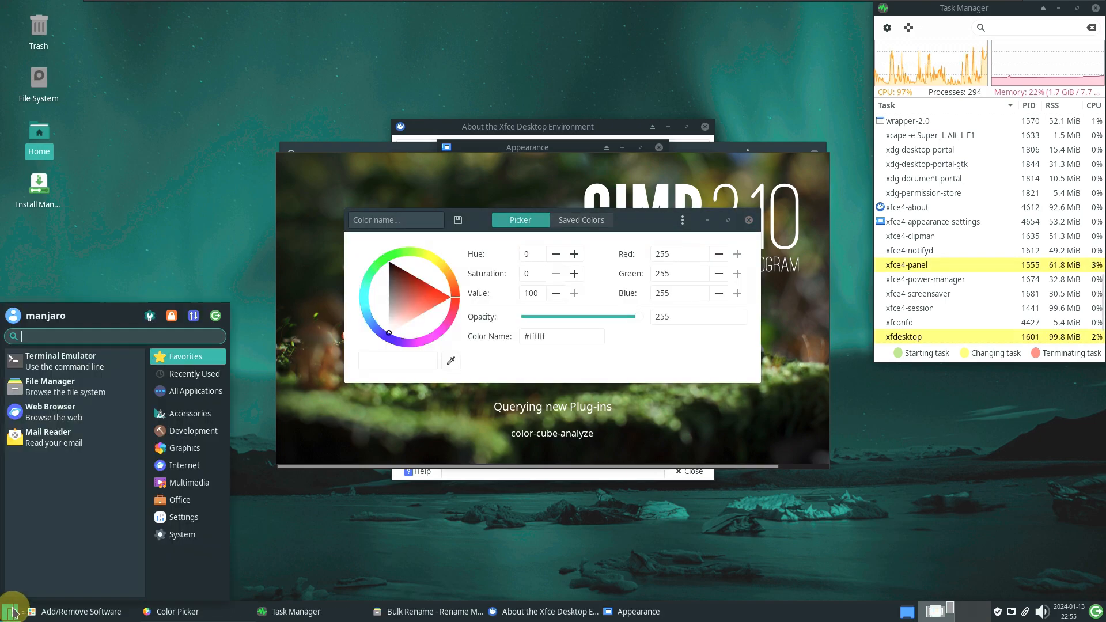
click(187, 453)
click(130, 440)
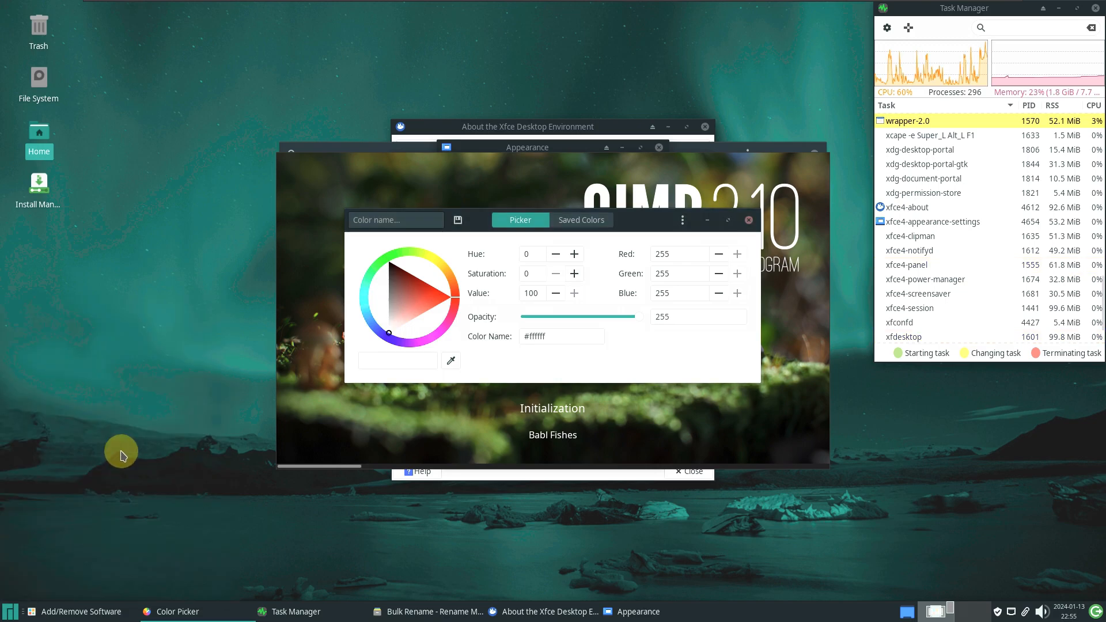
Launch Firefox Web Browser from the Internet category
click(11, 611)
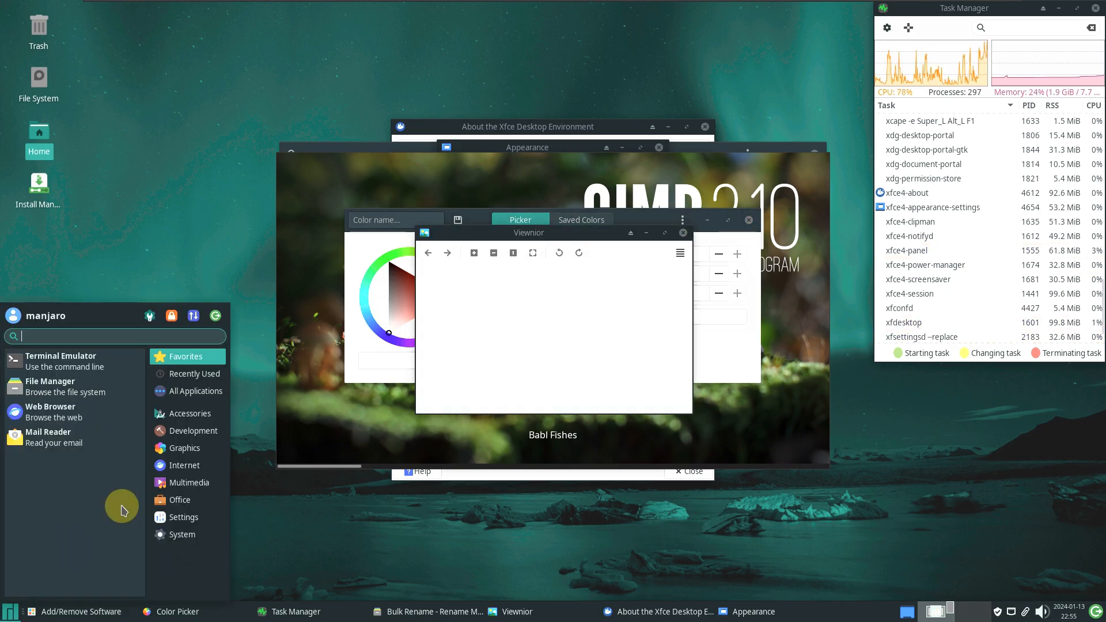
click(185, 465)
click(76, 424)
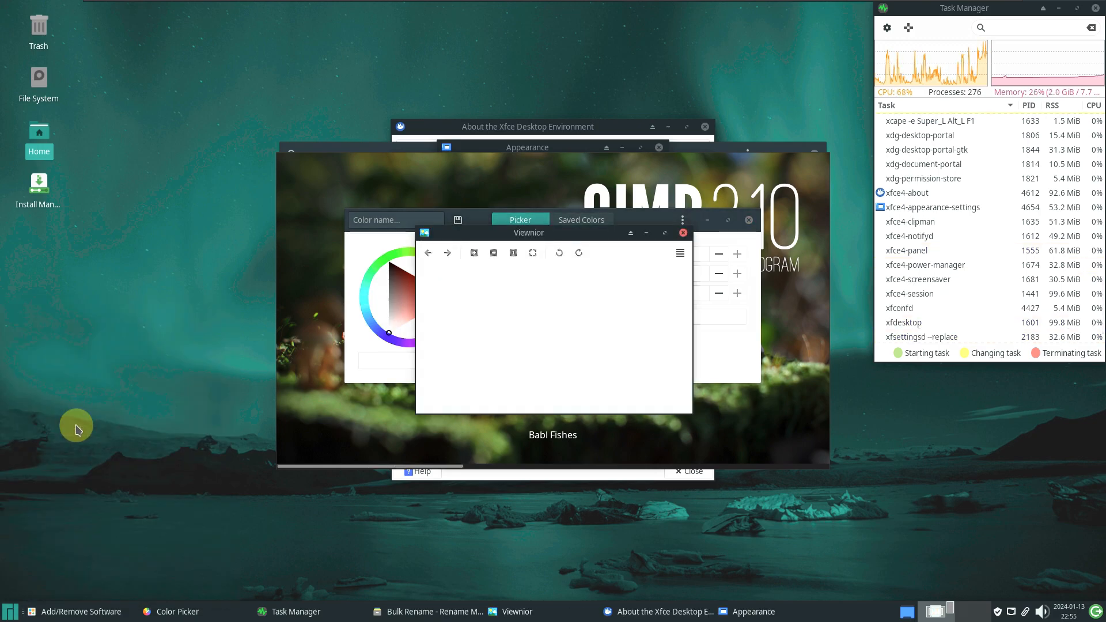
click(12, 613)
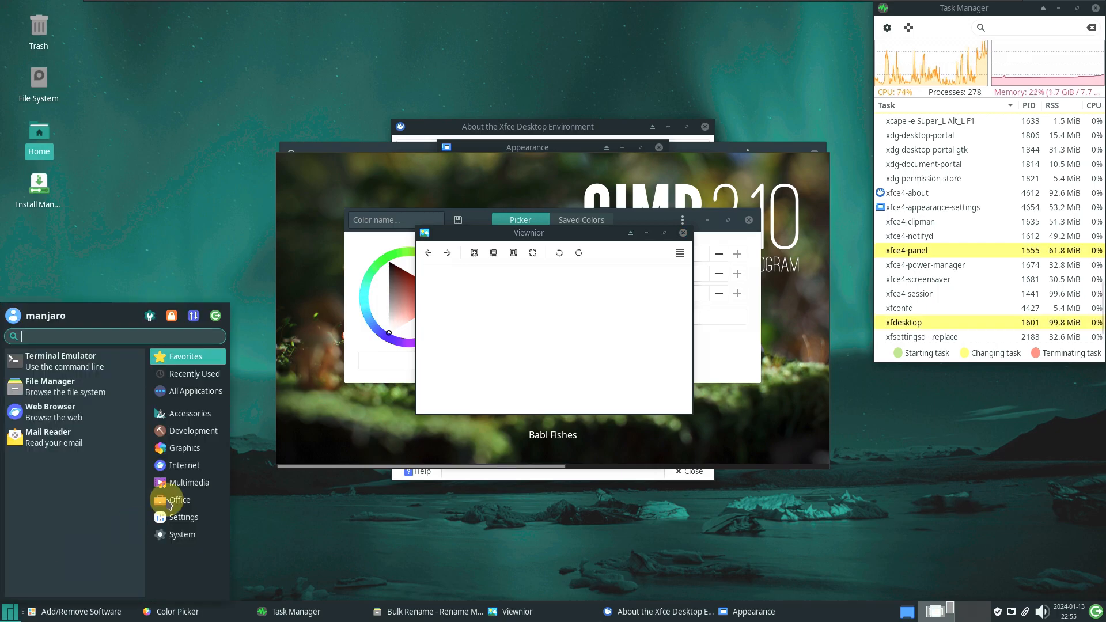
click(184, 465)
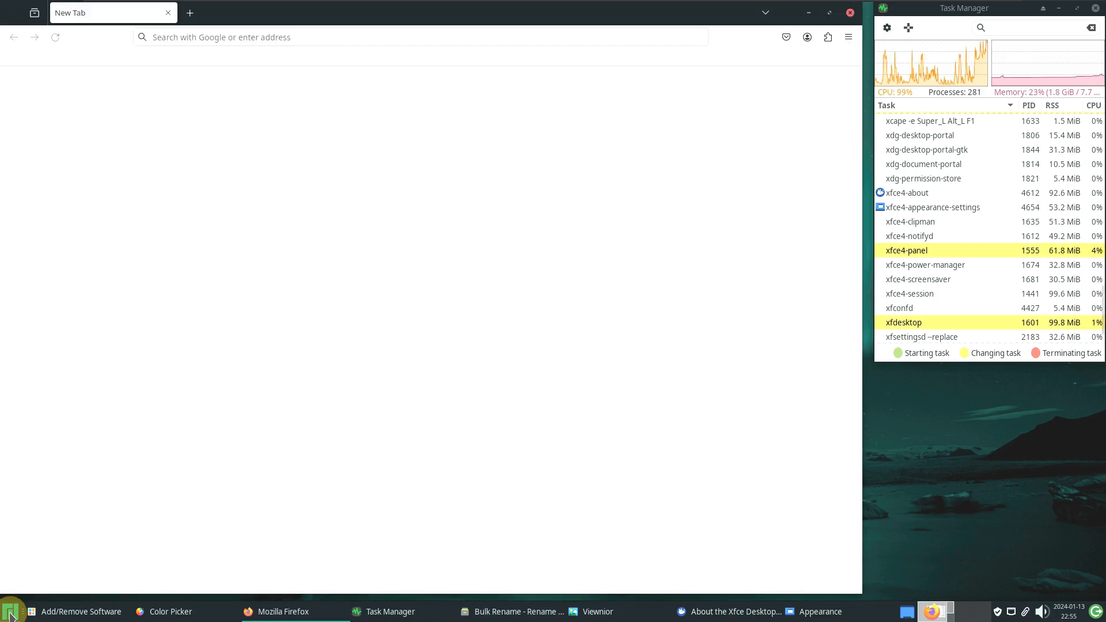
Launch Pidgin from the Internet category
click(11, 612)
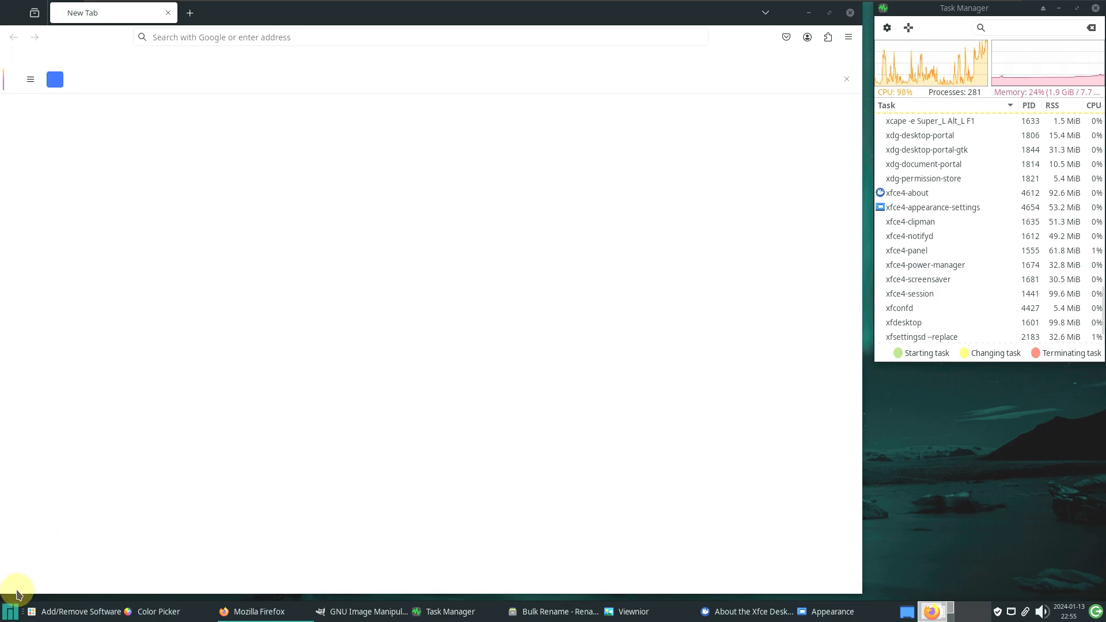
click(13, 609)
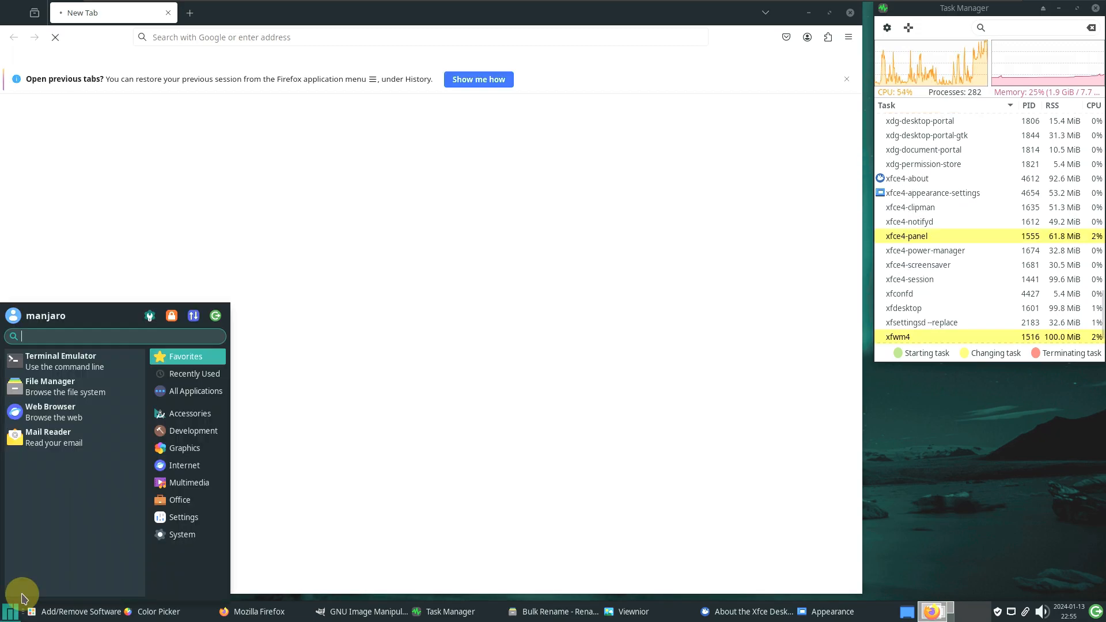
click(183, 472)
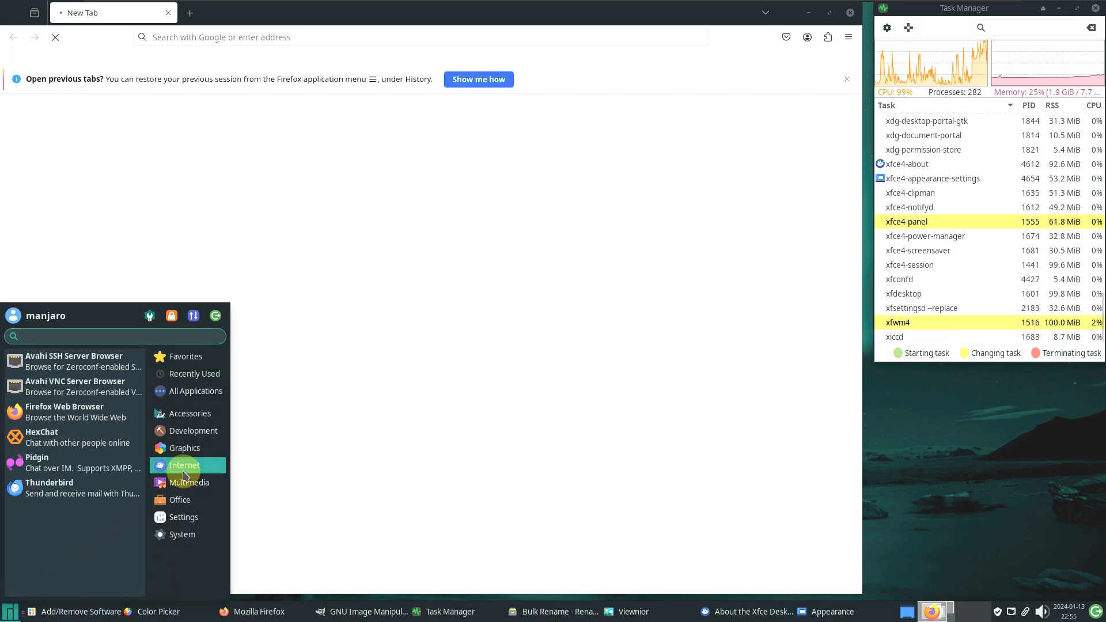
click(96, 472)
Launch HexChat from the Internet category
click(13, 611)
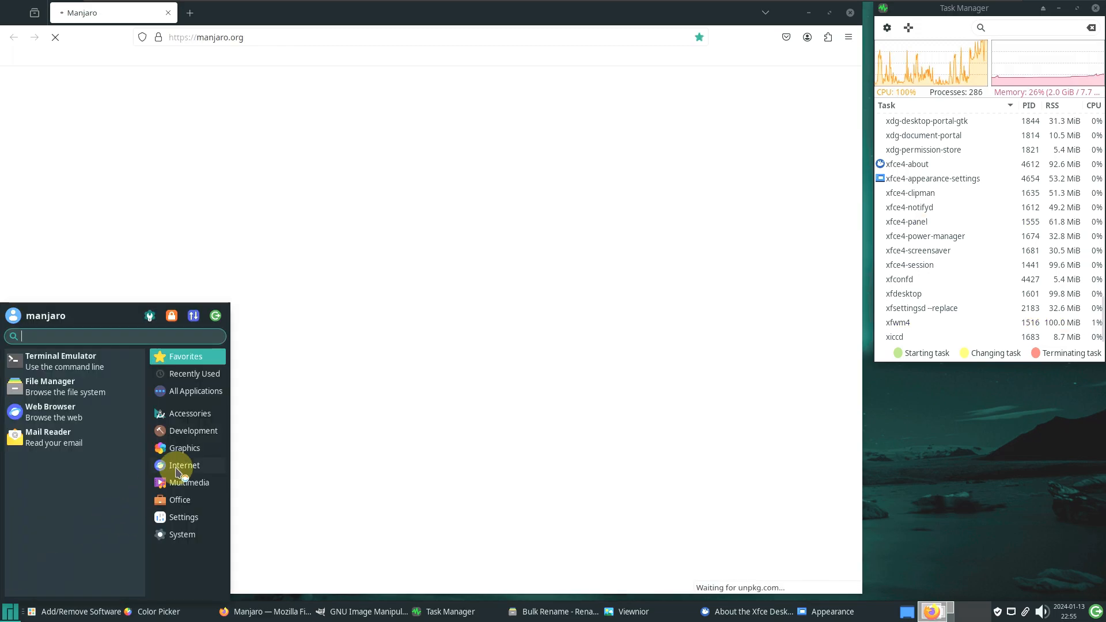
click(184, 465)
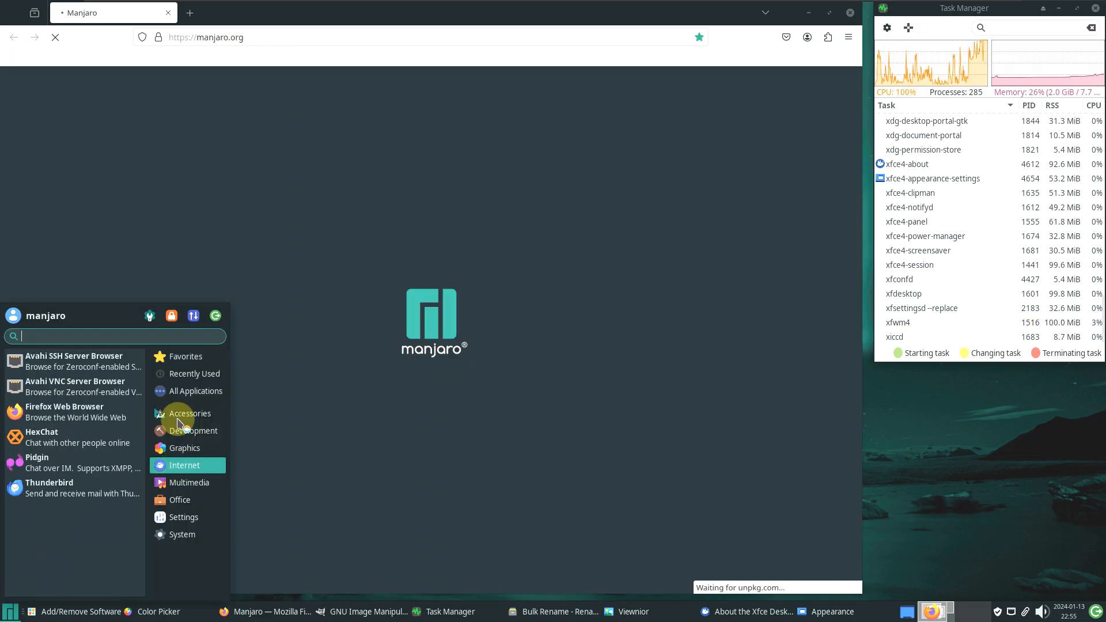
click(79, 420)
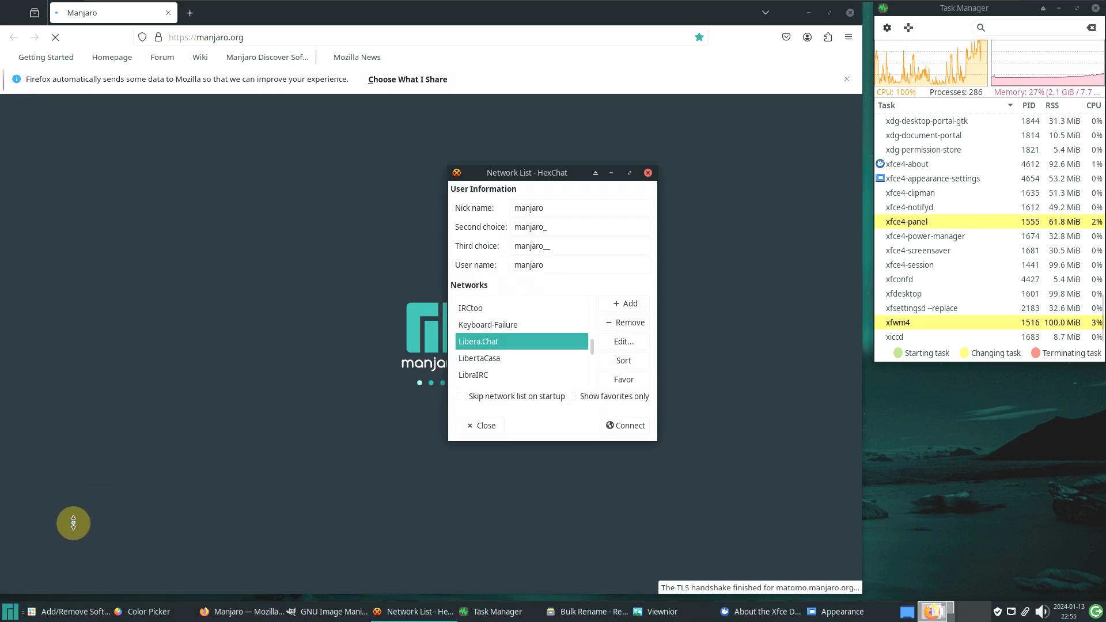
click(13, 609)
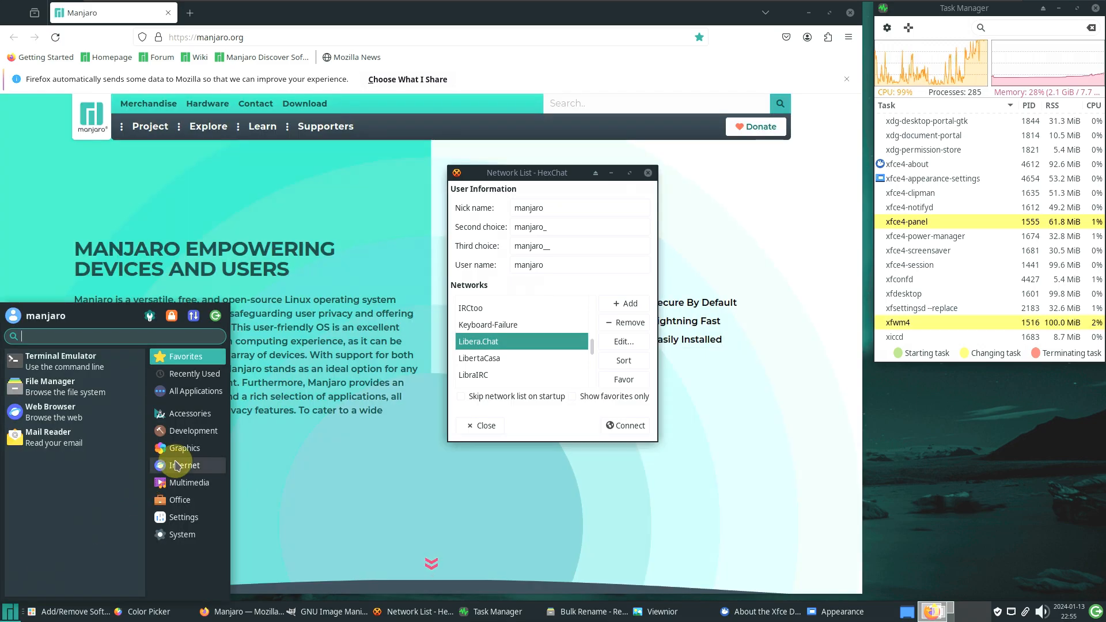
click(177, 466)
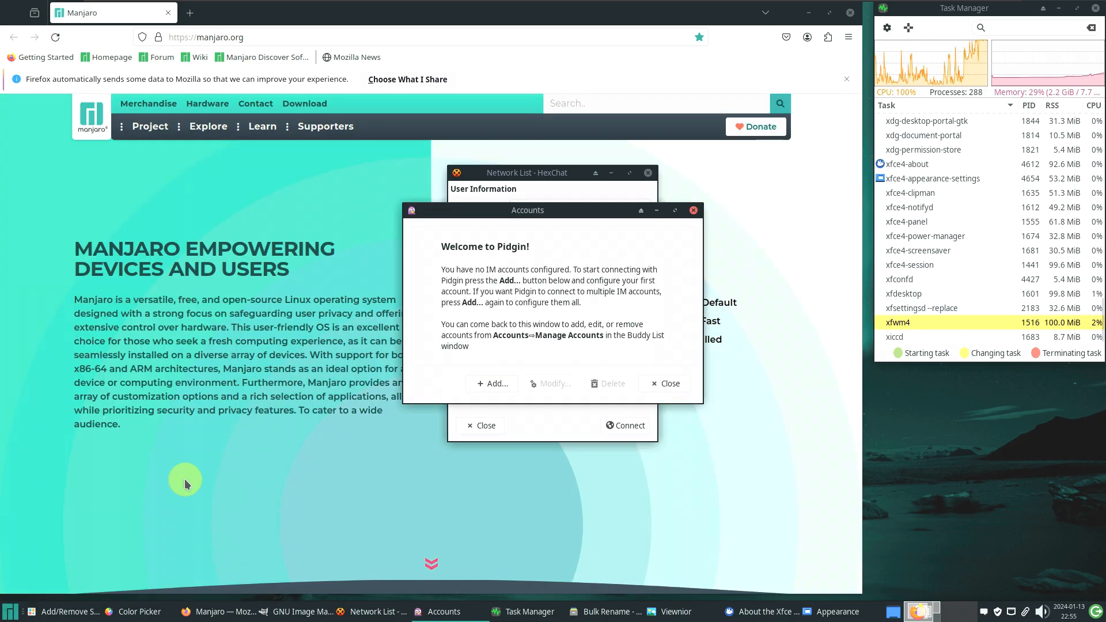
Launch VLC media player from the Multimedia category
click(5, 613)
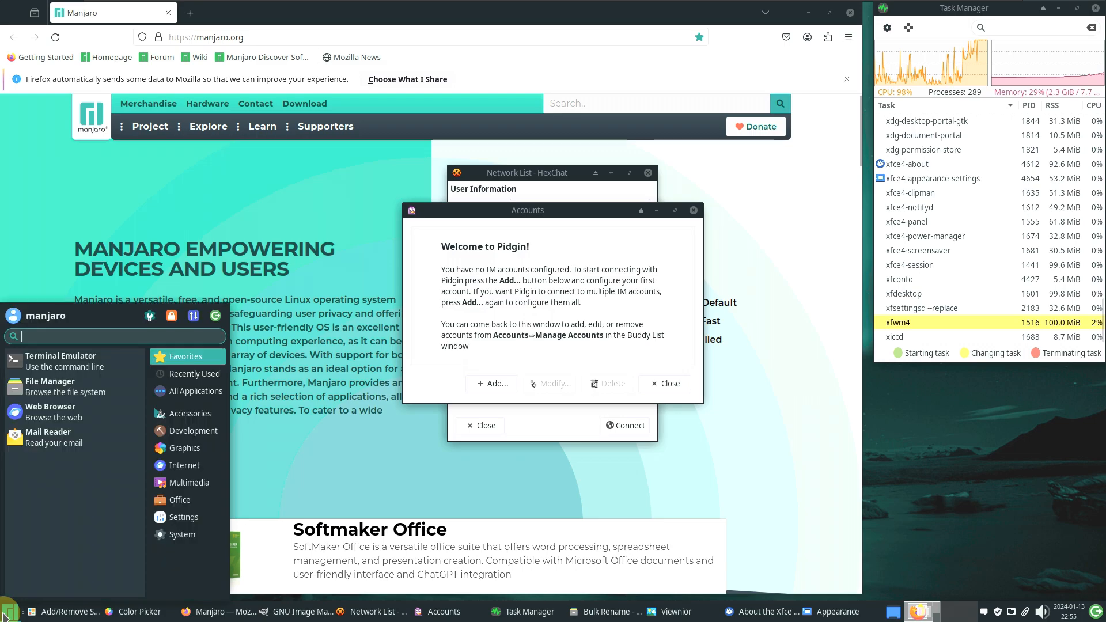
click(183, 480)
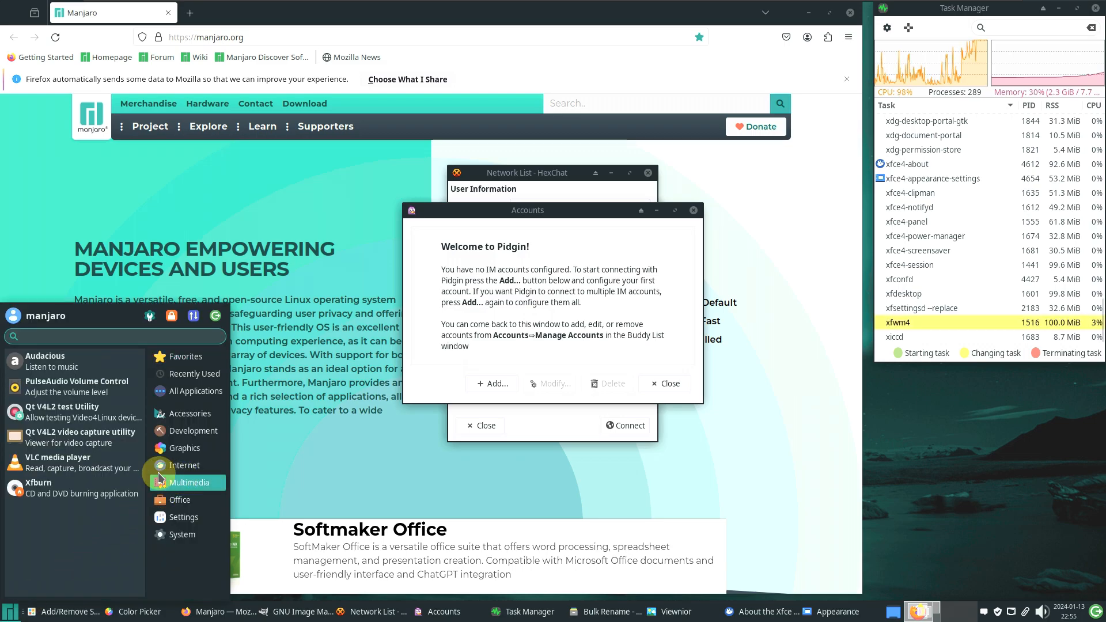
click(109, 461)
click(11, 610)
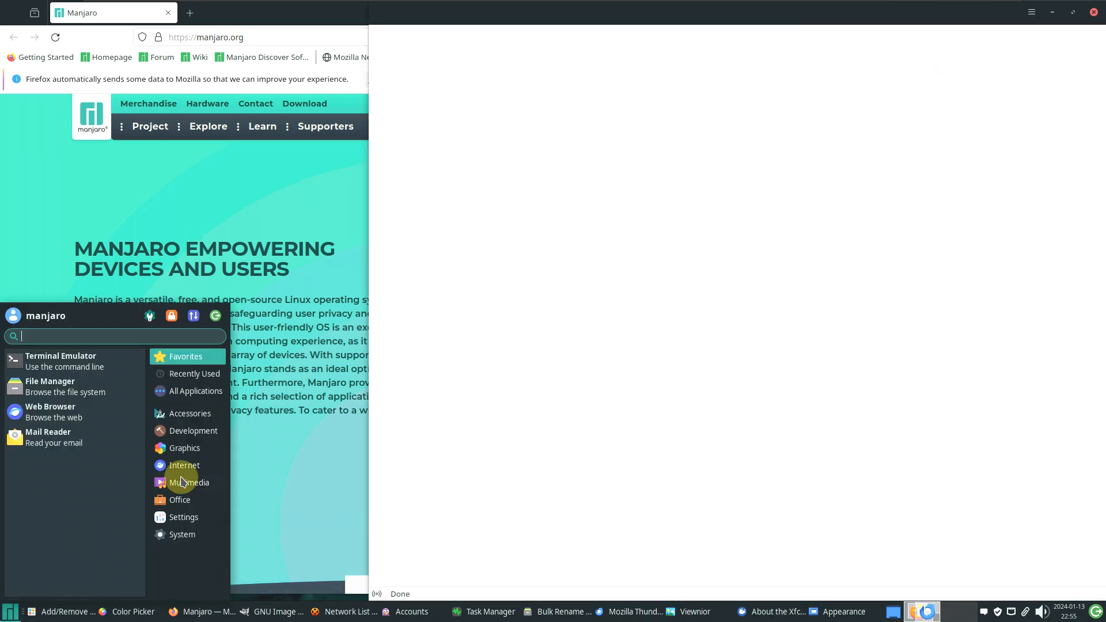
click(176, 482)
click(99, 459)
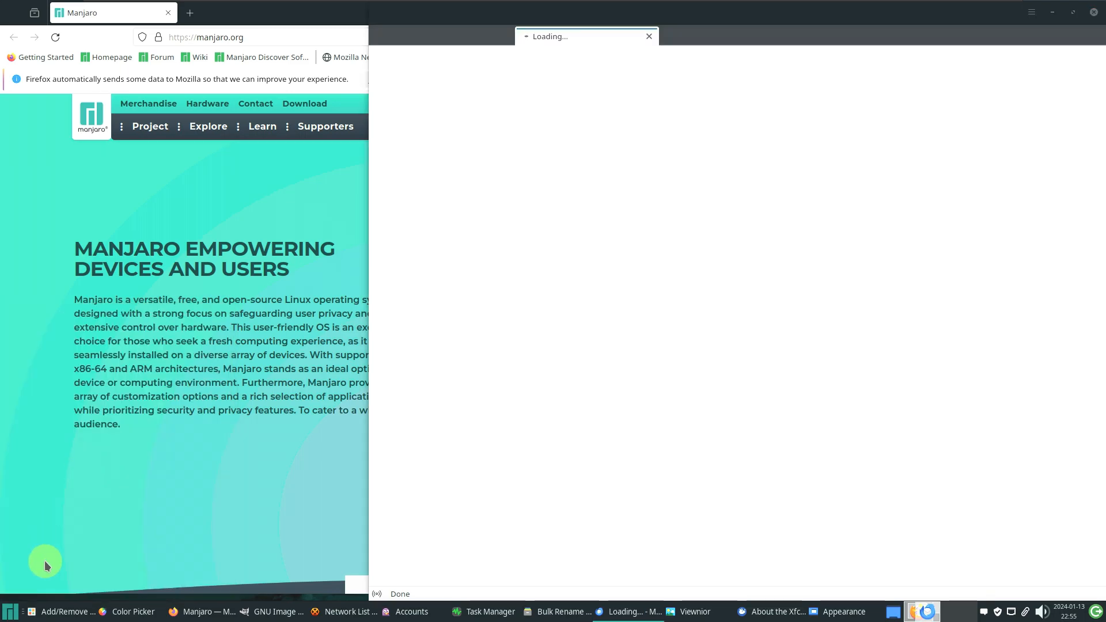
Browse the Multimedia applications list again in the Whisker menu
click(10, 612)
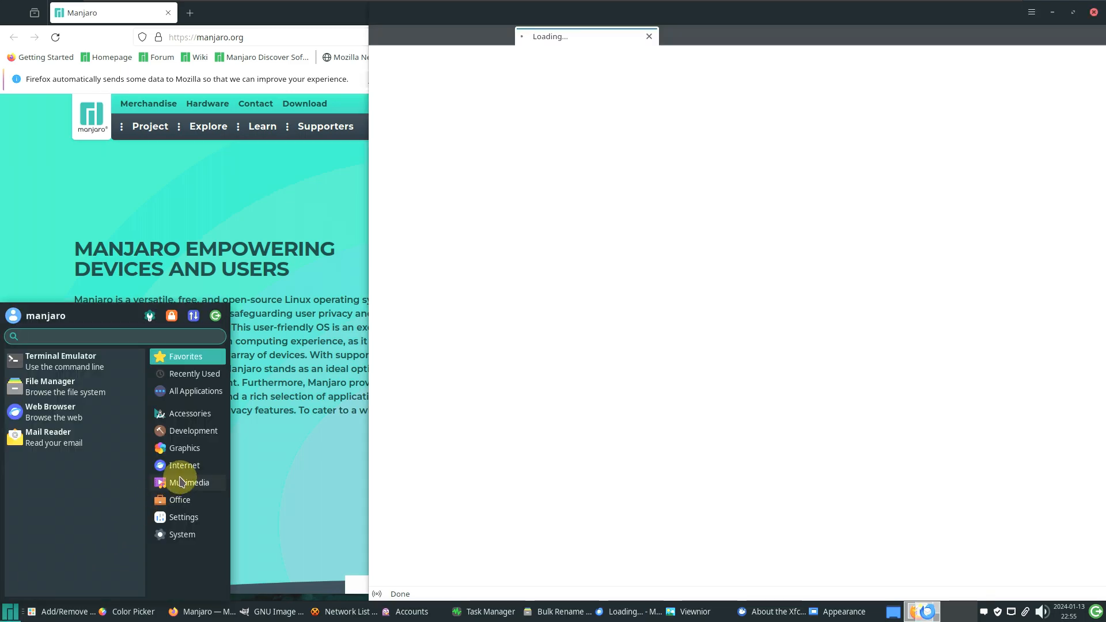
click(182, 481)
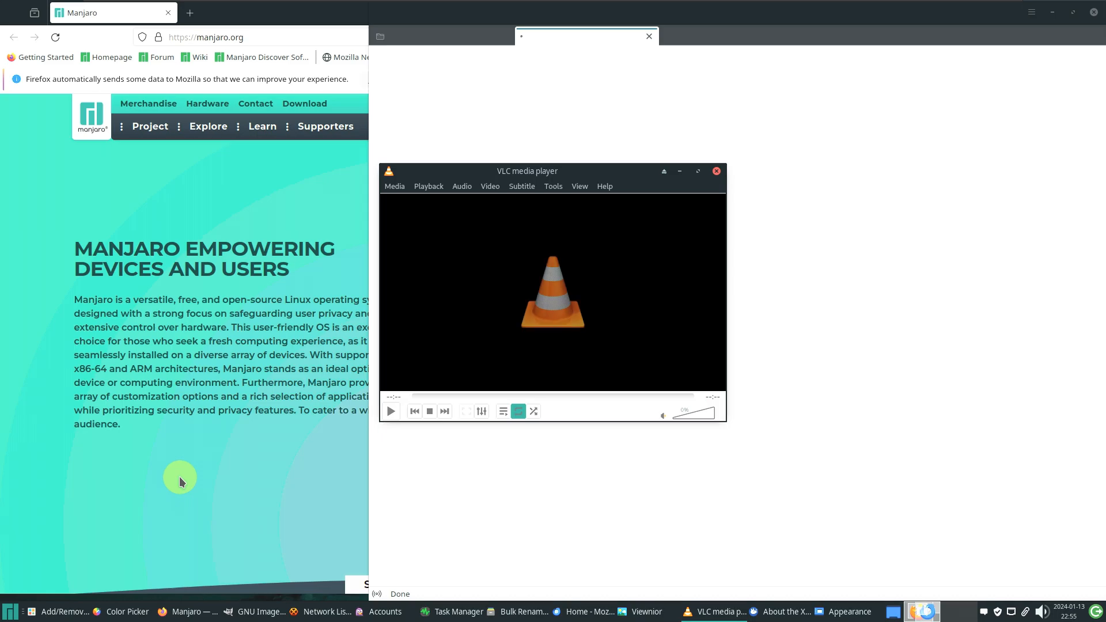
click(12, 612)
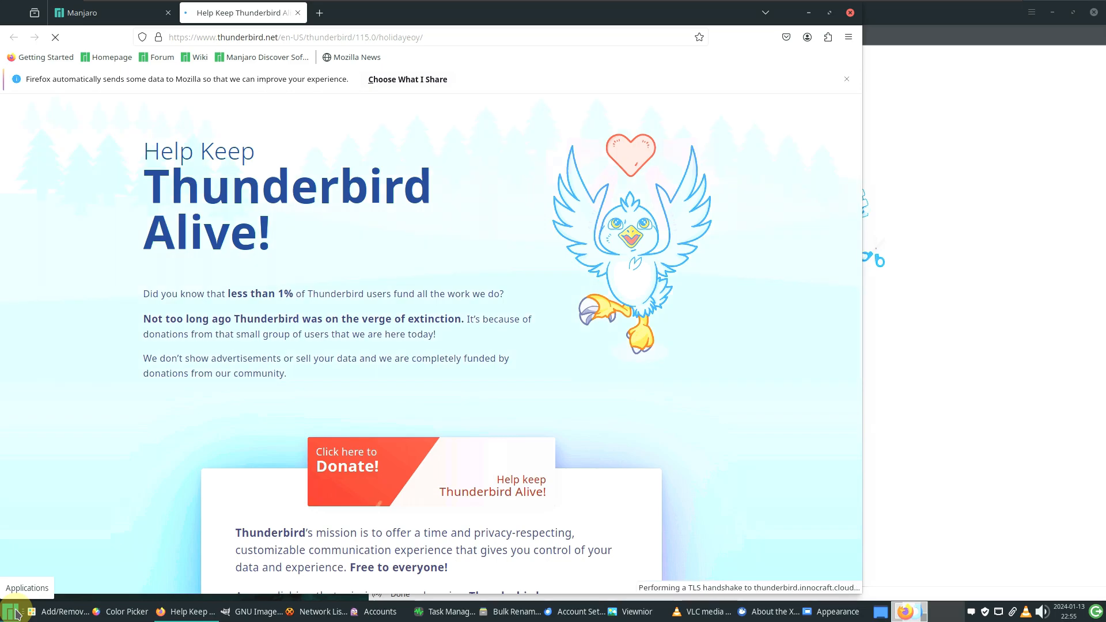
click(14, 612)
click(179, 483)
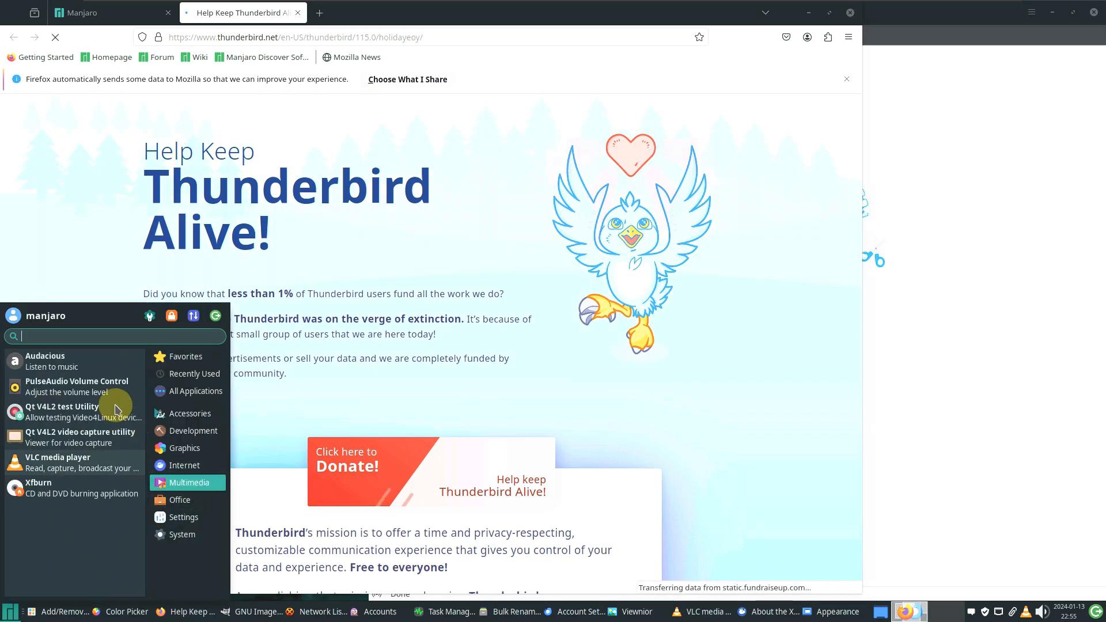
Launch Audacious, then browse the Multimedia and Office categories
click(99, 371)
click(8, 614)
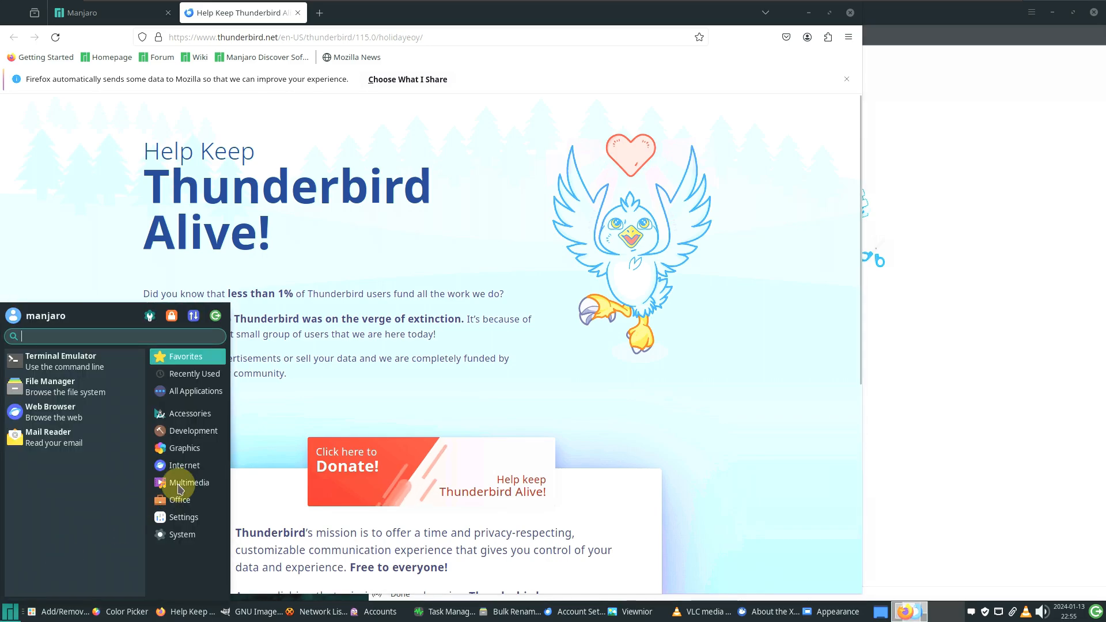
click(182, 500)
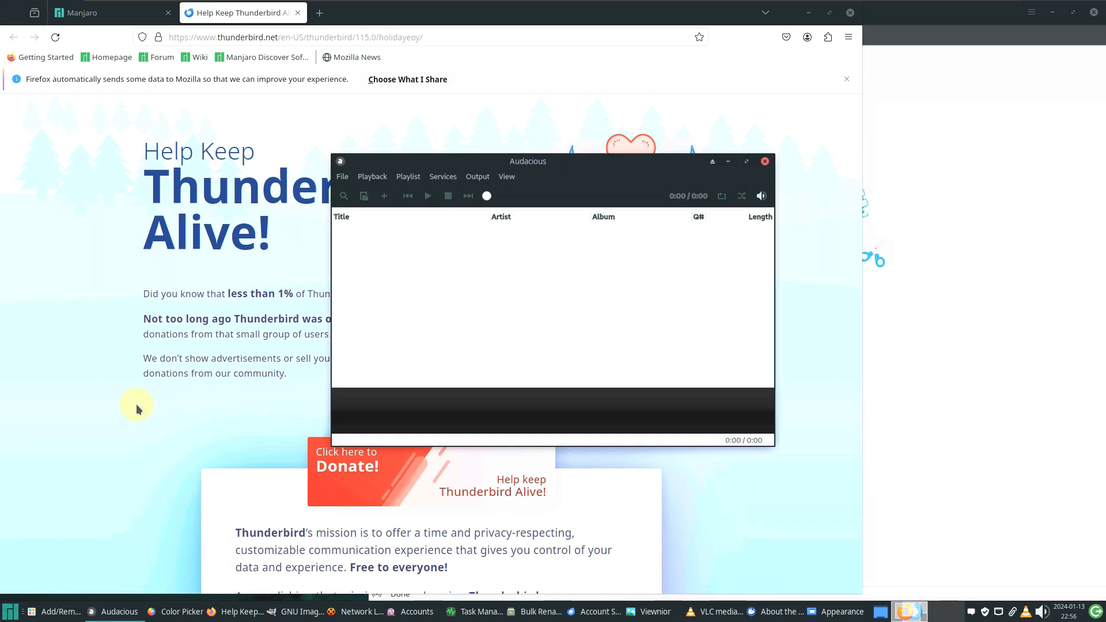
click(13, 614)
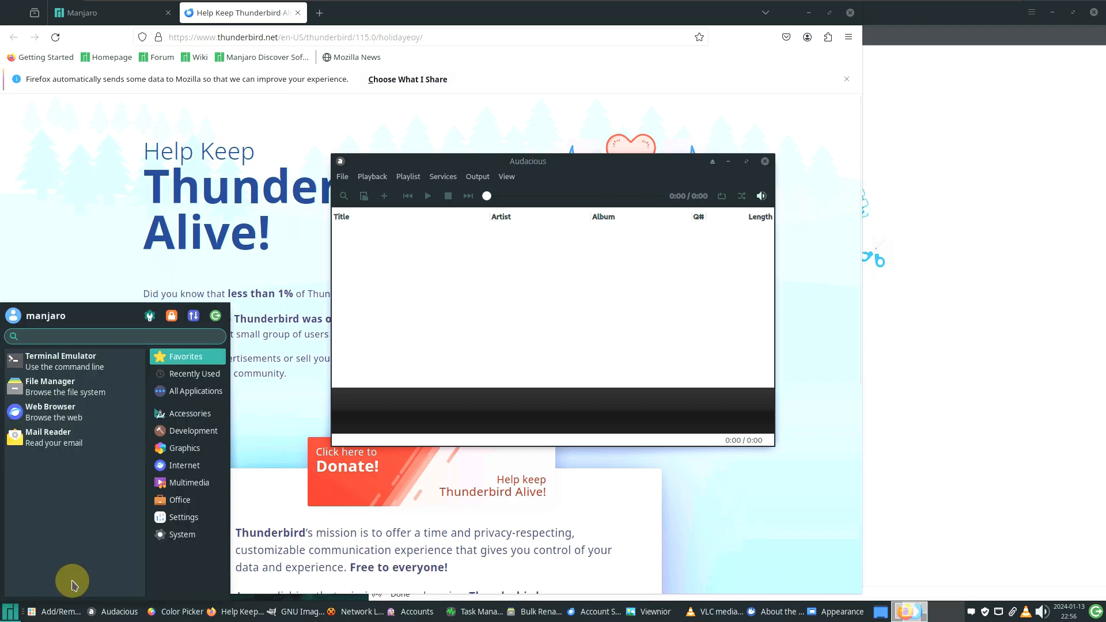
click(190, 485)
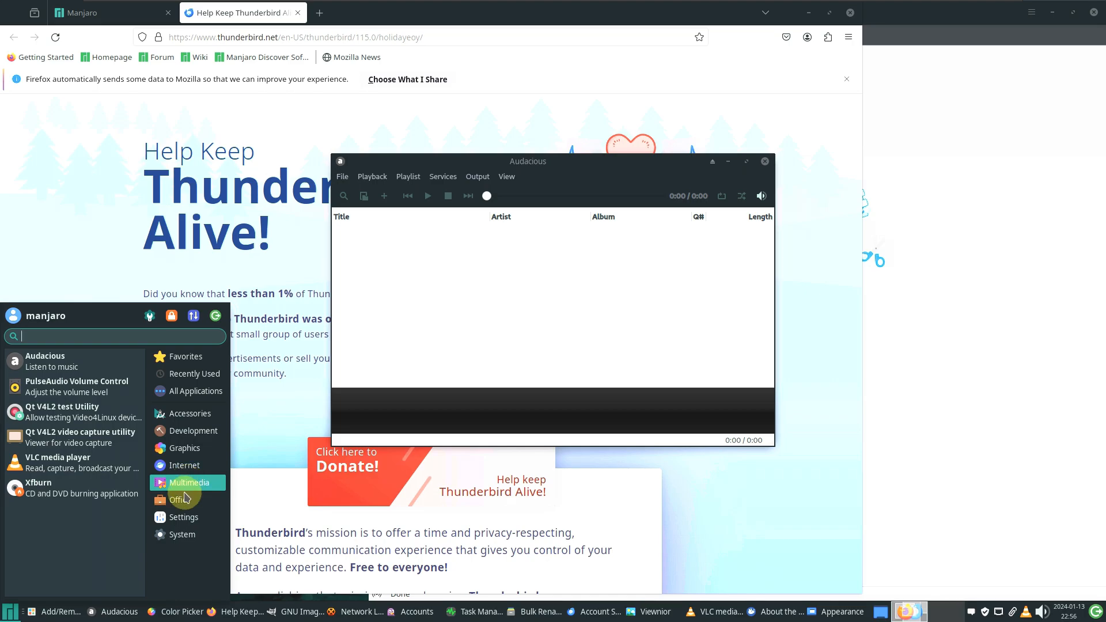
click(183, 499)
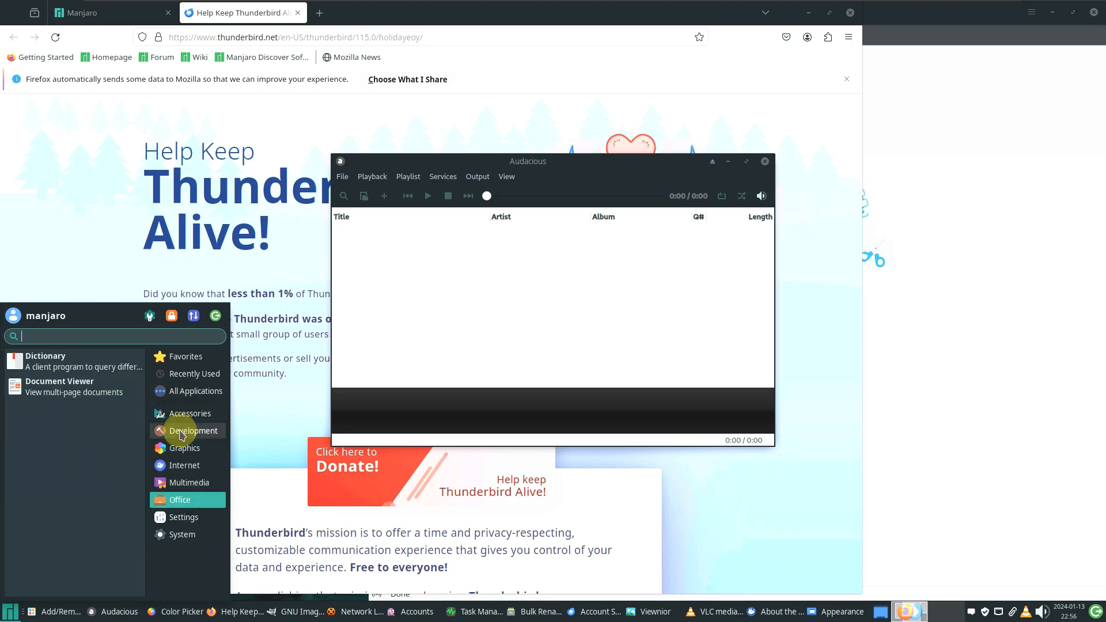
Open Default Applications from the Settings category
click(190, 519)
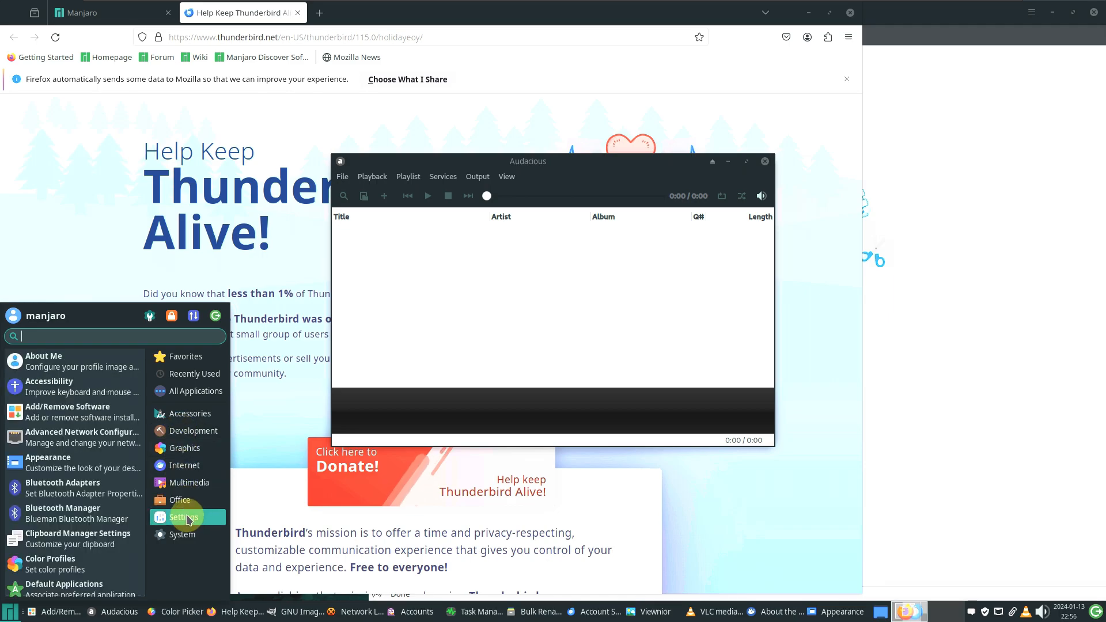
scroll(121, 464, down, 5)
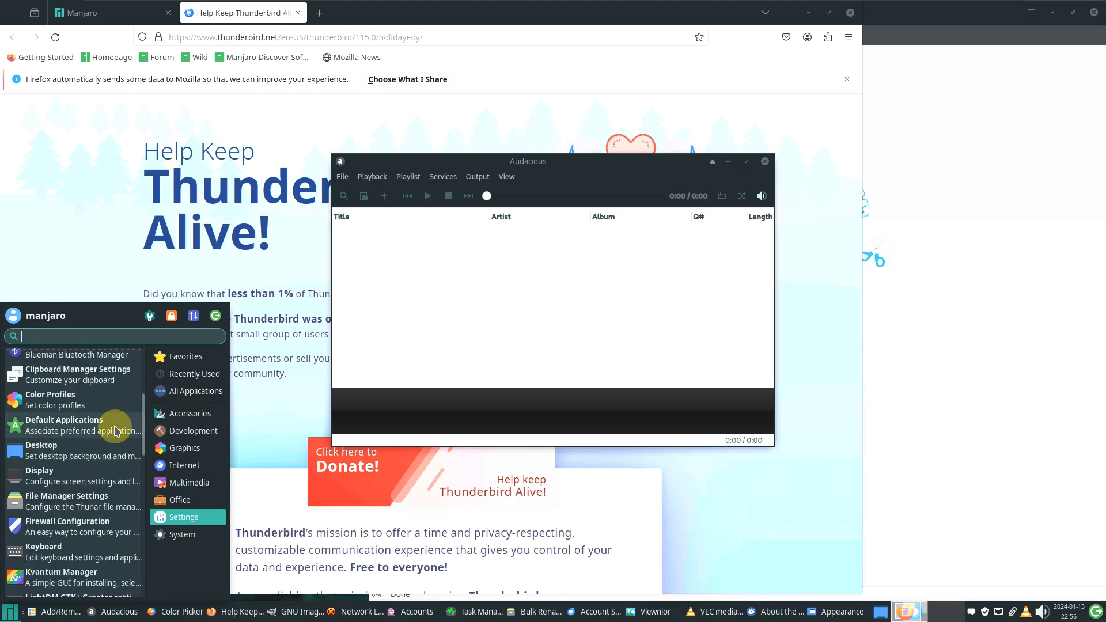
click(107, 430)
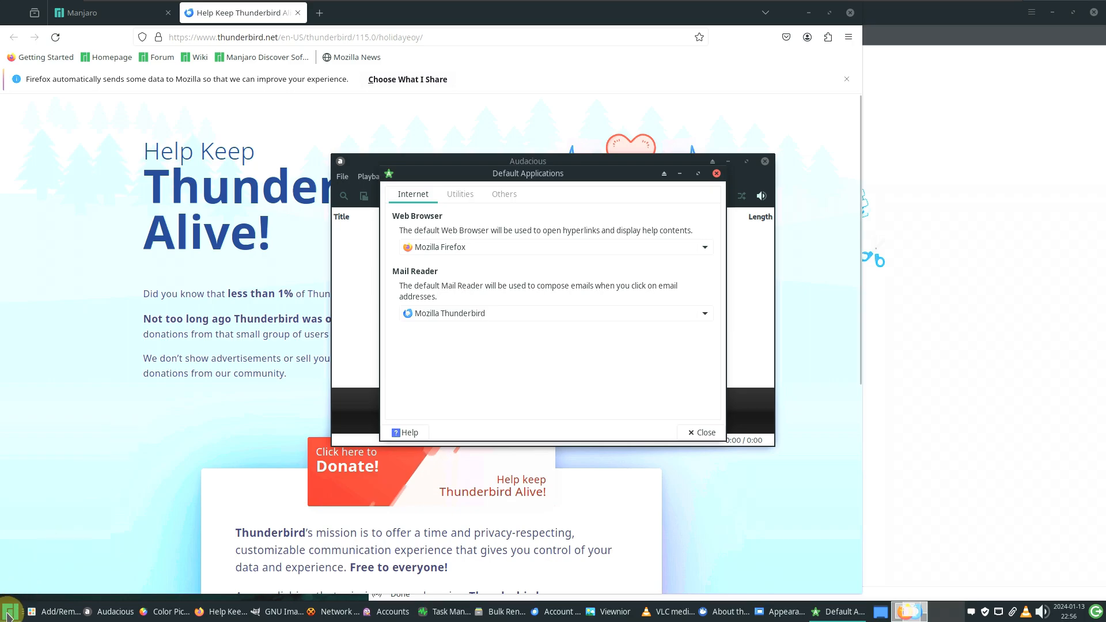
Open the Notifications settings from the Settings category
click(8, 614)
click(190, 515)
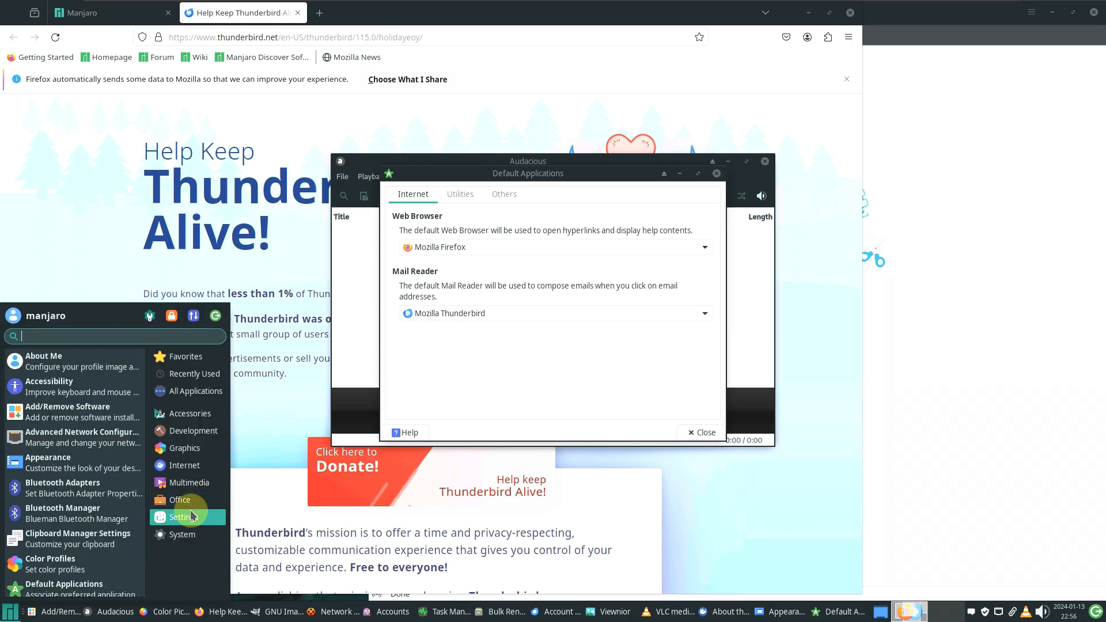
scroll(105, 406, down, 5)
scroll(105, 406, down, 4)
scroll(105, 406, down, 4)
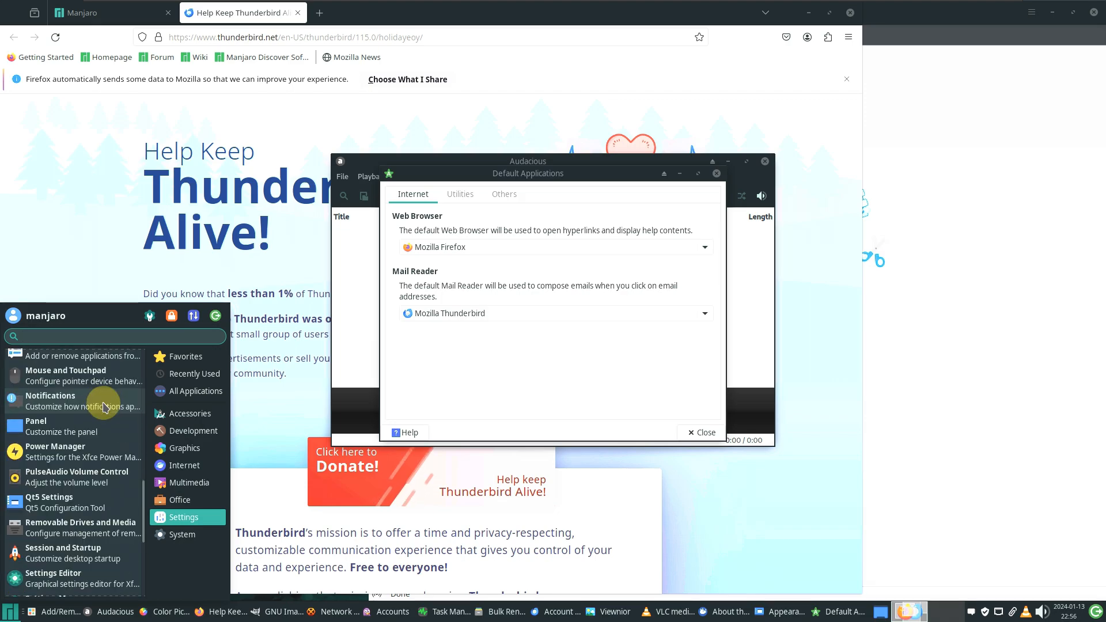
click(103, 405)
click(10, 611)
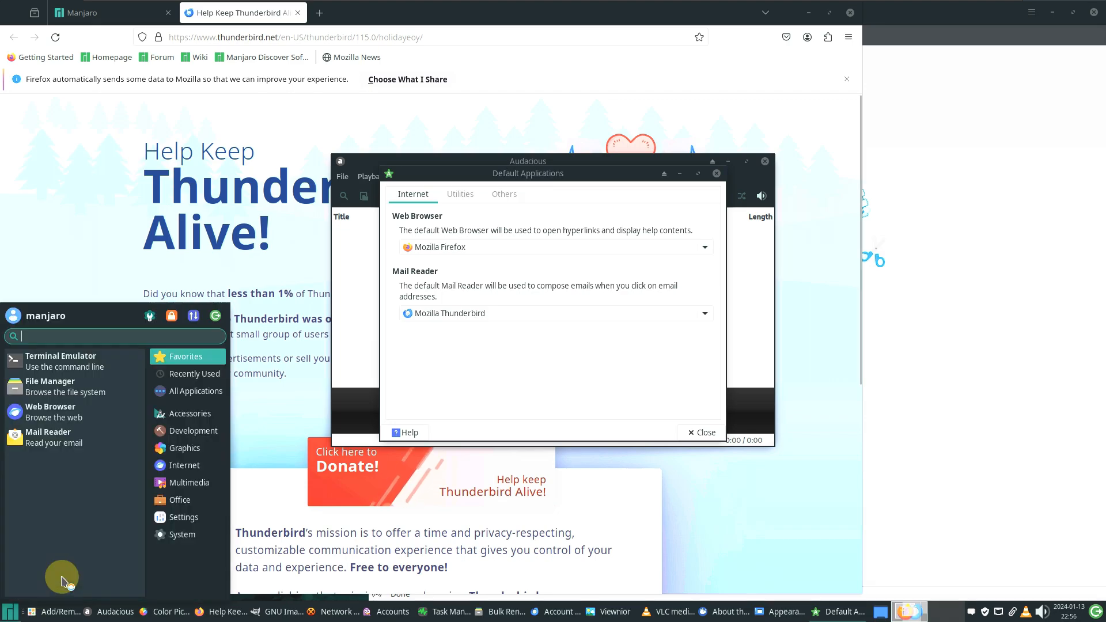
Scroll through the Settings category of the Whisker menu, then close it
click(10, 612)
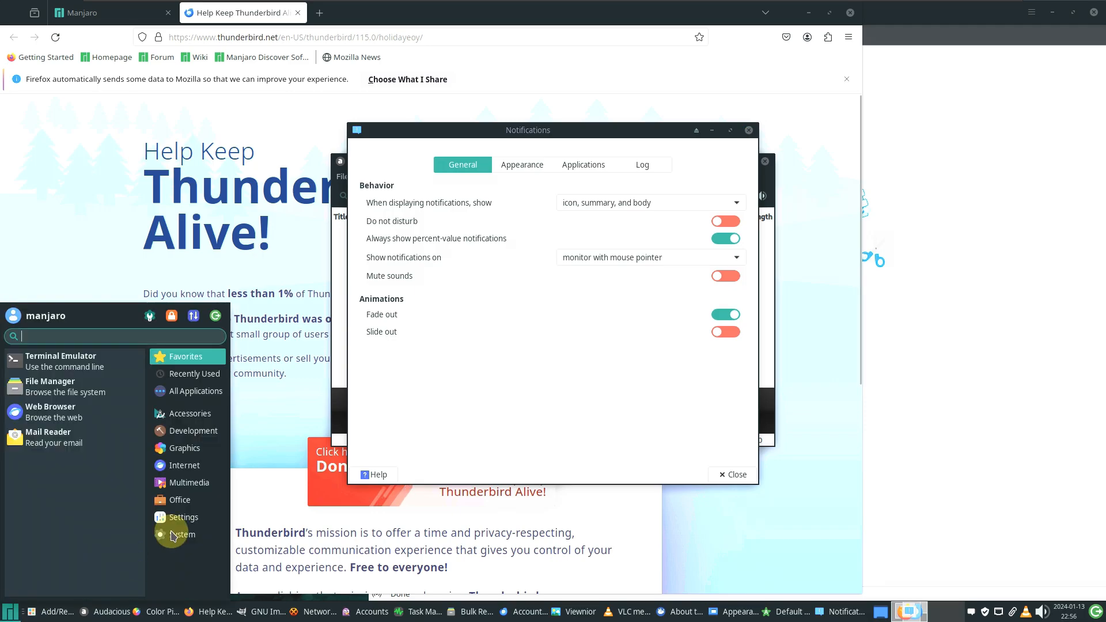
click(179, 516)
scroll(75, 406, down, 2)
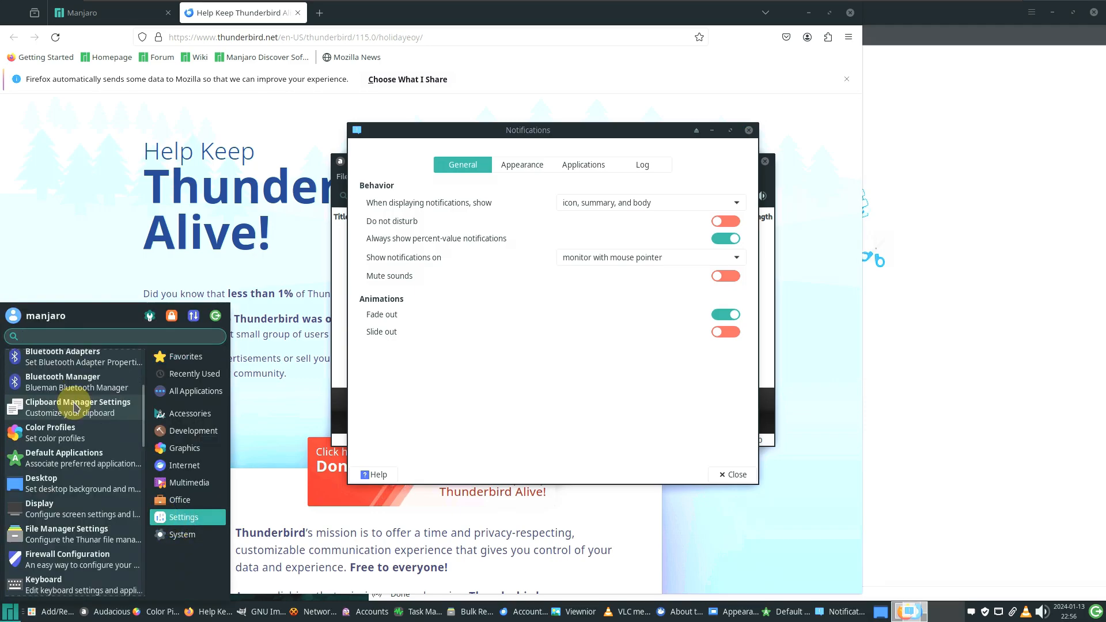
scroll(75, 407, down, 1)
scroll(75, 406, down, 5)
scroll(75, 406, up, 3)
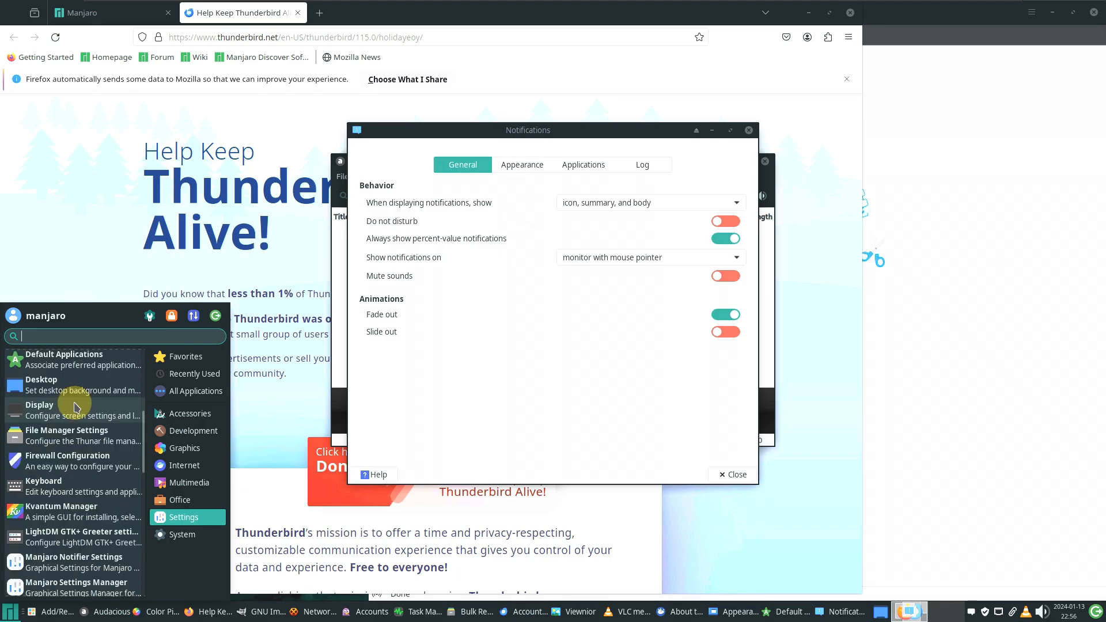
scroll(77, 403, down, 4)
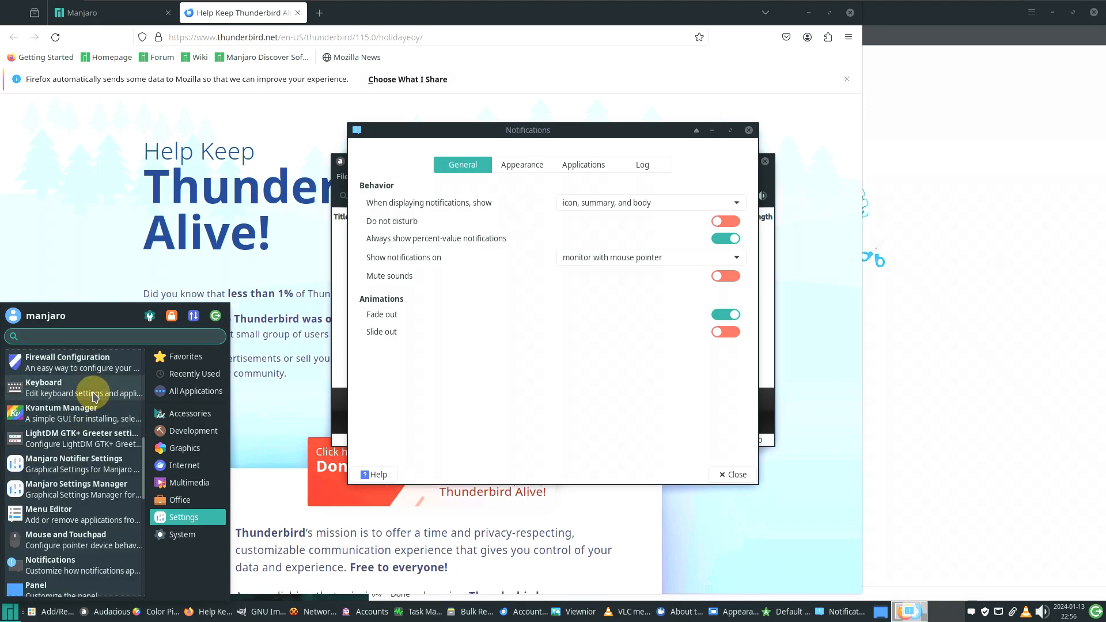
click(10, 614)
Open the Keyboard settings from the Settings category
click(10, 615)
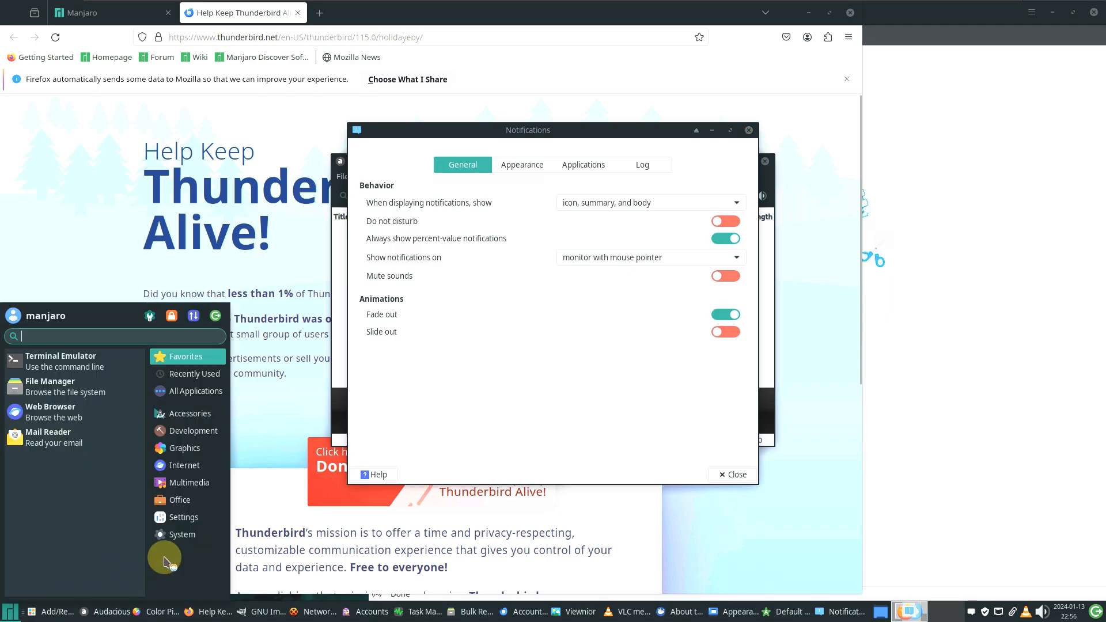
click(180, 517)
click(110, 521)
scroll(24, 591, down, 5)
Bring the Default Applications window back to the front
click(9, 614)
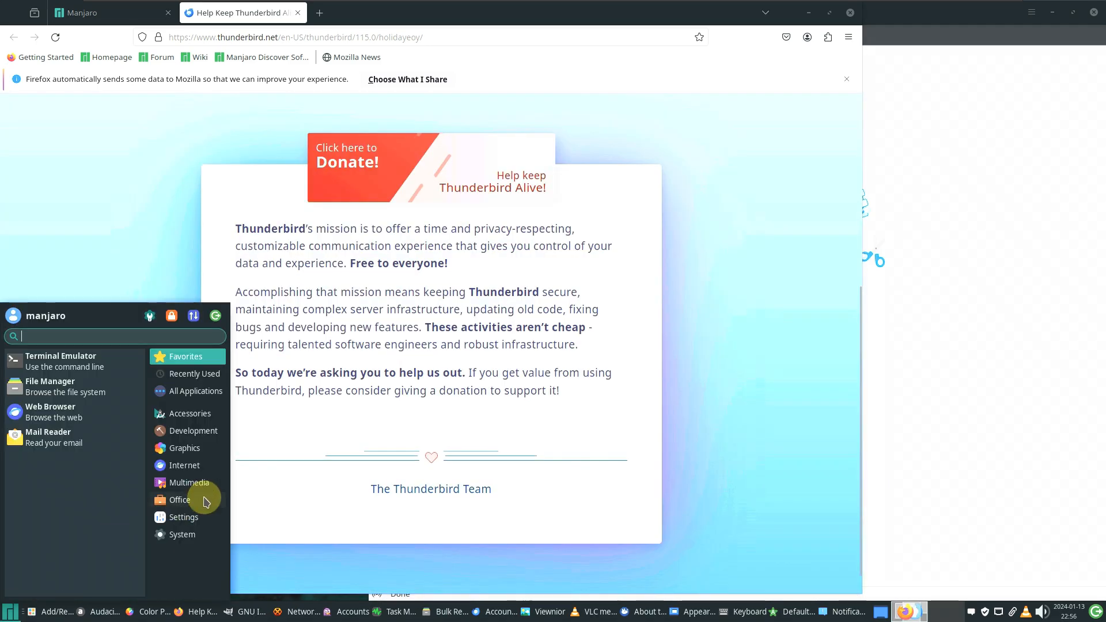
click(190, 516)
scroll(121, 474, down, 3)
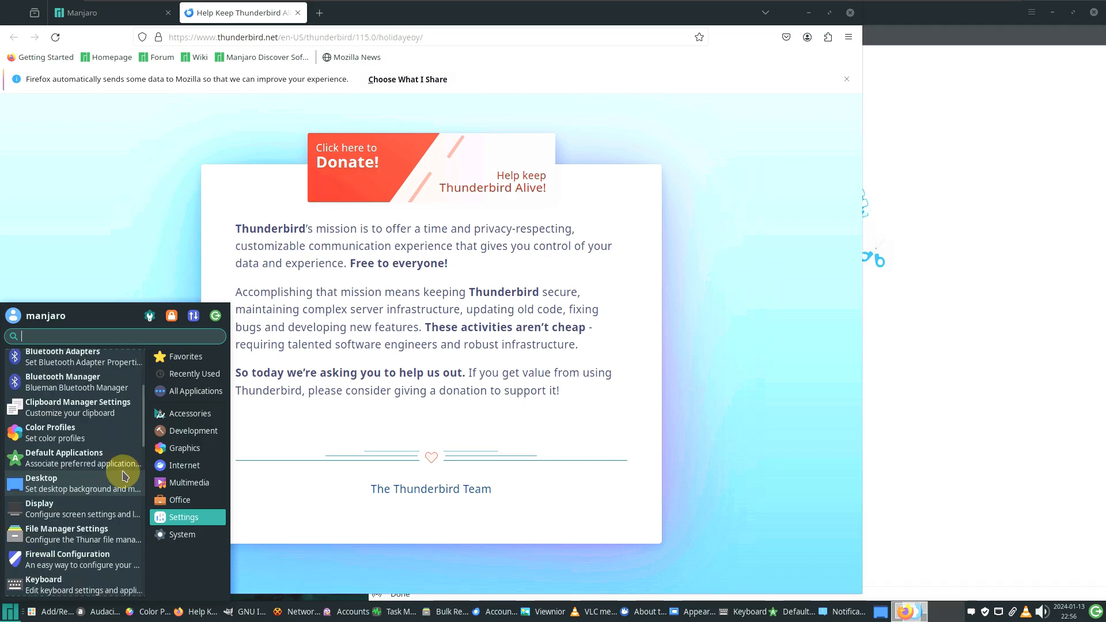
key(Escape)
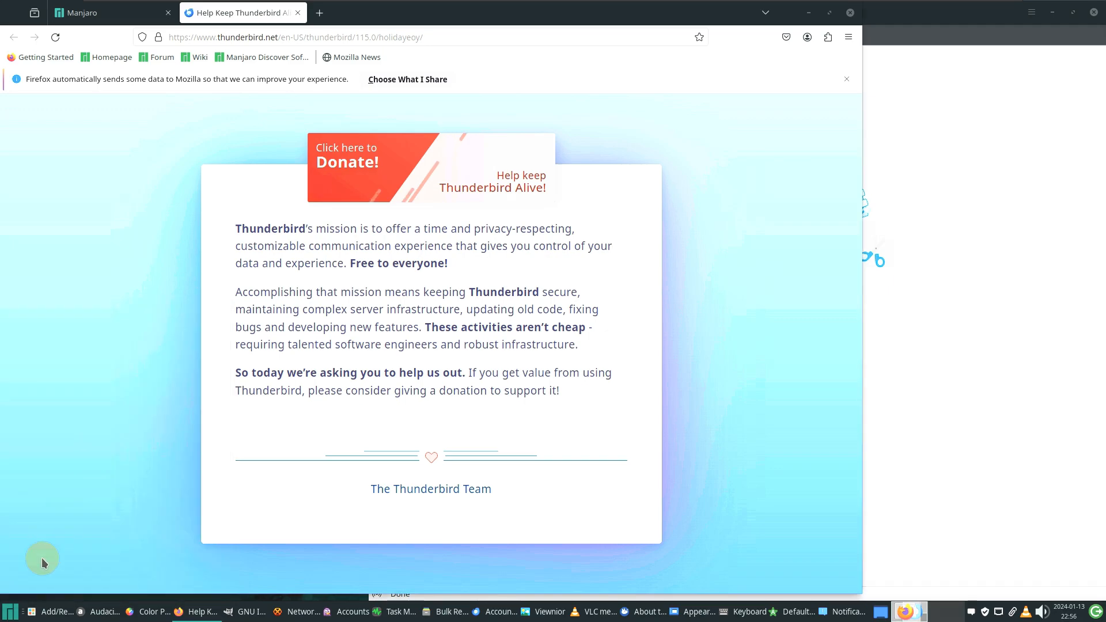
click(10, 612)
click(174, 503)
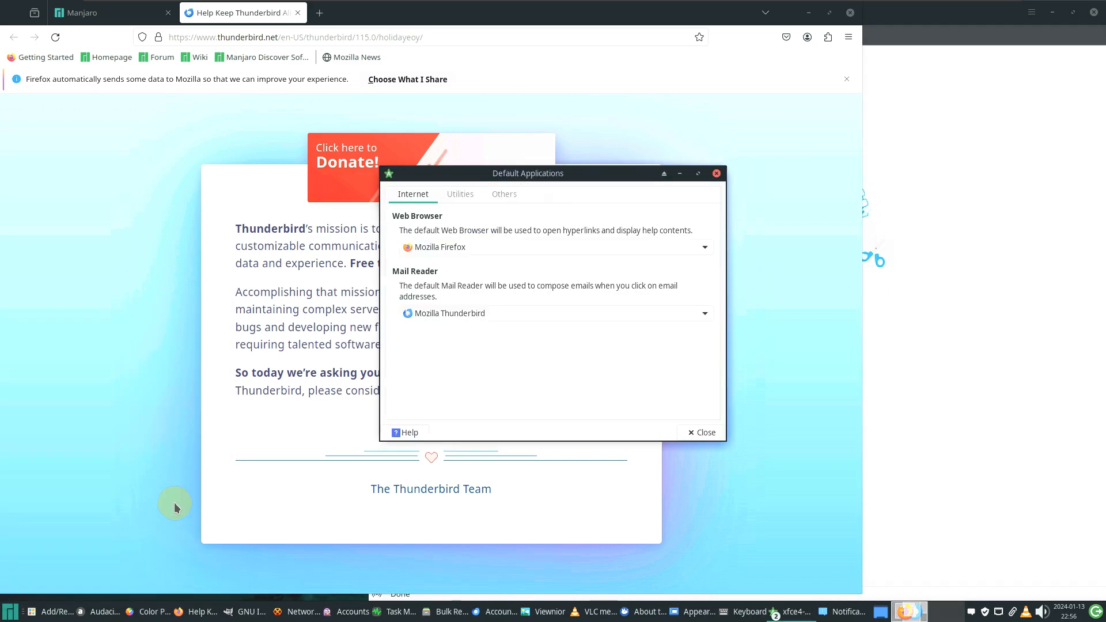
Launch Timeshift from the System category
click(17, 613)
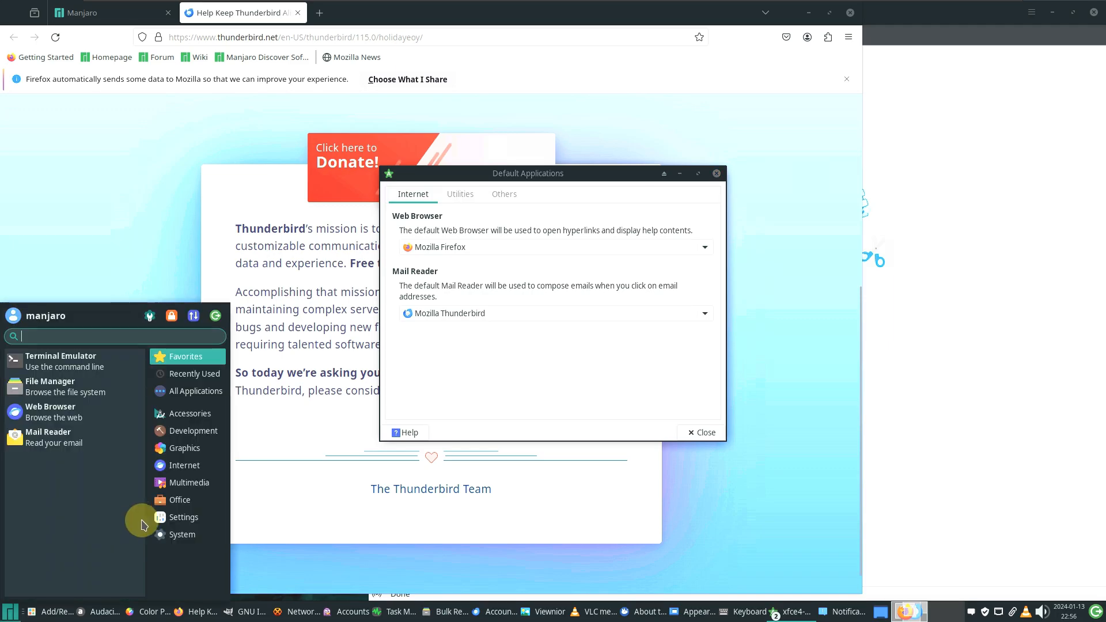
click(180, 533)
scroll(115, 448, down, 5)
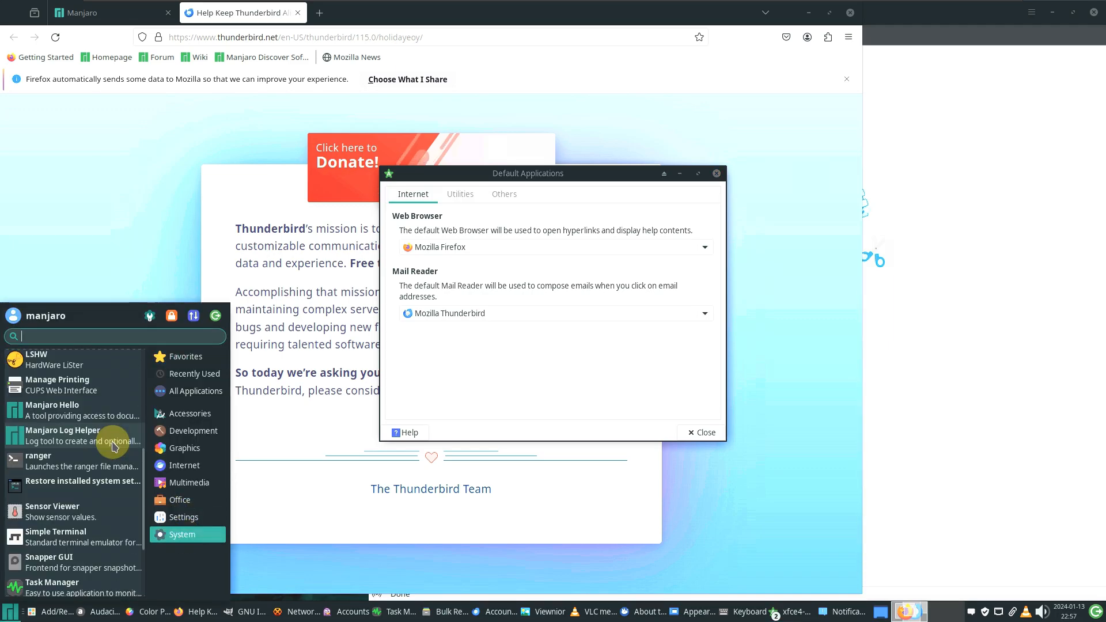
scroll(88, 475, down, 3)
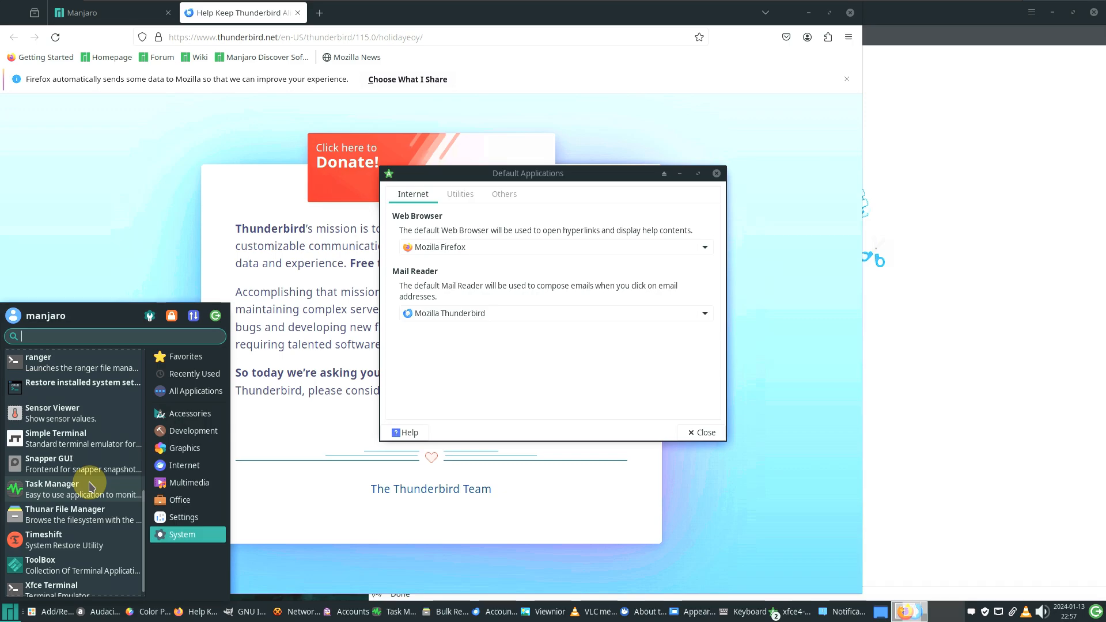
scroll(89, 487, down, 1)
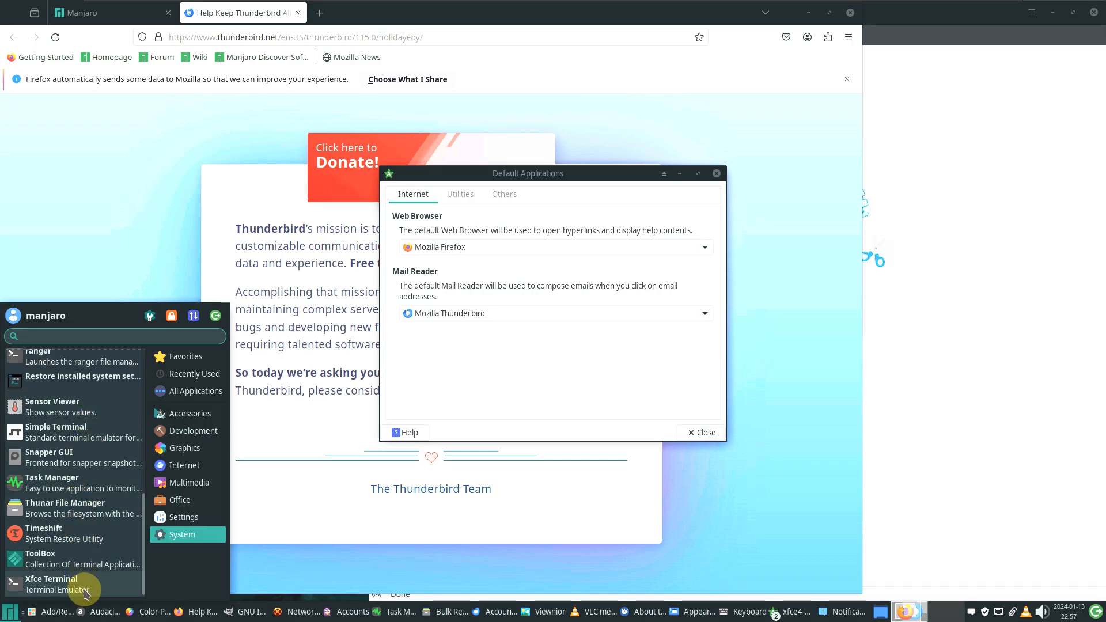
click(81, 531)
click(5, 614)
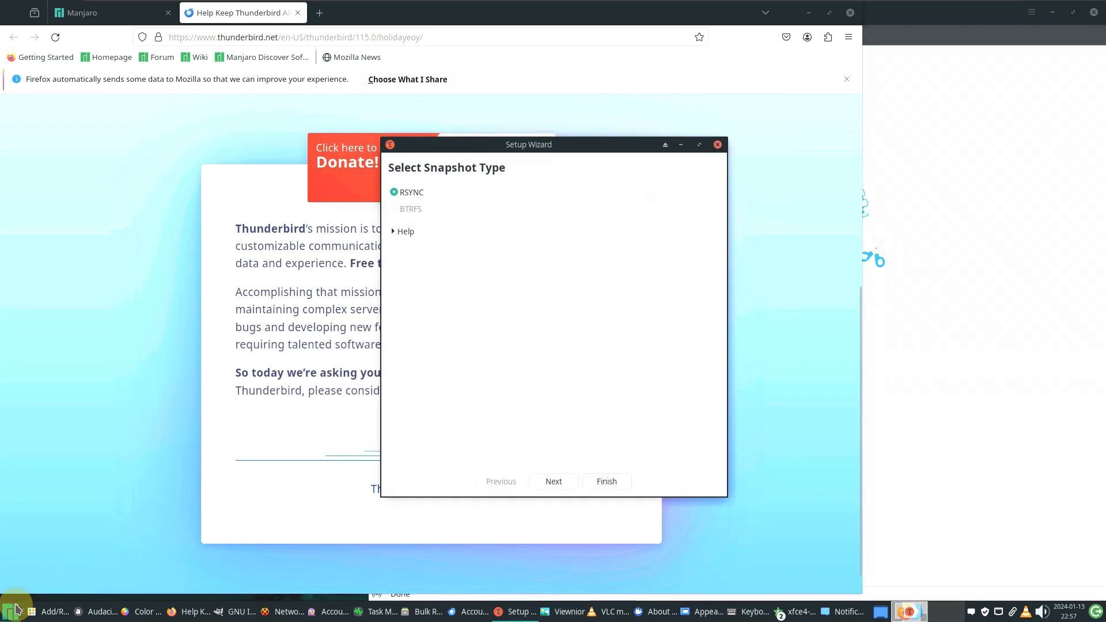
Open the Window Manager settings from the Settings category
click(16, 609)
click(167, 533)
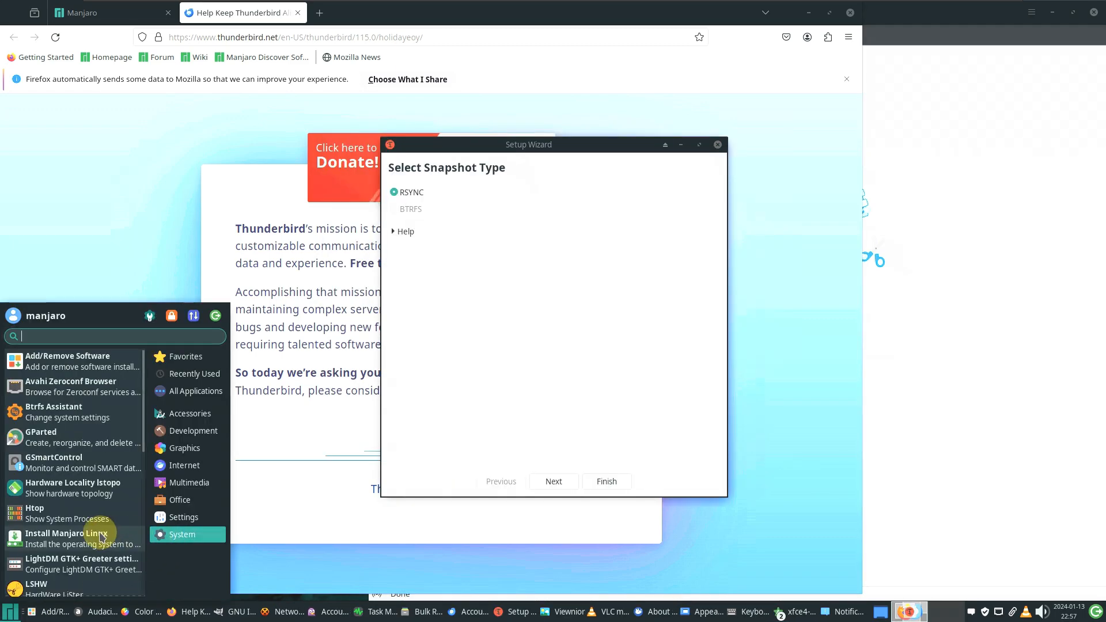
scroll(101, 535, down, 10)
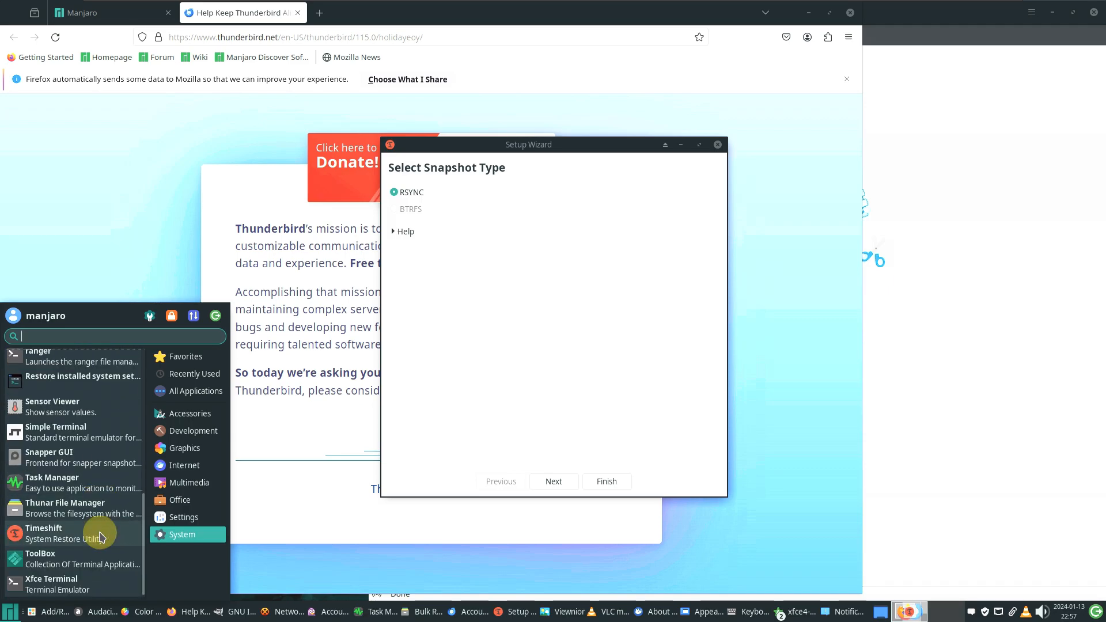
click(183, 516)
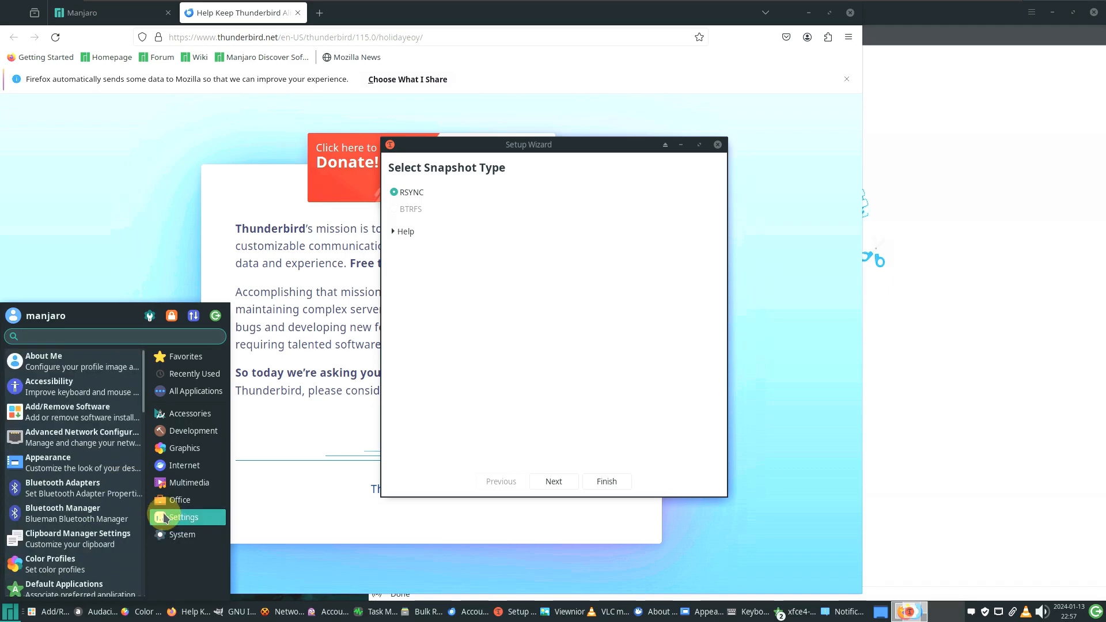
scroll(103, 488, down, 3)
scroll(101, 489, down, 10)
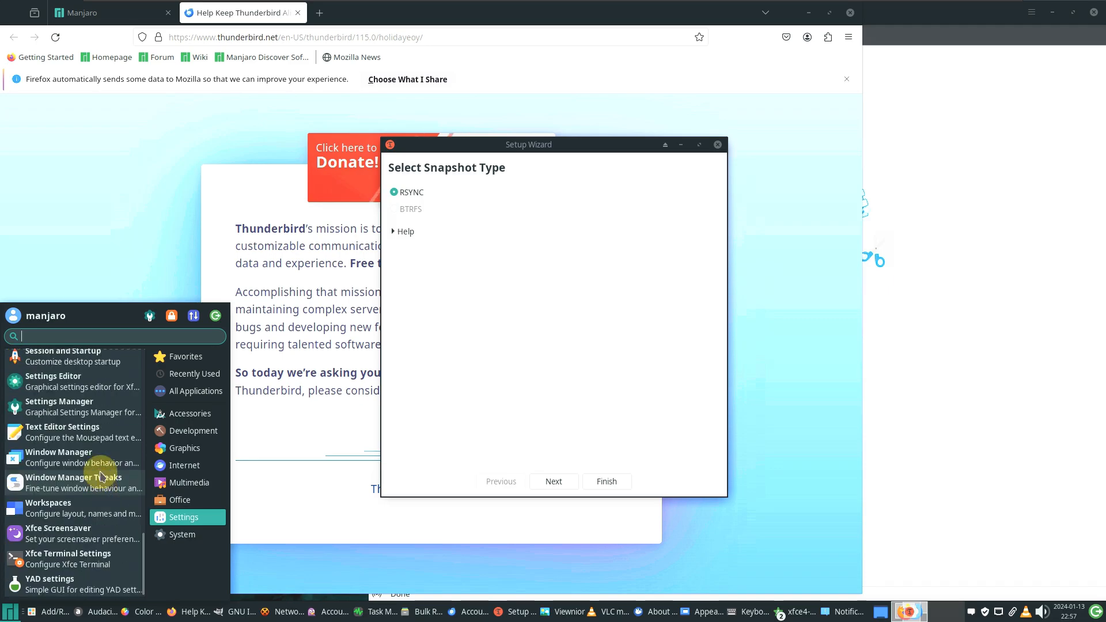
click(20, 599)
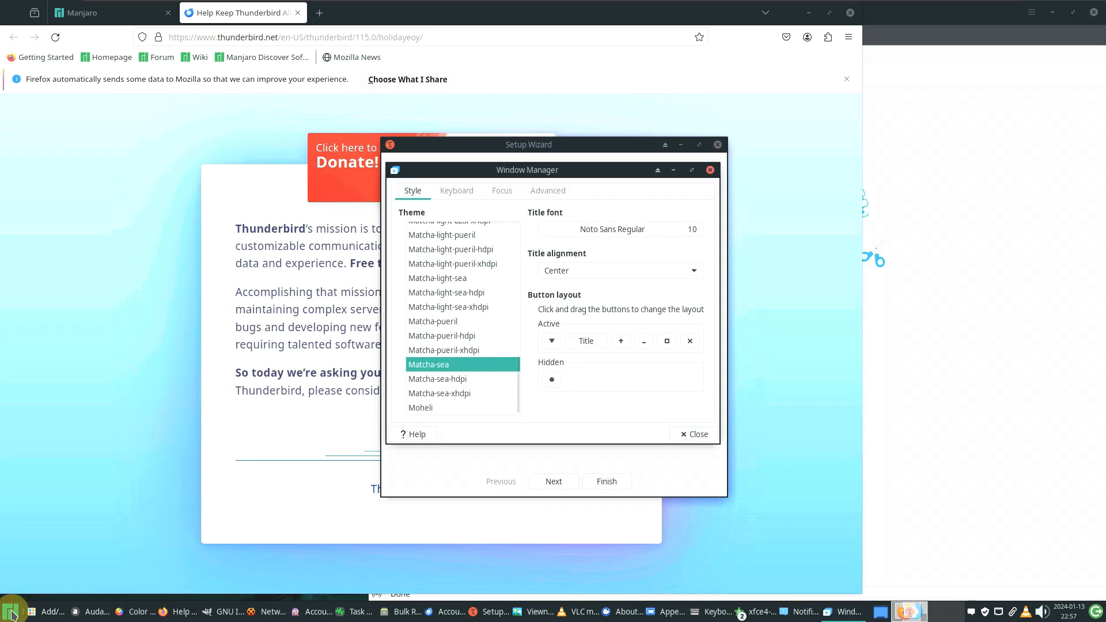
Launch Kvantum Manager from the Settings category
click(11, 615)
click(177, 534)
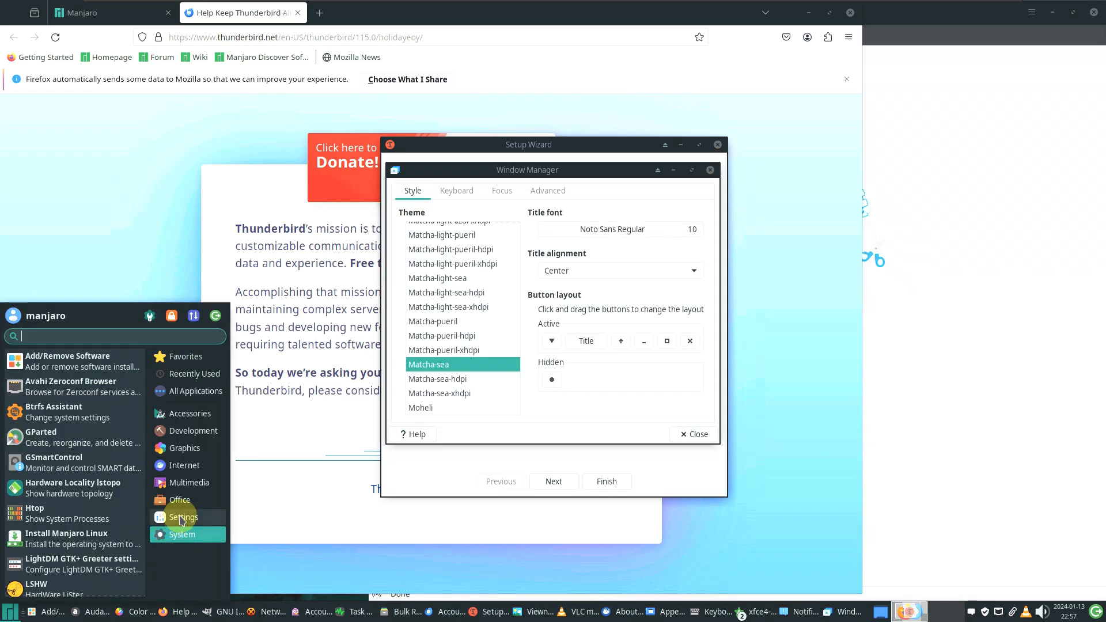
click(180, 517)
scroll(87, 484, down, 10)
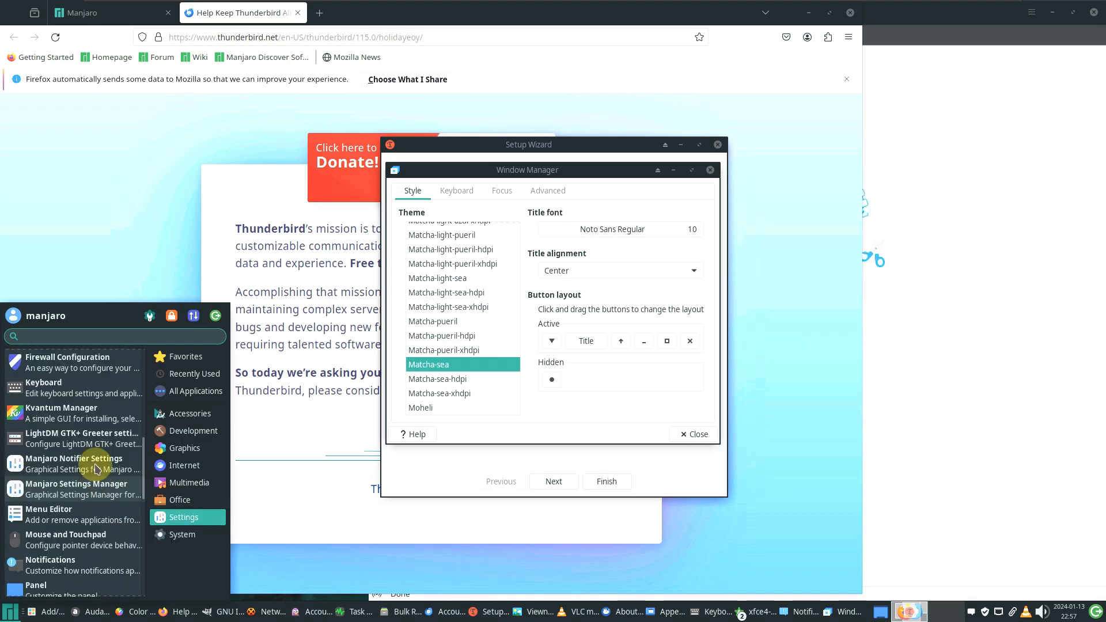
click(97, 422)
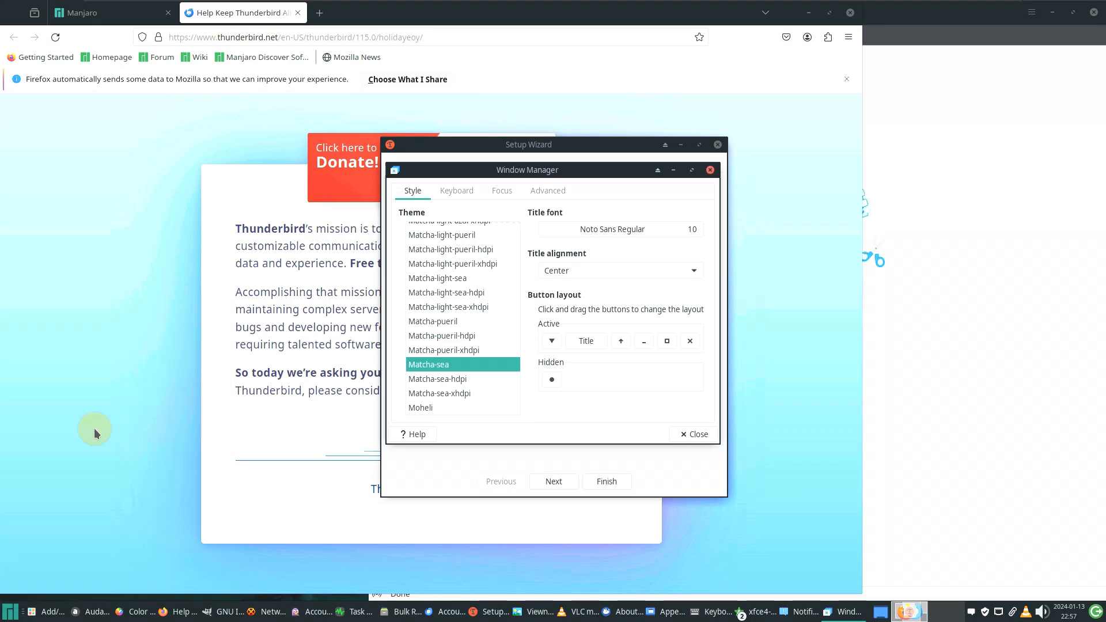
click(14, 610)
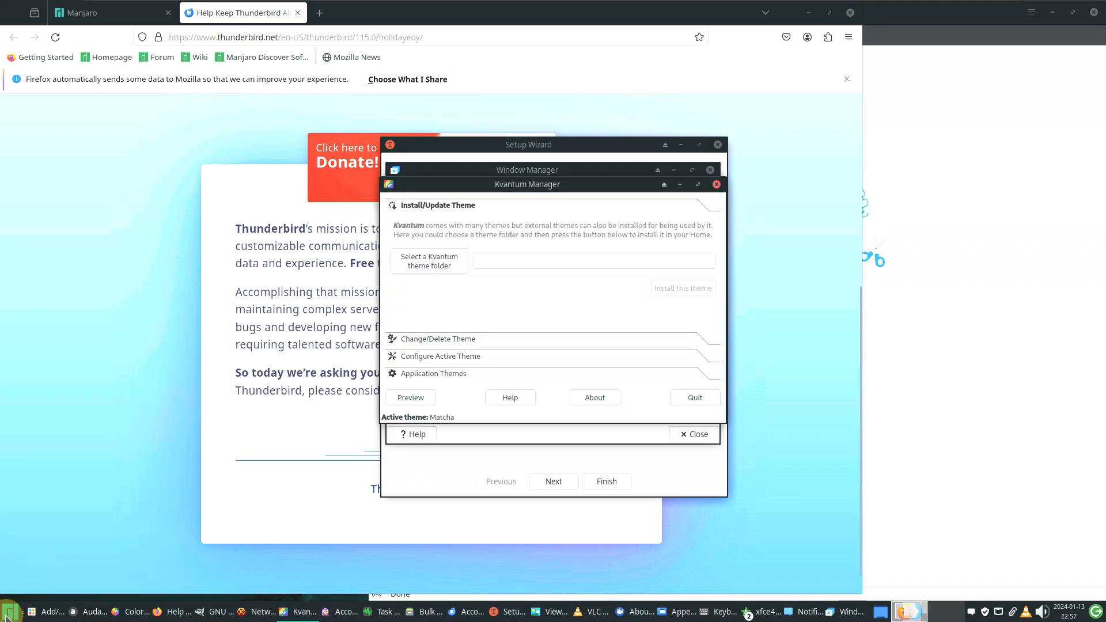
Scroll through the Settings category, then dismiss the menu
click(14, 611)
click(175, 517)
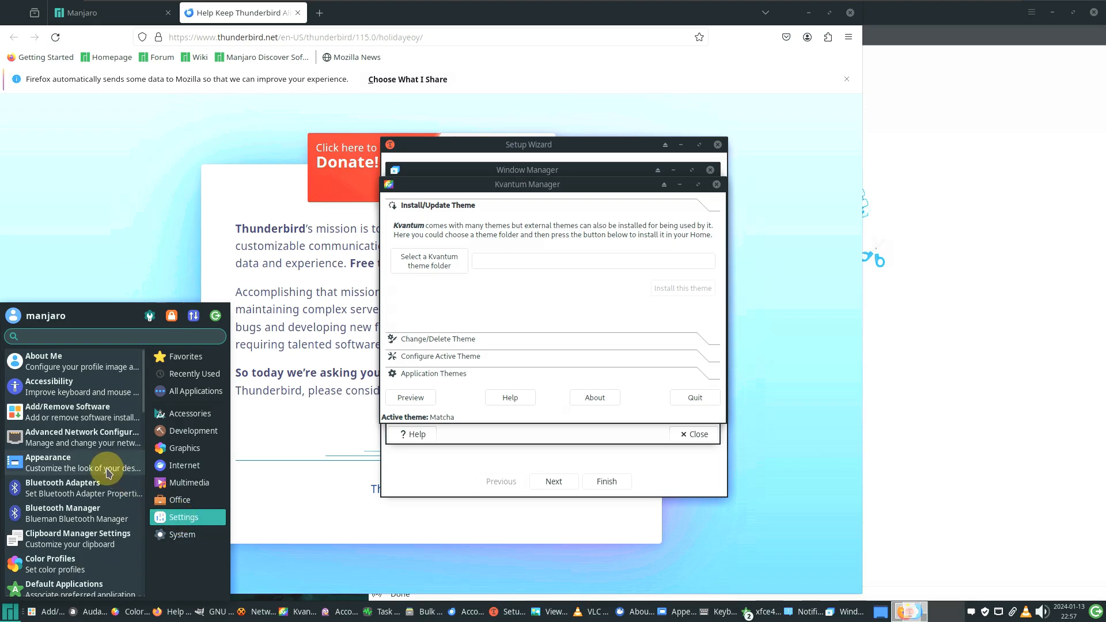
scroll(109, 471, down, 3)
scroll(109, 471, down, 3)
scroll(109, 471, down, 4)
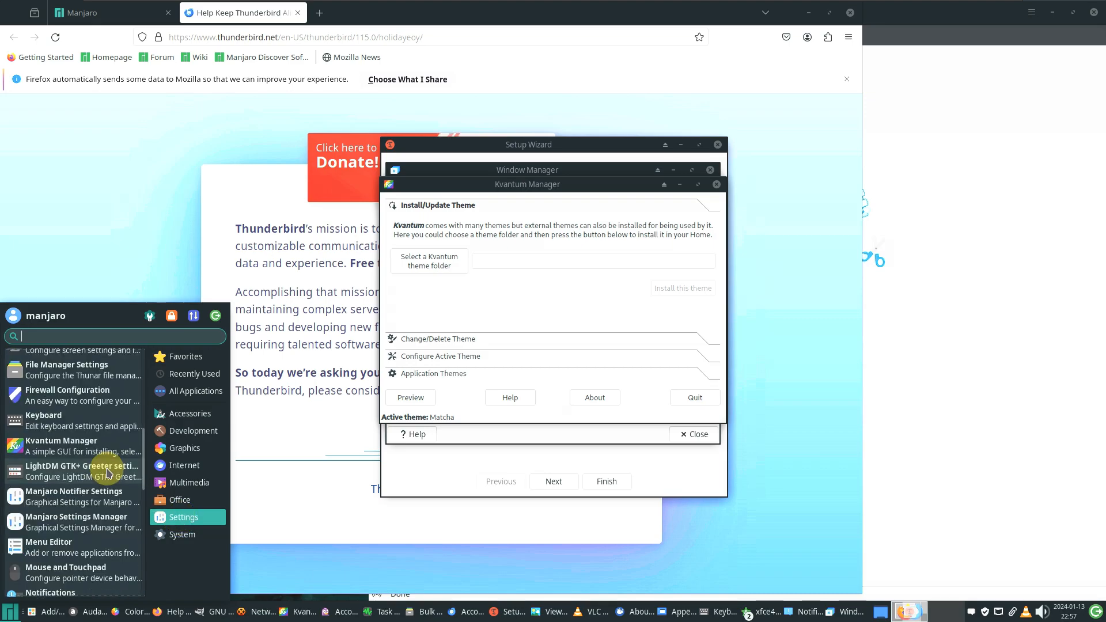
click(99, 401)
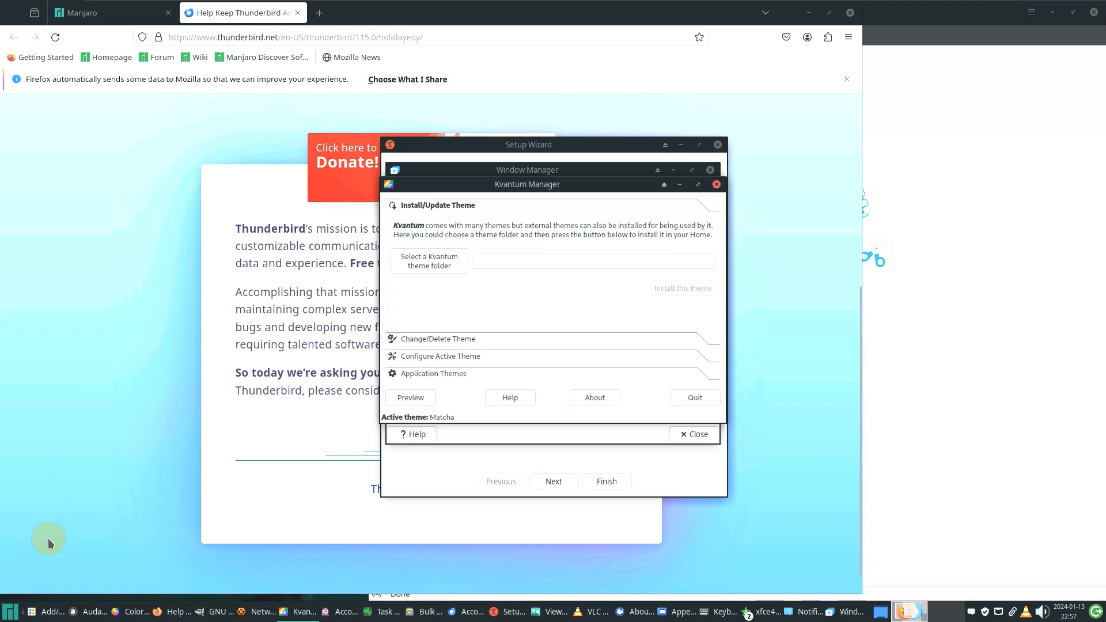
Launch Firewall Configuration from the Settings category
click(14, 610)
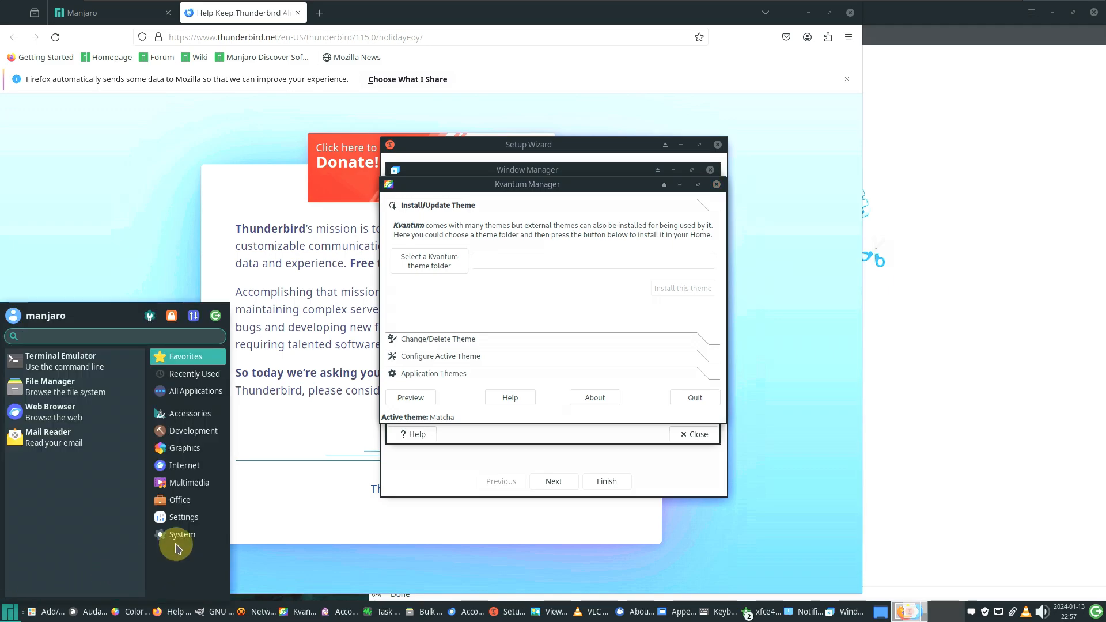
click(193, 526)
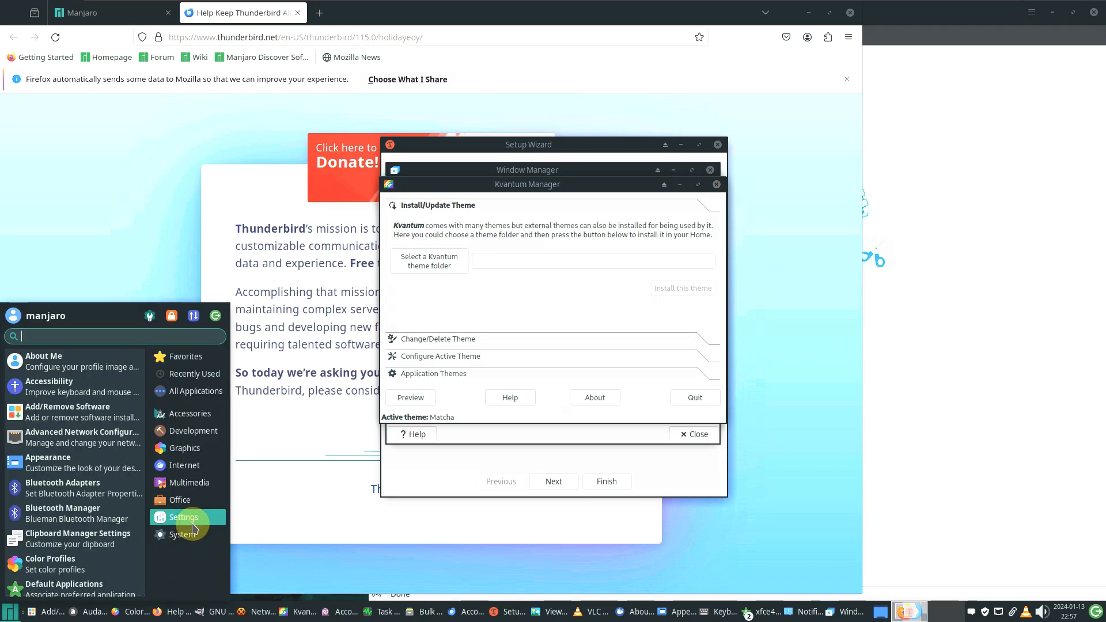
scroll(116, 525, down, 2)
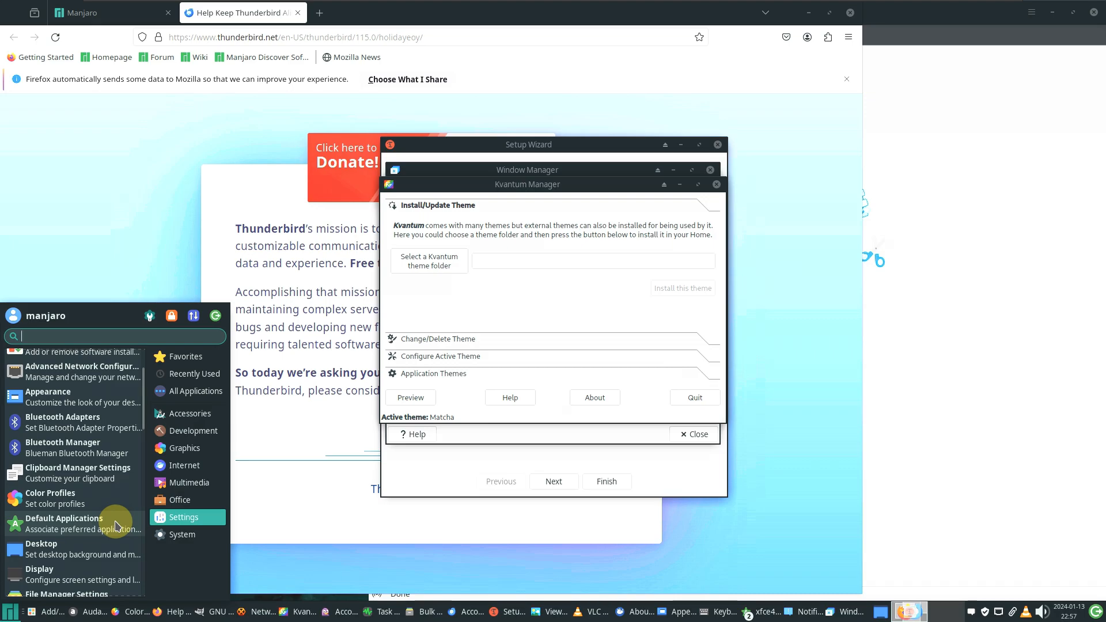
scroll(116, 526, down, 3)
scroll(116, 526, down, 4)
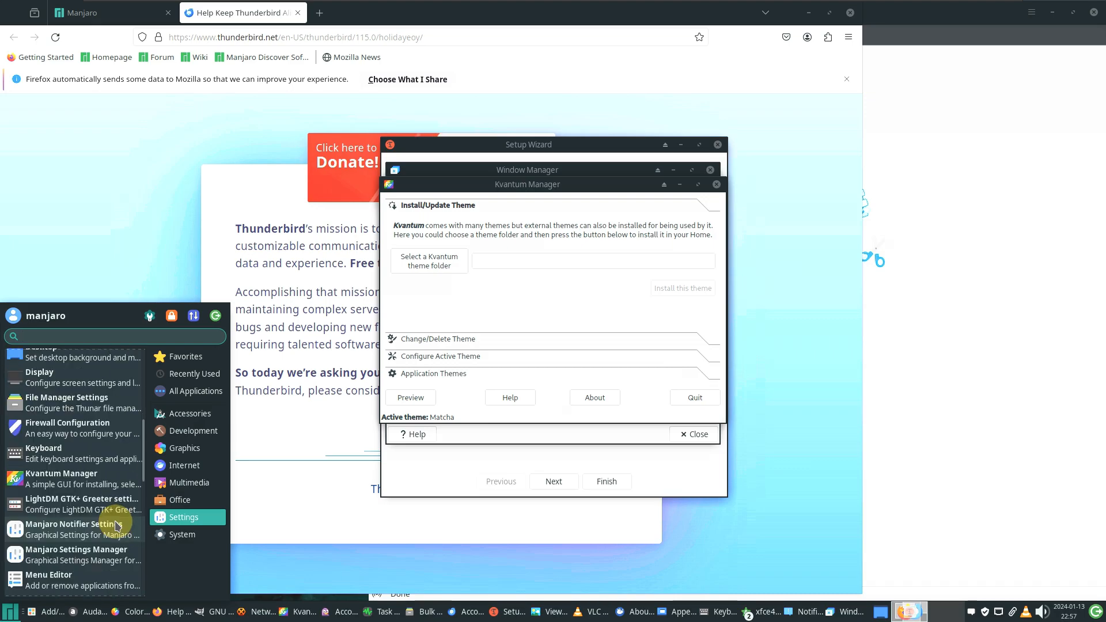
click(115, 520)
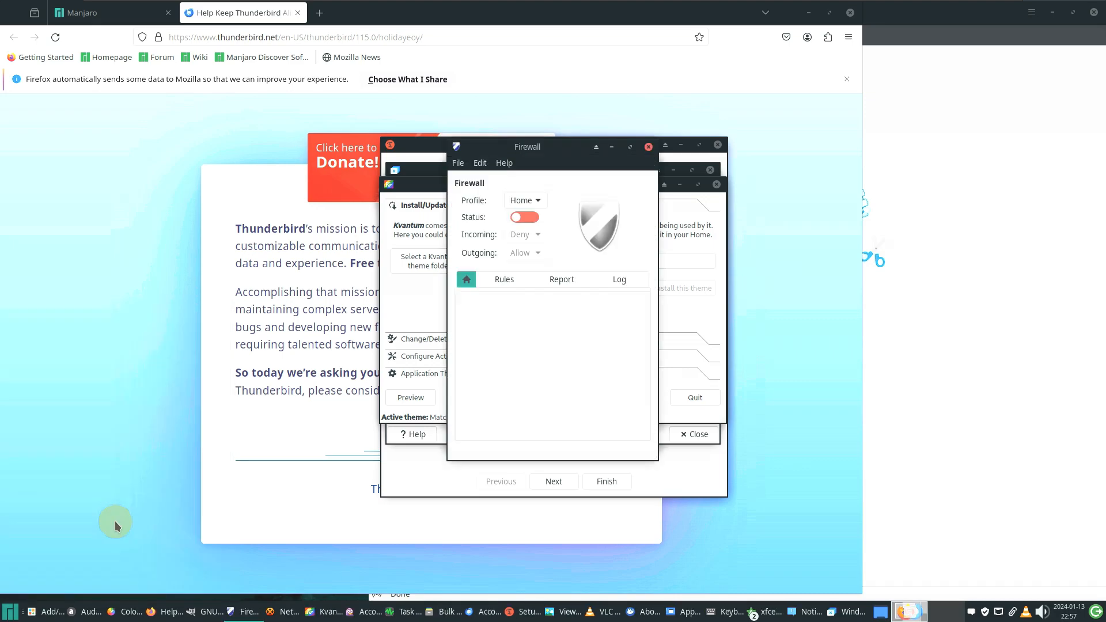
Open Power Manager settings, then return to the Settings category in the menu
click(11, 612)
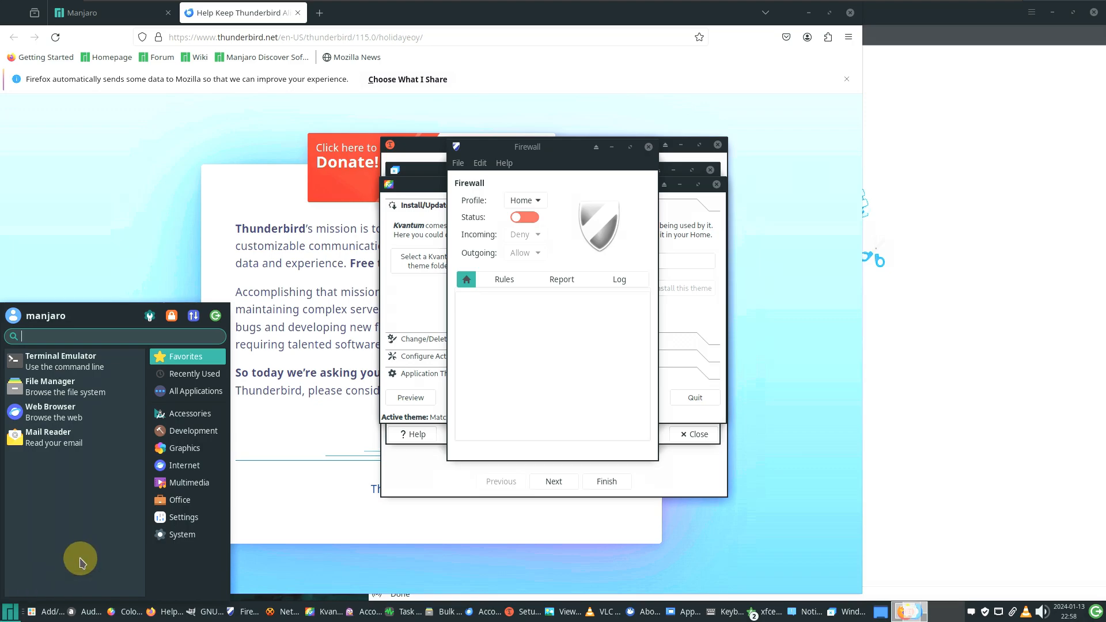
click(182, 517)
scroll(116, 495, down, 12)
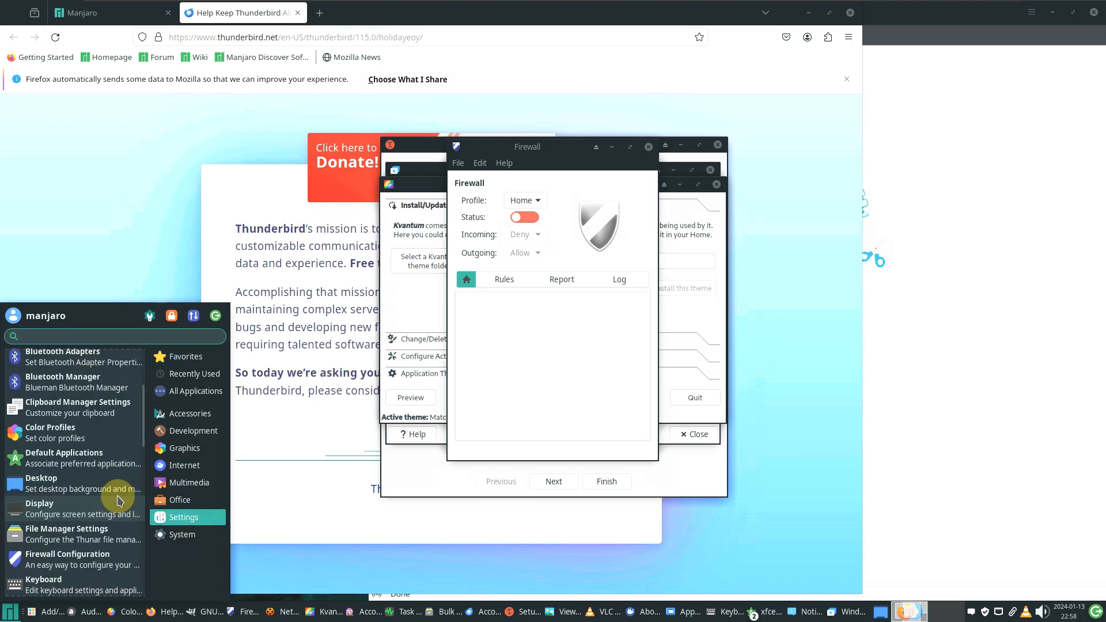
scroll(116, 495, down, 2)
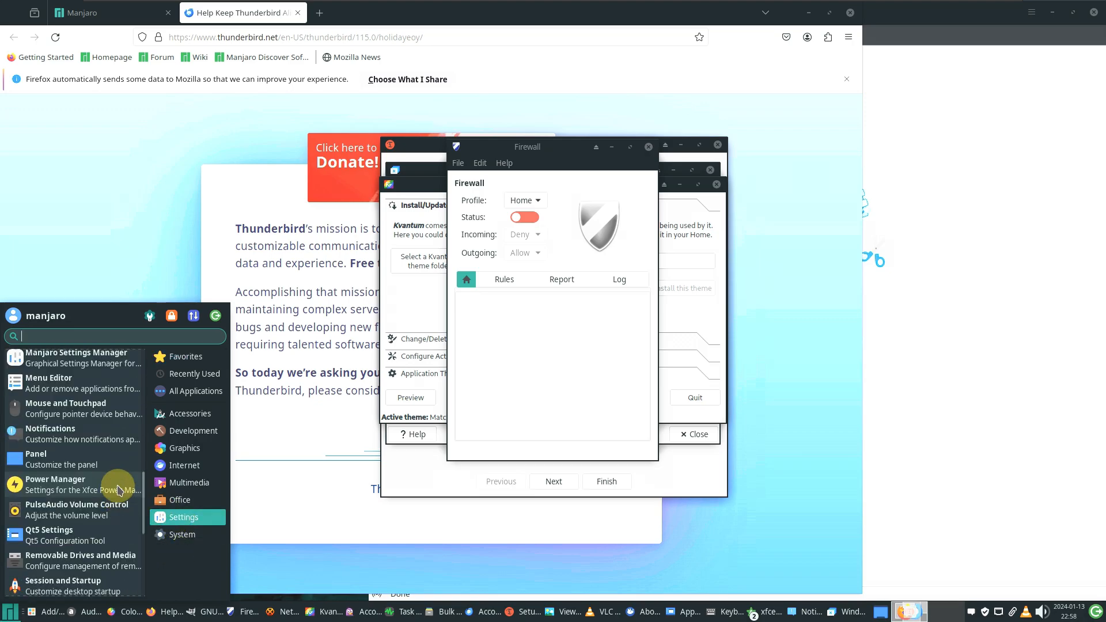
click(10, 612)
click(11, 612)
click(10, 612)
click(194, 518)
scroll(91, 473, down, 10)
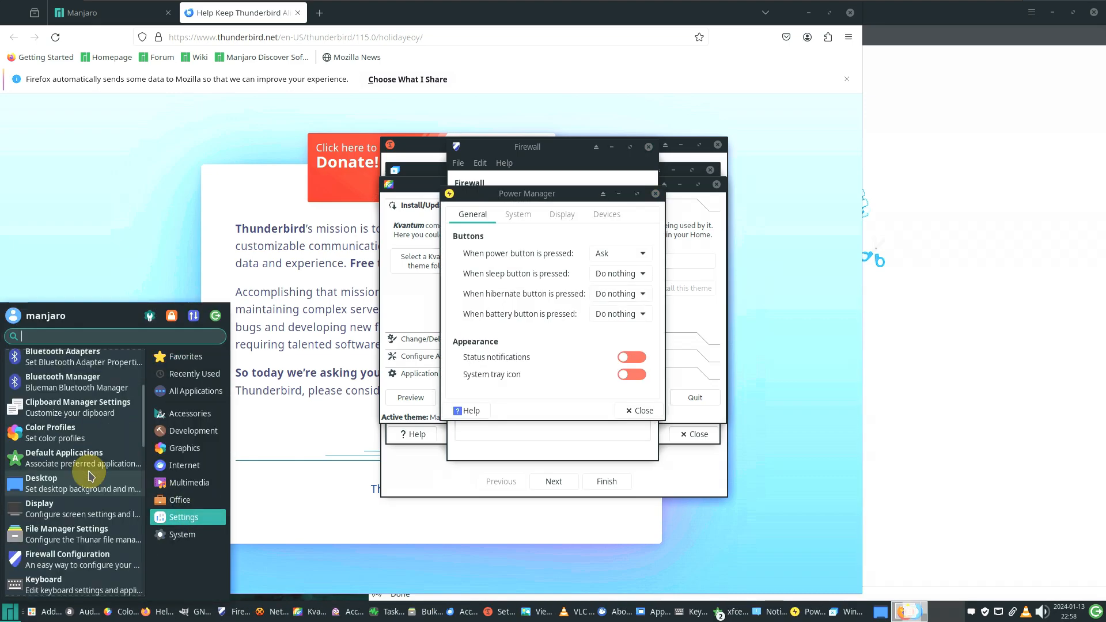
scroll(90, 474, down, 10)
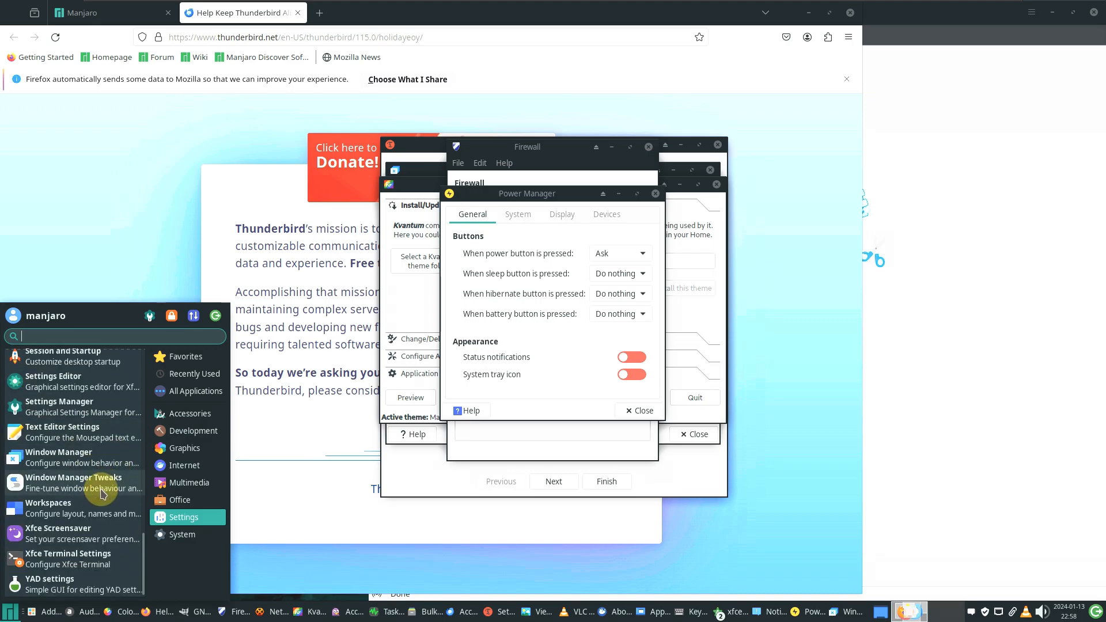
Launch Window Manager Tweaks, then Session and Startup with Prompt on logout enabled
click(101, 488)
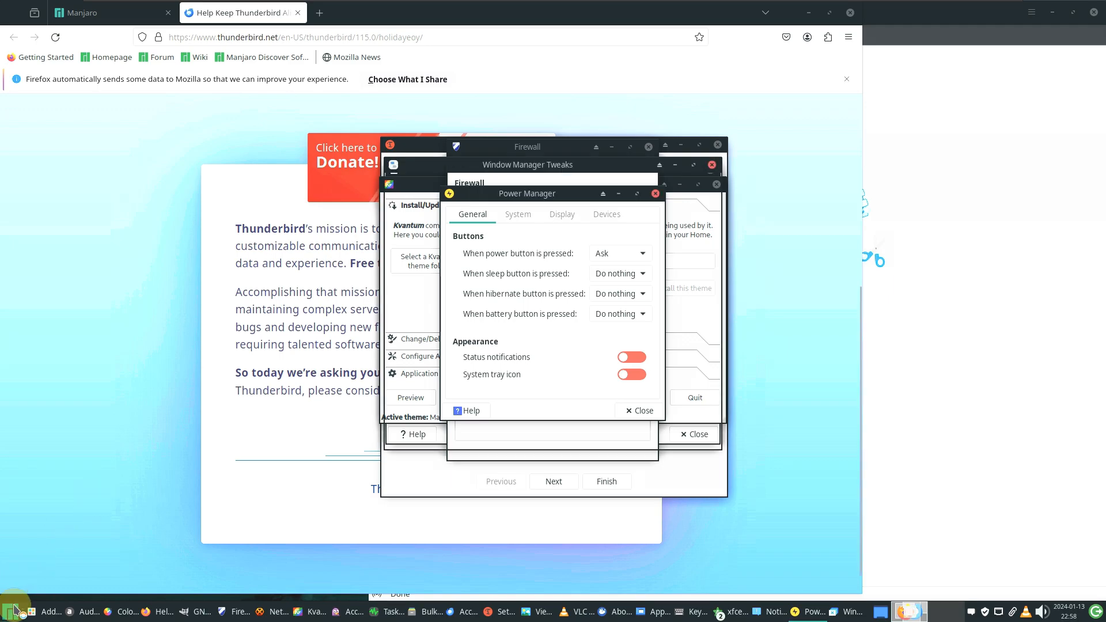
click(10, 612)
click(183, 517)
scroll(109, 493, down, 3)
scroll(109, 493, down, 9)
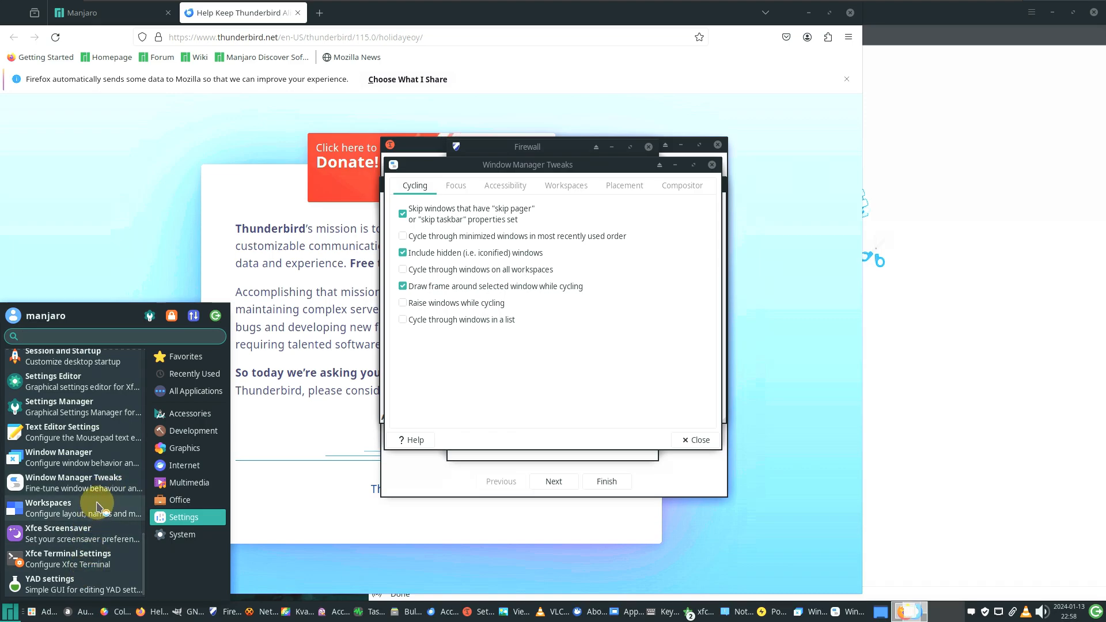
scroll(98, 507, up, 1)
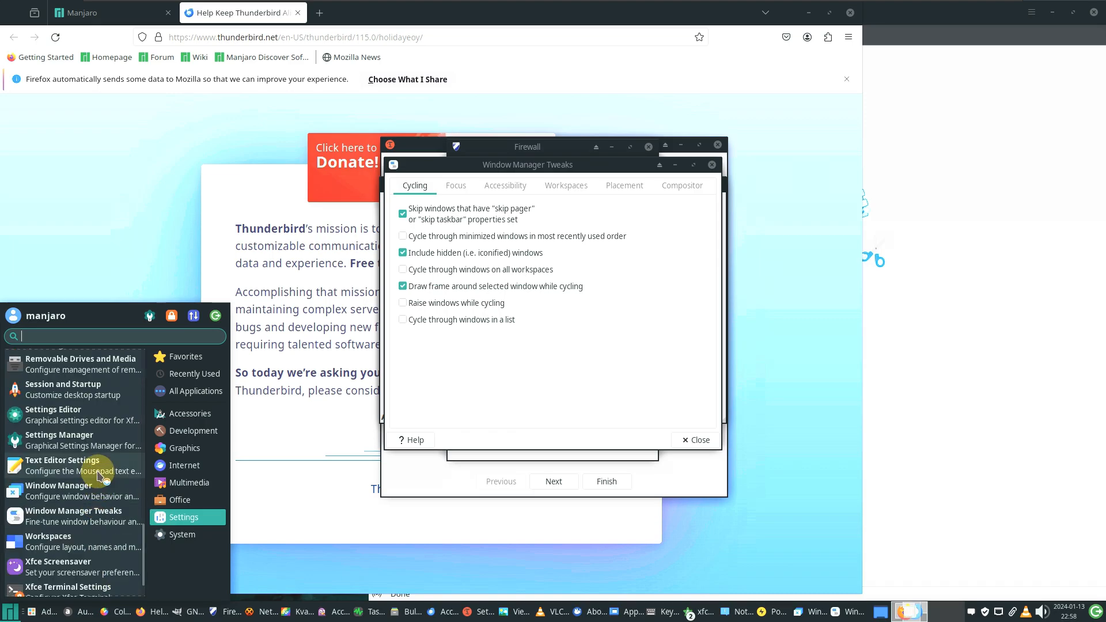
scroll(97, 474, up, 4)
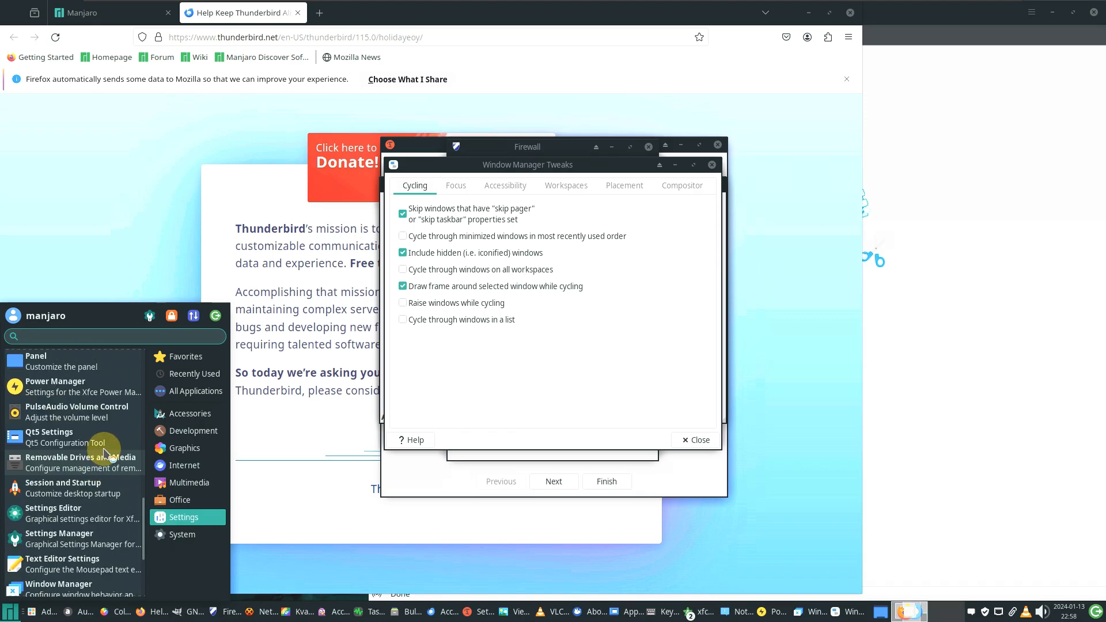
click(94, 492)
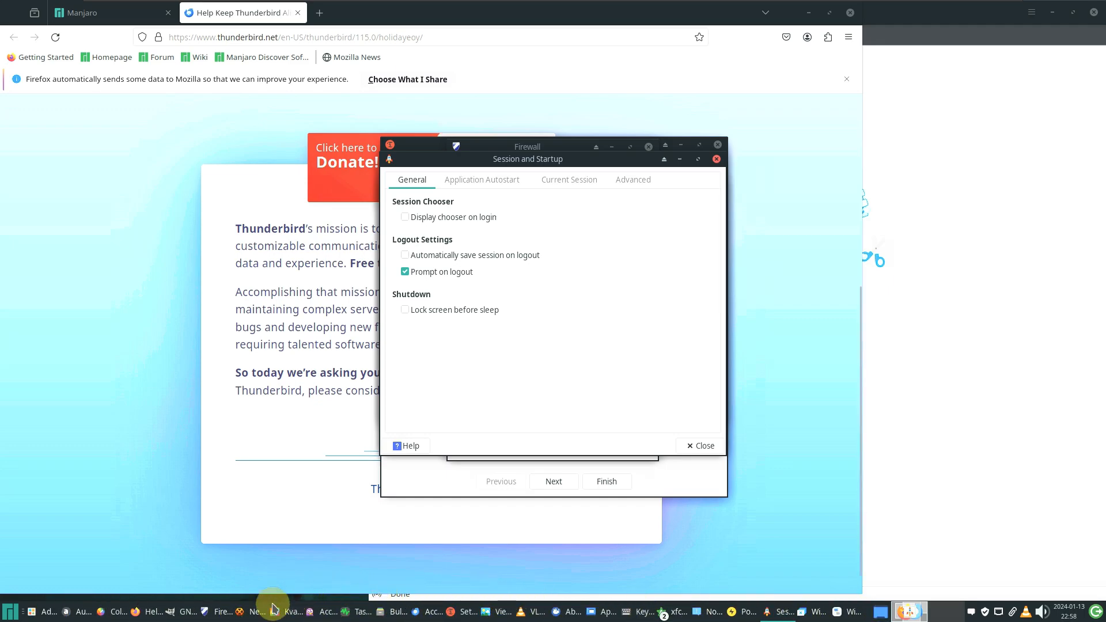
Open Task Manager maximized and scroll through all 311 running processes, including Firefox and GIMP
click(358, 615)
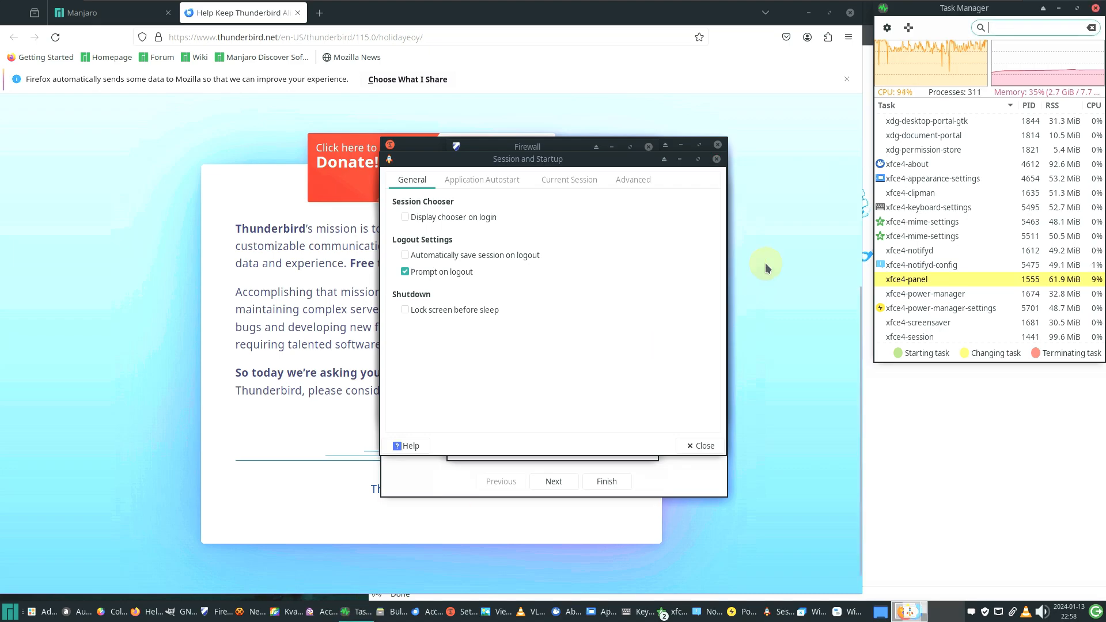
click(1076, 12)
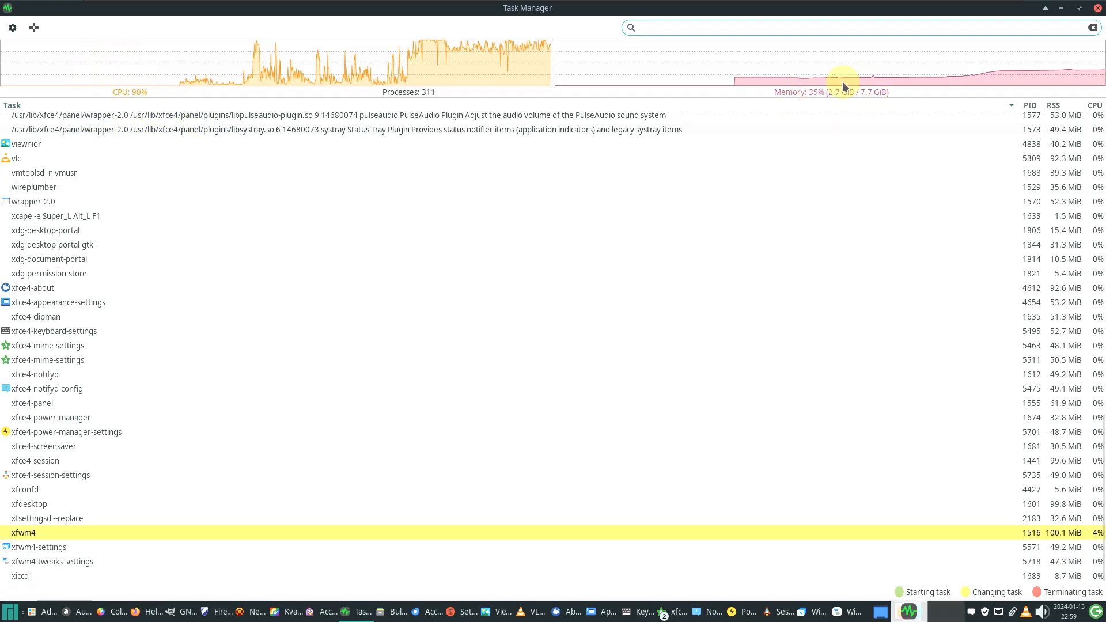
scroll(589, 275, up, 10)
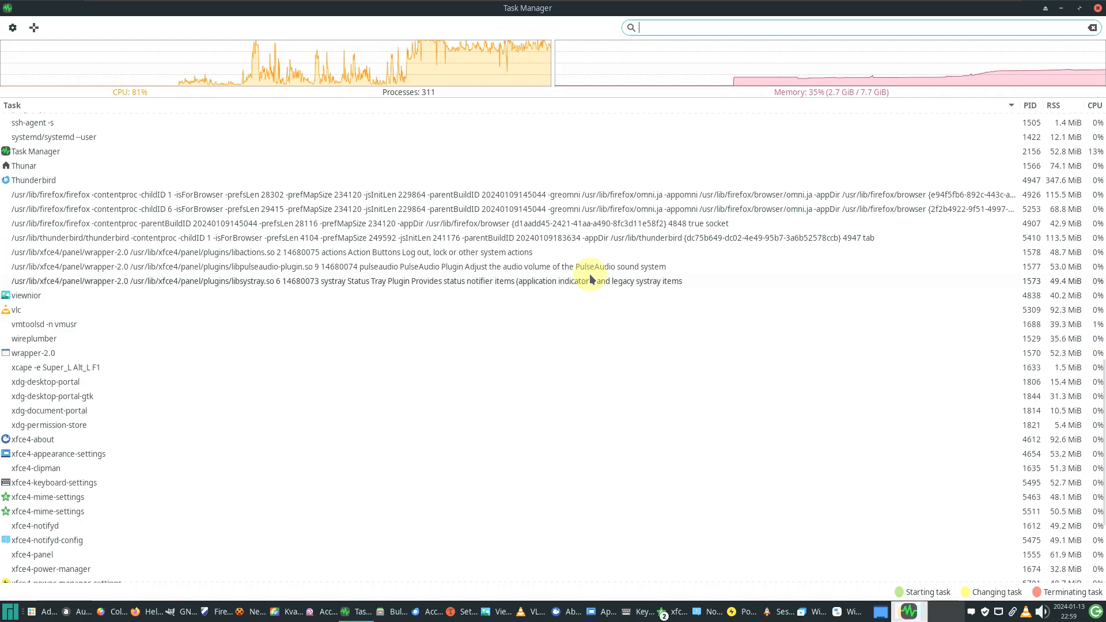
scroll(589, 277, up, 9)
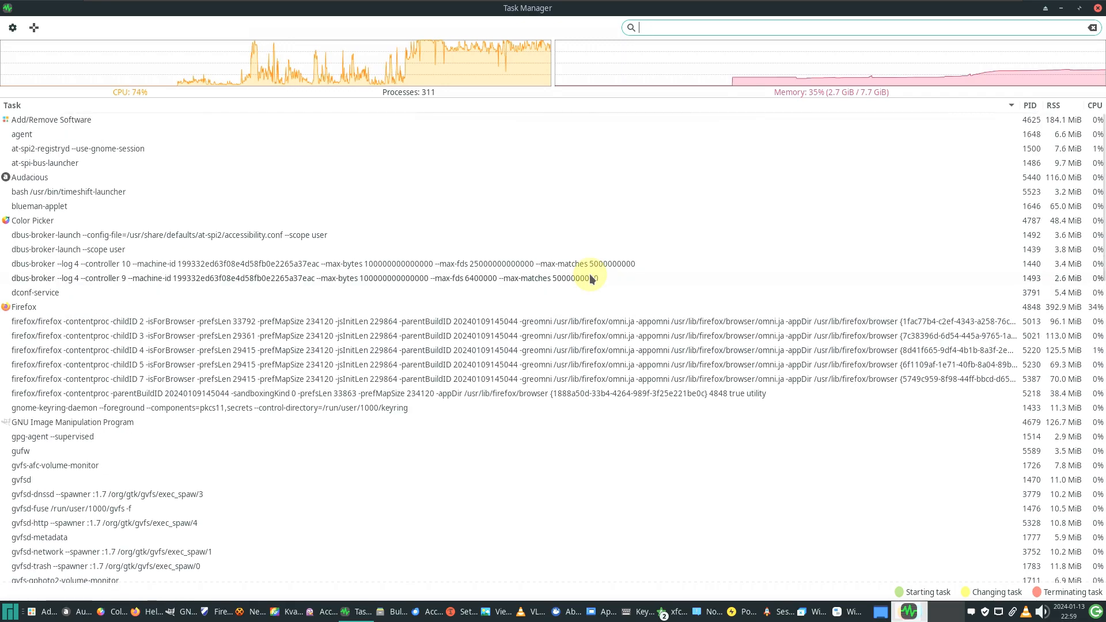
scroll(589, 278, down, 15)
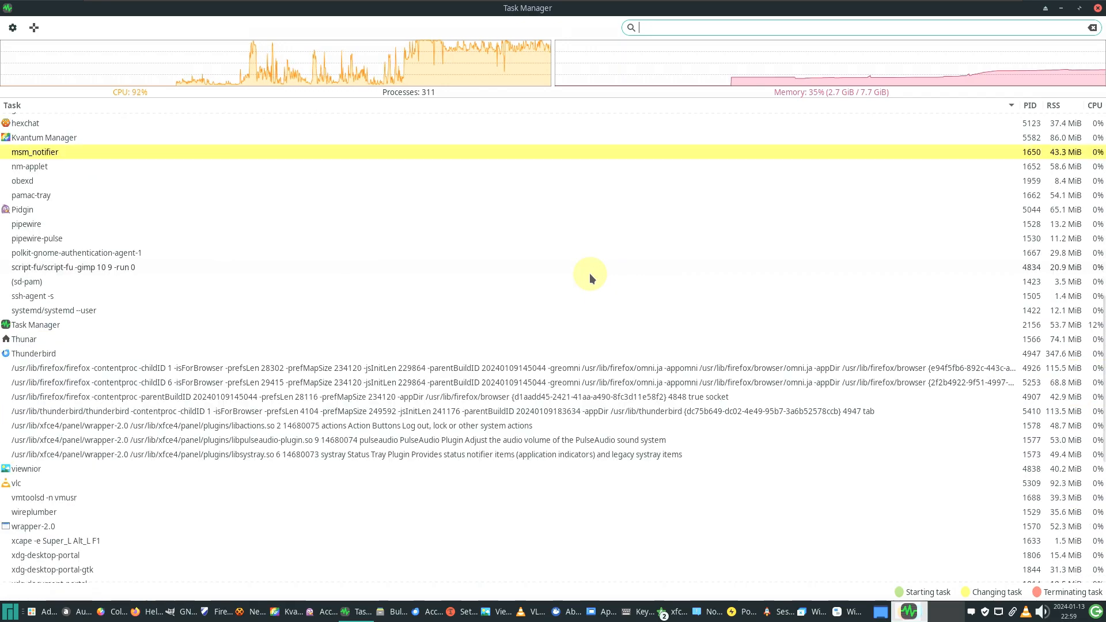
scroll(589, 275, down, 4)
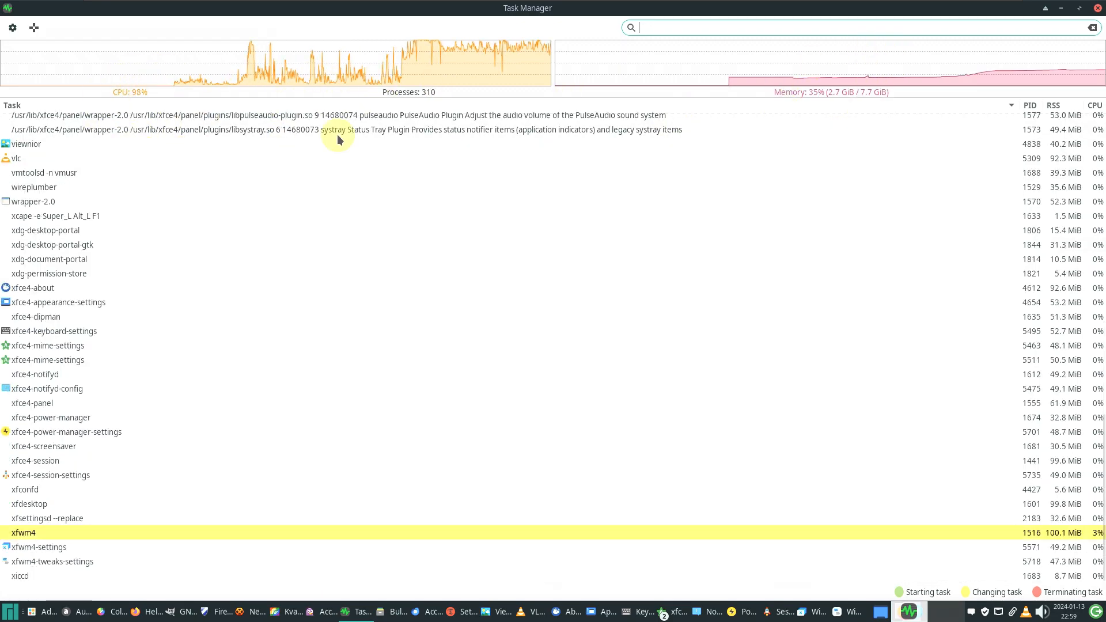
scroll(327, 221, up, 14)
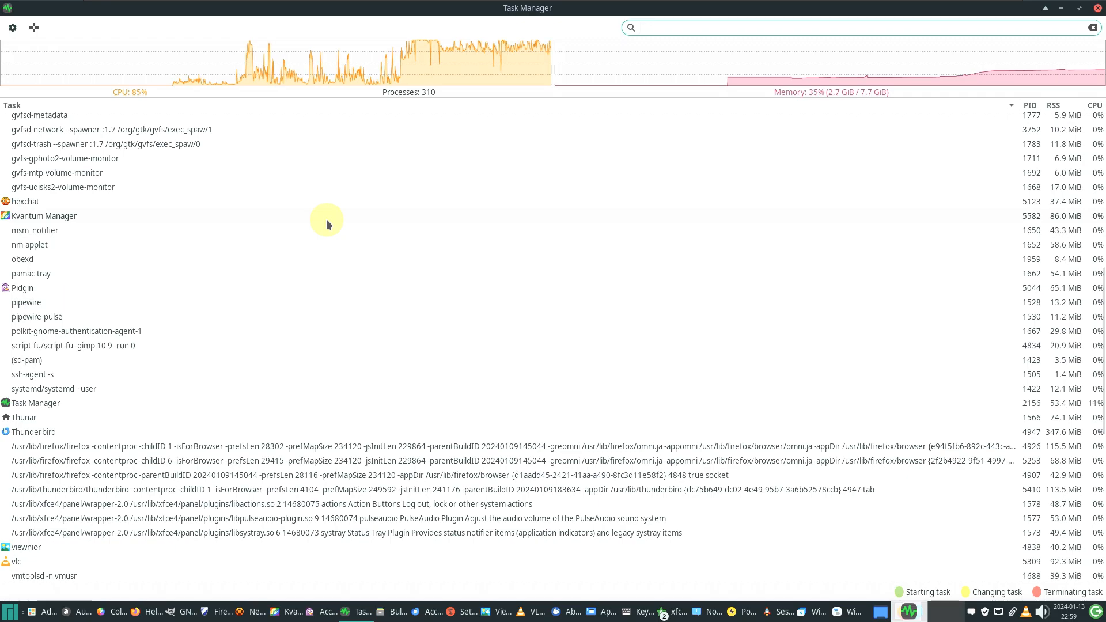
scroll(326, 219, up, 7)
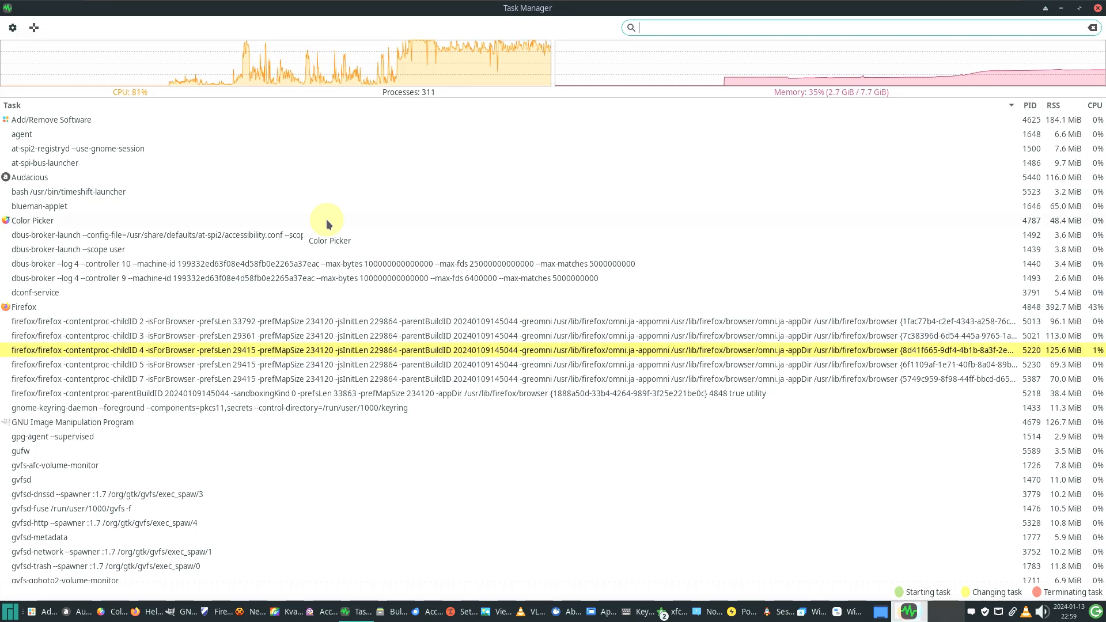
scroll(439, 209, down, 5)
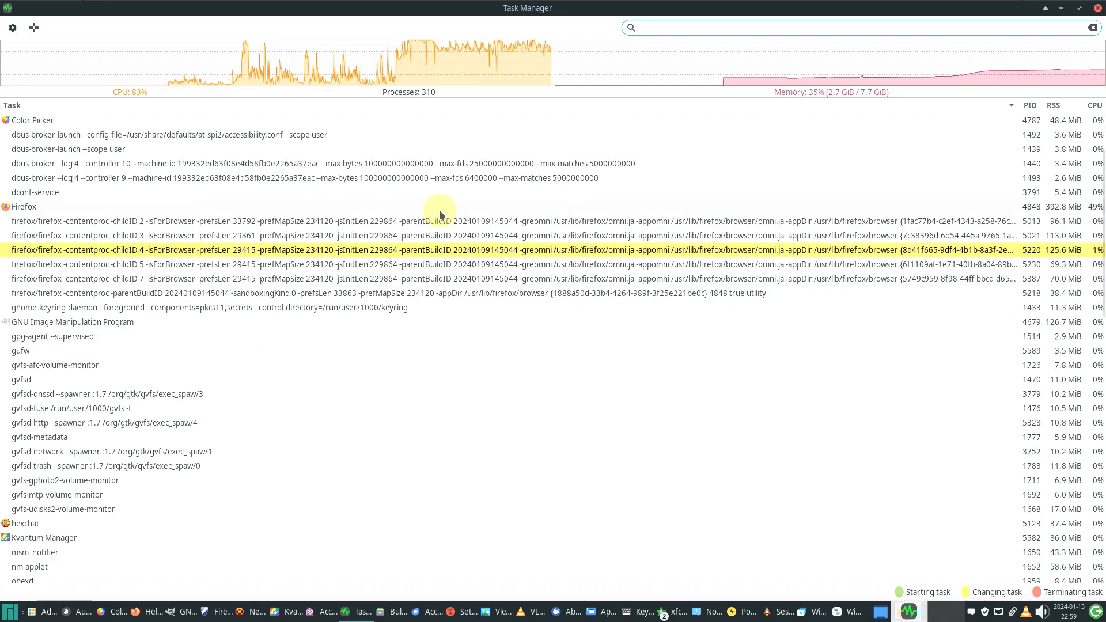
scroll(439, 213, down, 20)
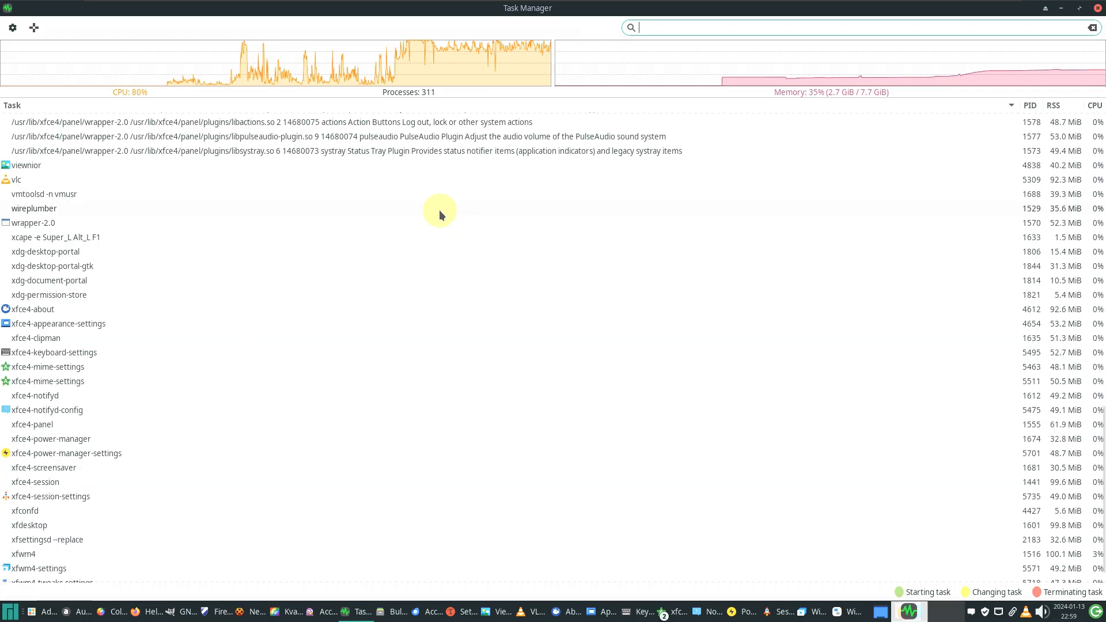
scroll(439, 211, down, 1)
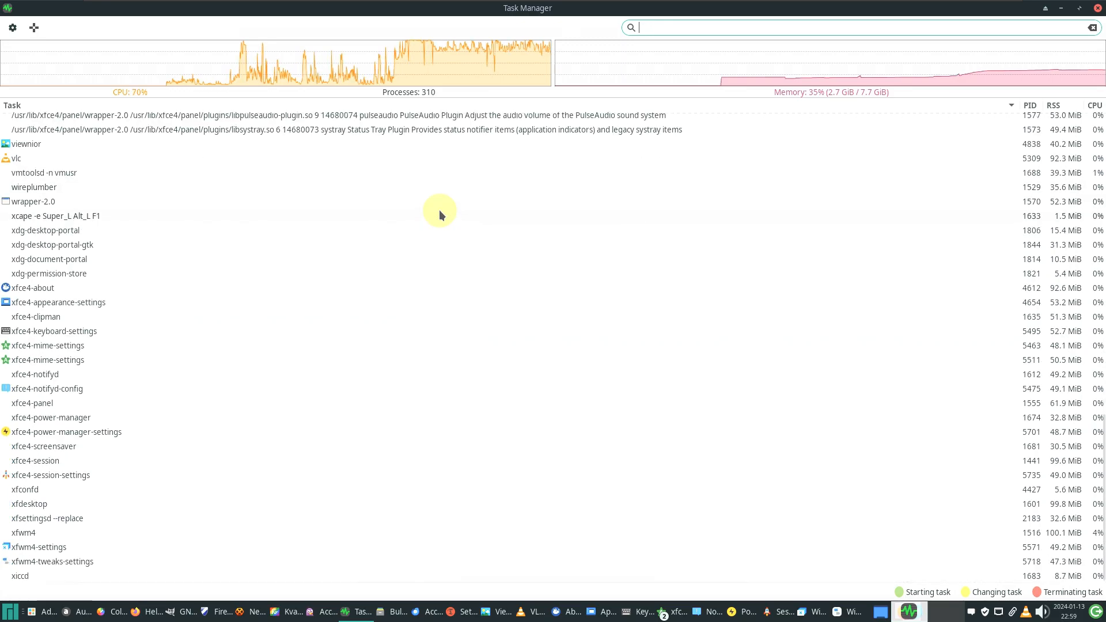
scroll(440, 214, up, 18)
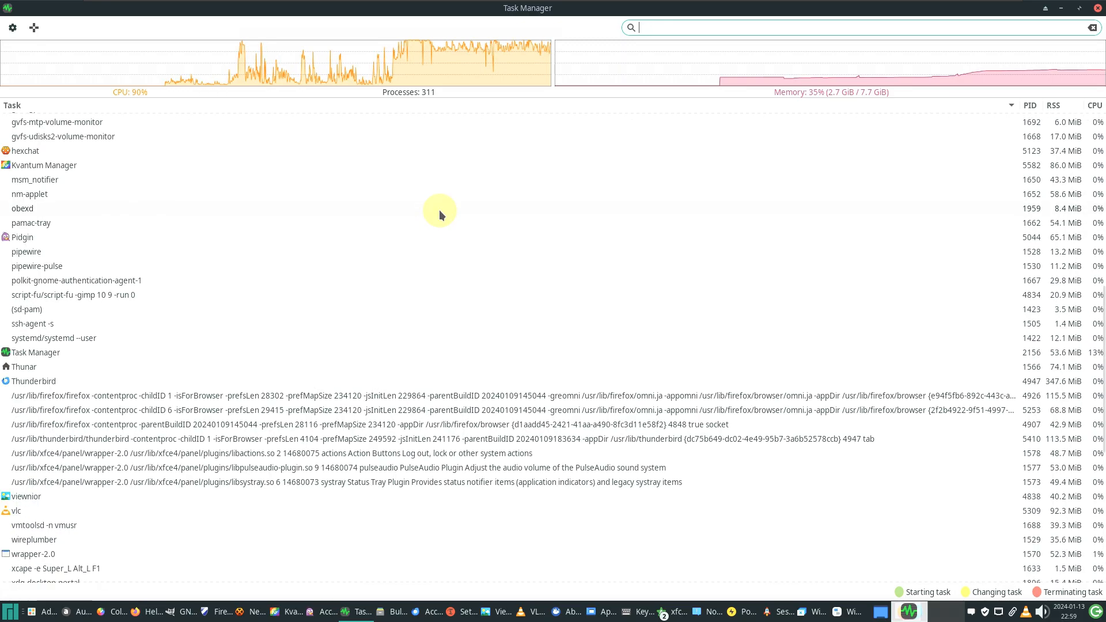
scroll(439, 215, up, 3)
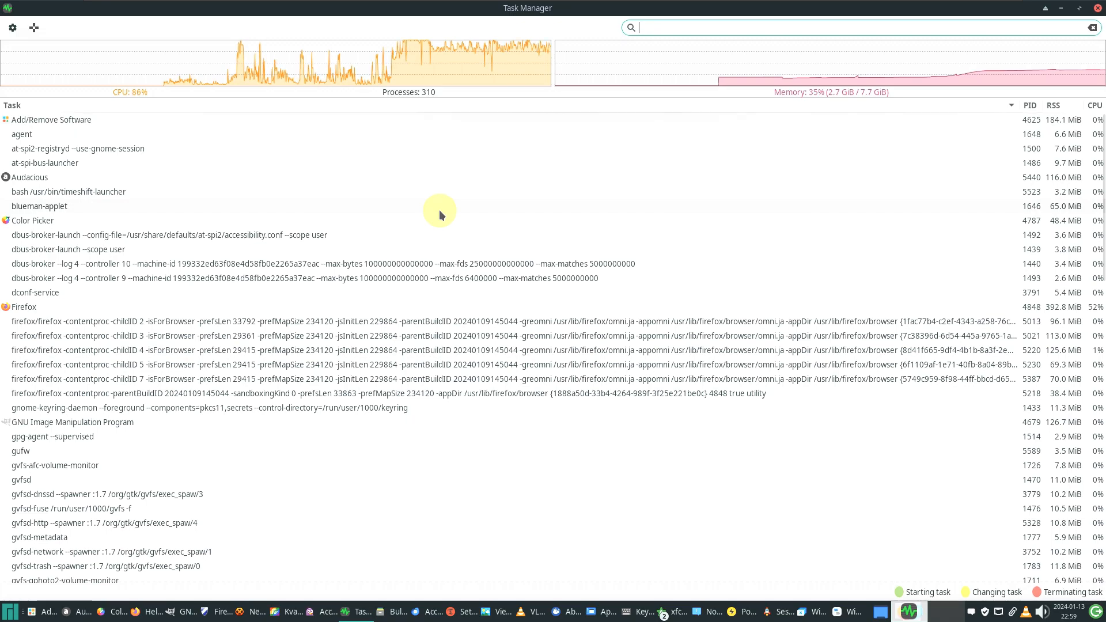
scroll(439, 215, down, 4)
scroll(439, 214, down, 18)
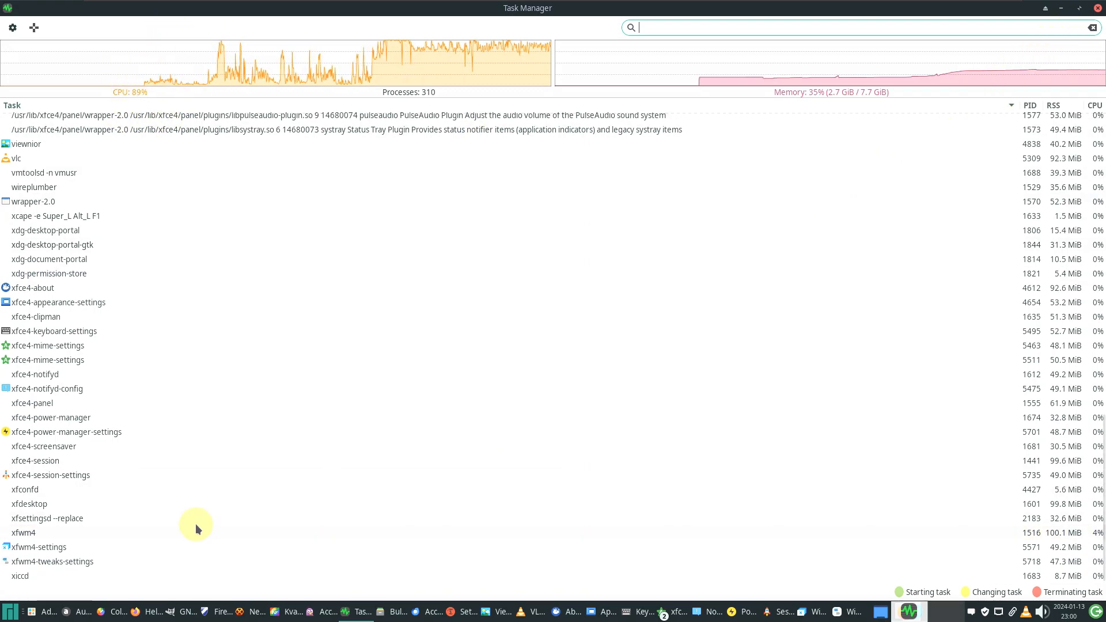
scroll(430, 429, up, 7)
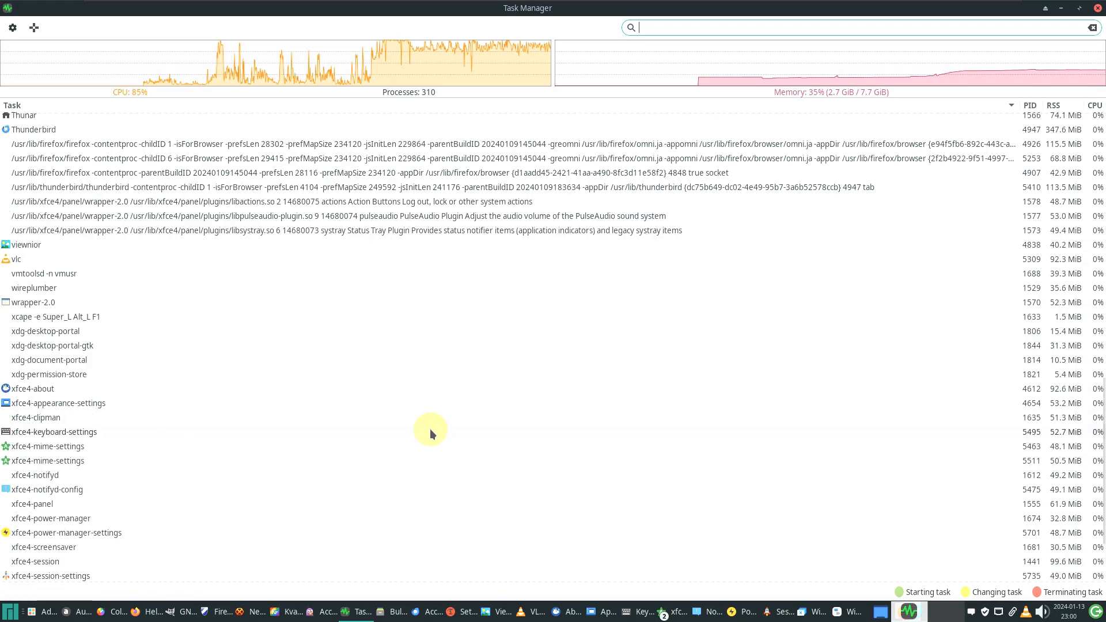
scroll(430, 428, up, 10)
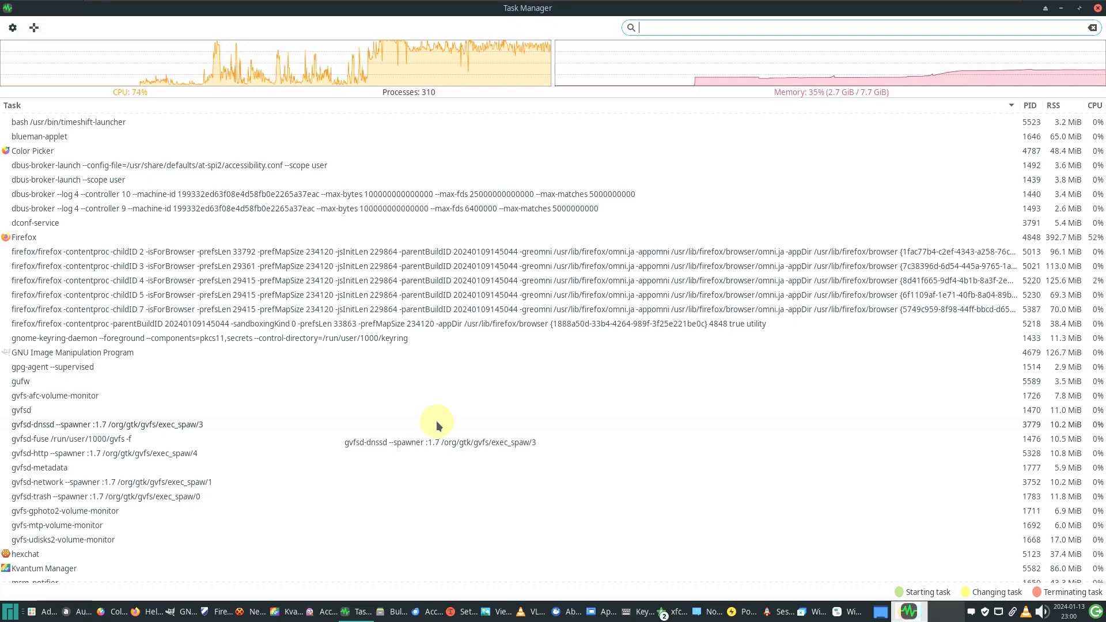
Raise the Thunderbird Account Setup window, then bring the Color Picker in front of it
click(426, 609)
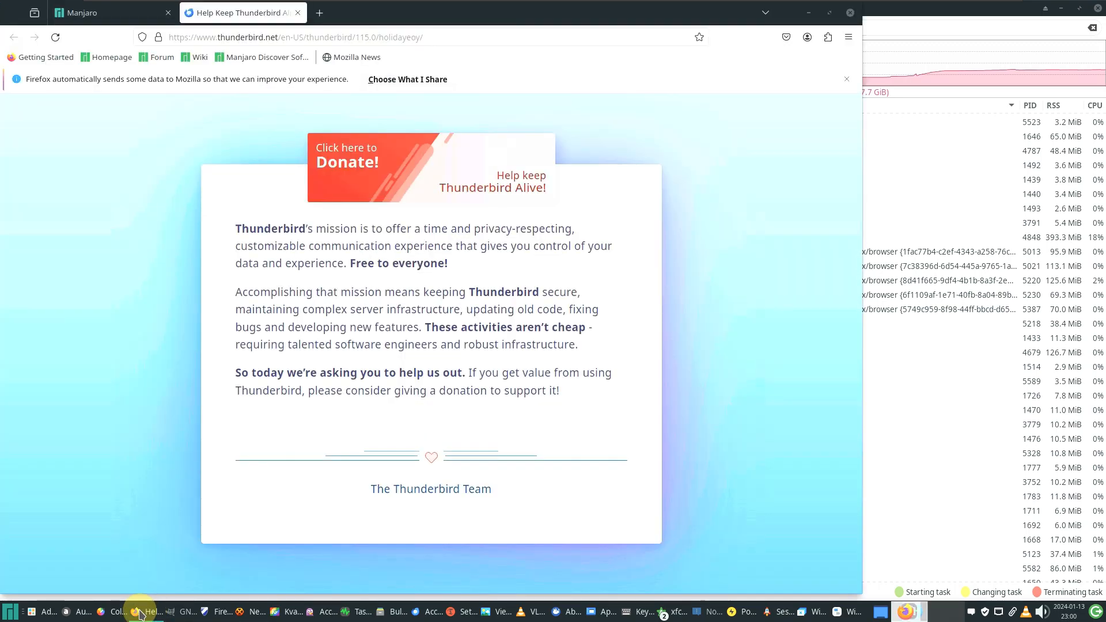
click(115, 612)
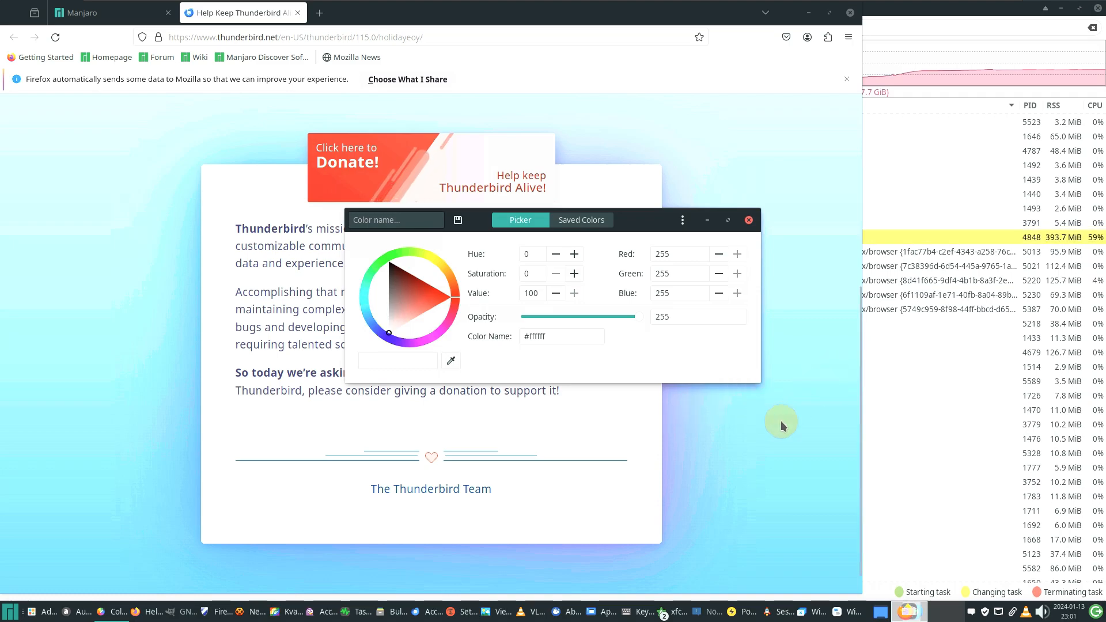
Cycle through the Notifications, Session and Startup, Window Manager Tweaks, Power Manager, Keyboard and Appearance settings windows
click(694, 612)
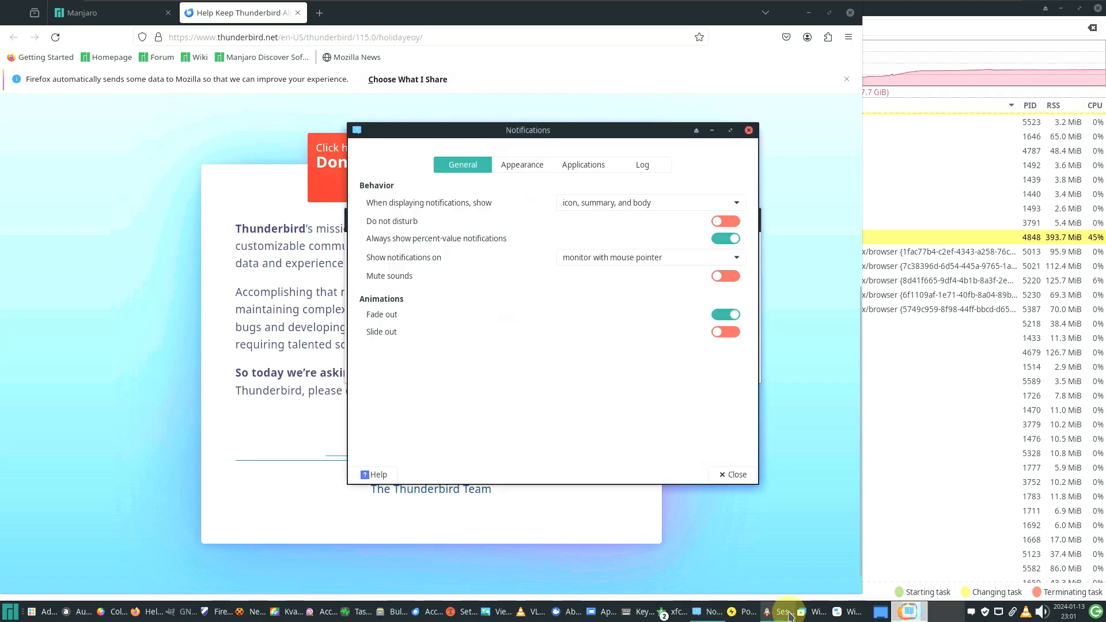
click(780, 612)
click(806, 613)
click(781, 612)
click(747, 612)
click(712, 612)
click(641, 612)
click(606, 612)
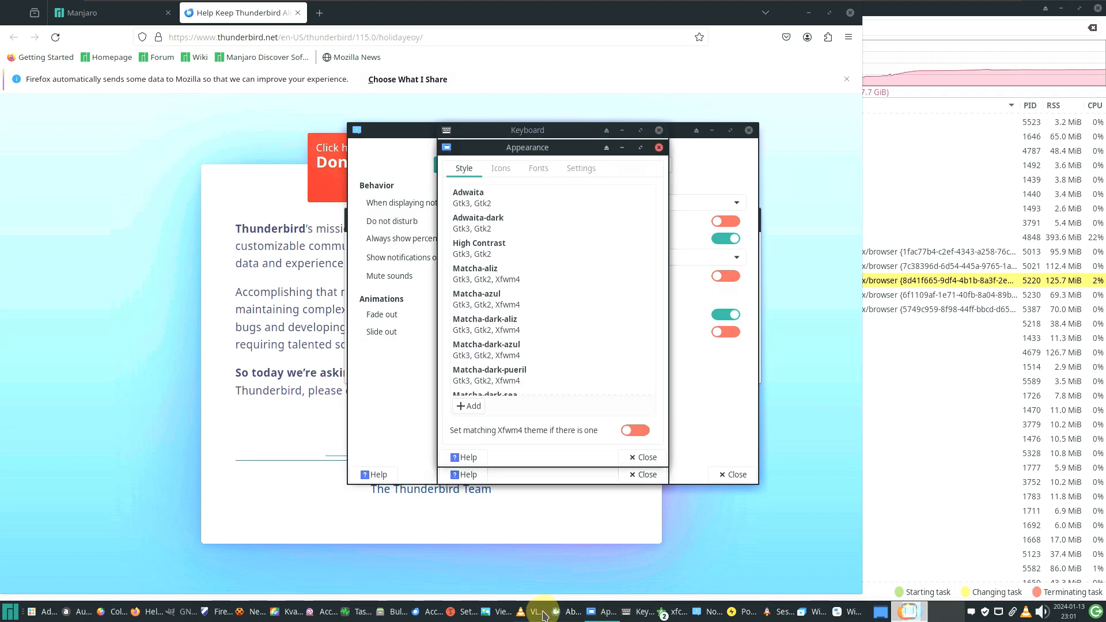
Raise VLC, Viewnior, Timeshift, Bulk Rename, Pidgin, HexChat, GIMP, Firefox, Audacious, Add/Remove Software, then Color Picker
click(532, 613)
click(497, 612)
click(468, 612)
click(398, 612)
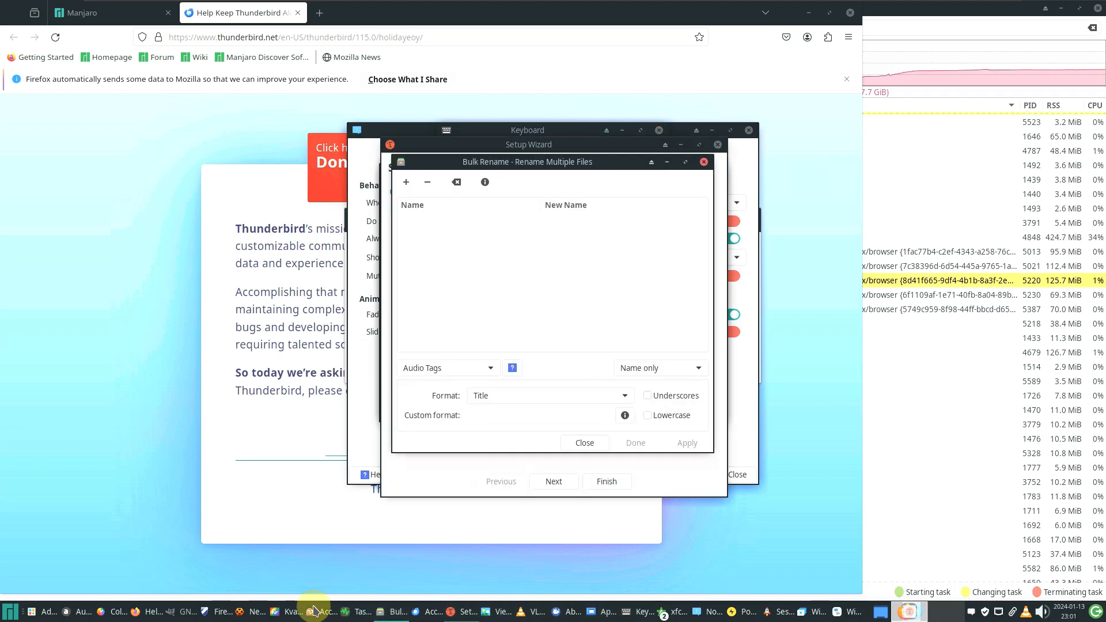
click(325, 612)
click(254, 612)
click(183, 613)
click(152, 612)
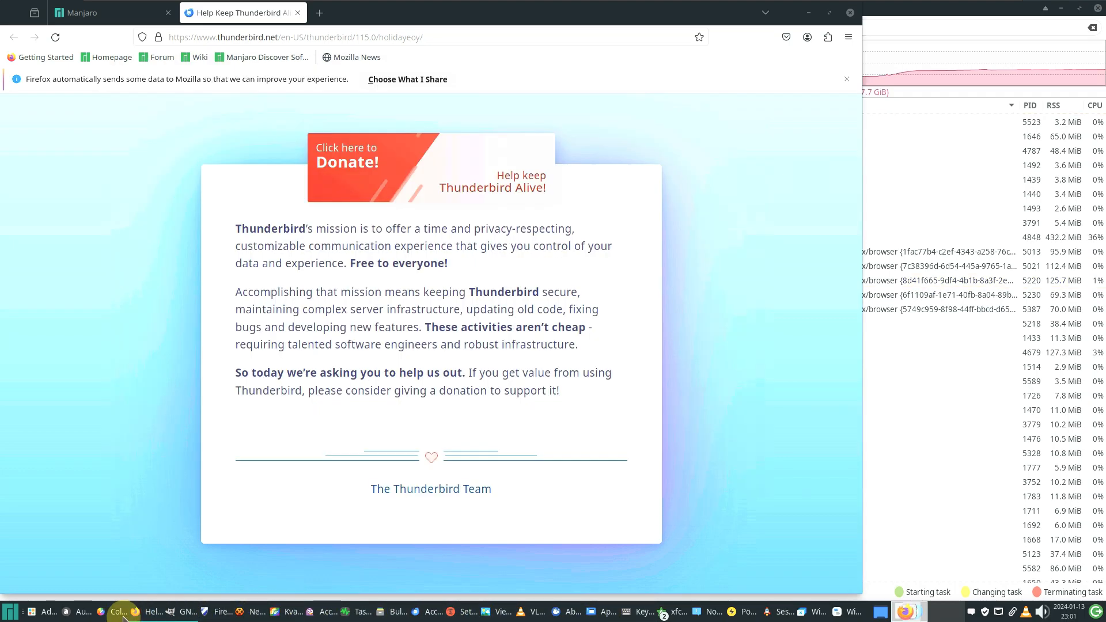
click(82, 613)
click(39, 612)
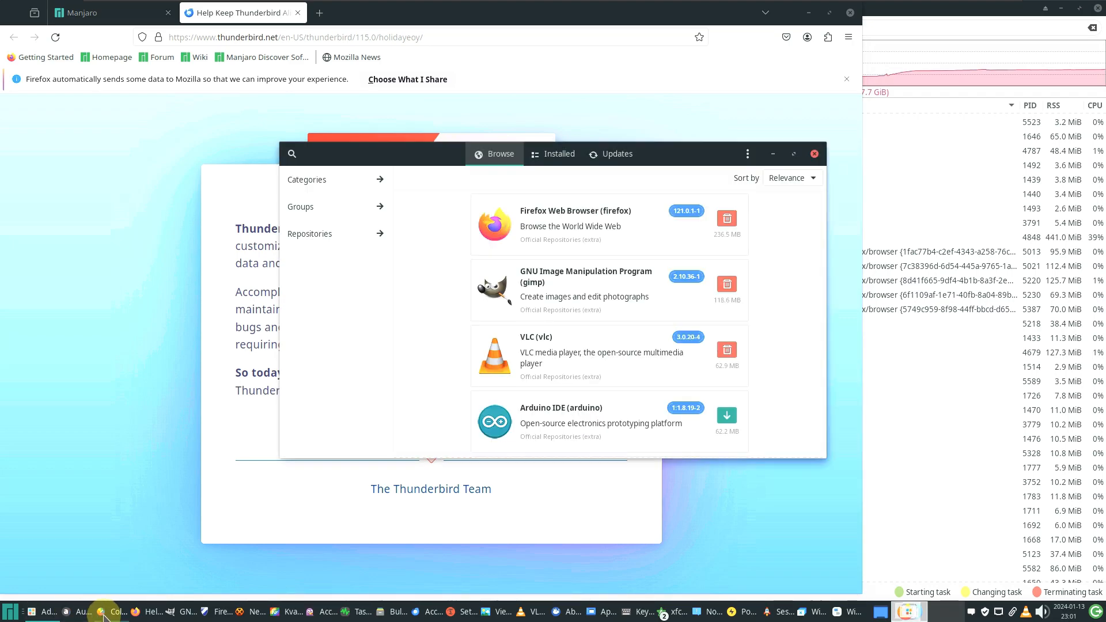
click(112, 612)
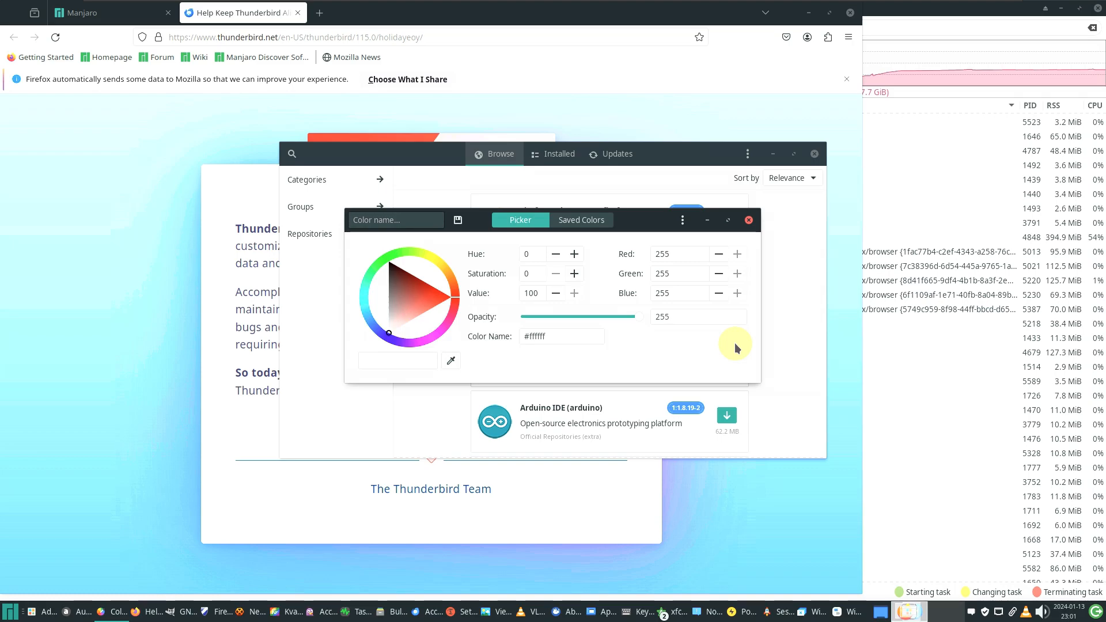
Check the Color Picker's saved colours and About dialog (version 2.4.0), then close Color Picker
click(607, 221)
click(539, 223)
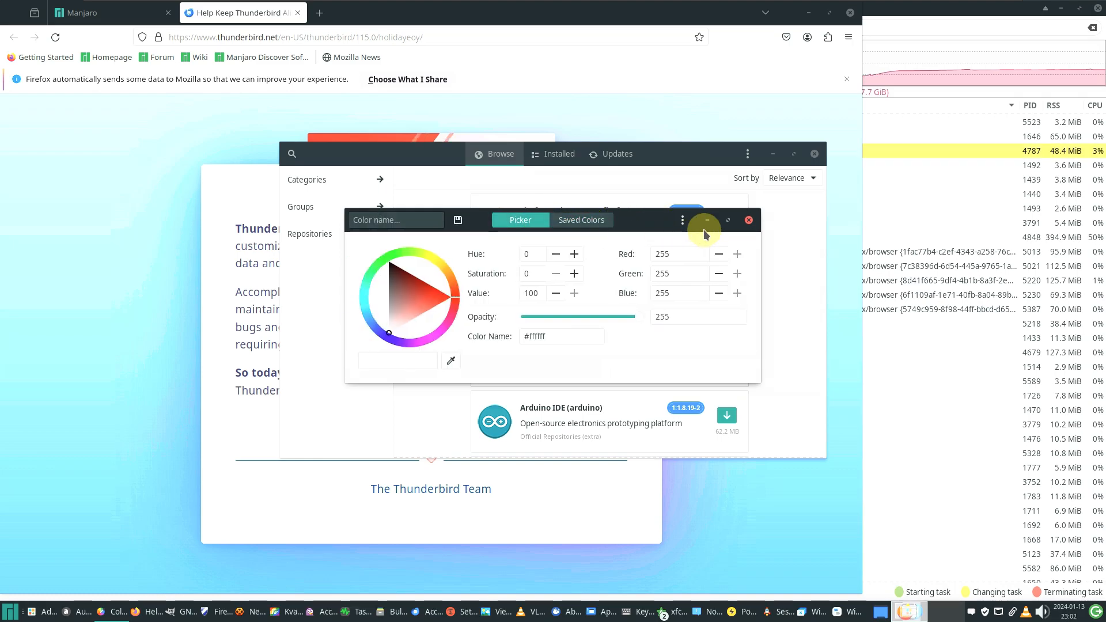
click(683, 270)
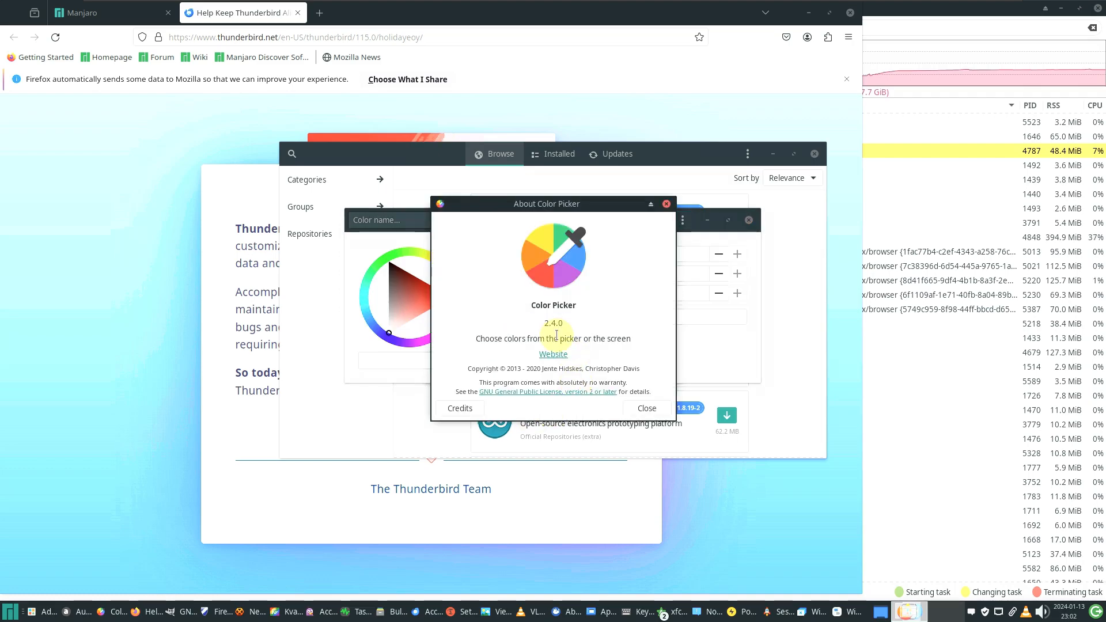
double_click(573, 324)
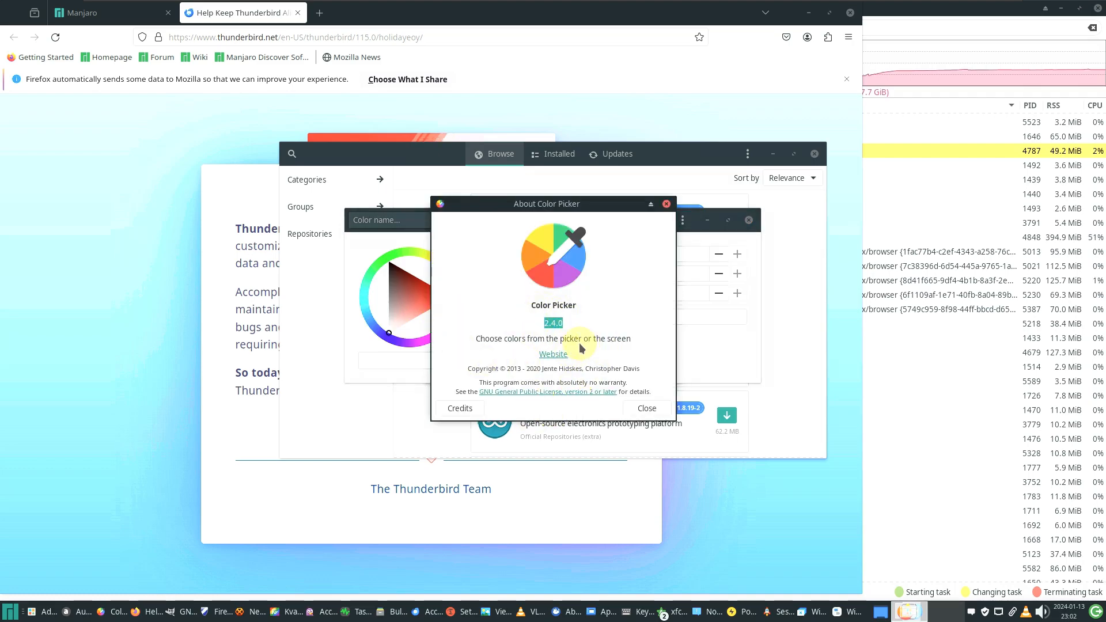
click(660, 410)
click(748, 220)
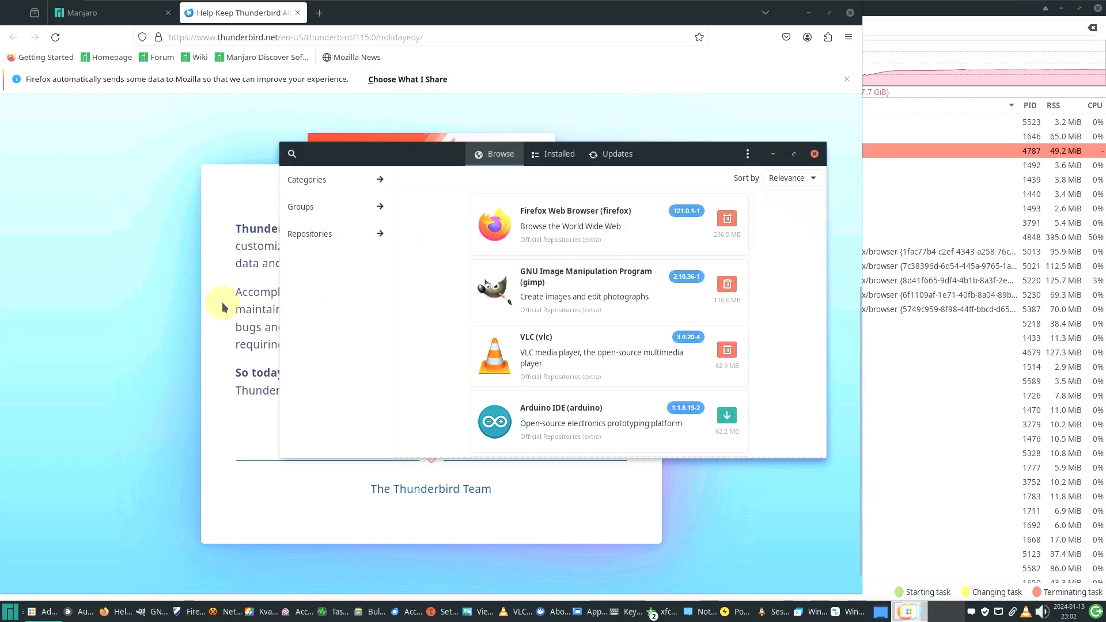
key(Num_Lock)
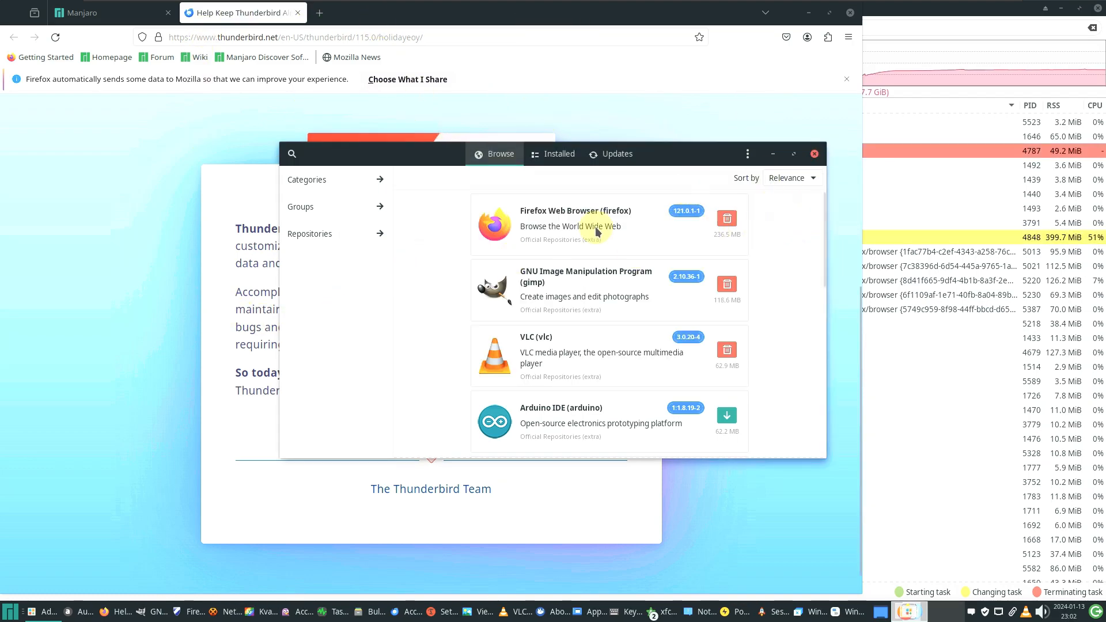
Close Firefox, view the About GIMP dialog, then close GIMP
click(711, 85)
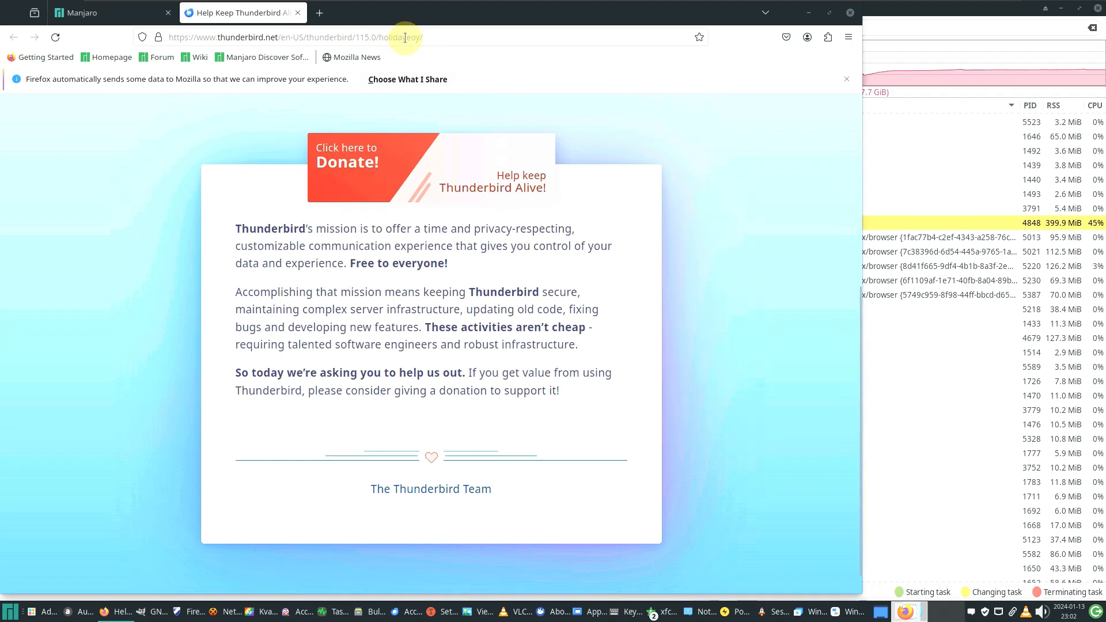
click(850, 13)
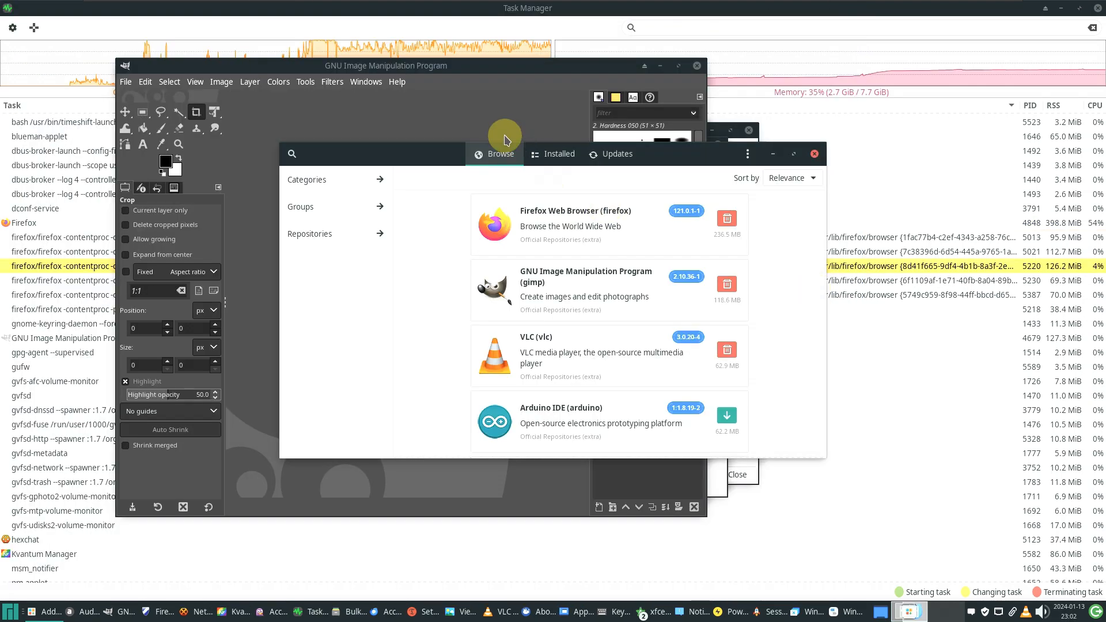
click(397, 85)
click(420, 144)
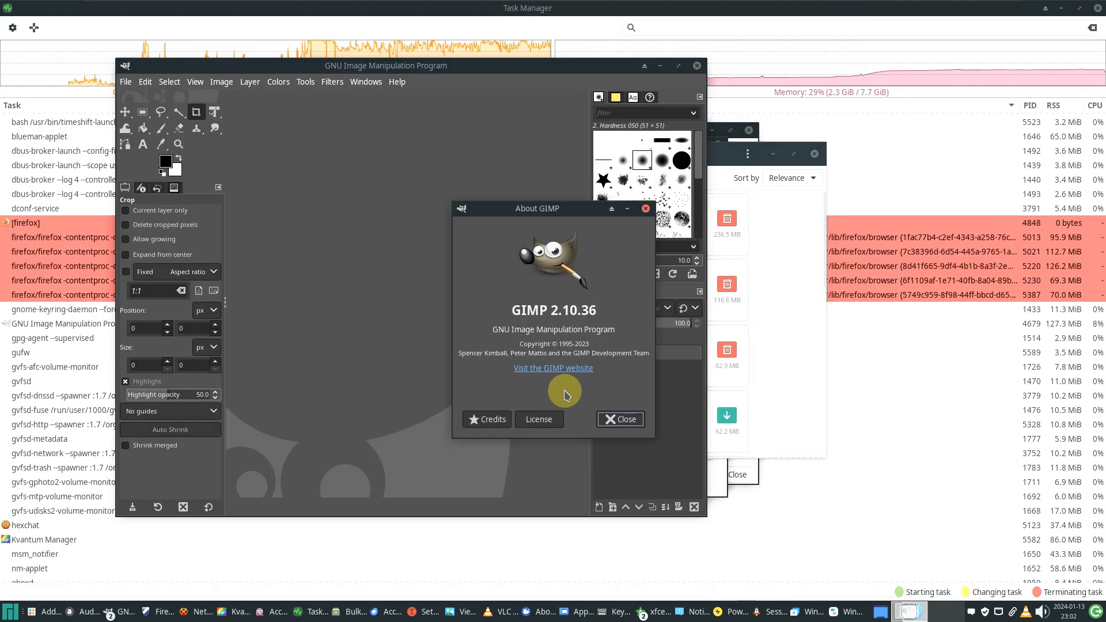
click(645, 209)
click(696, 66)
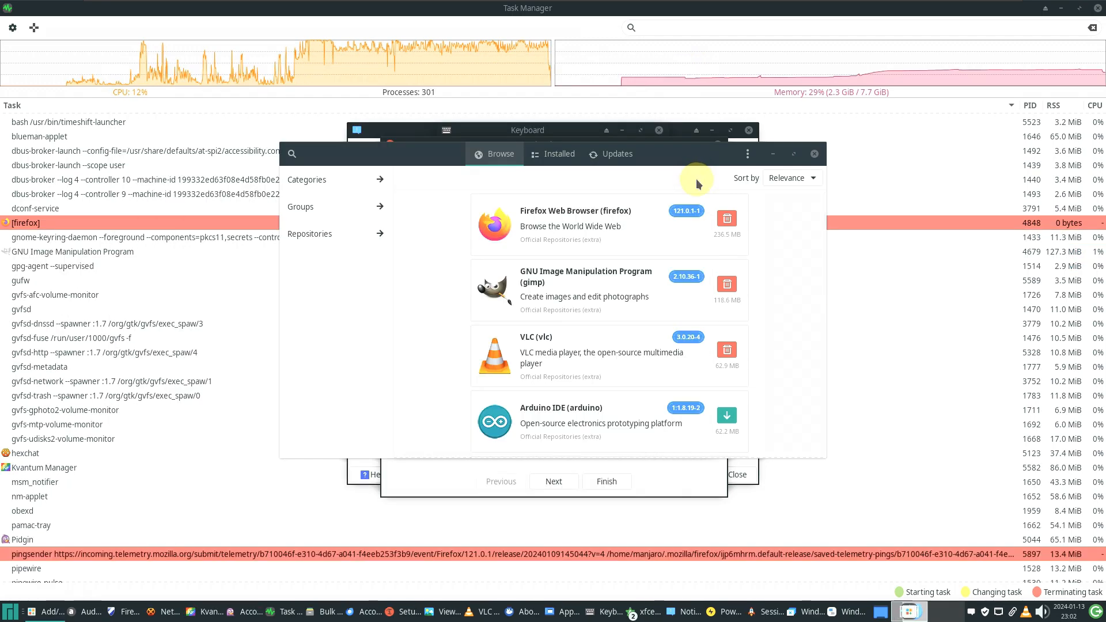
Browse the Keyboard settings' Behaviour, Application Shortcuts and Layout pages, then close it
click(586, 134)
click(521, 154)
click(607, 153)
click(533, 152)
click(471, 152)
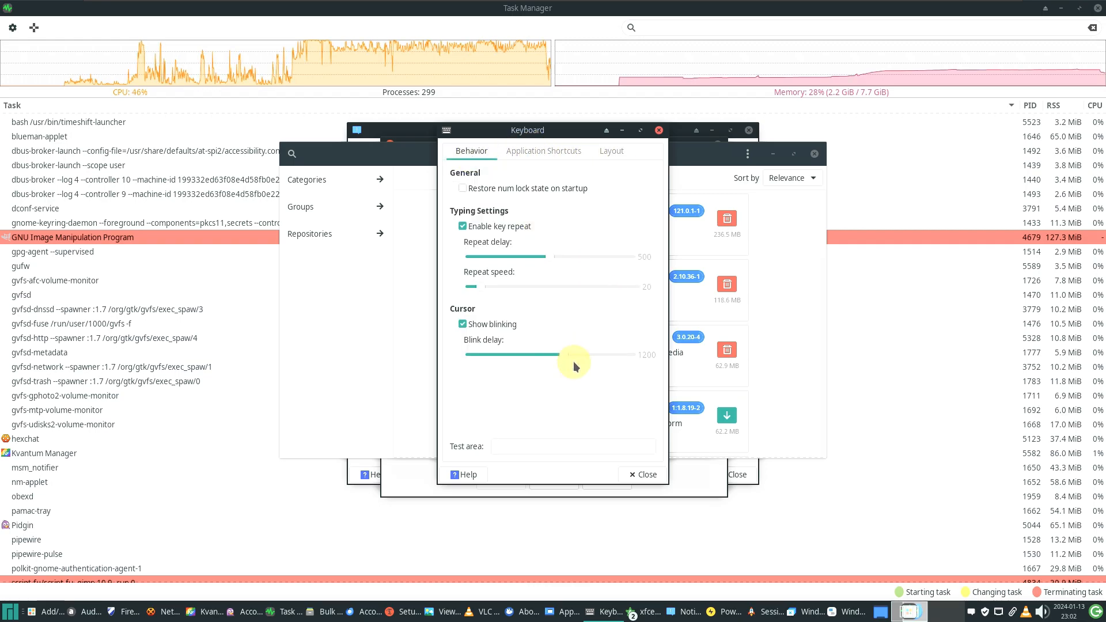
click(643, 473)
Finish the Timeshift wizard, view About Timeshift-gtk, and exit Timeshift answering No to another device
click(661, 476)
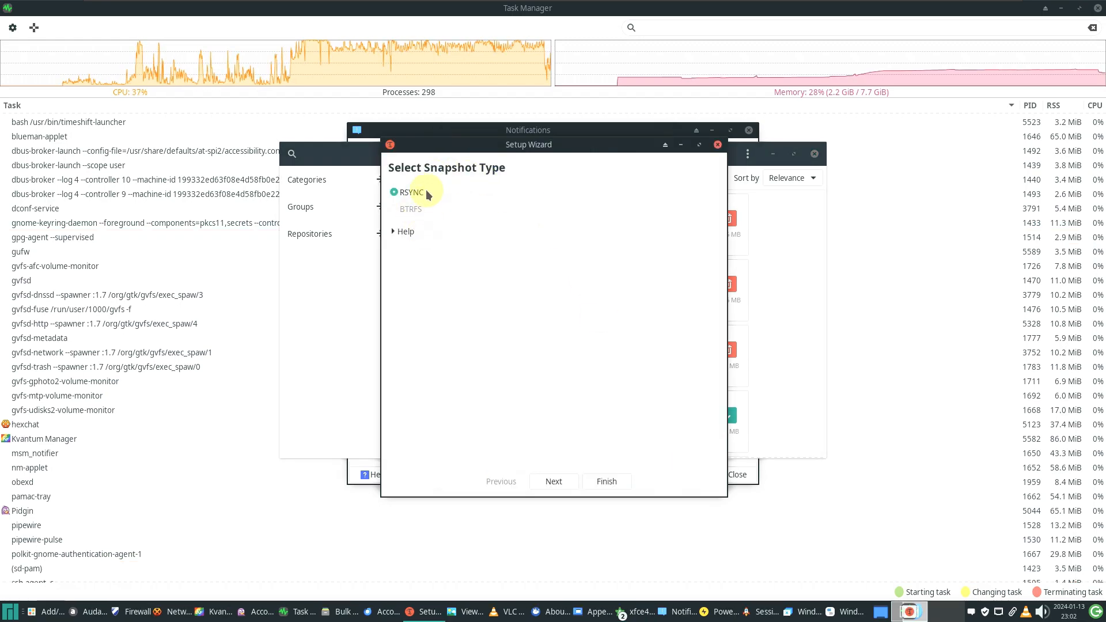
click(607, 479)
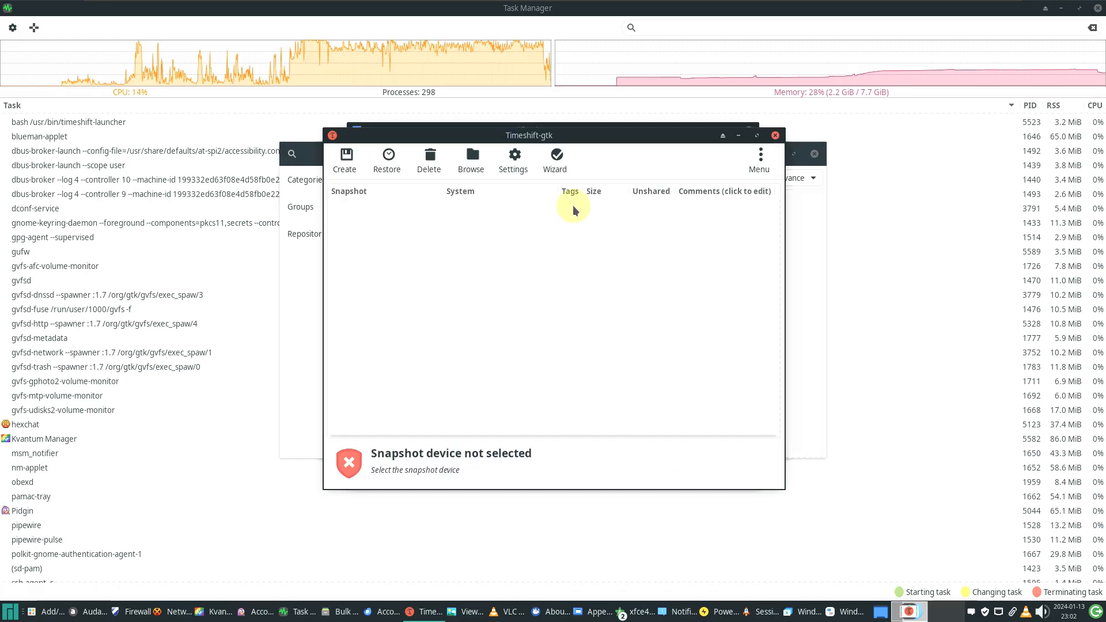
click(756, 166)
click(783, 183)
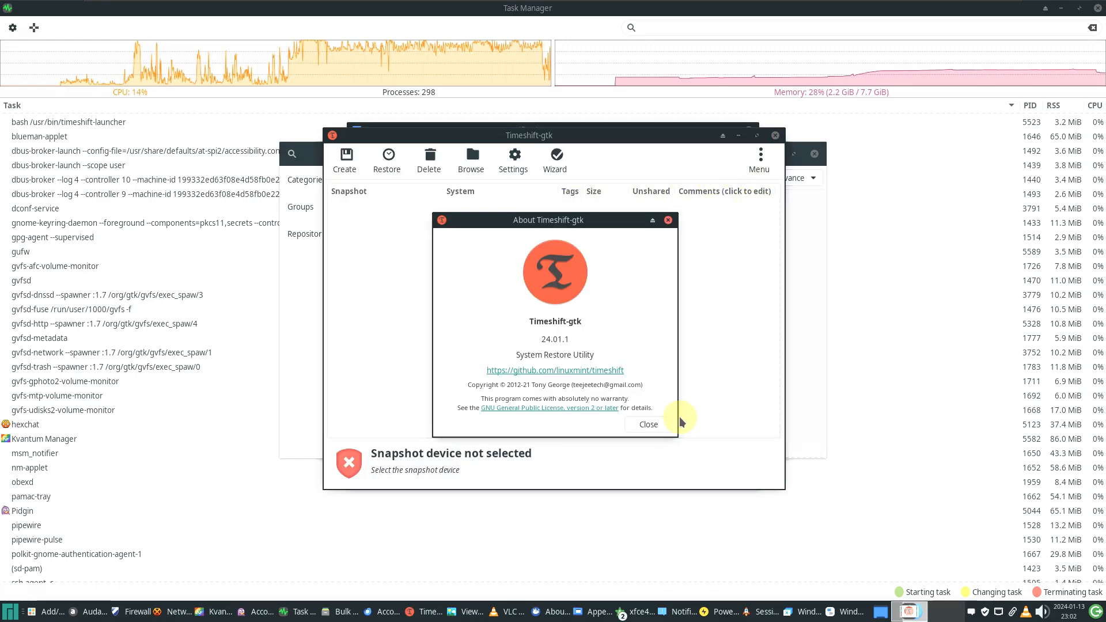
click(668, 220)
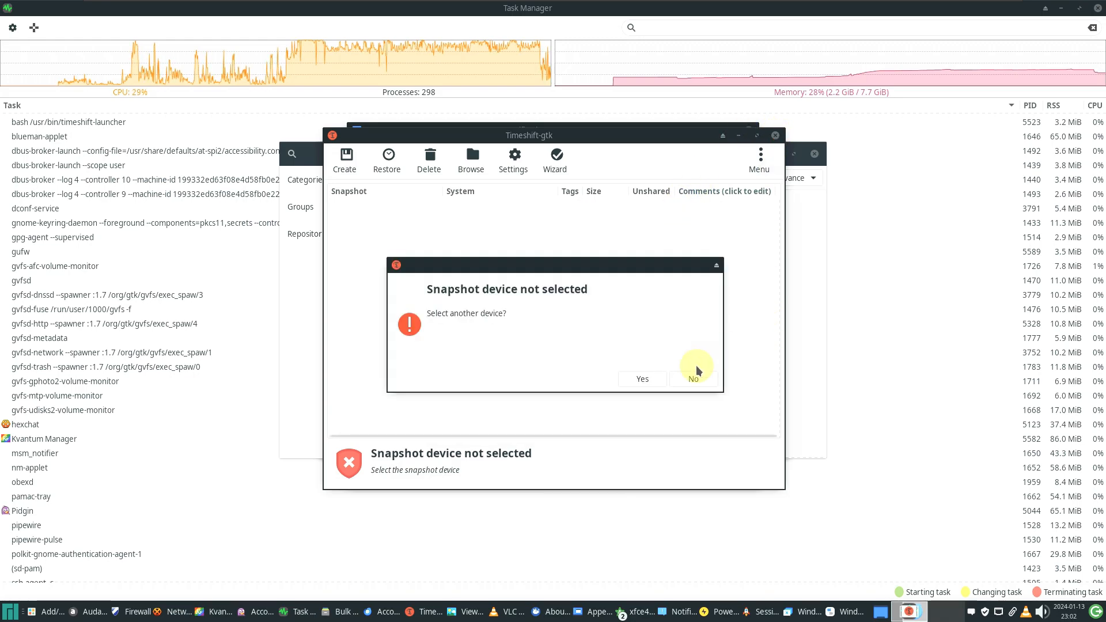
click(656, 380)
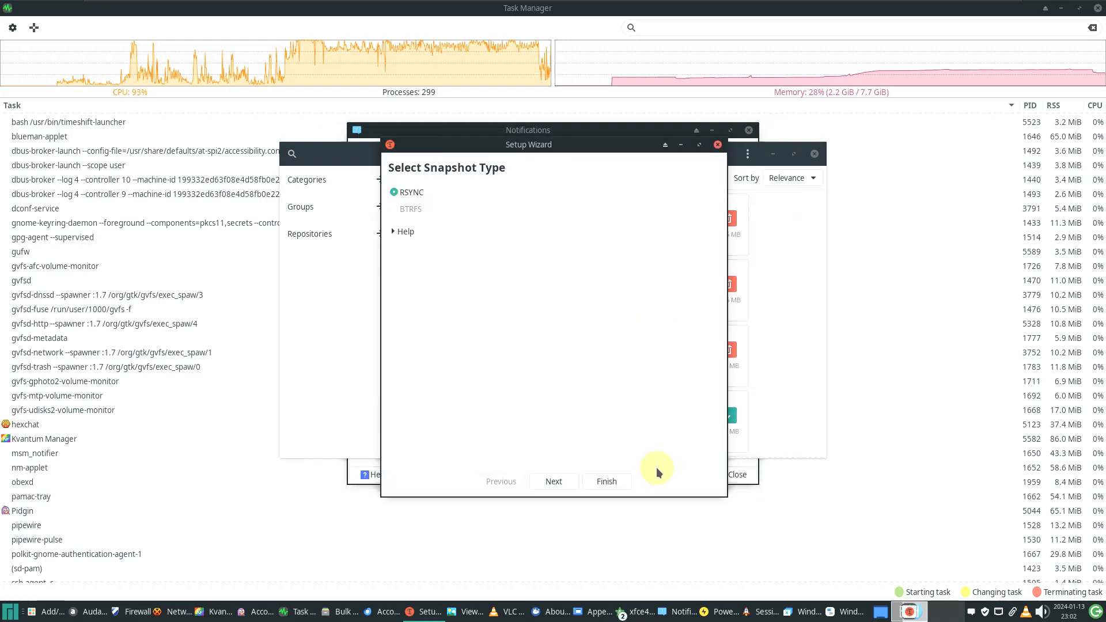
click(718, 145)
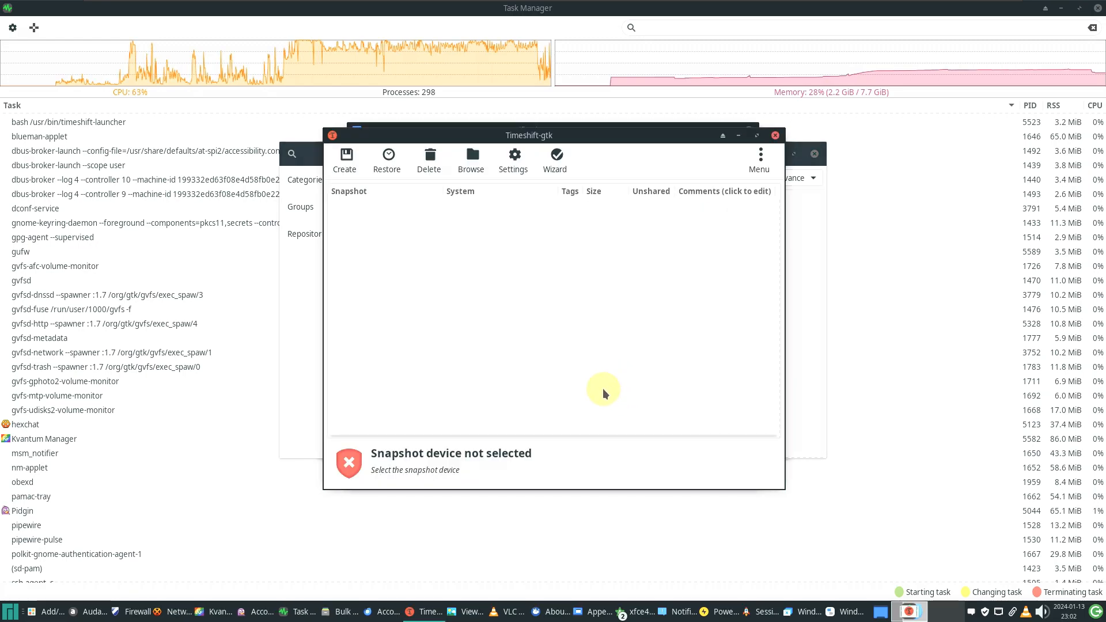
click(774, 136)
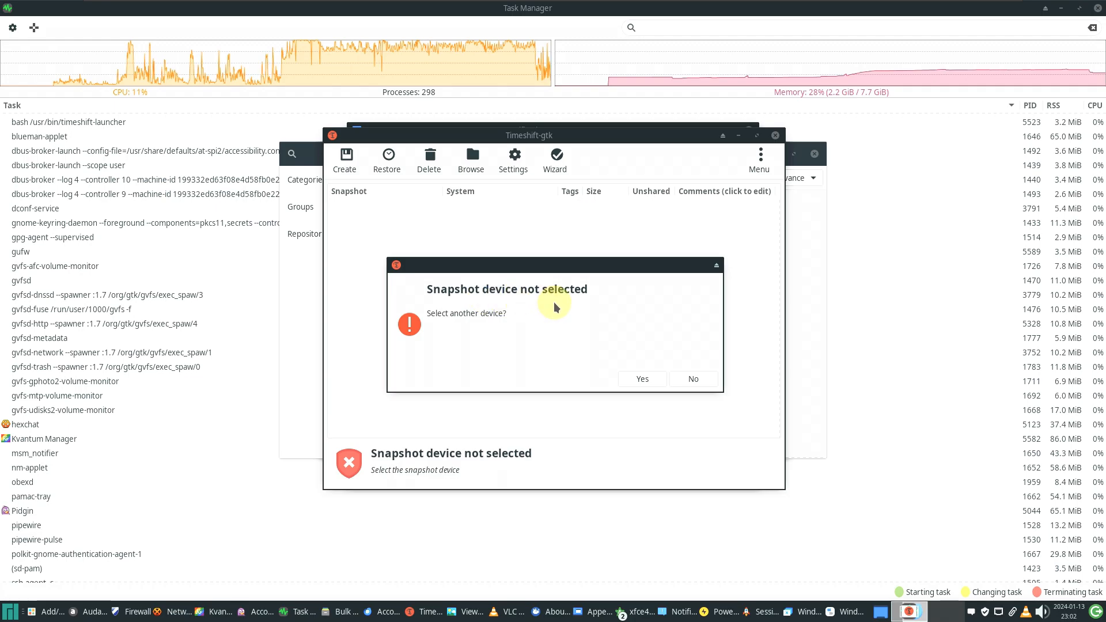
click(695, 379)
Look through the Notifications settings' General, Appearance, Applications and Log pages, then close it
click(441, 135)
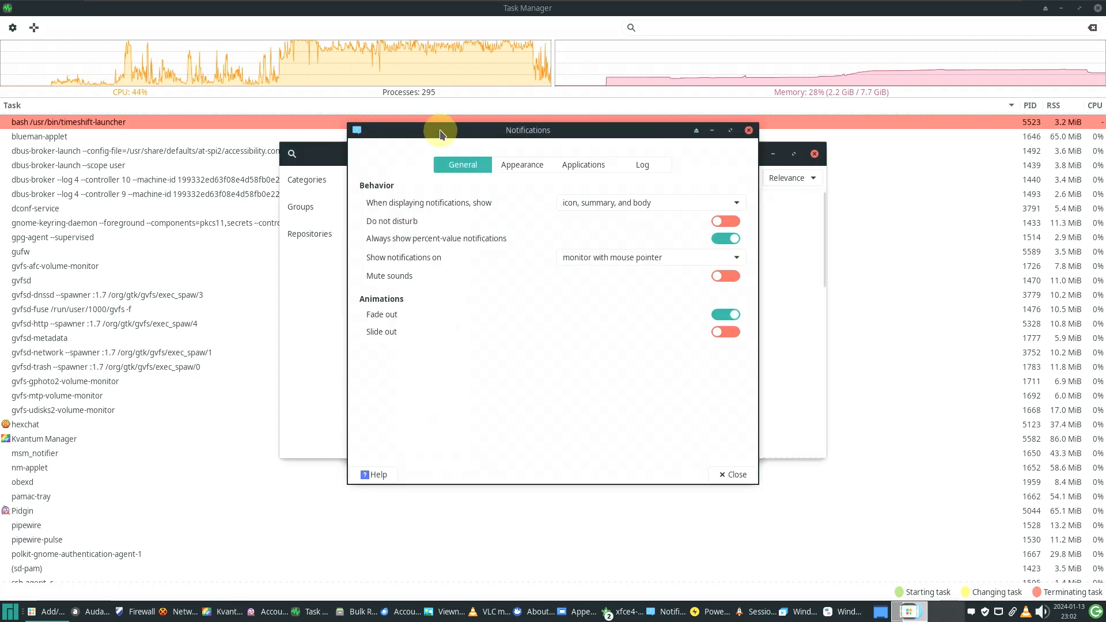
click(522, 165)
click(582, 166)
click(641, 165)
click(455, 166)
click(521, 165)
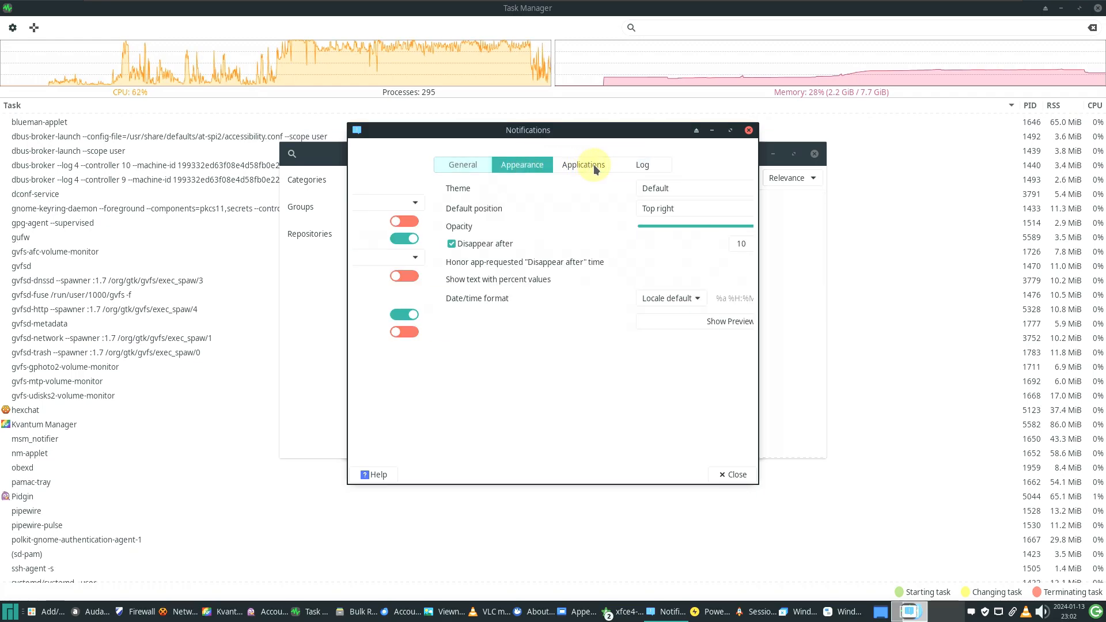
click(588, 166)
click(631, 164)
click(731, 472)
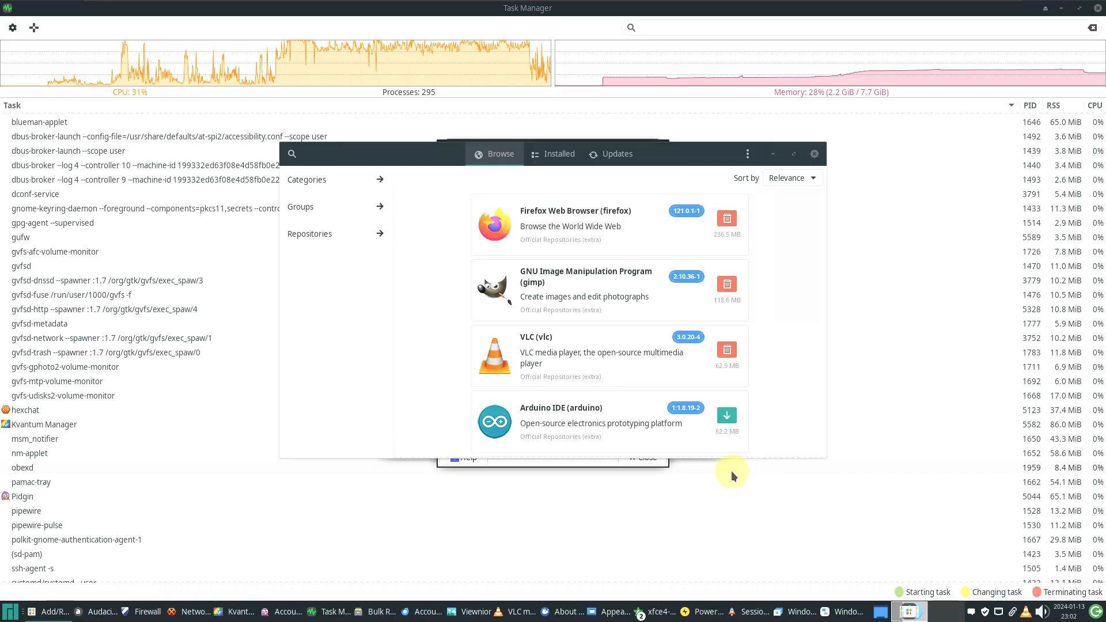
Bring Task Manager forward and minimize it
click(896, 355)
click(896, 354)
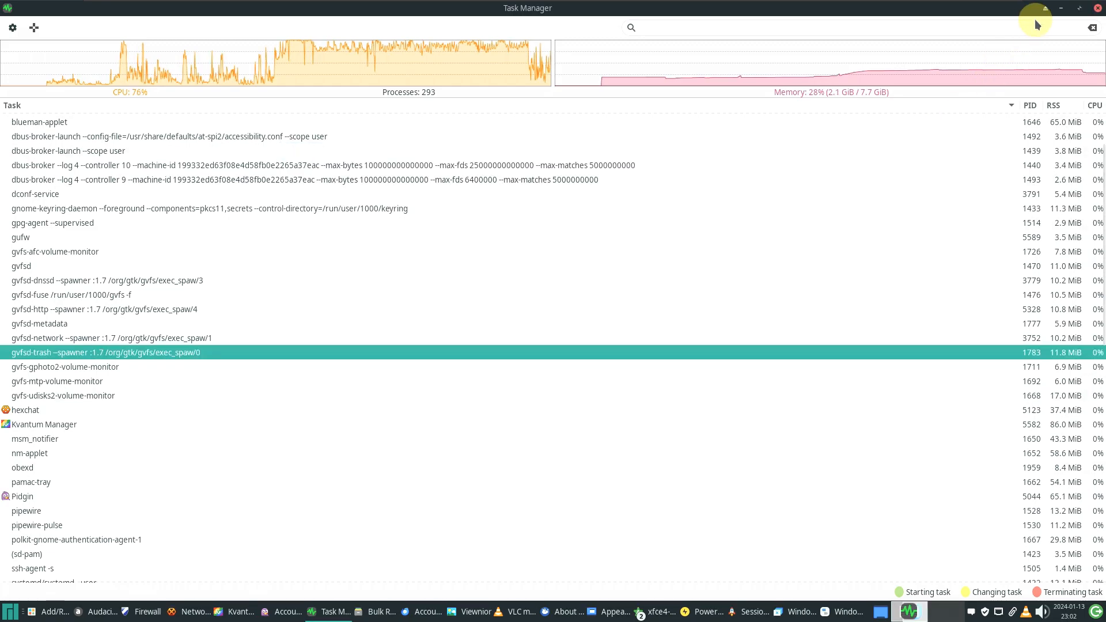
click(1060, 9)
Close Thunderbird's Account Setup tab, check About Thunderbird (version 115.6.1), then quit Thunderbird
click(692, 84)
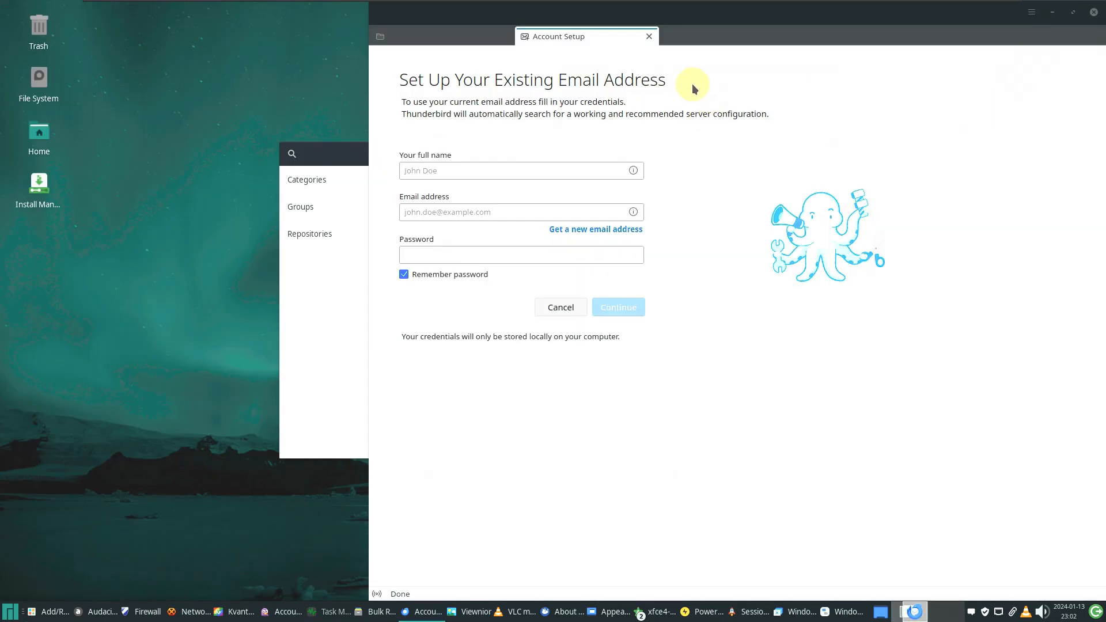
click(649, 36)
click(1030, 11)
click(947, 224)
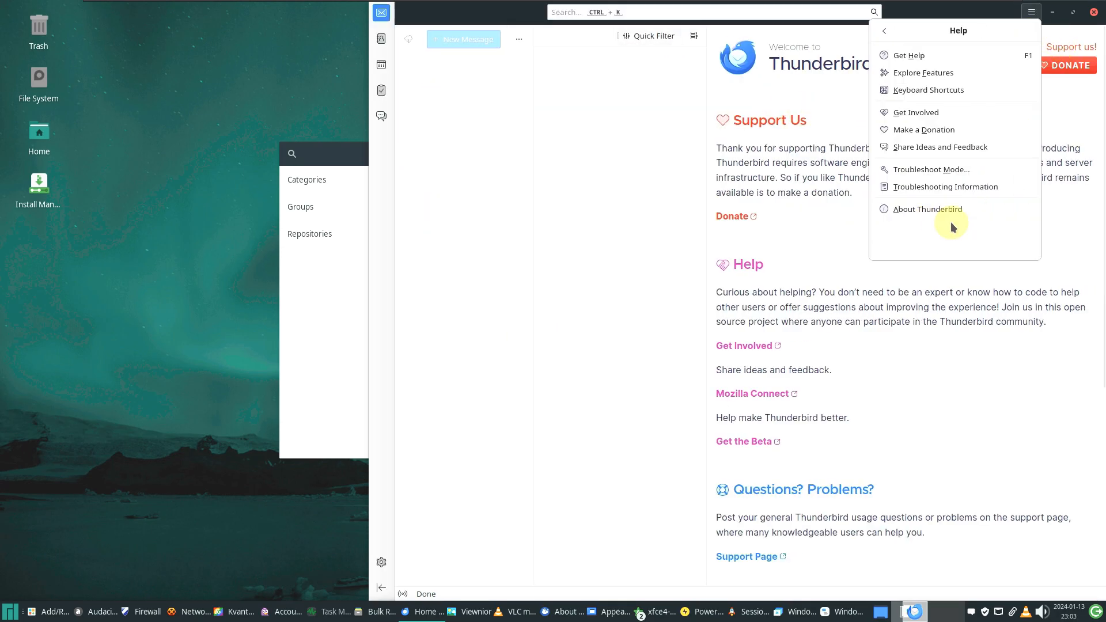
click(907, 211)
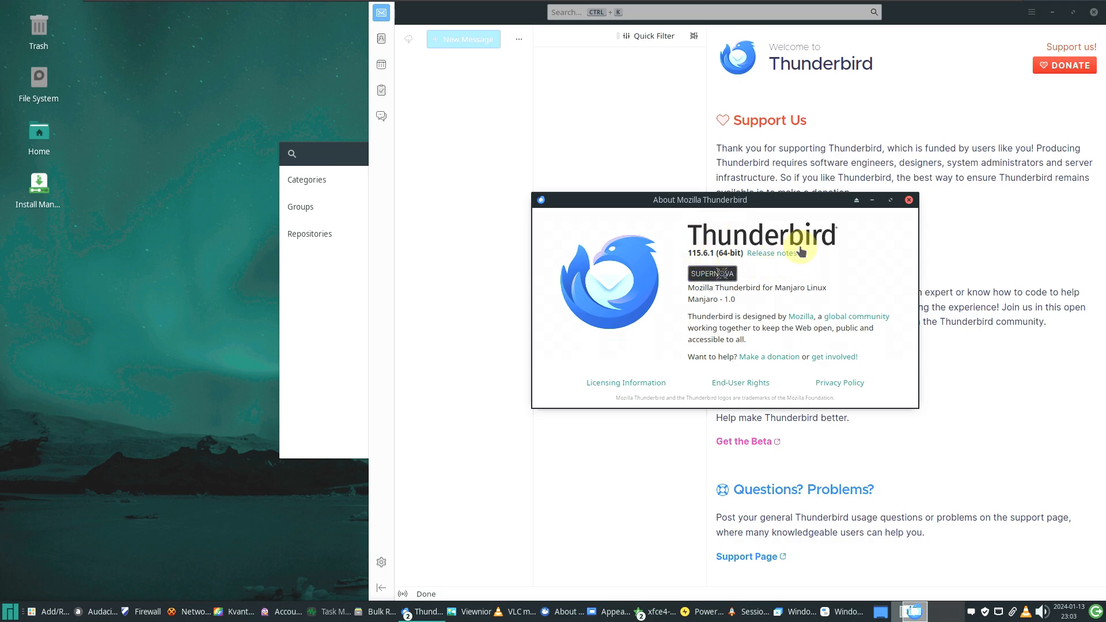
click(909, 199)
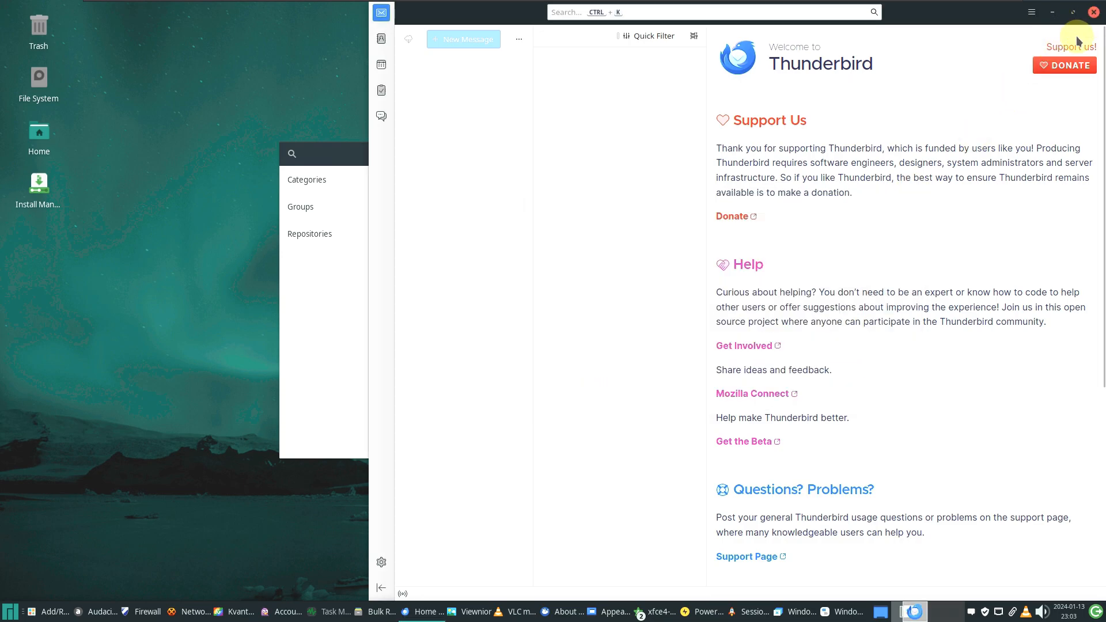
click(1093, 12)
Close the About Xfce dialog and minimize Add/Remove Software
click(613, 128)
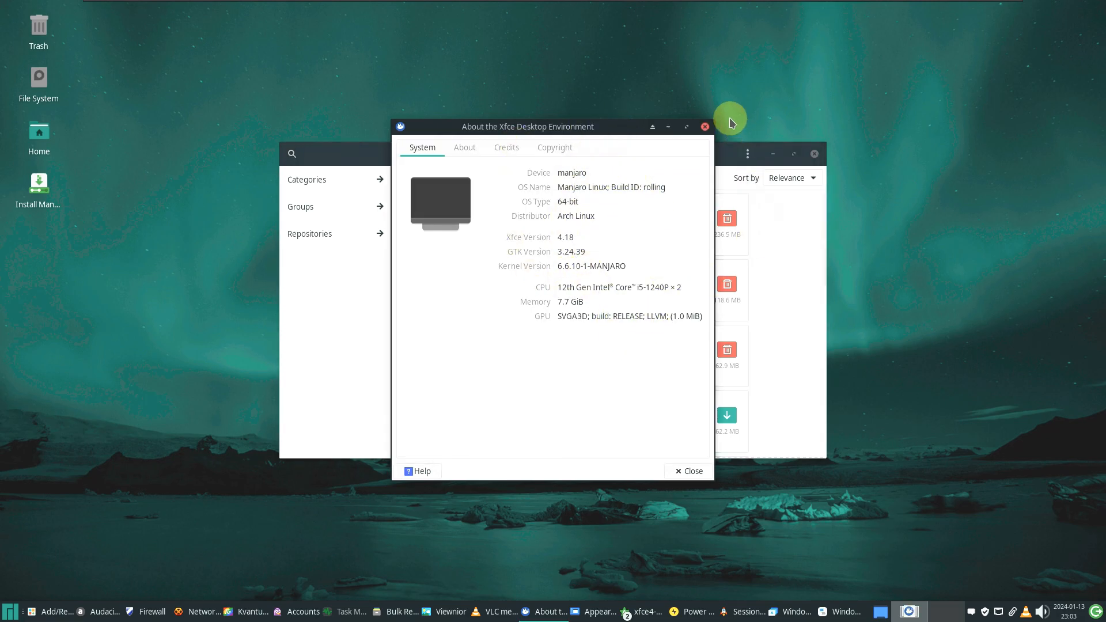
click(704, 126)
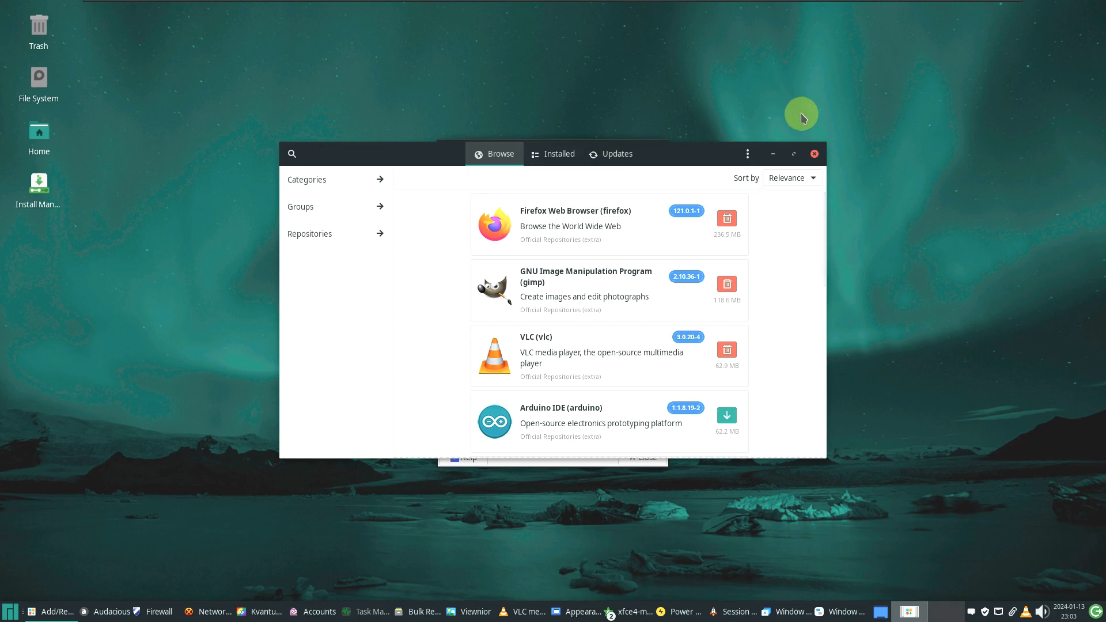
click(773, 154)
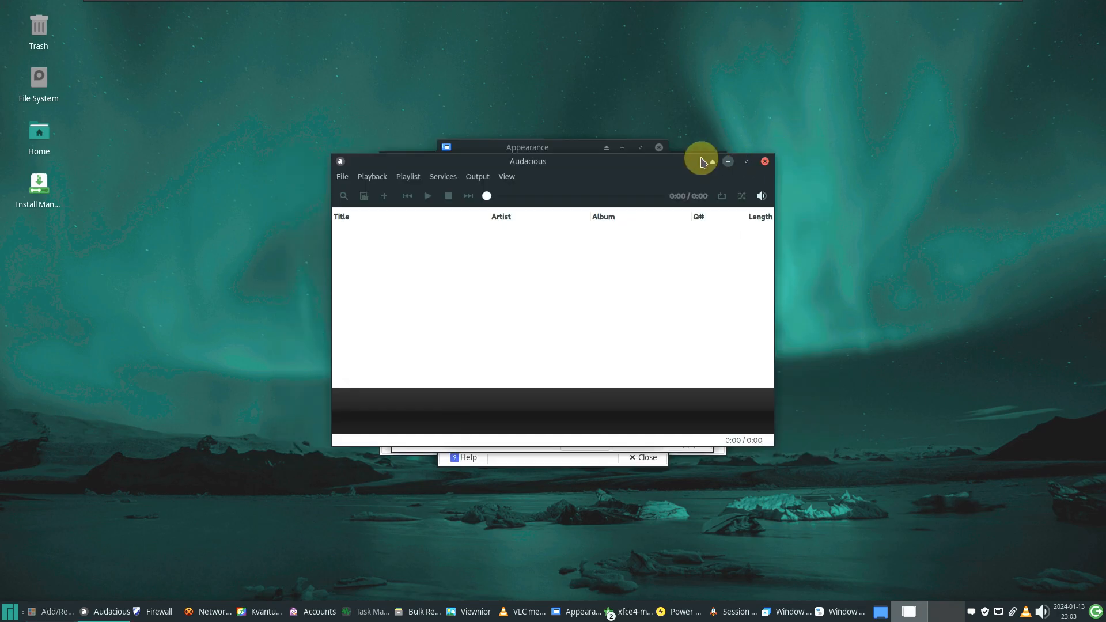
View the About Audacious dialog from the File menu, then close Audacious
click(505, 177)
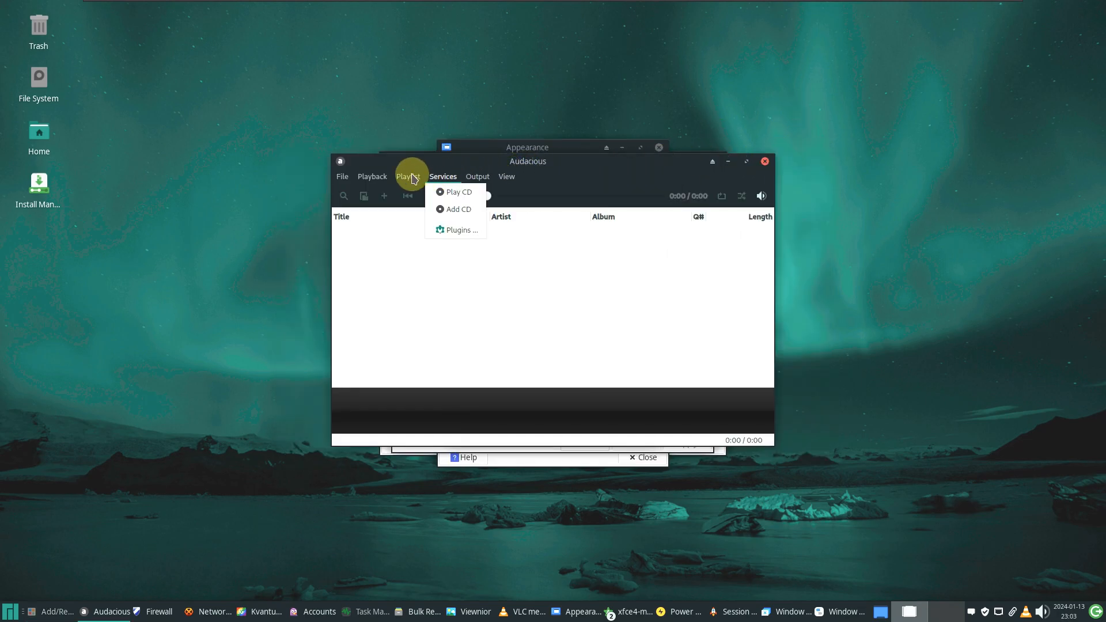
click(365, 177)
click(343, 177)
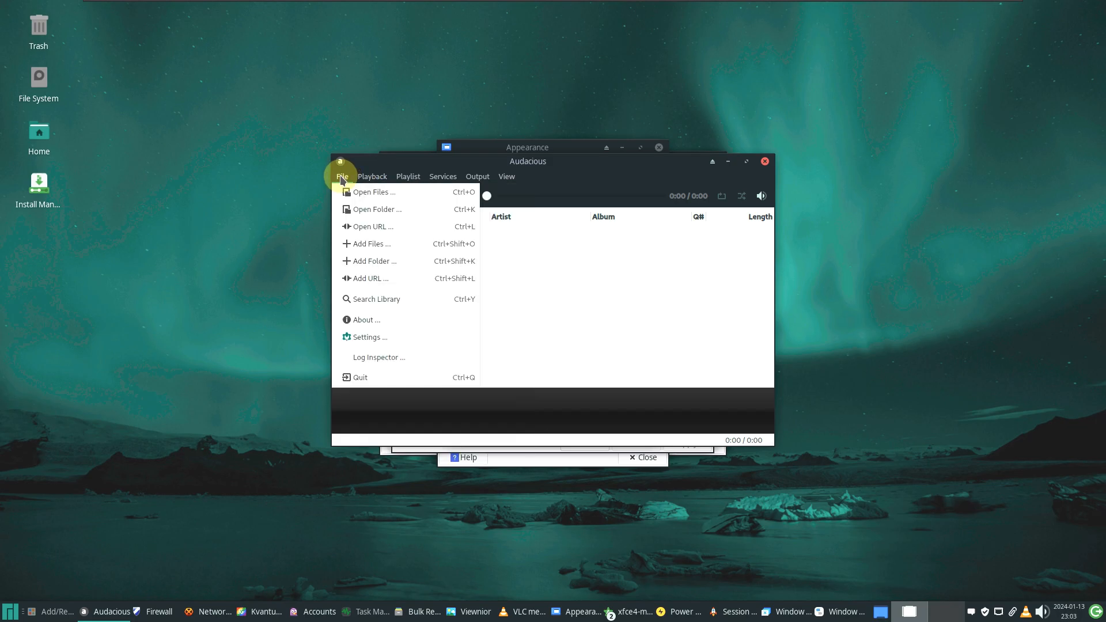
click(379, 320)
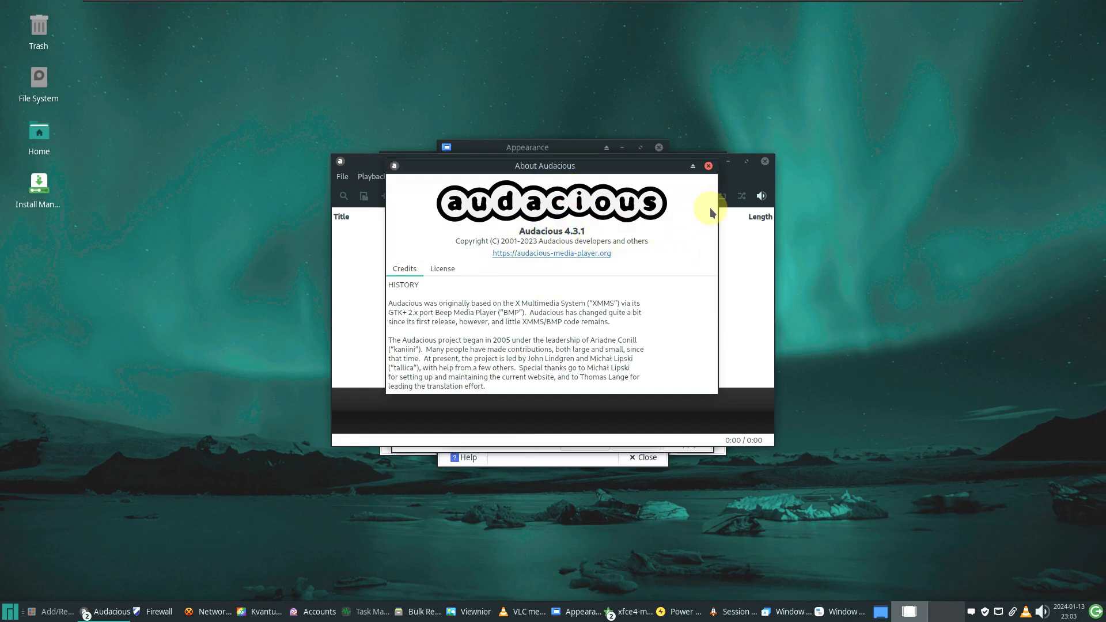
click(708, 166)
click(764, 161)
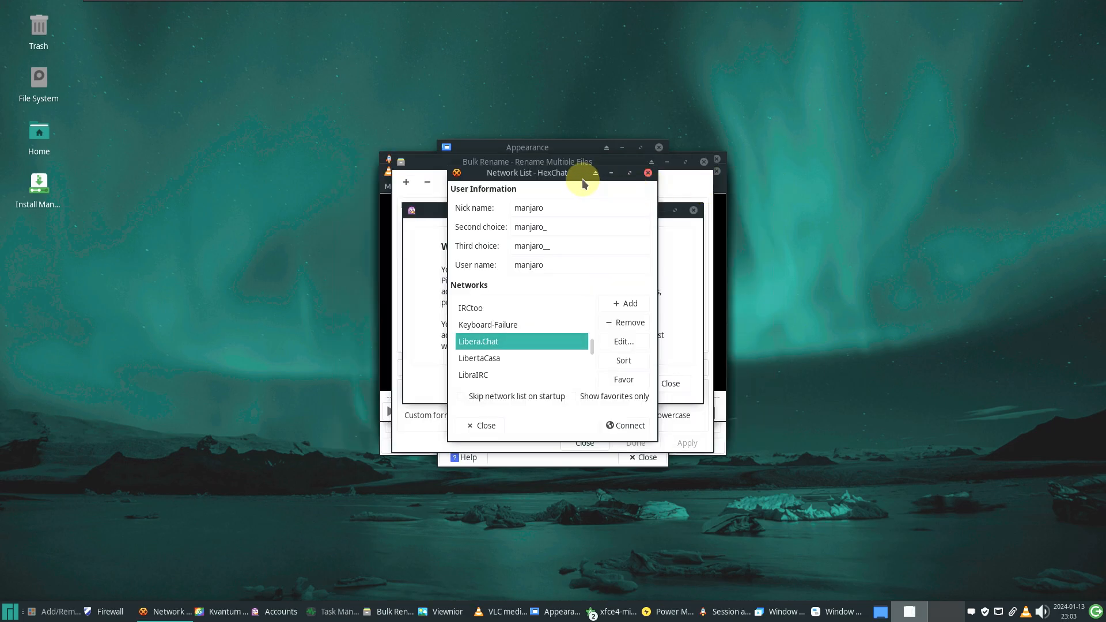
Close HexChat's network list and Pidgin's accounts window, check Bulk Rename's About (4.18.10), then close it
click(511, 425)
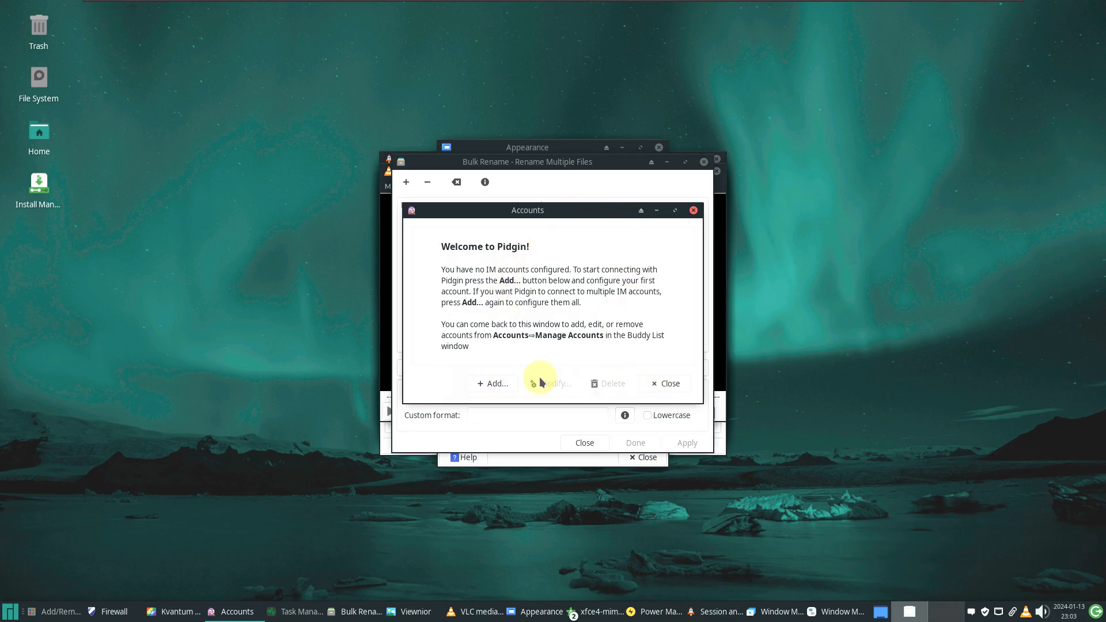
click(665, 384)
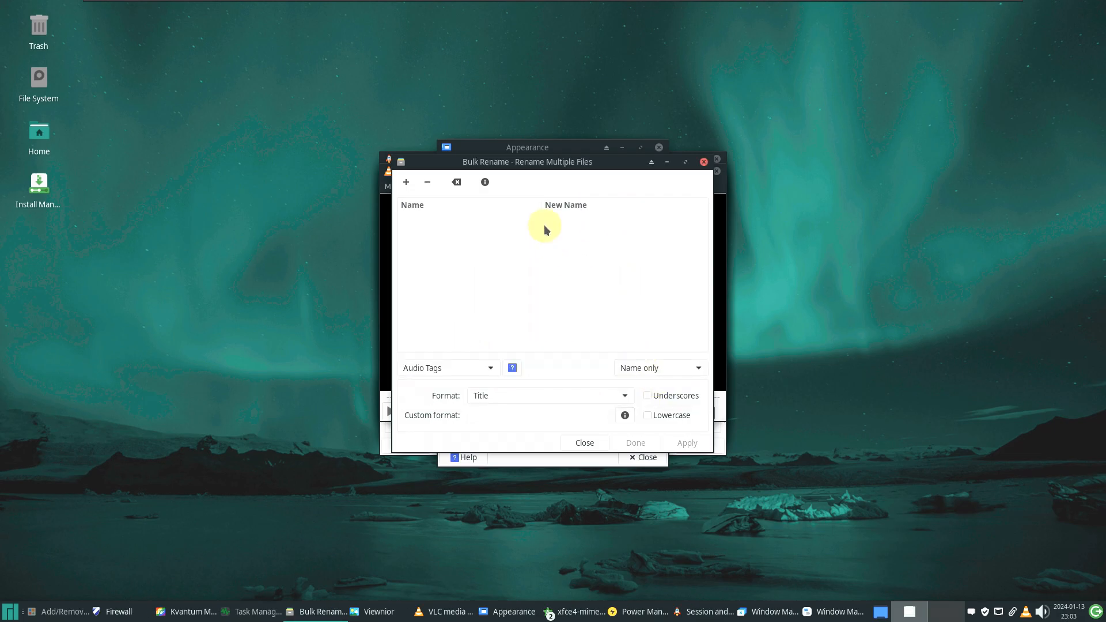
click(487, 182)
double_click(573, 321)
click(645, 432)
click(703, 162)
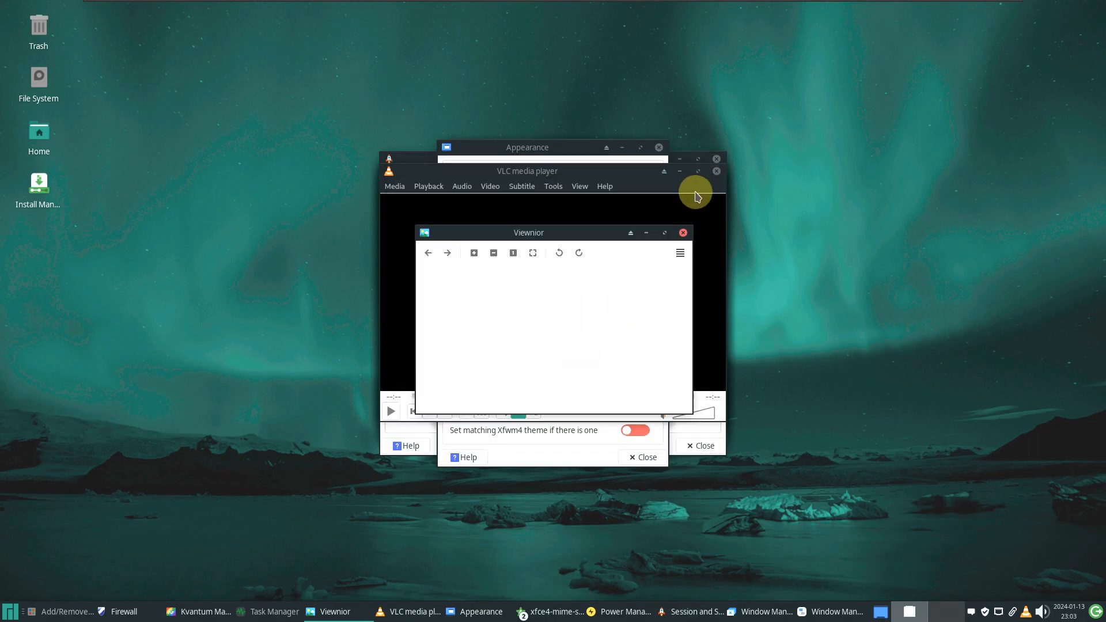
View the About VLC dialog and close VLC, leaving Appearance settings in front
click(612, 197)
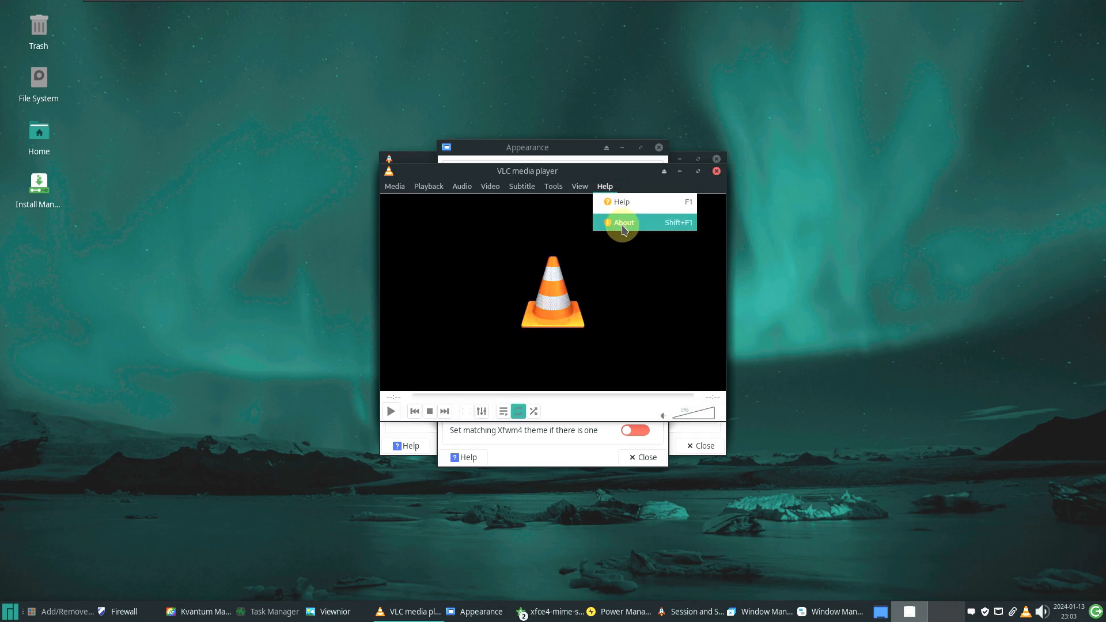
click(617, 223)
click(756, 167)
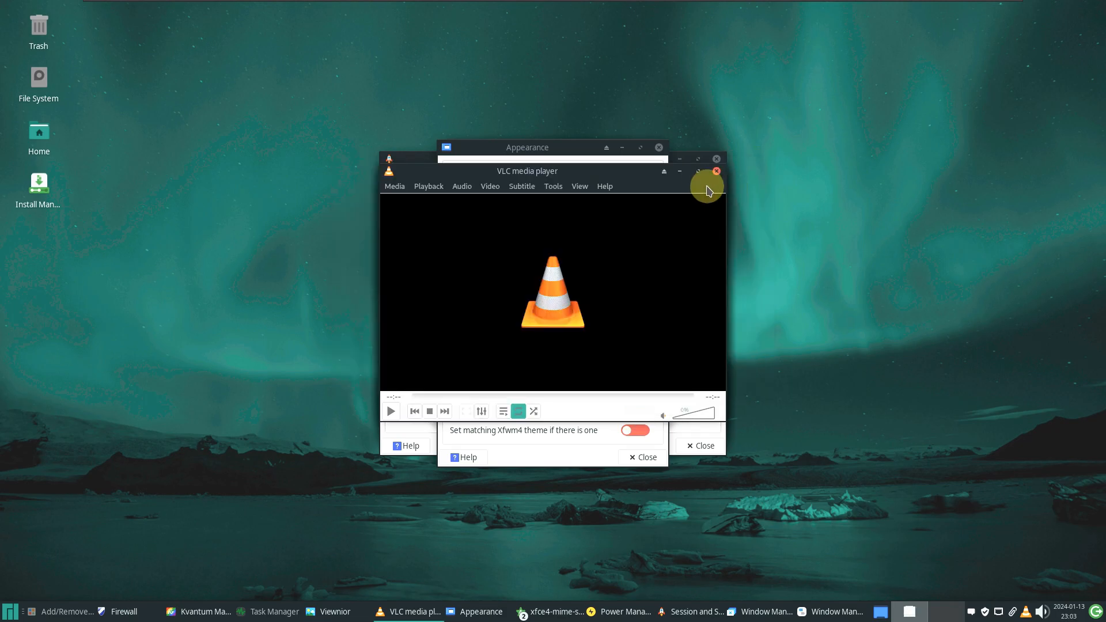
click(716, 162)
click(530, 148)
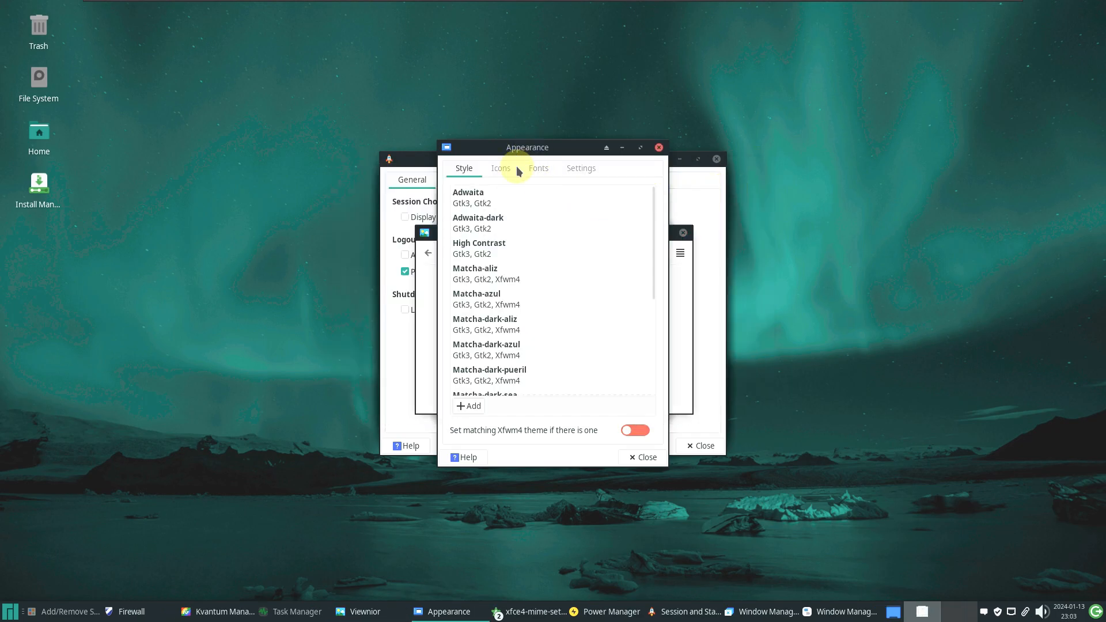
Try Matcha-light-sea, Matcha-pueril, Matcha-dark-sea and Matcha-light-aliz styles, settling on Matcha-light-azul
drag(655, 249, 654, 382)
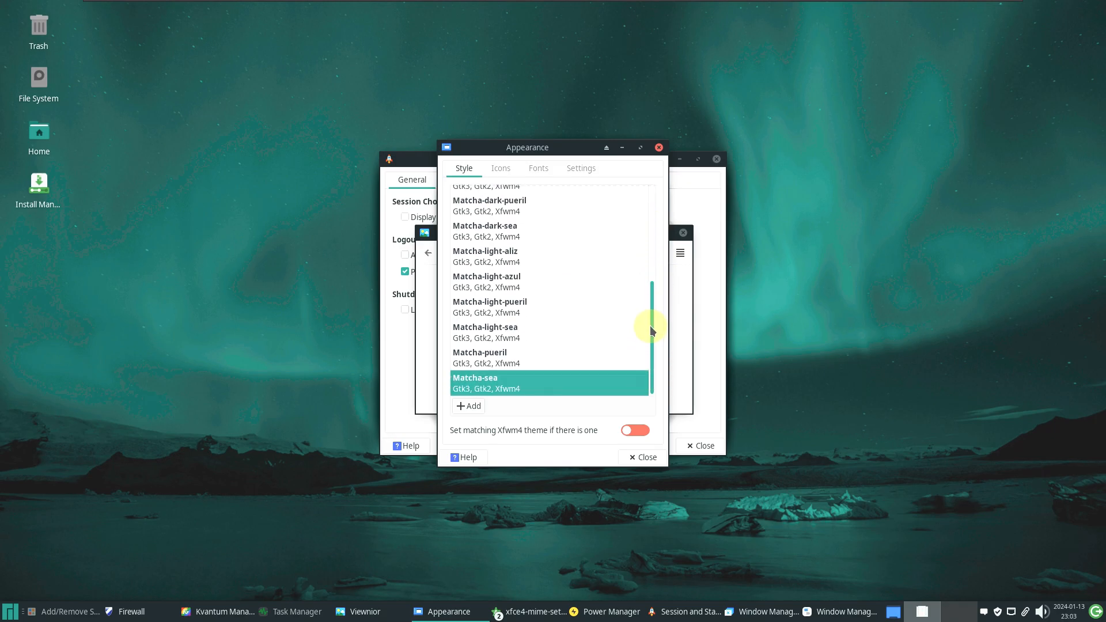
click(540, 338)
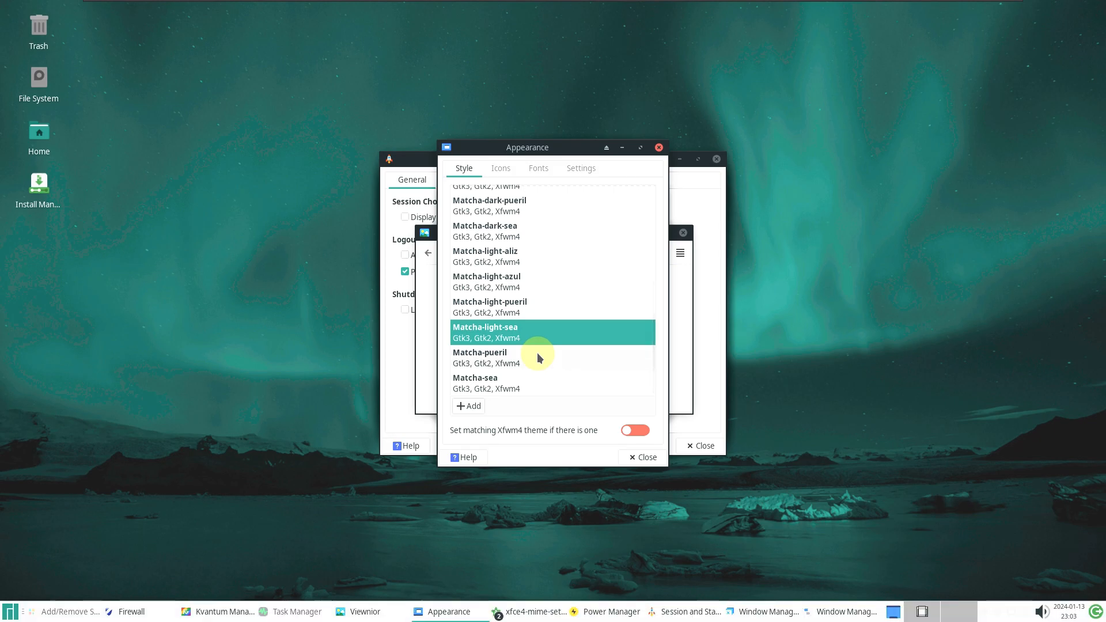
click(539, 357)
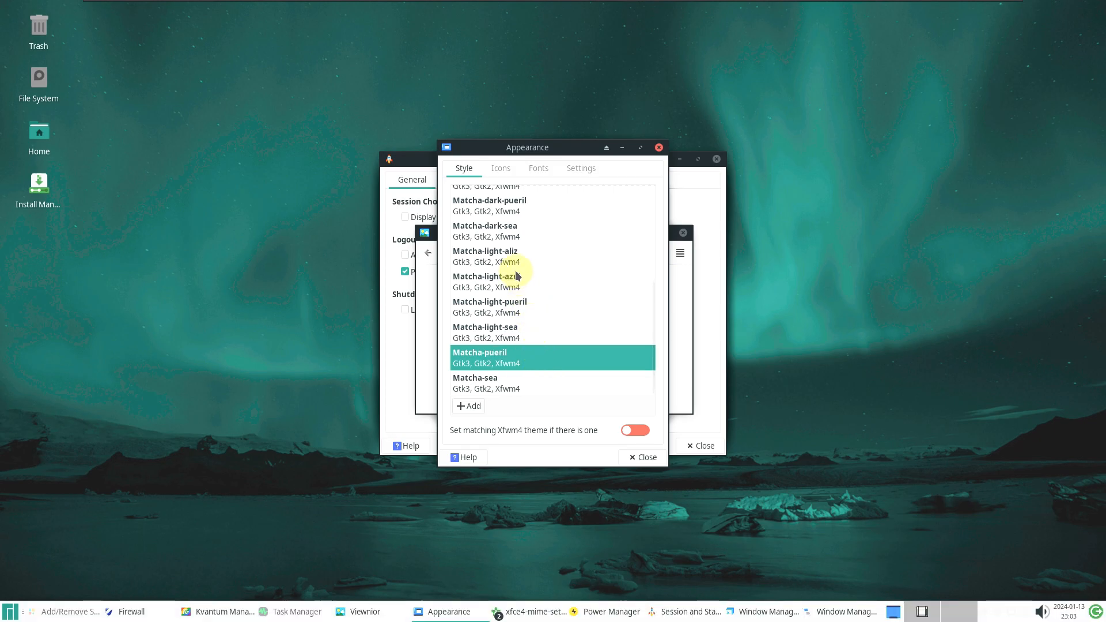
click(515, 241)
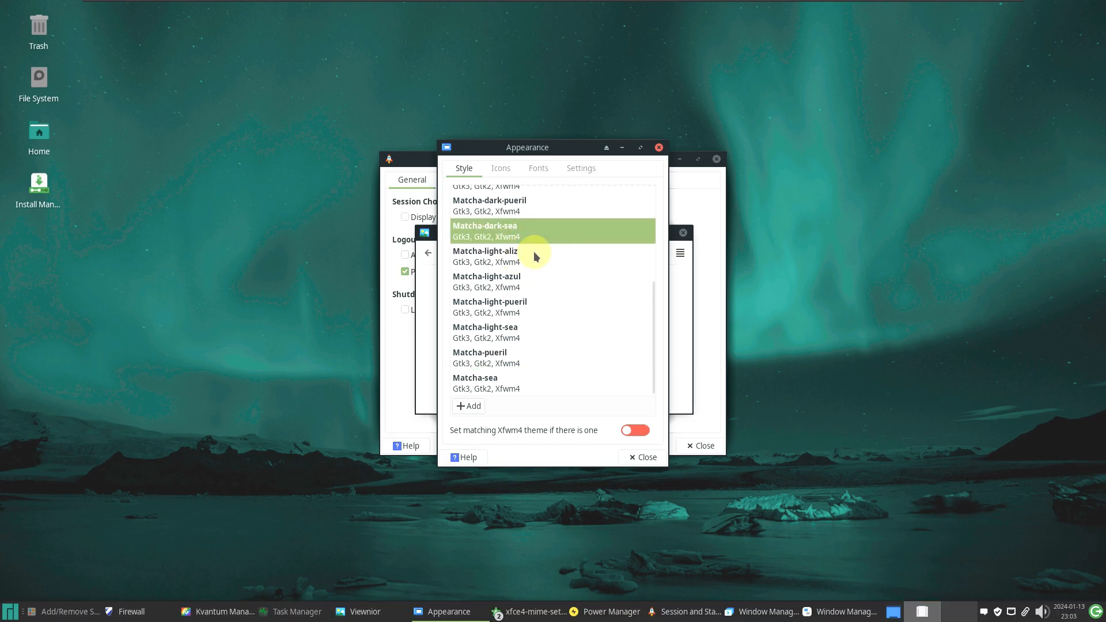
click(533, 254)
click(524, 291)
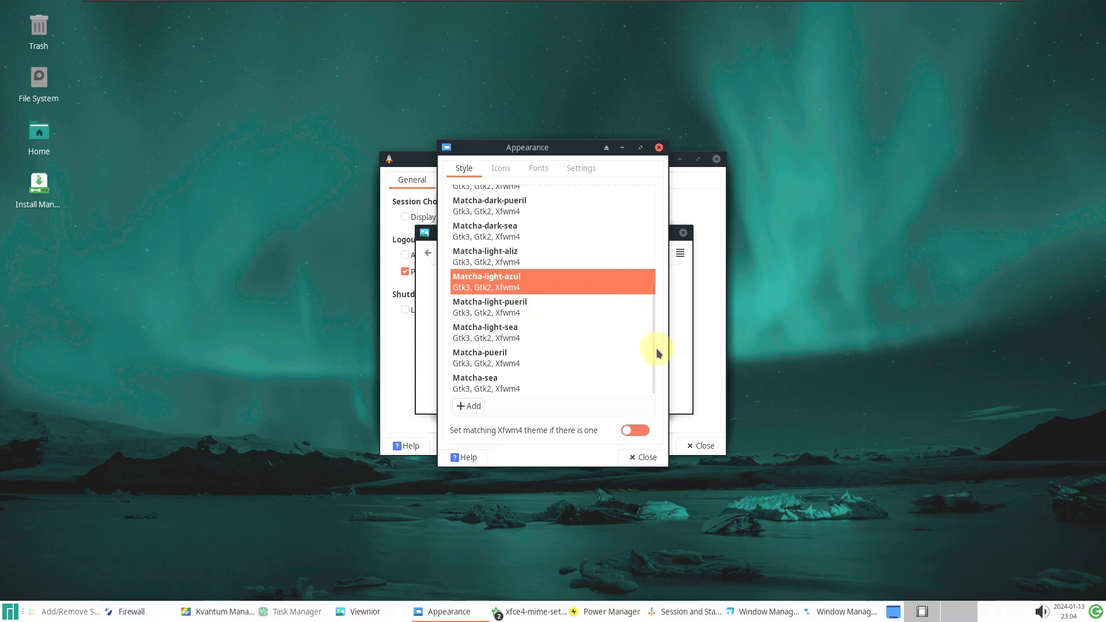
Browse the Icons, Fonts and Settings tabs, then close the Appearance settings
drag(655, 357, 656, 221)
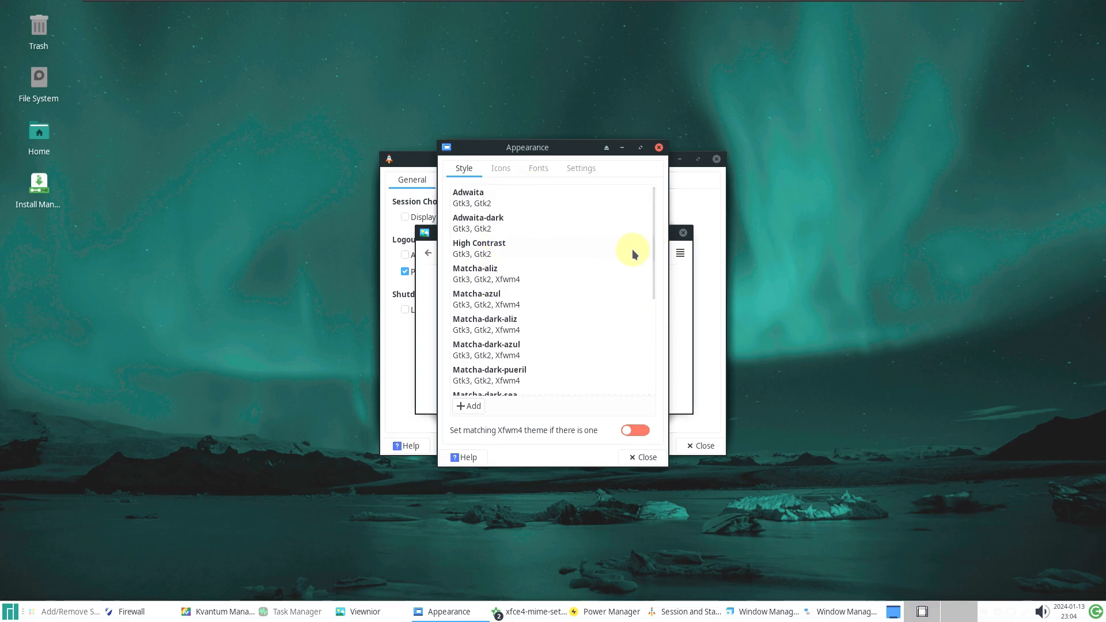
scroll(648, 346, down, 5)
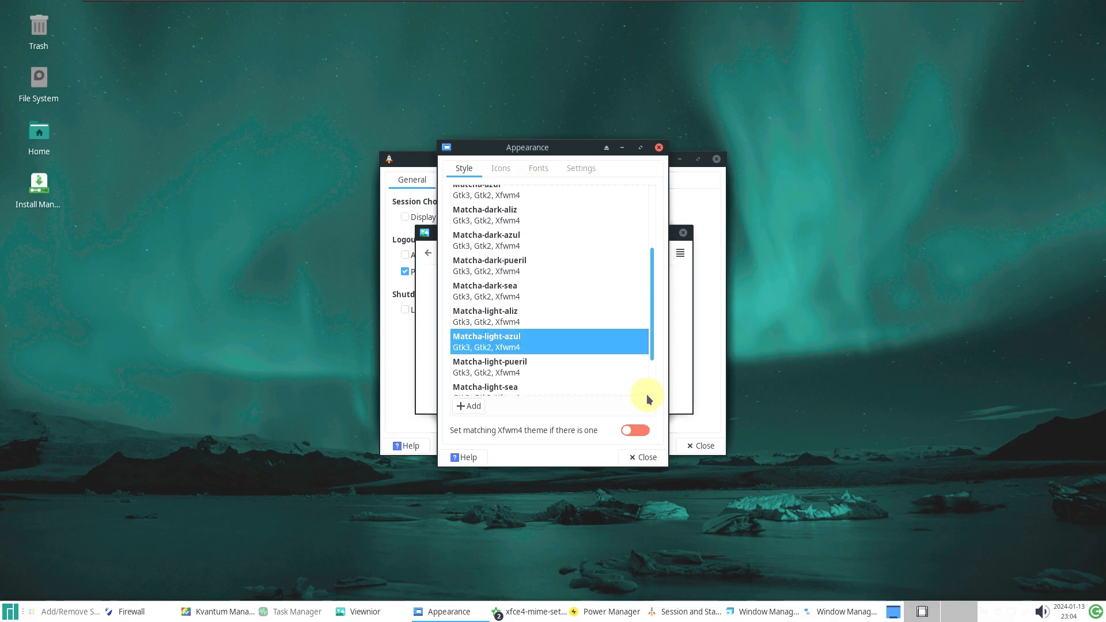
click(499, 167)
drag(650, 345, 660, 183)
click(539, 168)
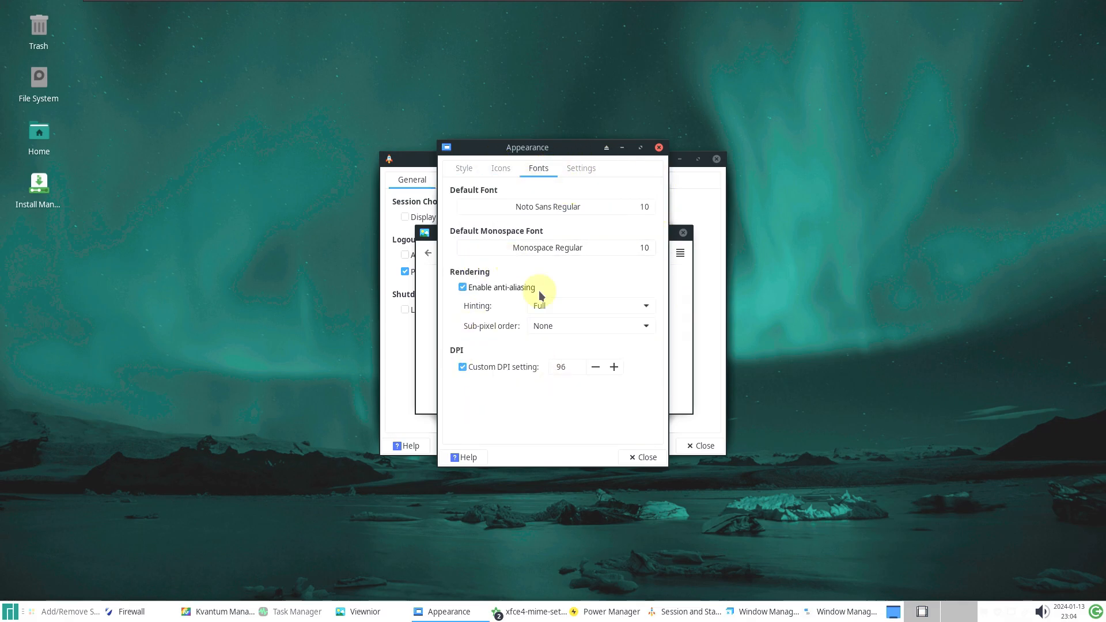
click(580, 169)
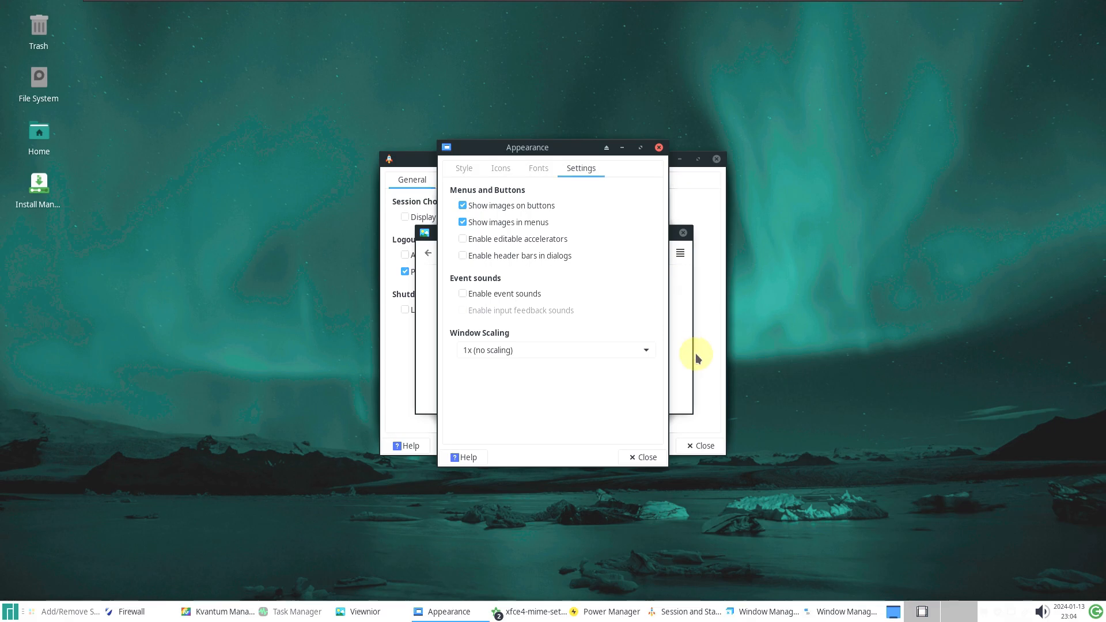
click(658, 146)
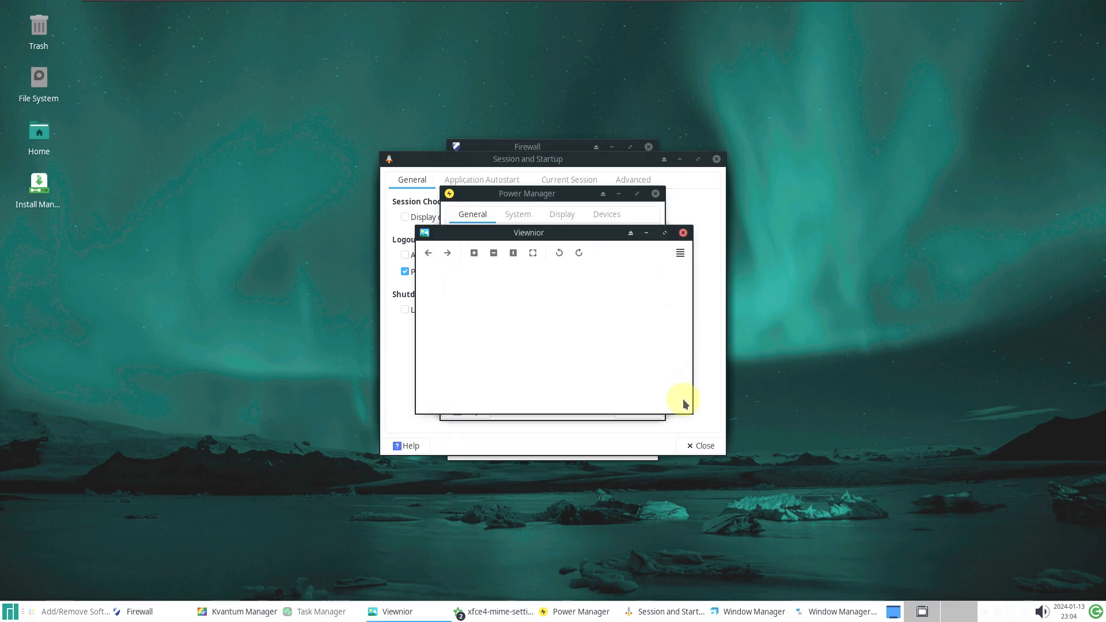
View the About Viewnior information, then close Viewnior
click(680, 253)
click(648, 423)
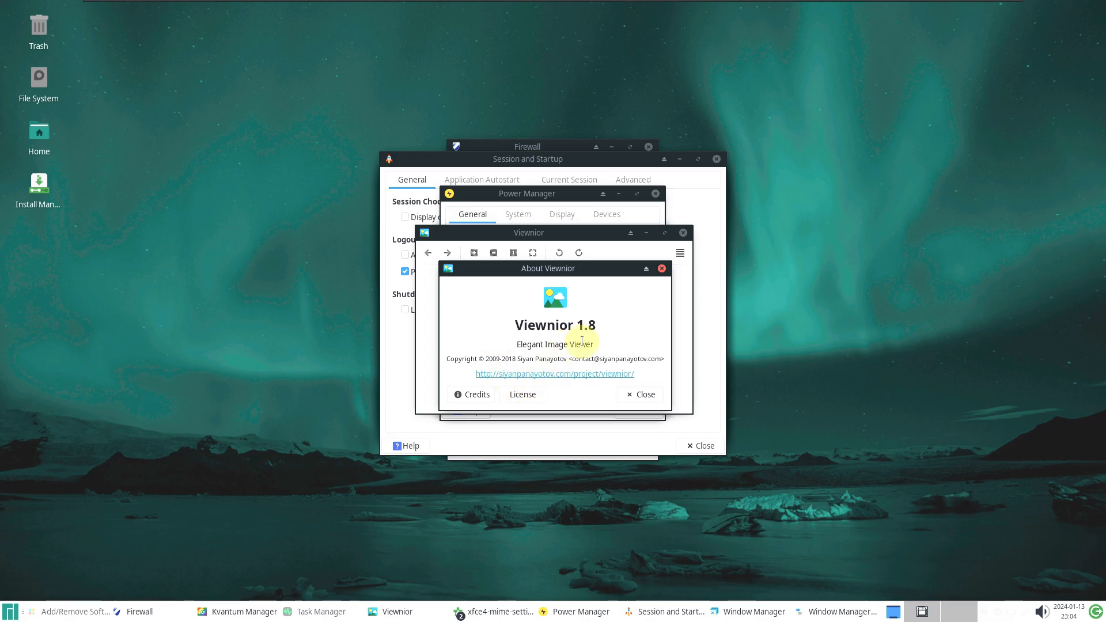
click(641, 393)
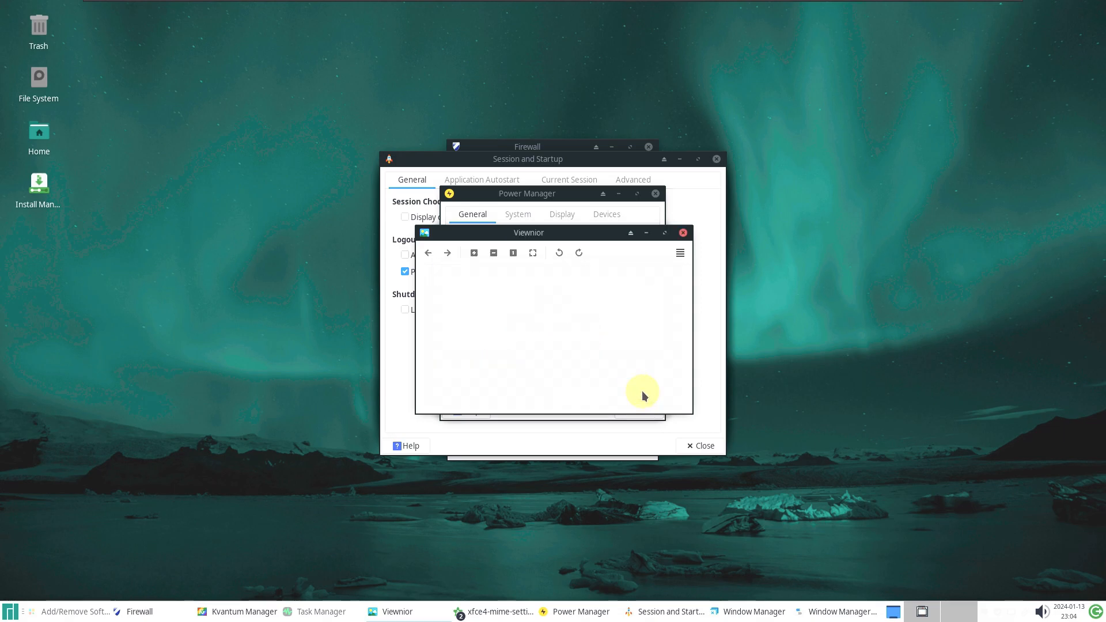
click(683, 232)
Look through Power Manager's System, Display and Devices tabs, then close it
click(505, 216)
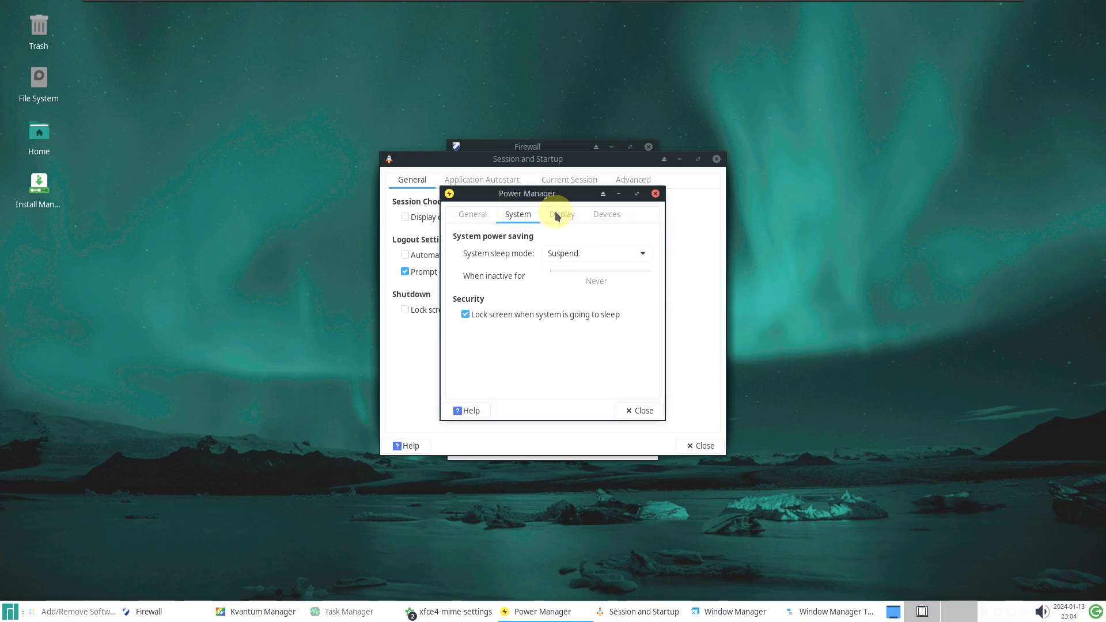
click(568, 215)
click(604, 215)
click(638, 410)
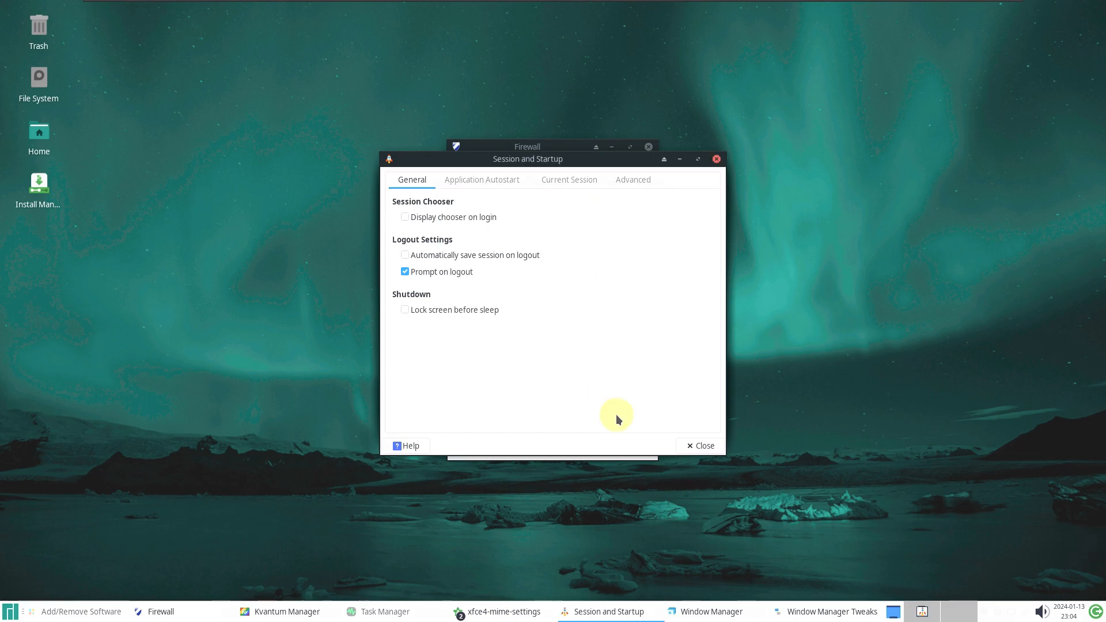
Browse Session and Startup's Application Autostart, Current Session and Advanced tabs, then close it
click(496, 181)
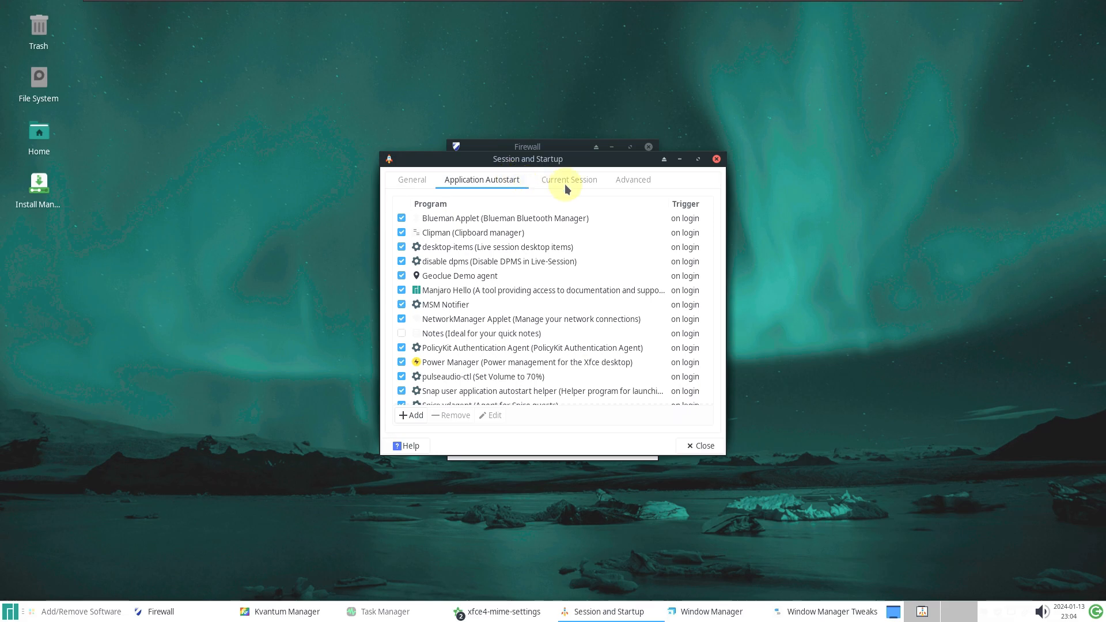
drag(710, 229, 698, 368)
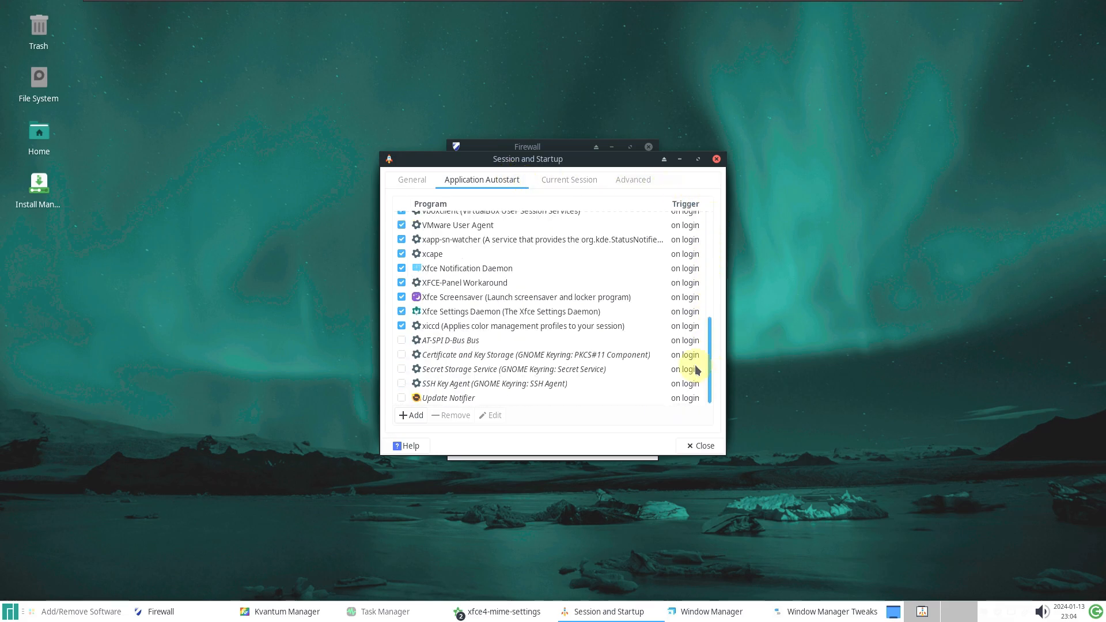
click(546, 180)
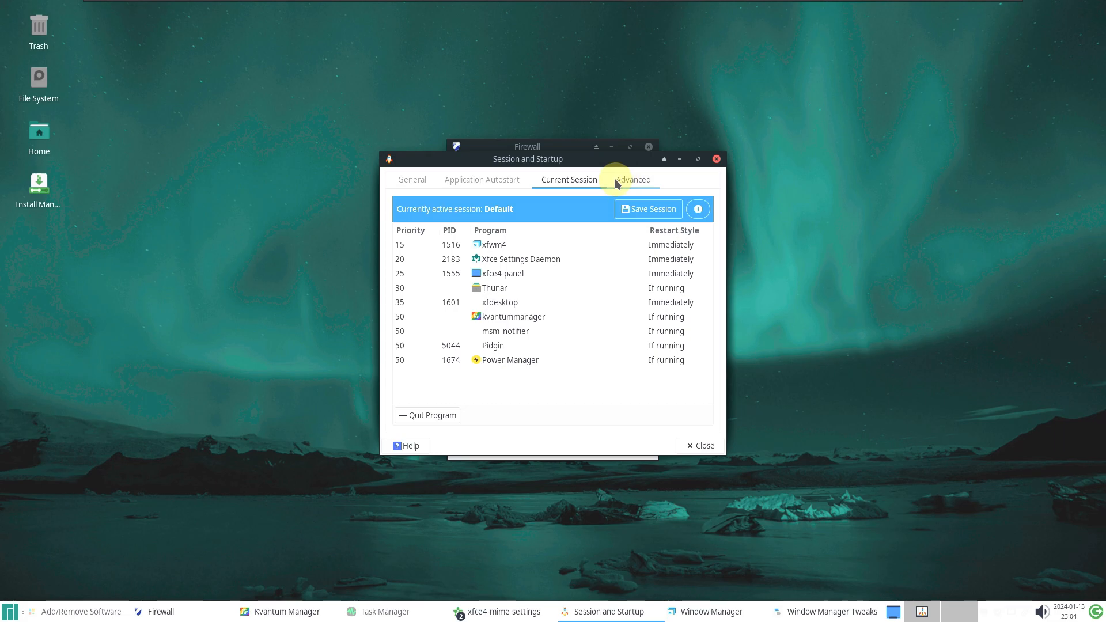
click(636, 179)
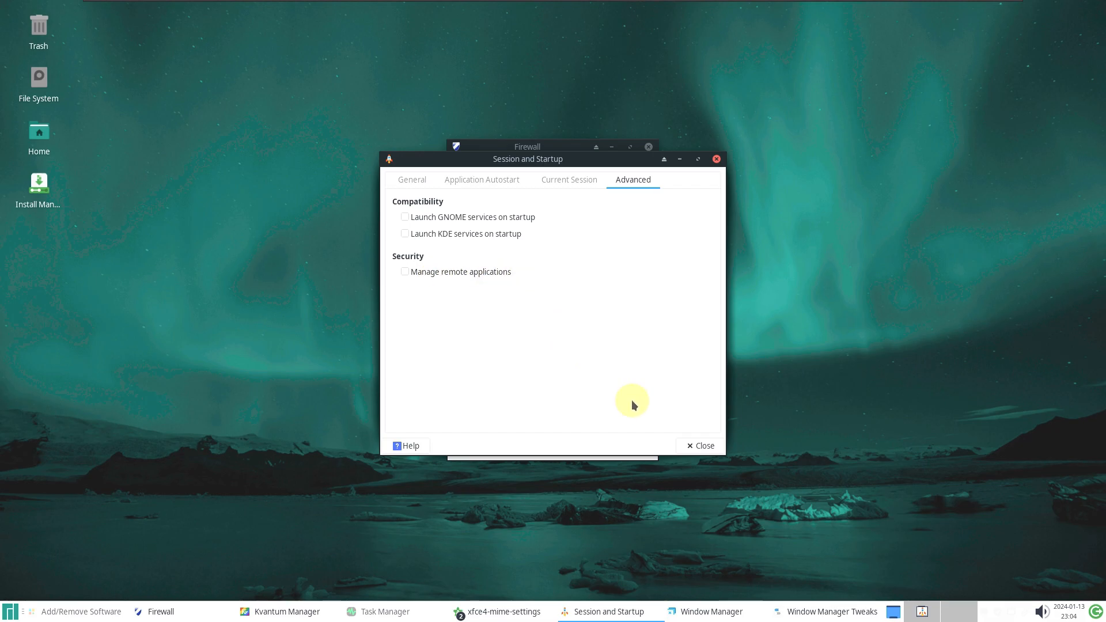
click(706, 445)
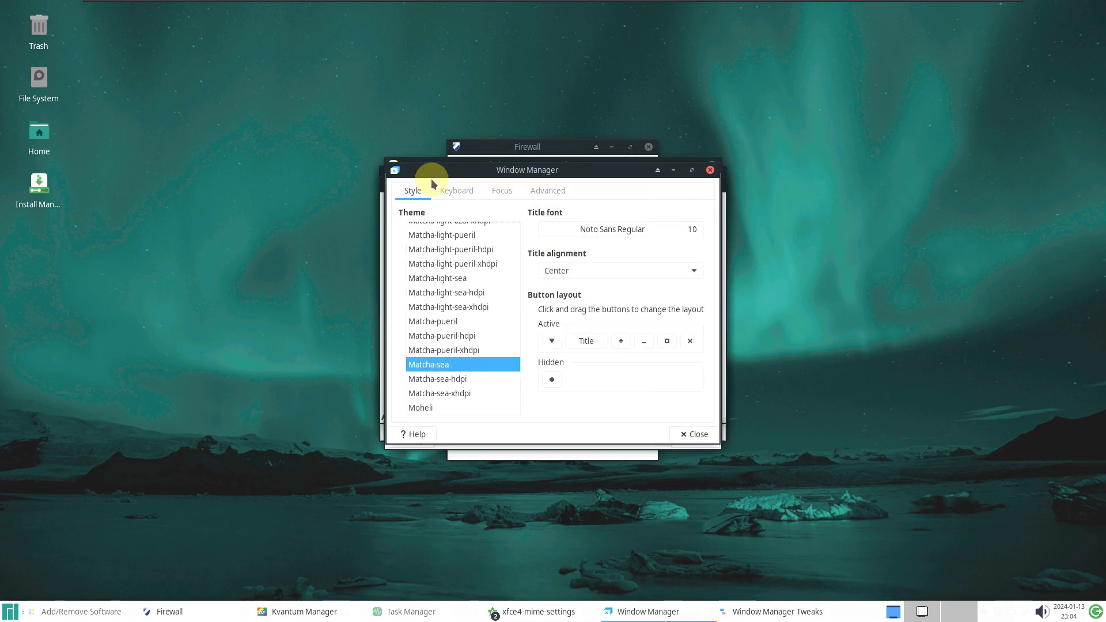
Review the Window Manager Keyboard, Focus and Advanced tabs, then close Window Manager settings
mouse_move(518, 363)
mouse_down()
mouse_move(518, 212)
mouse_move(520, 365)
mouse_move(510, 377)
mouse_up()
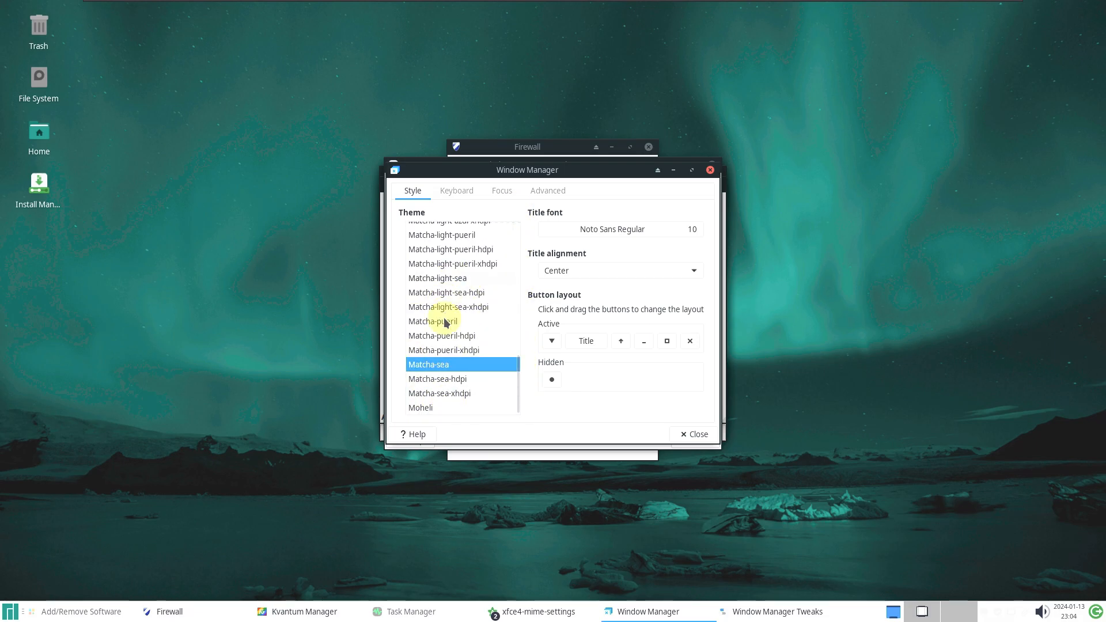
click(455, 191)
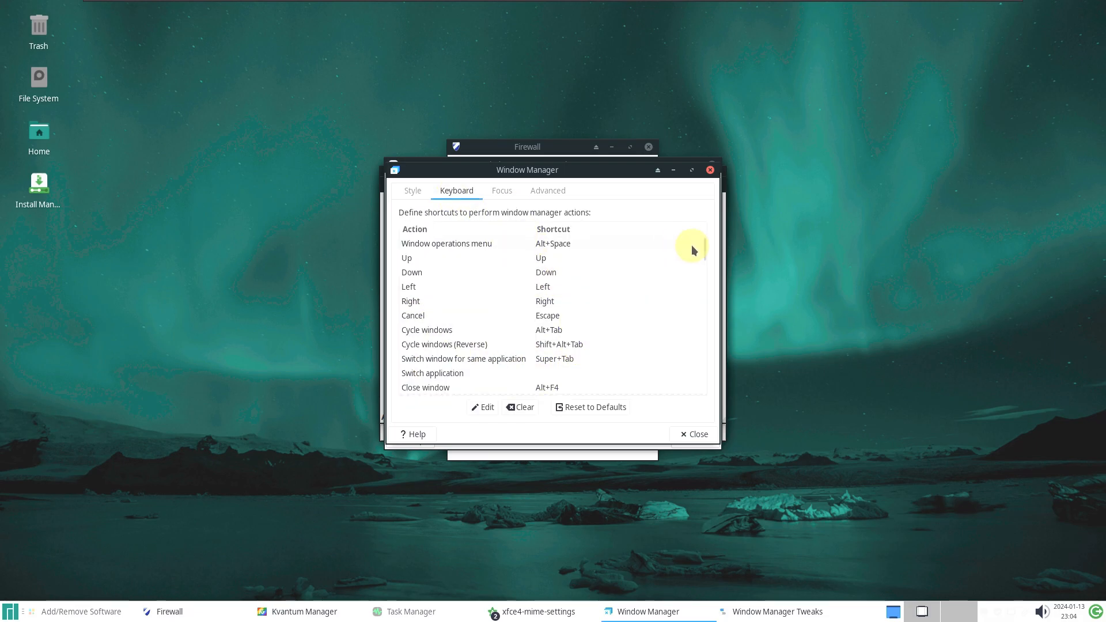
drag(705, 252, 706, 192)
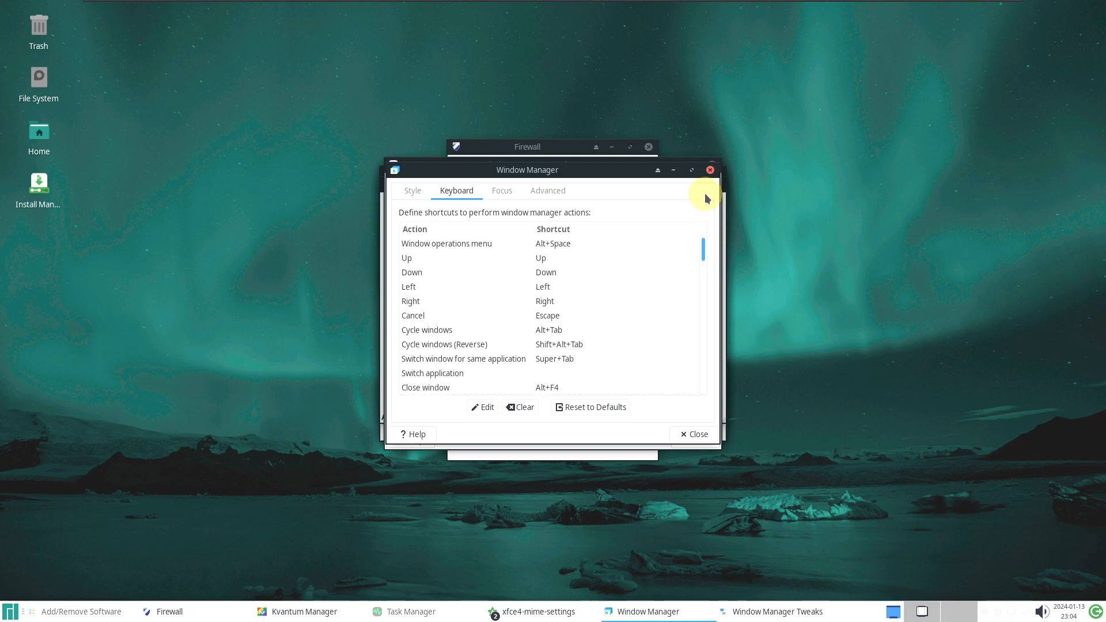
click(500, 196)
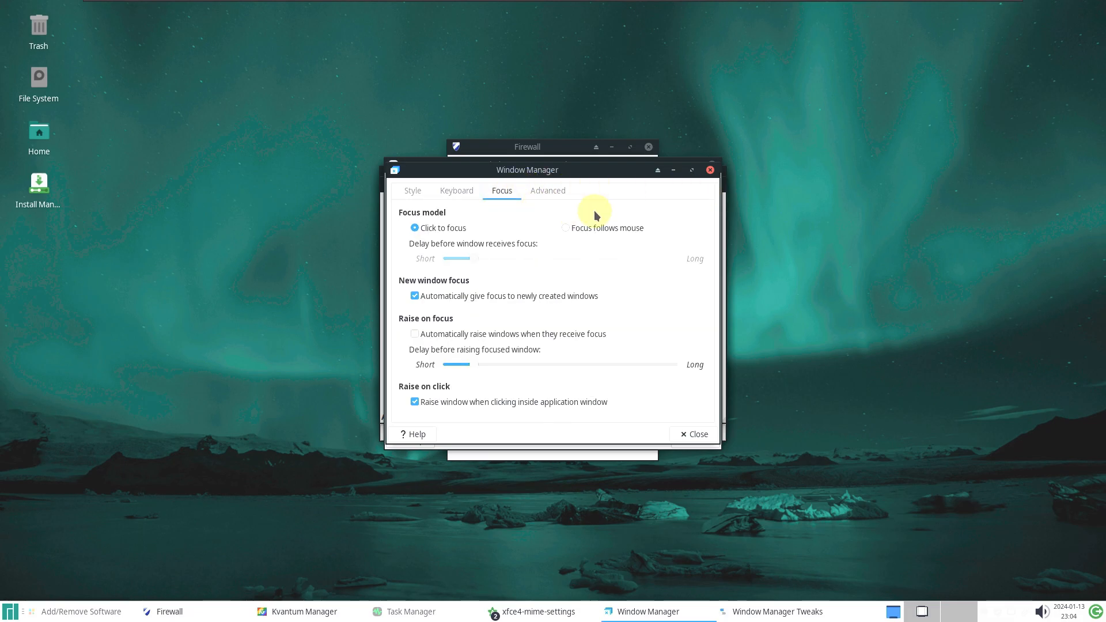
click(550, 192)
click(698, 436)
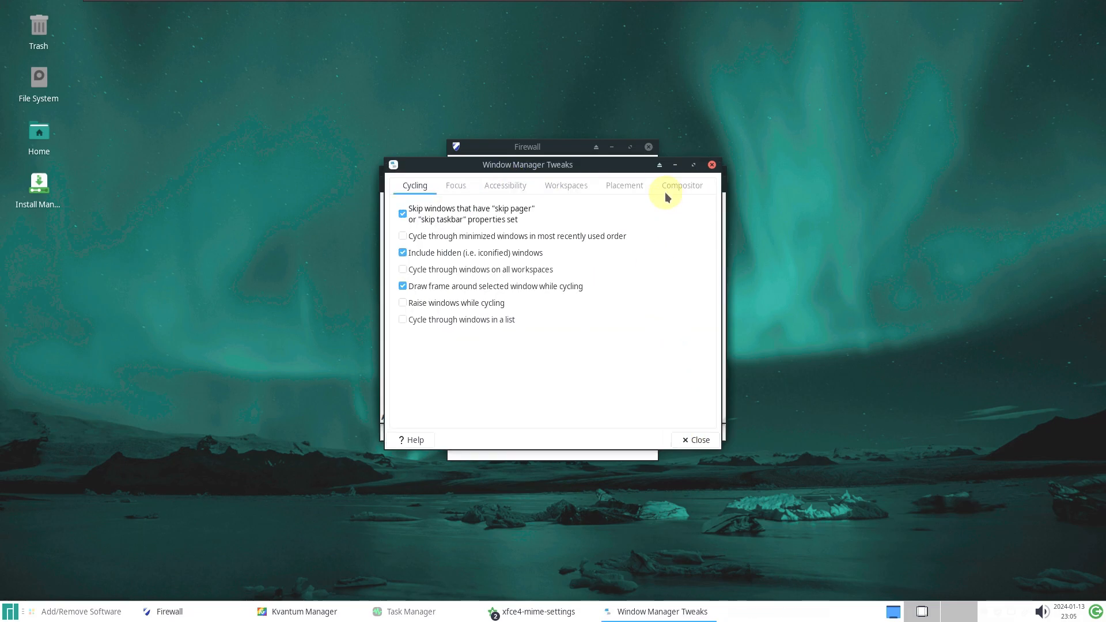
Look through the Focus, Accessibility, Workspaces, Placement and Compositor tweaks, then close Window Manager Tweaks
click(456, 186)
click(510, 185)
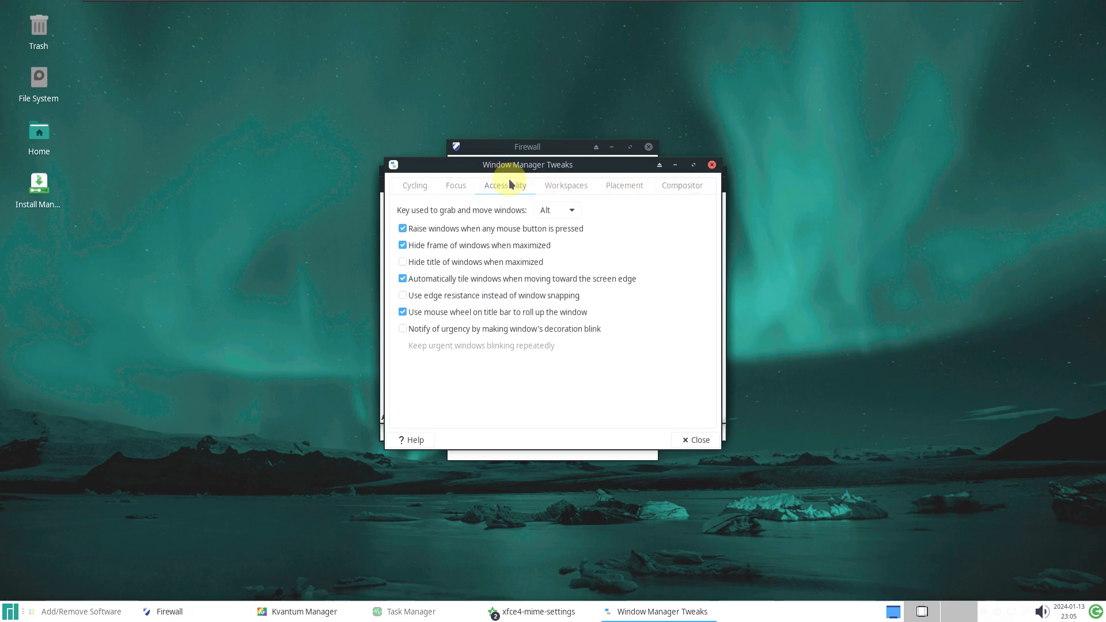
click(469, 190)
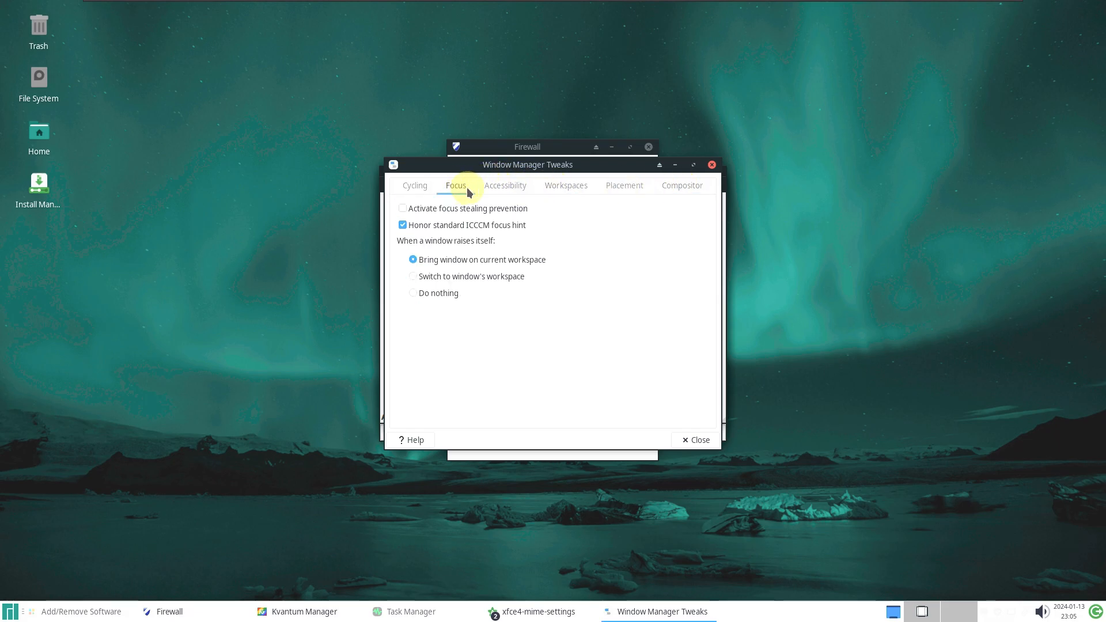
click(503, 185)
click(576, 184)
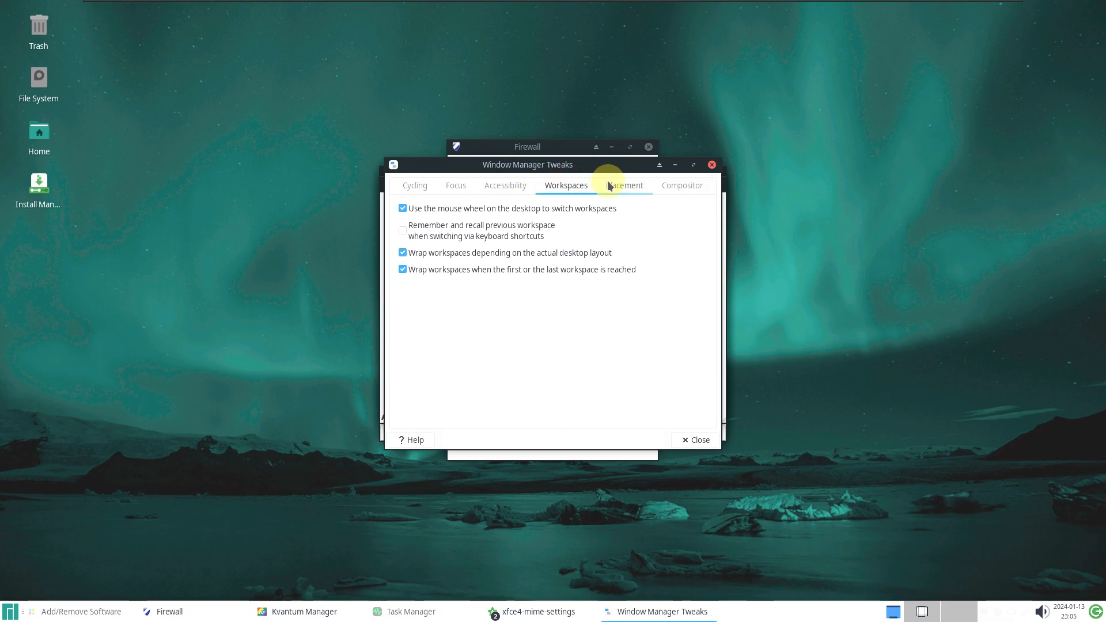
click(608, 185)
click(685, 186)
click(712, 166)
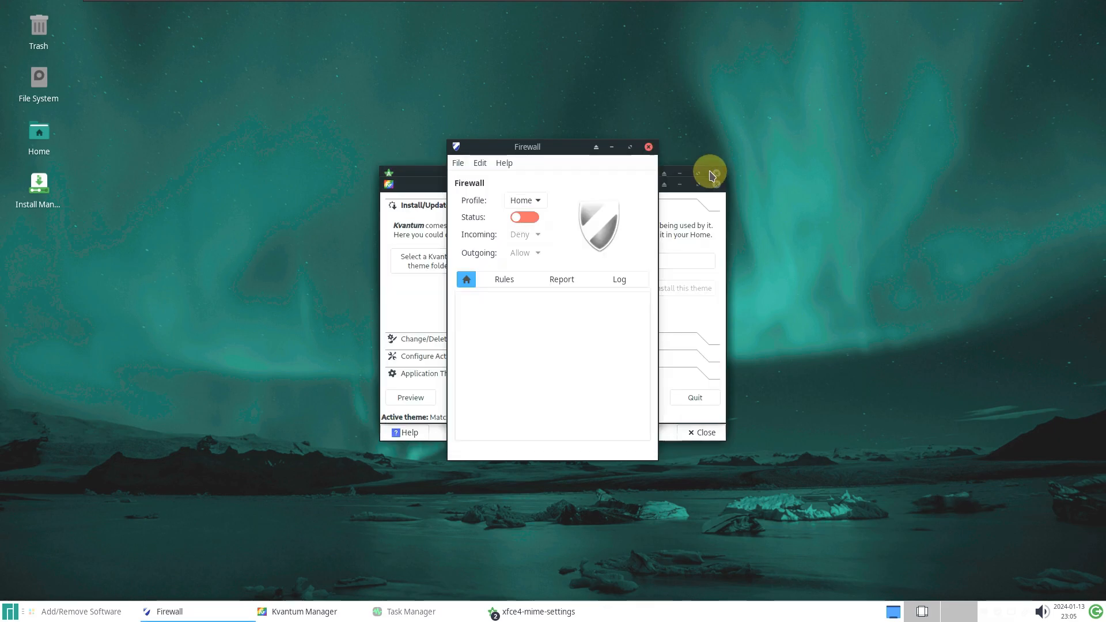
View the About Gufw Firewall information, then close the Firewall window
click(507, 166)
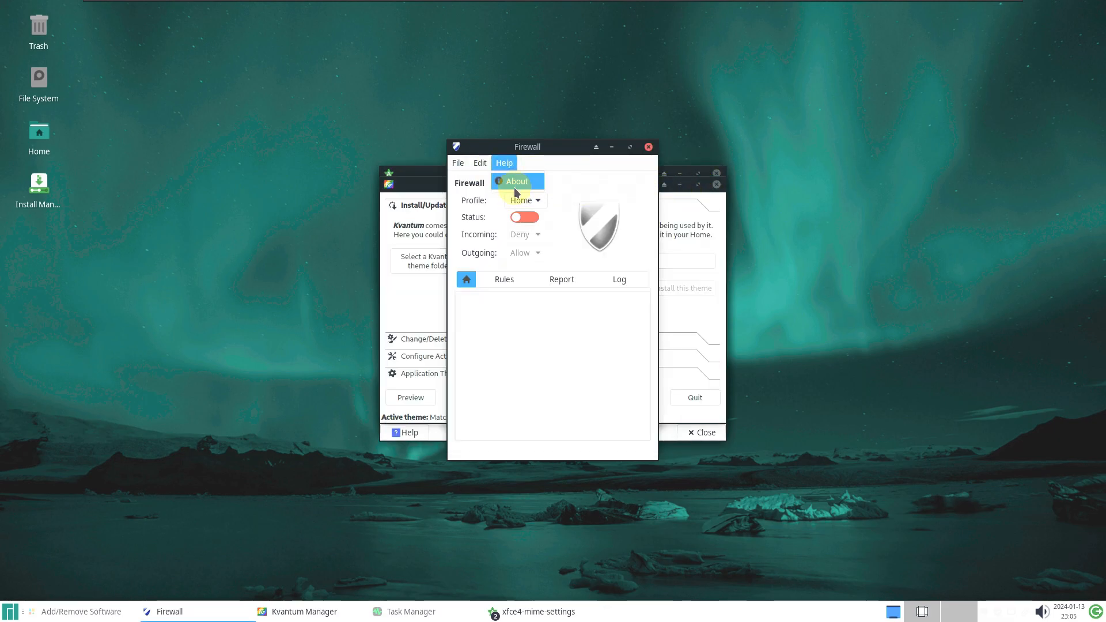
click(514, 182)
click(657, 401)
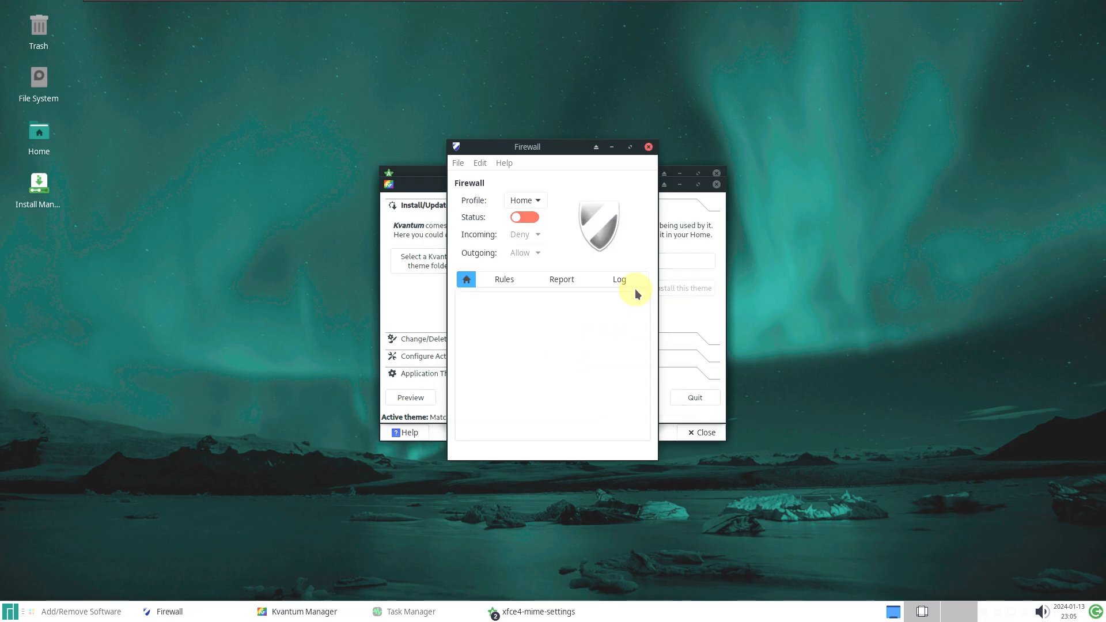
click(648, 148)
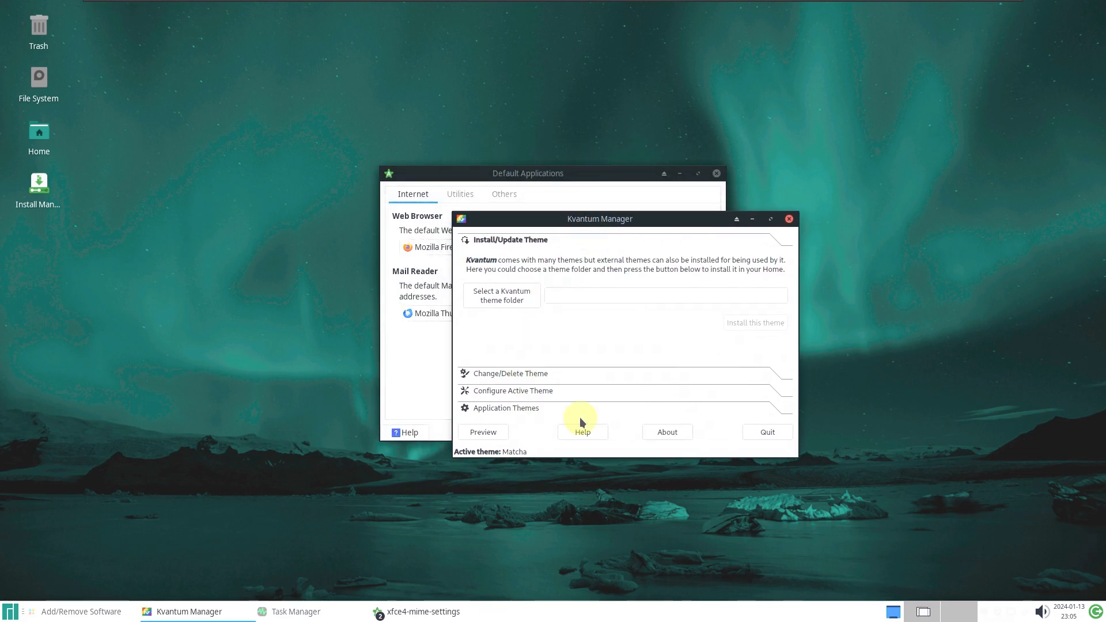
View Kvantum Manager's About information, dismiss it and quit Kvantum Manager
click(667, 433)
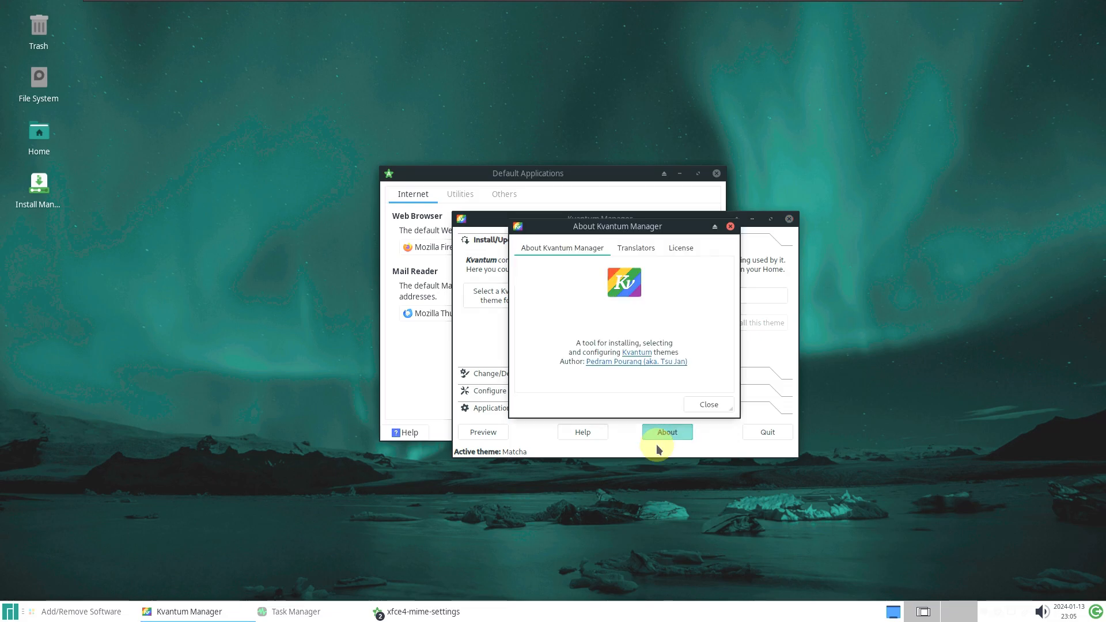
click(708, 404)
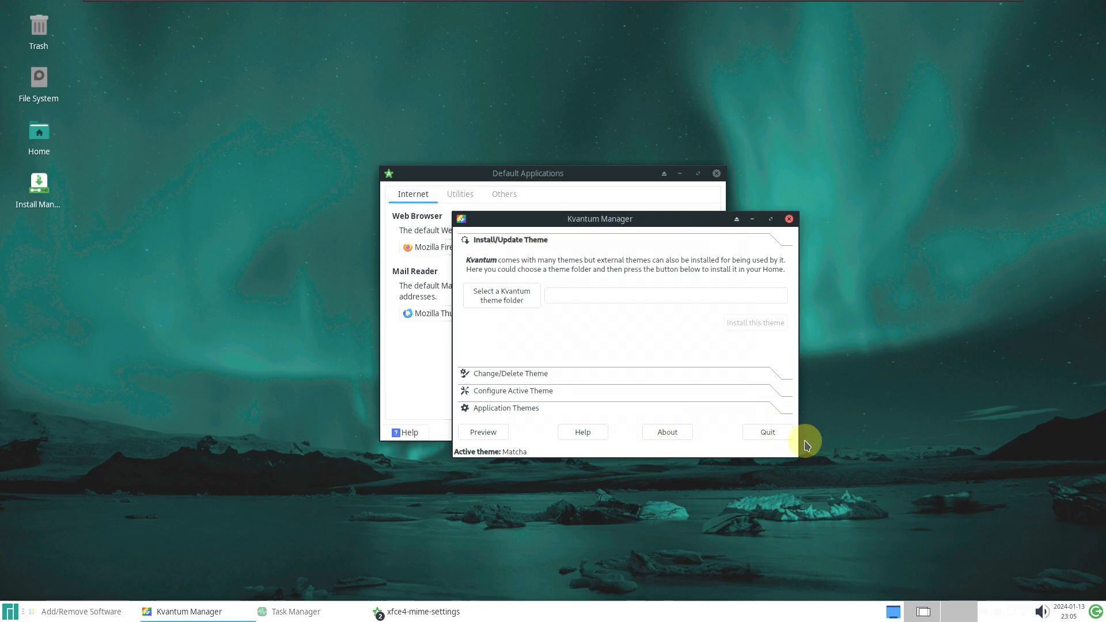
click(768, 432)
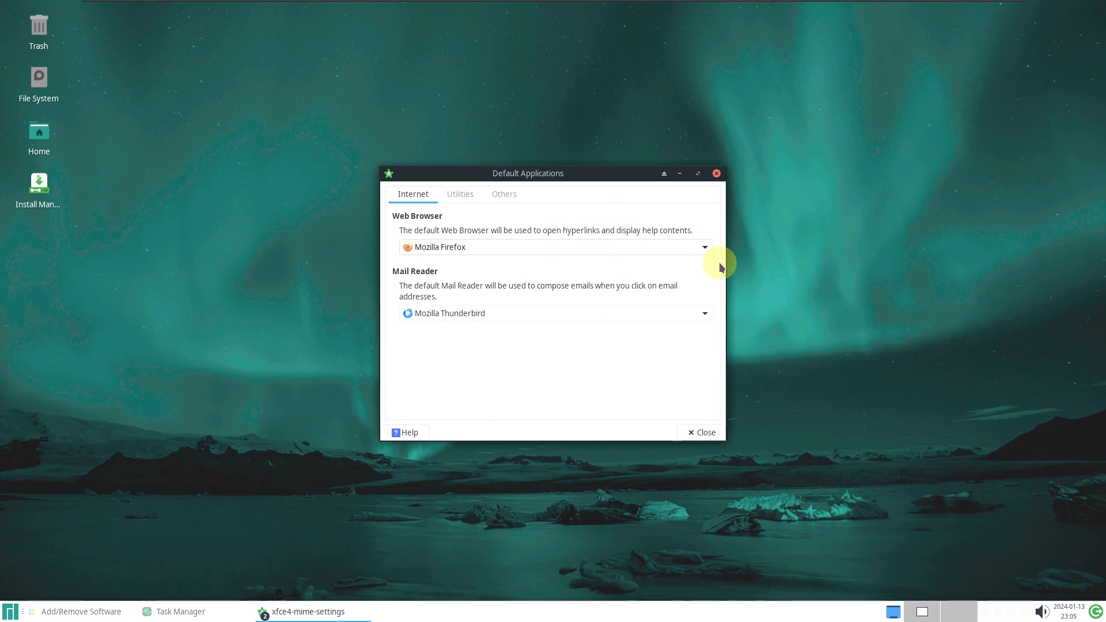
Keep Mozilla Firefox as web browser and Mozilla Thunderbird as mail reader
click(453, 247)
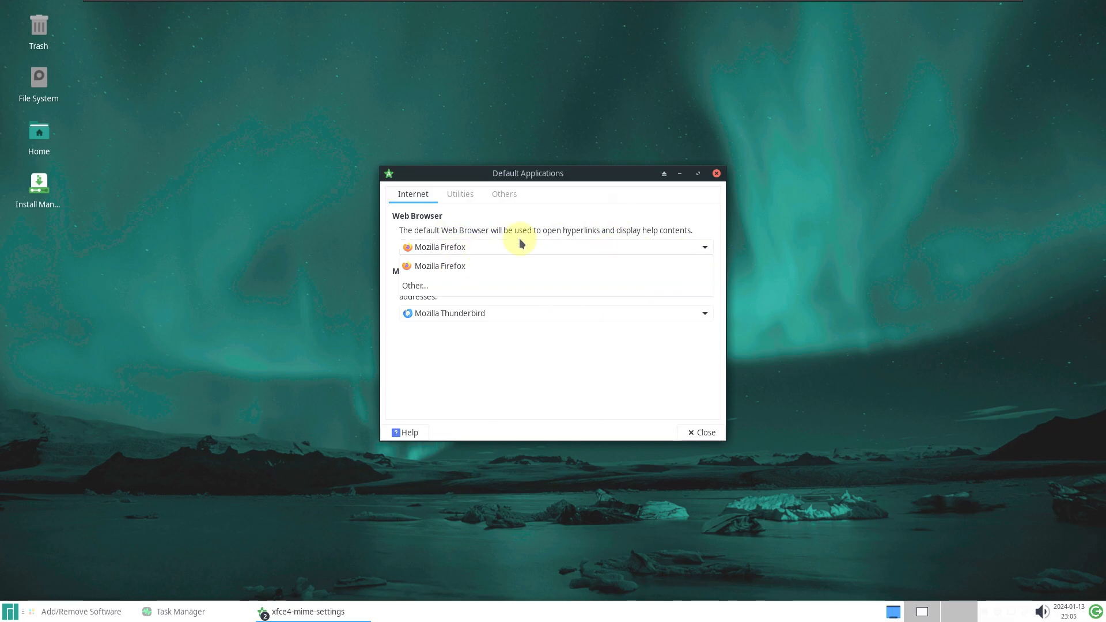
click(585, 378)
click(548, 314)
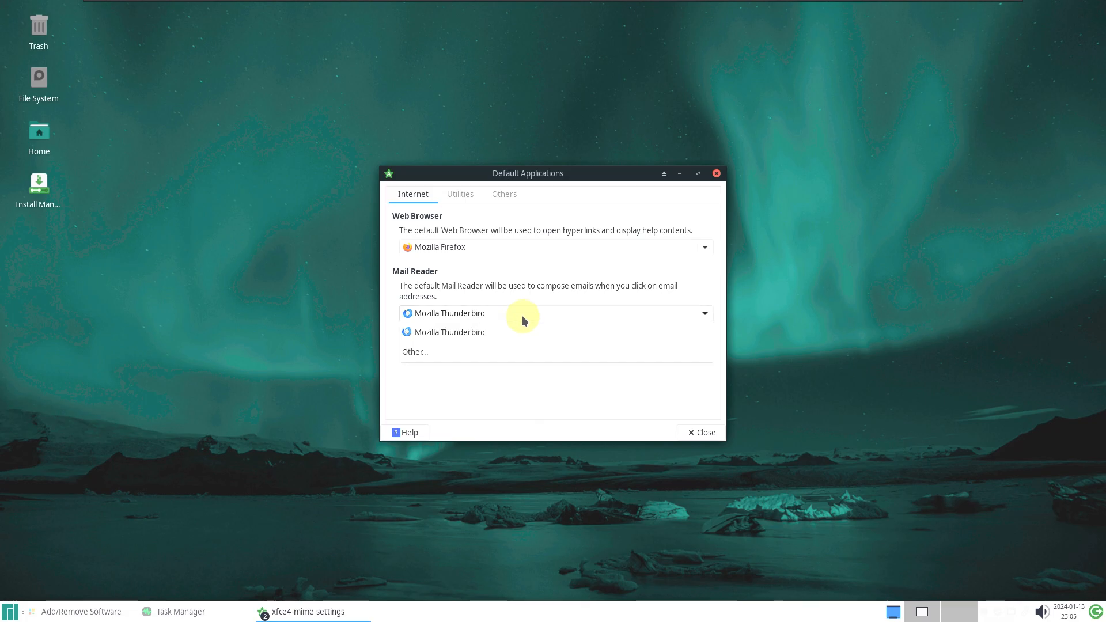
click(572, 405)
Look over the Utilities and Others defaults, then close Default Applications
click(460, 194)
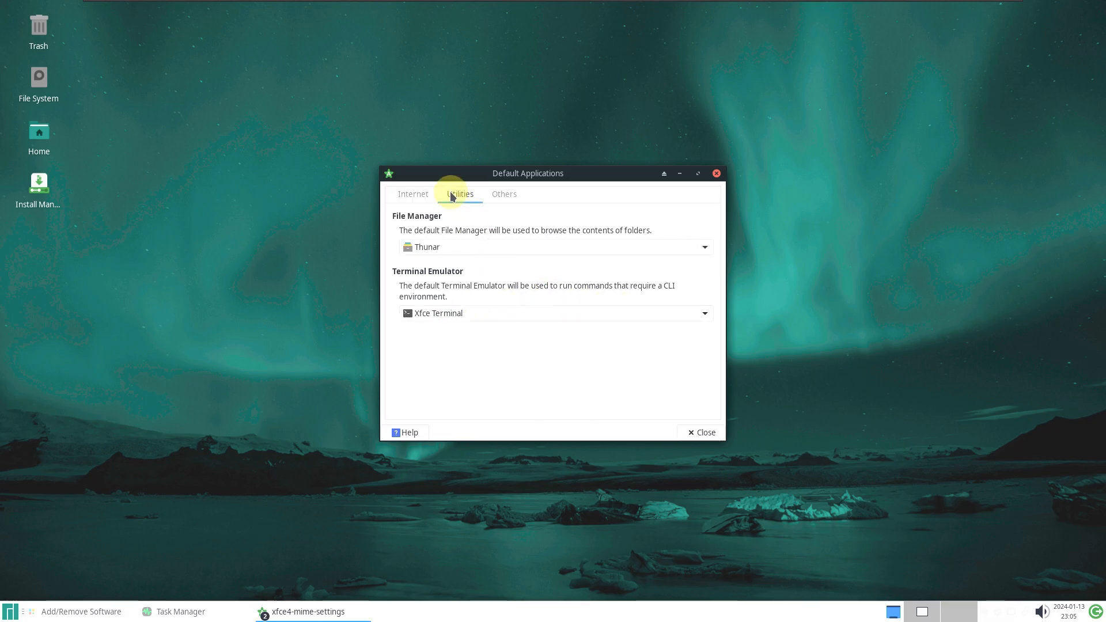
click(505, 195)
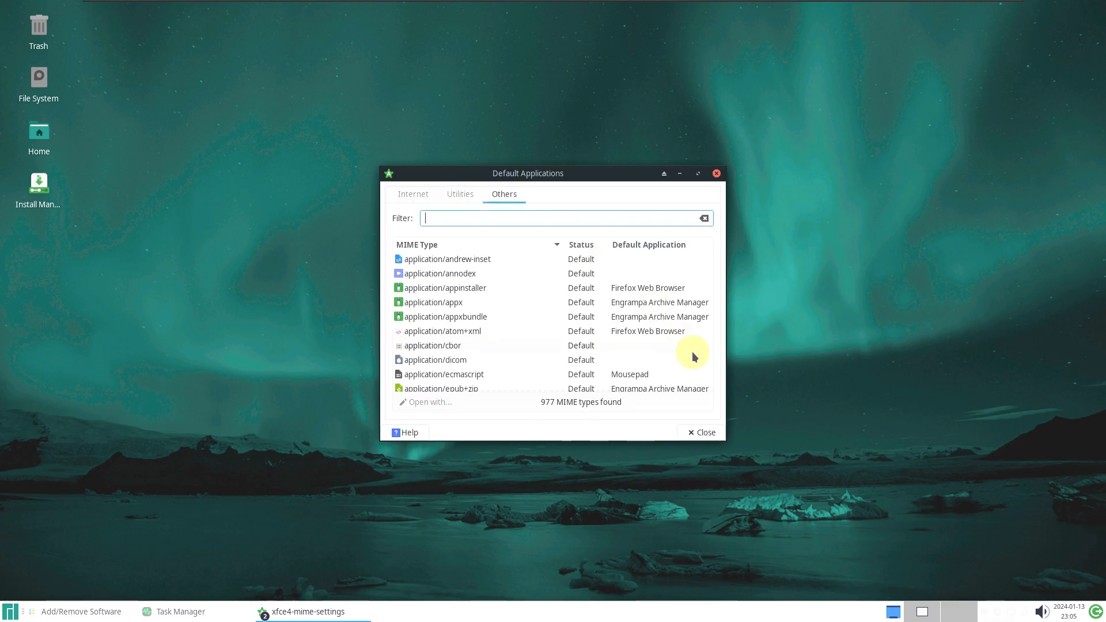
click(706, 433)
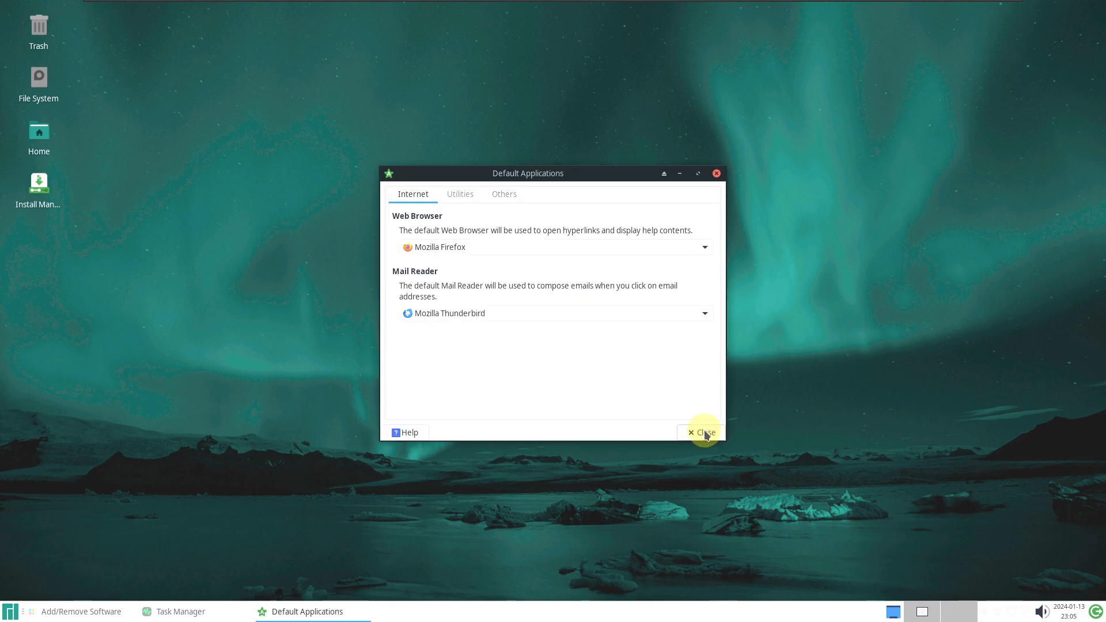
Bring up Add/Remove Software maximized and scroll through the list of installed packages
click(79, 613)
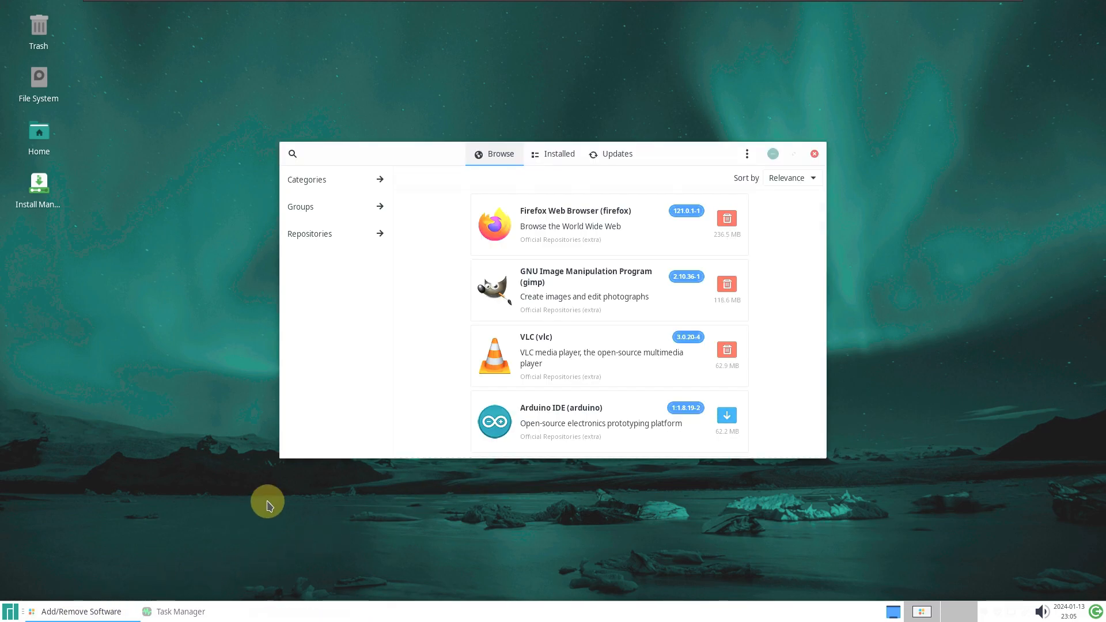
click(787, 159)
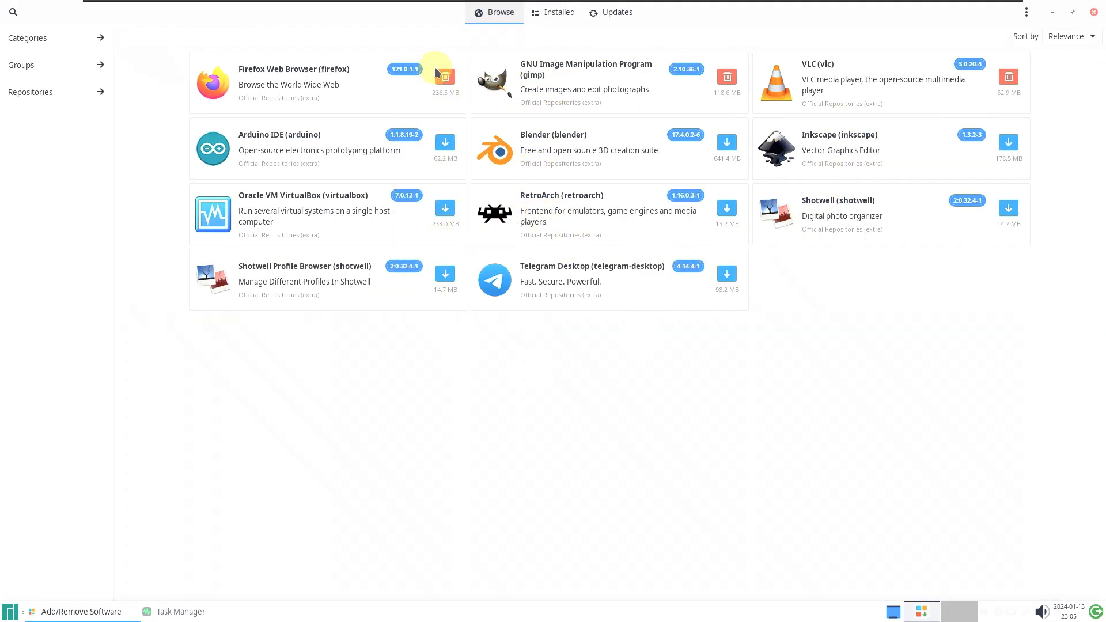
click(556, 12)
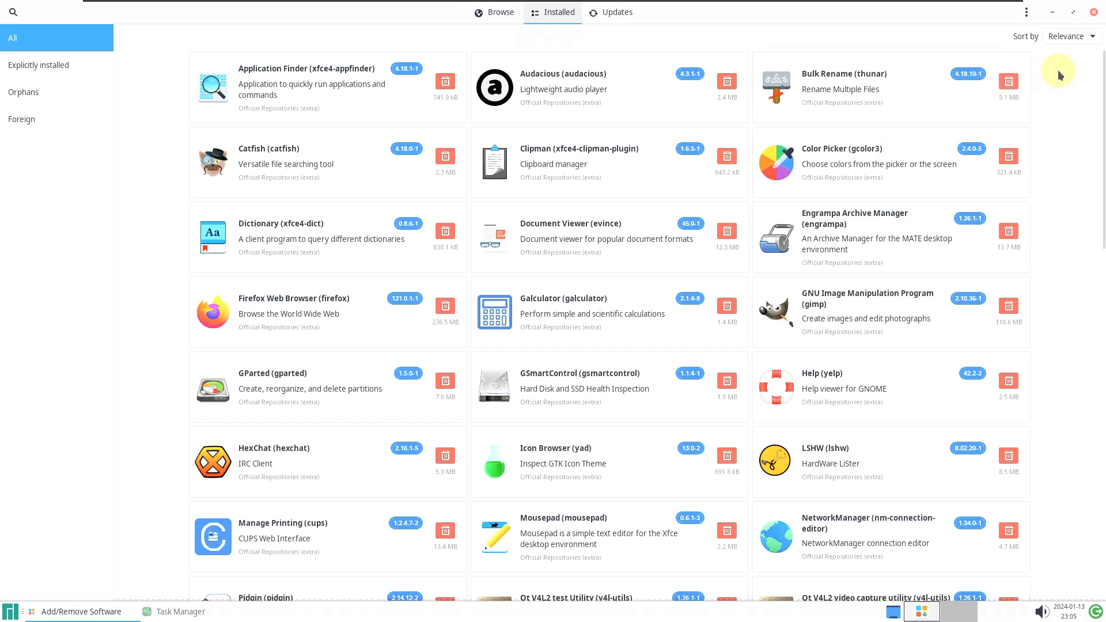
drag(1097, 173, 1096, 613)
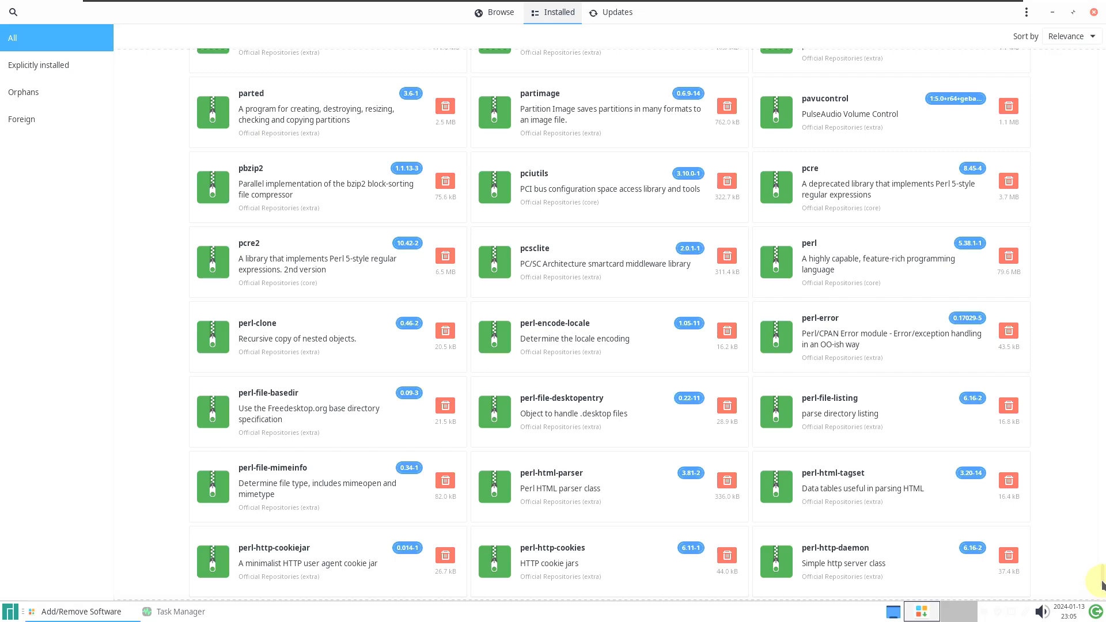
scroll(1037, 558, down, 20)
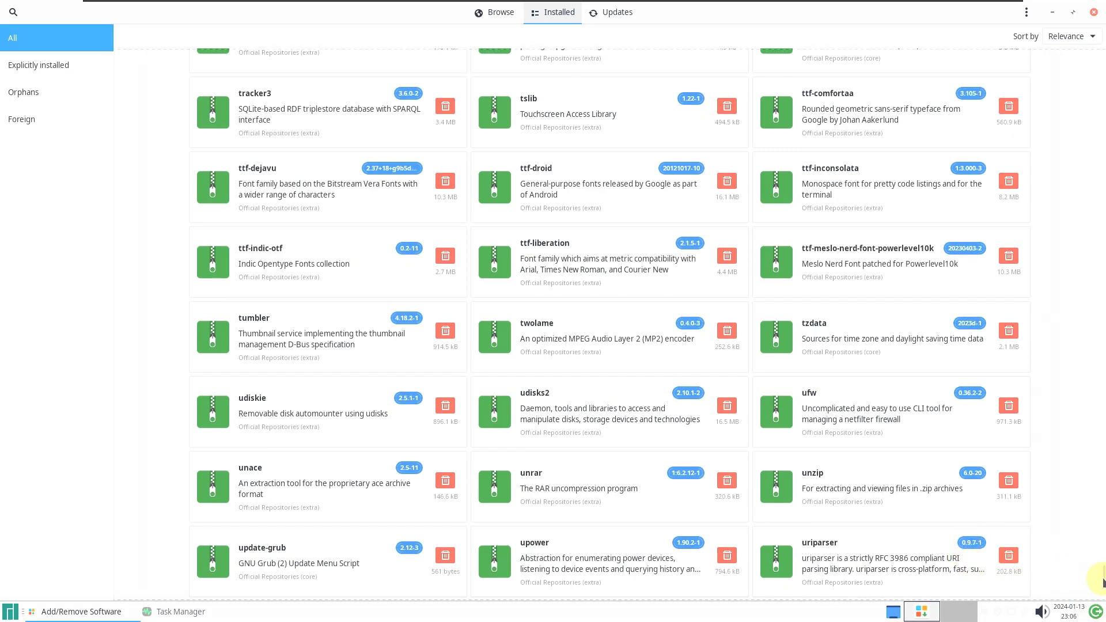
scroll(1101, 587, down, 15)
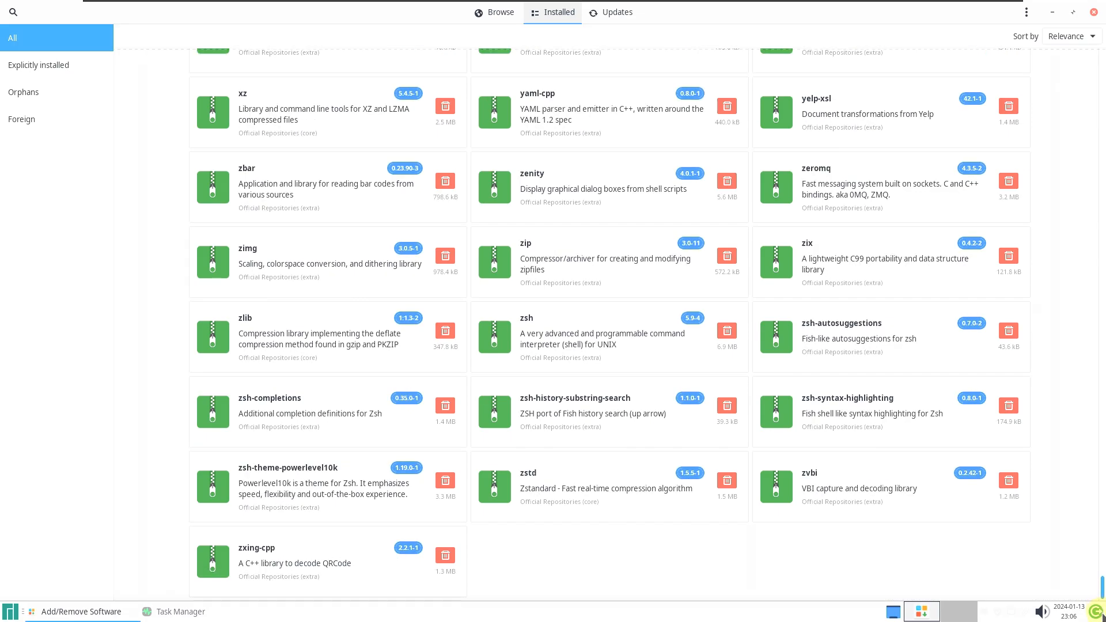
Confirm the system is up to date, view About Pamac 10.6.0, then close Pamac
click(602, 17)
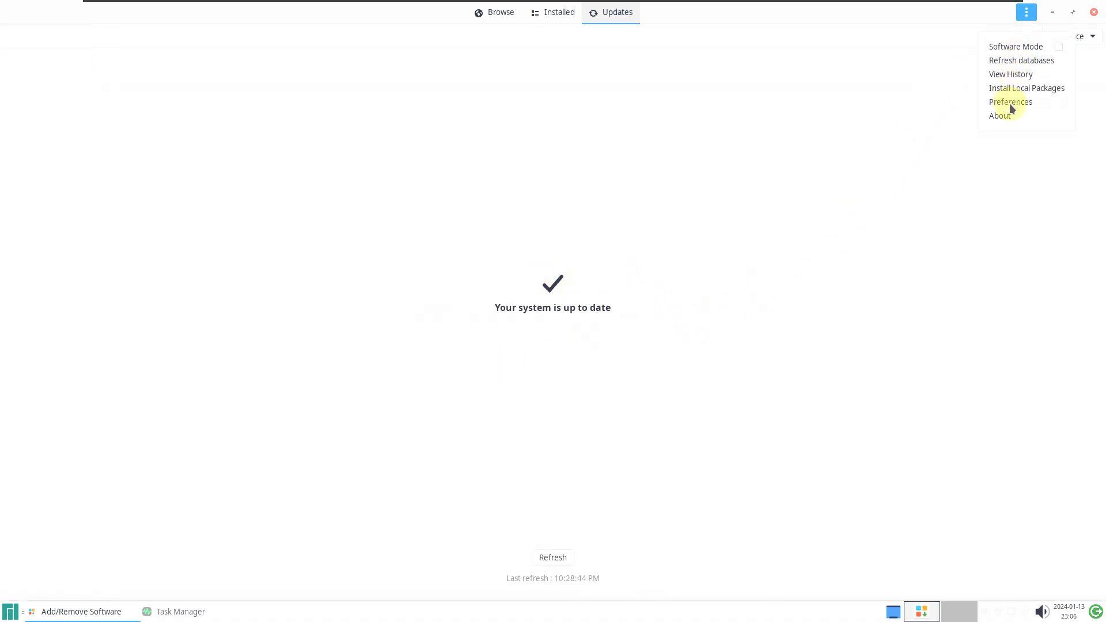
click(1007, 116)
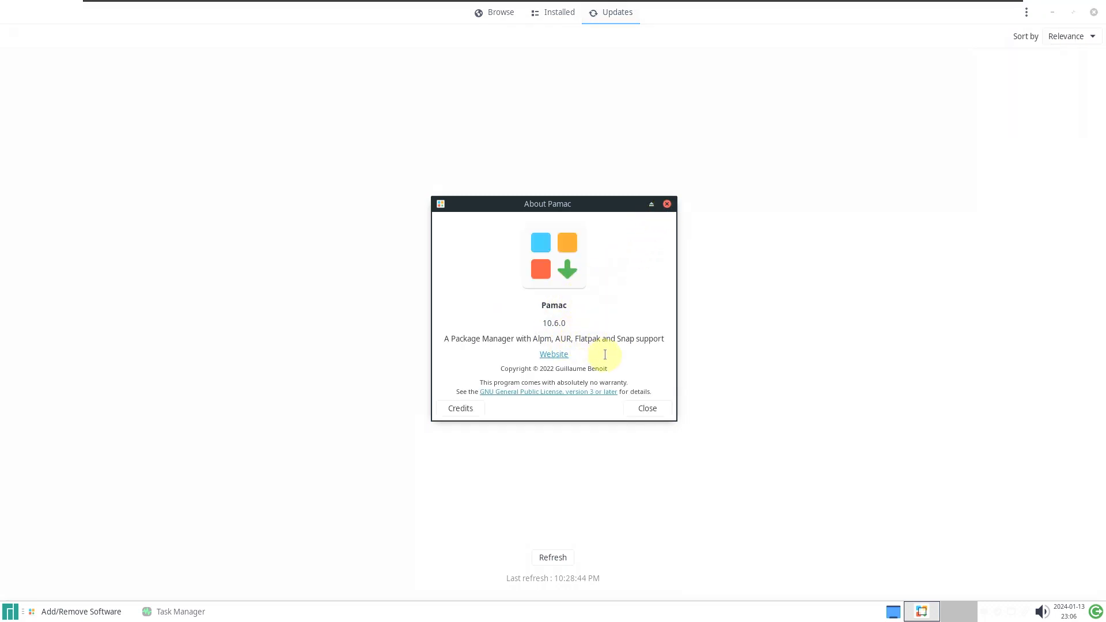
click(647, 408)
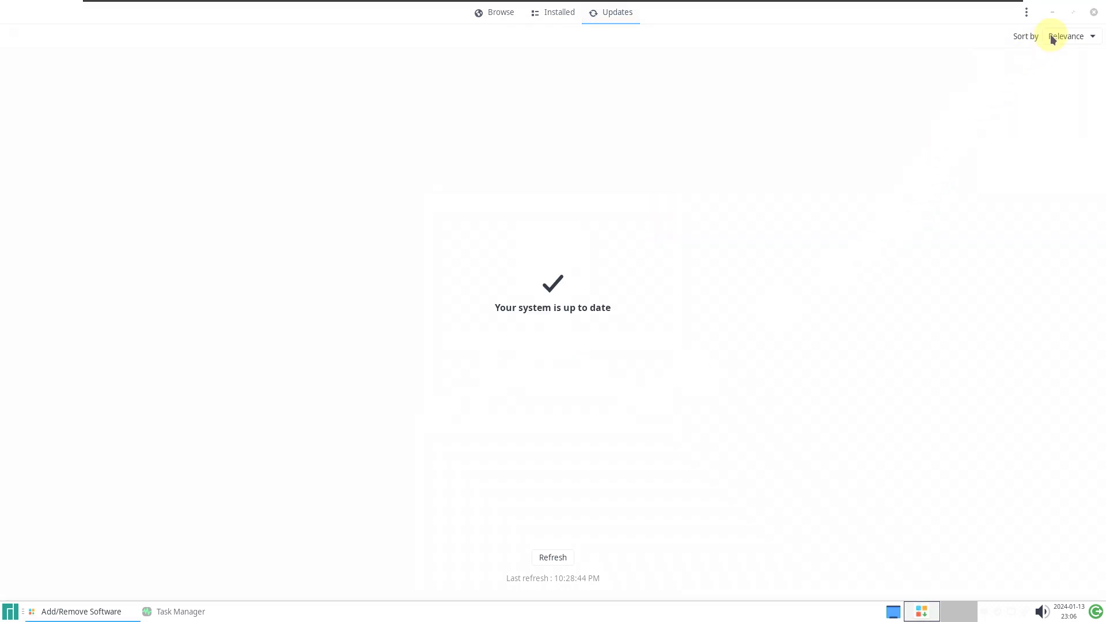
click(1093, 13)
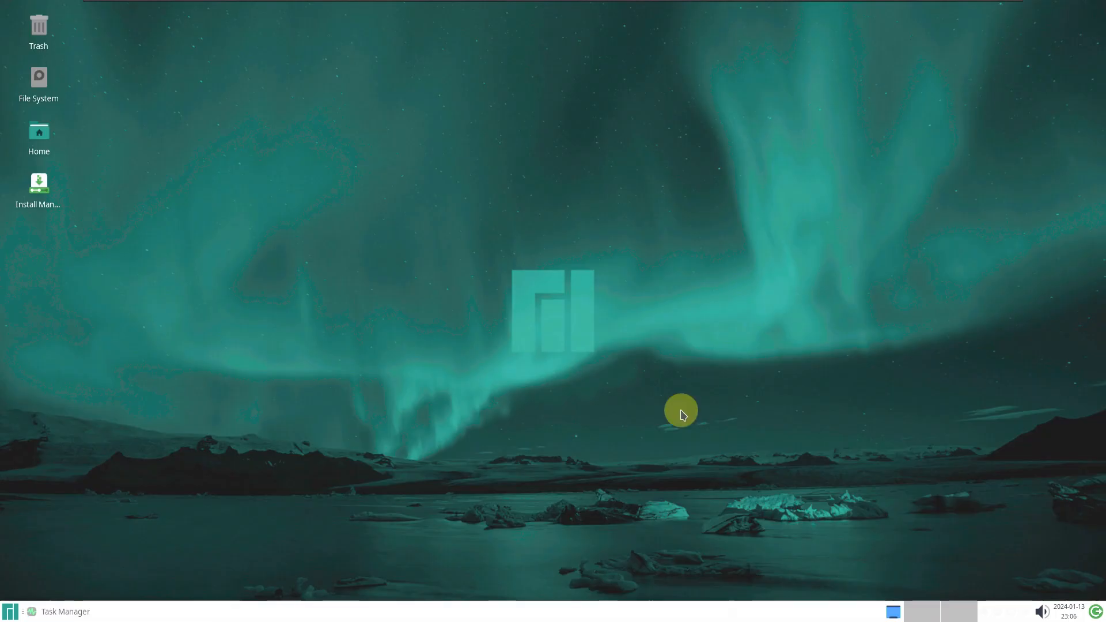
Log out of Xfce and inspect the LightDM accessibility, session and language menus without changes
click(1095, 612)
click(505, 266)
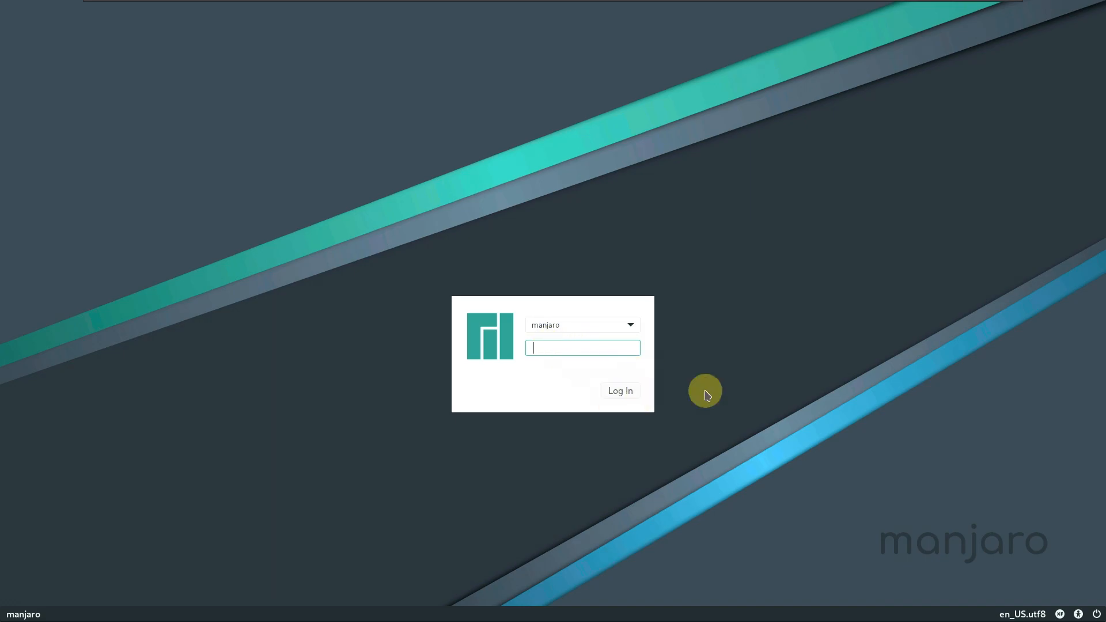
click(1078, 615)
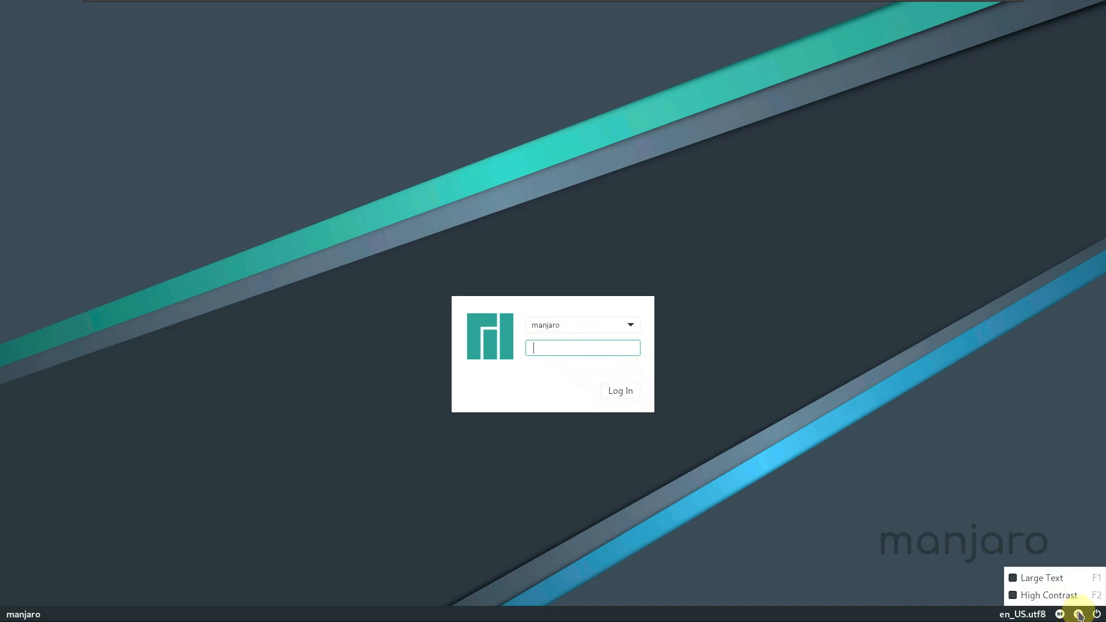
click(1059, 614)
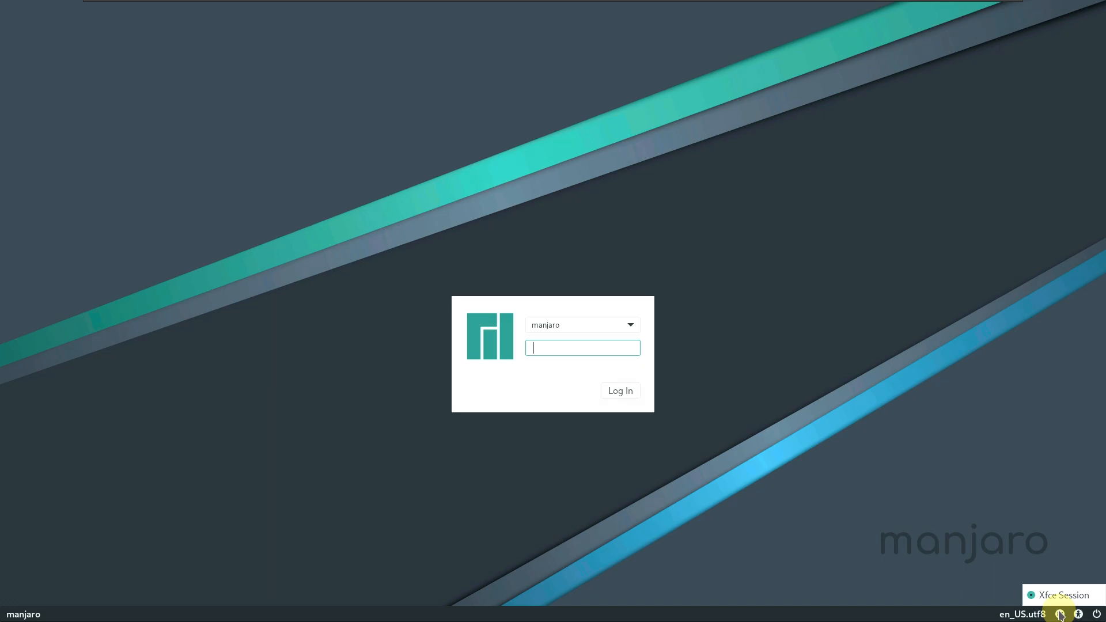
click(1023, 615)
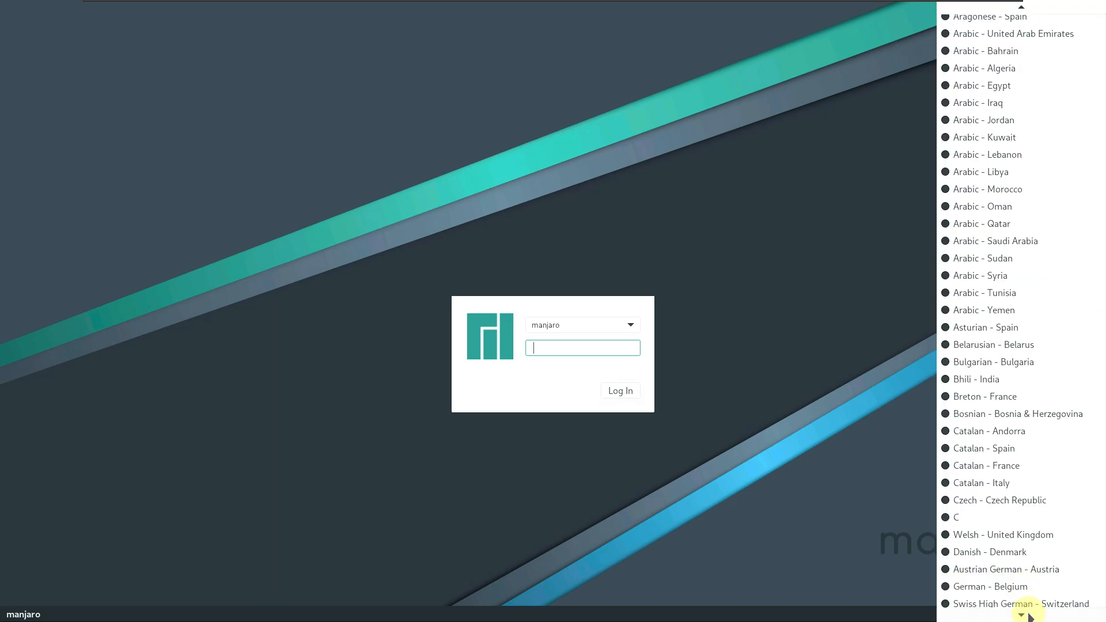
click(780, 450)
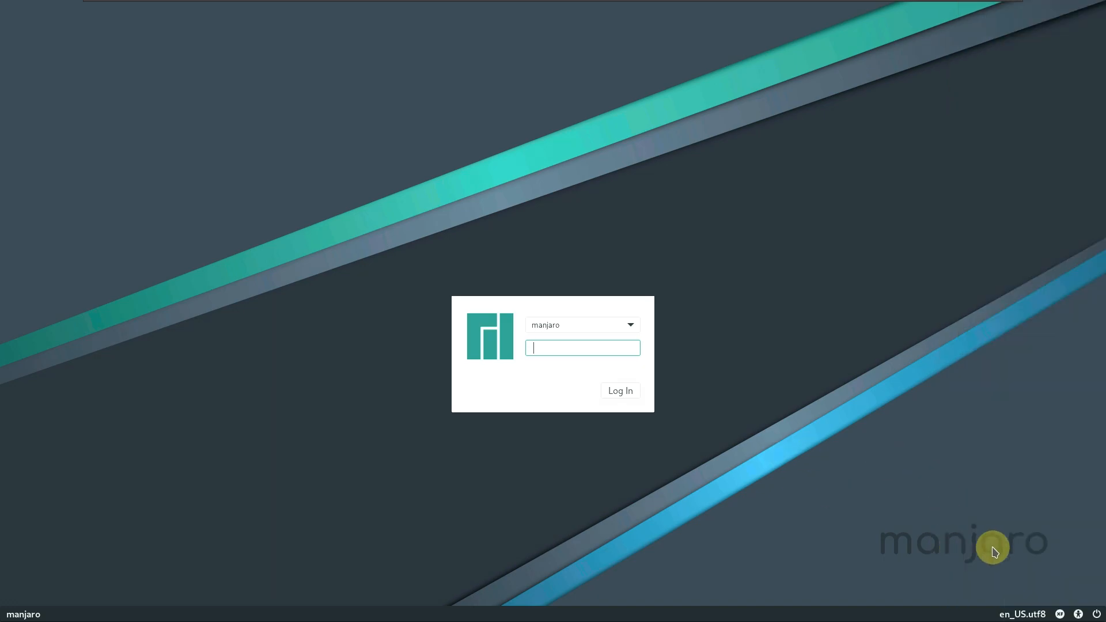
Shut down the computer from the LightDM power menu and confirm
click(1096, 615)
mouse_move(1078, 615)
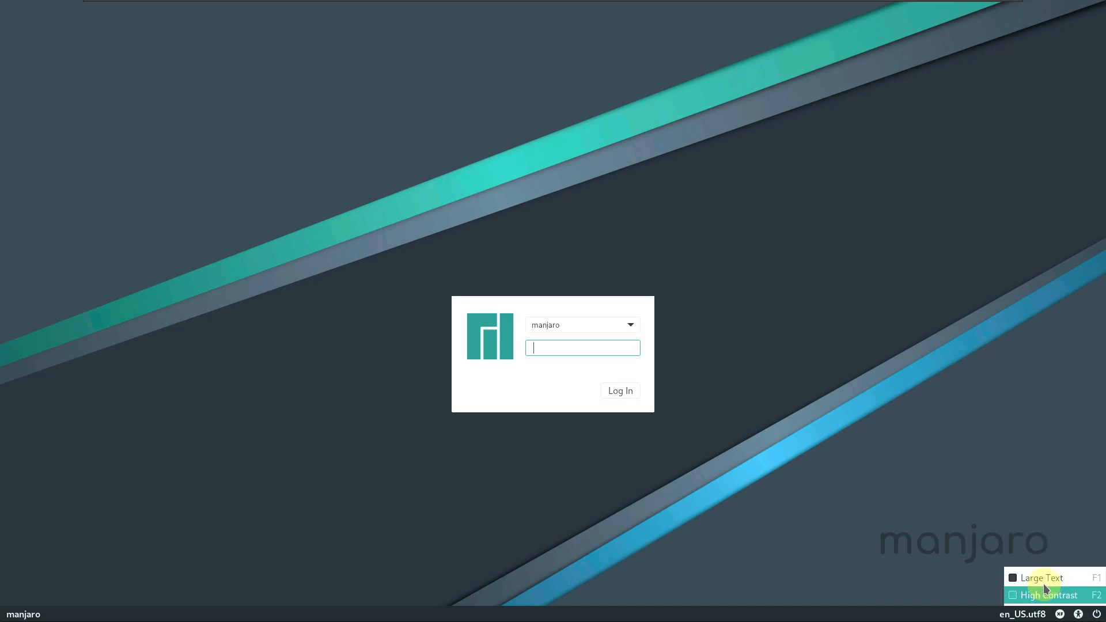
click(1009, 473)
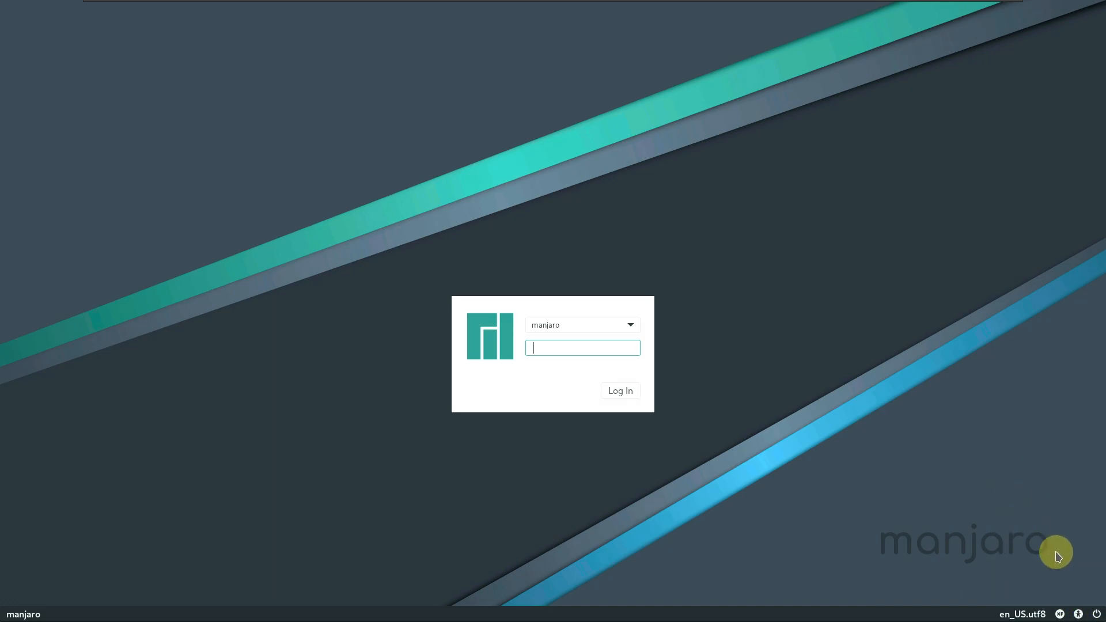
click(1096, 615)
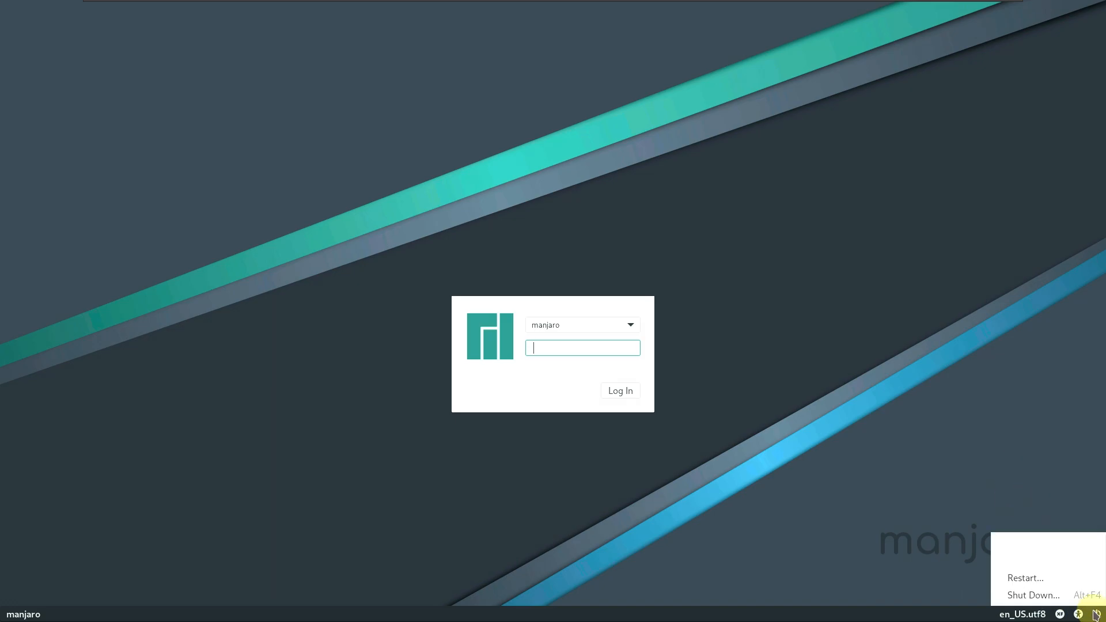
click(1045, 597)
click(688, 342)
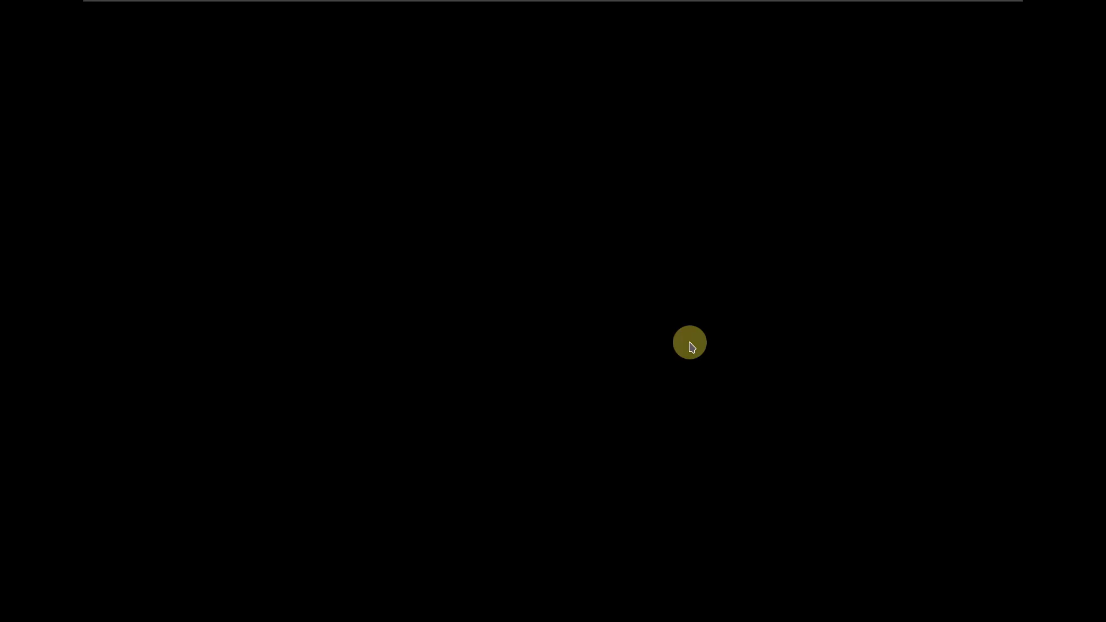